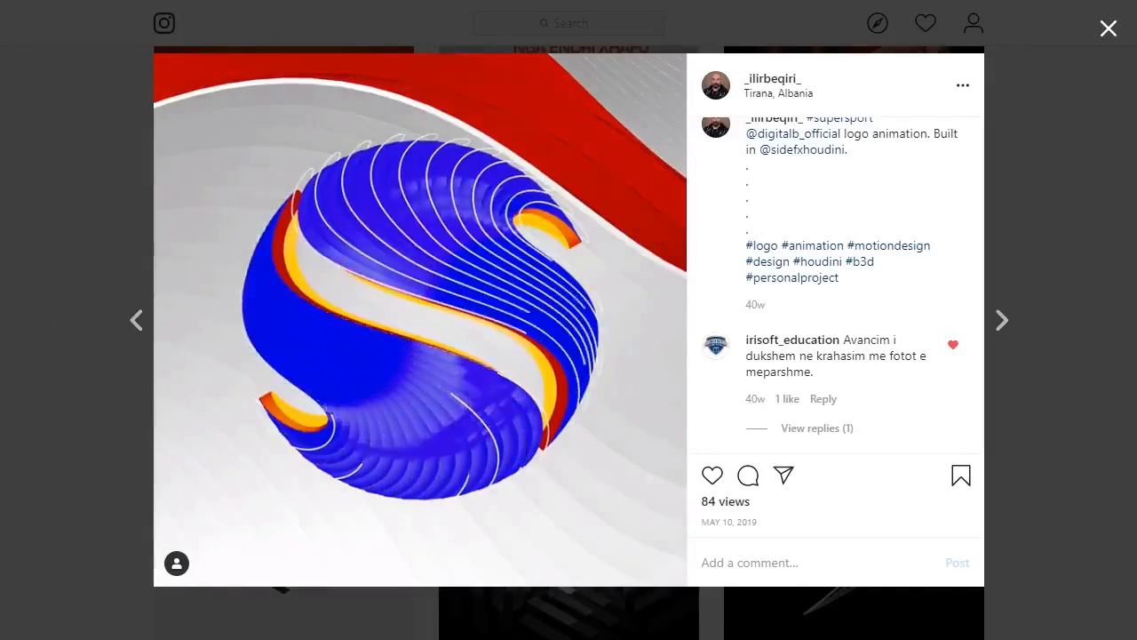
Browse the geometric line-art and logo animation posts on the Instagram profile, playing the Triangles pattern video along the way.
left_click(1001, 320)
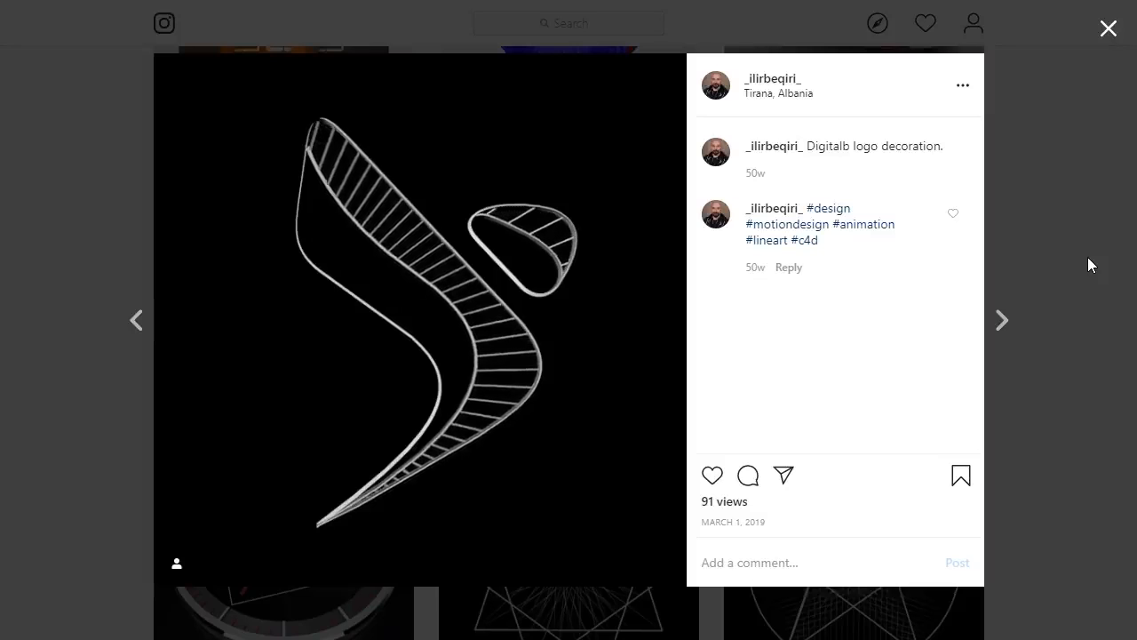
key("Right")
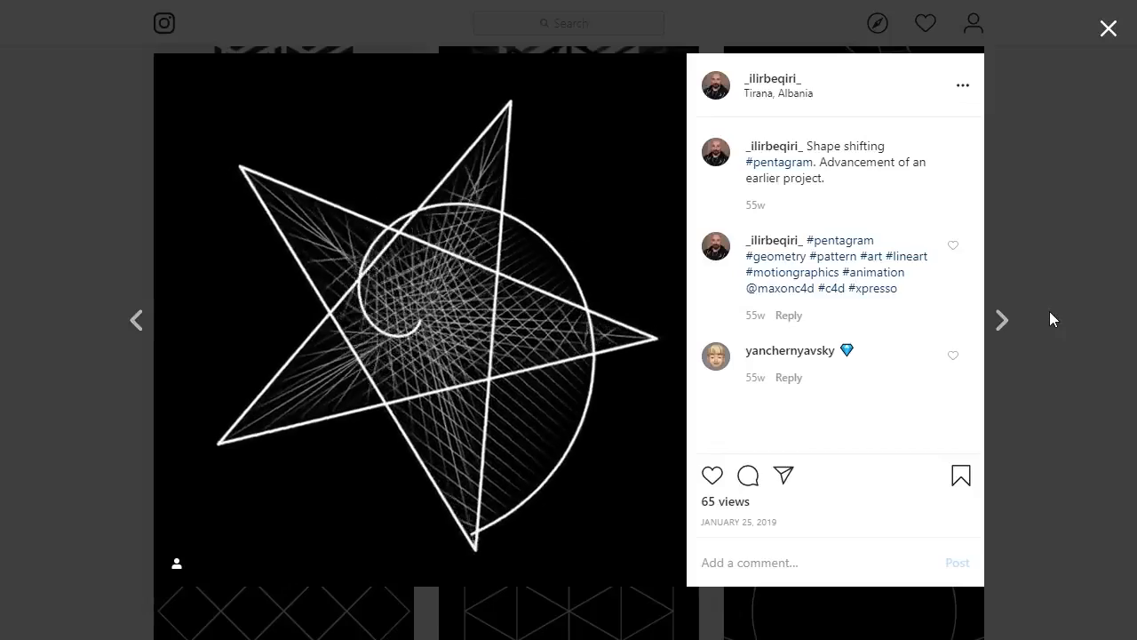
key("Right")
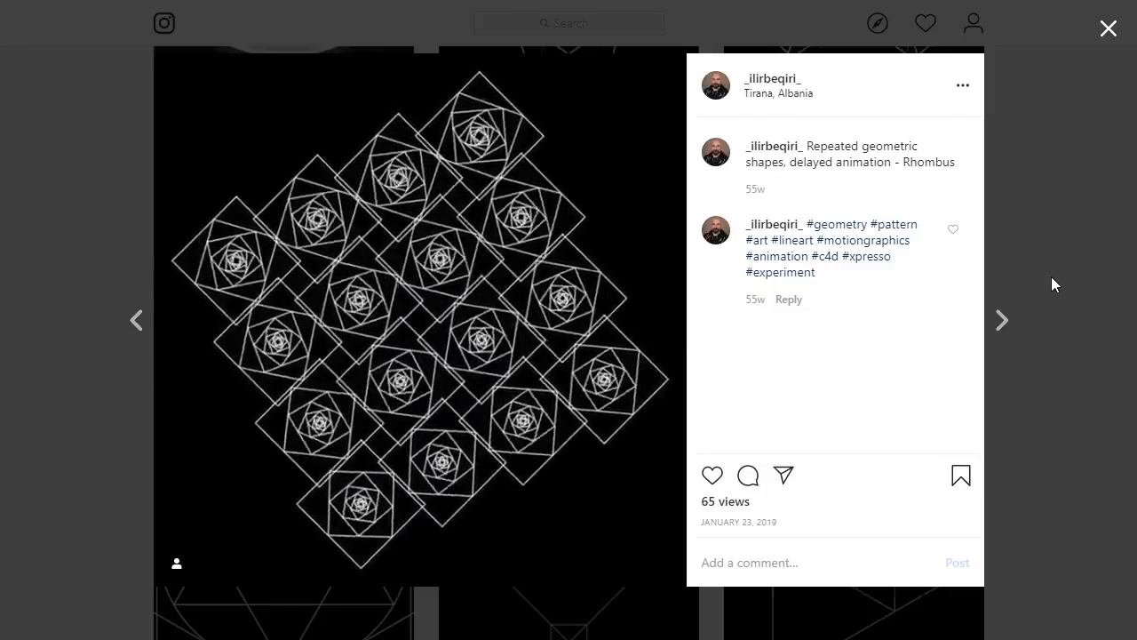
key("Right")
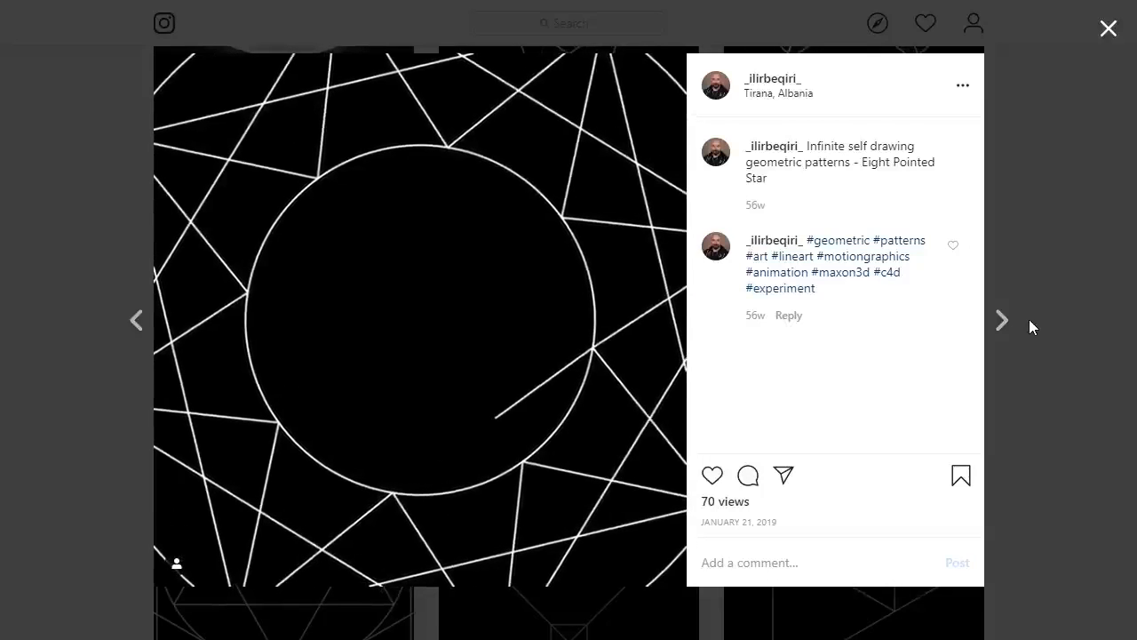
key("Right")
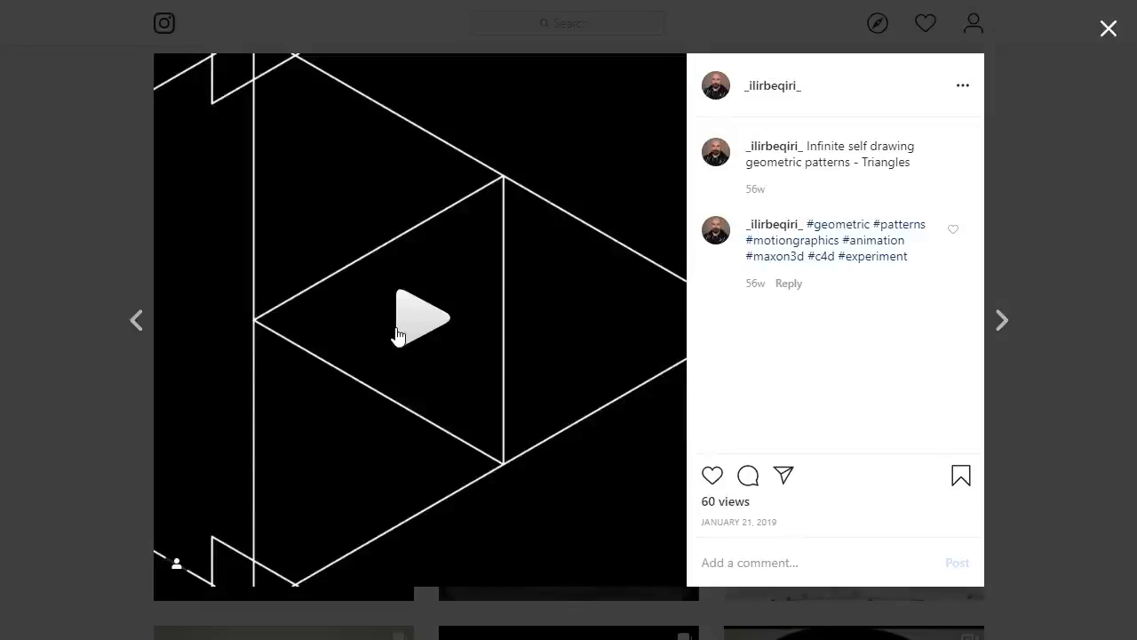
left_click(396, 331)
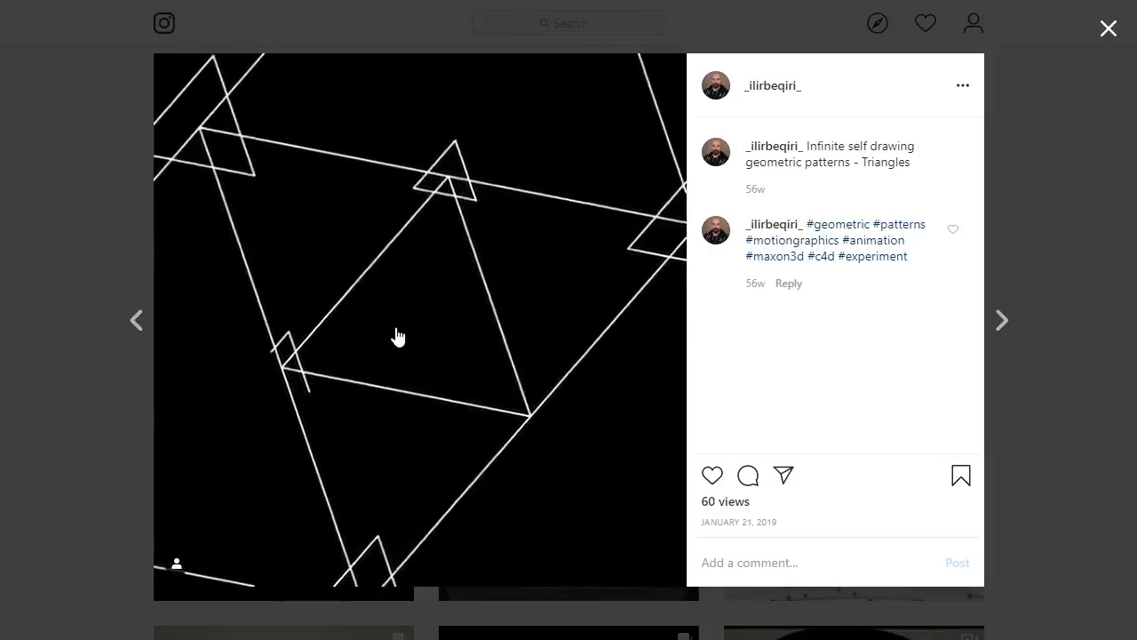
key("Right")
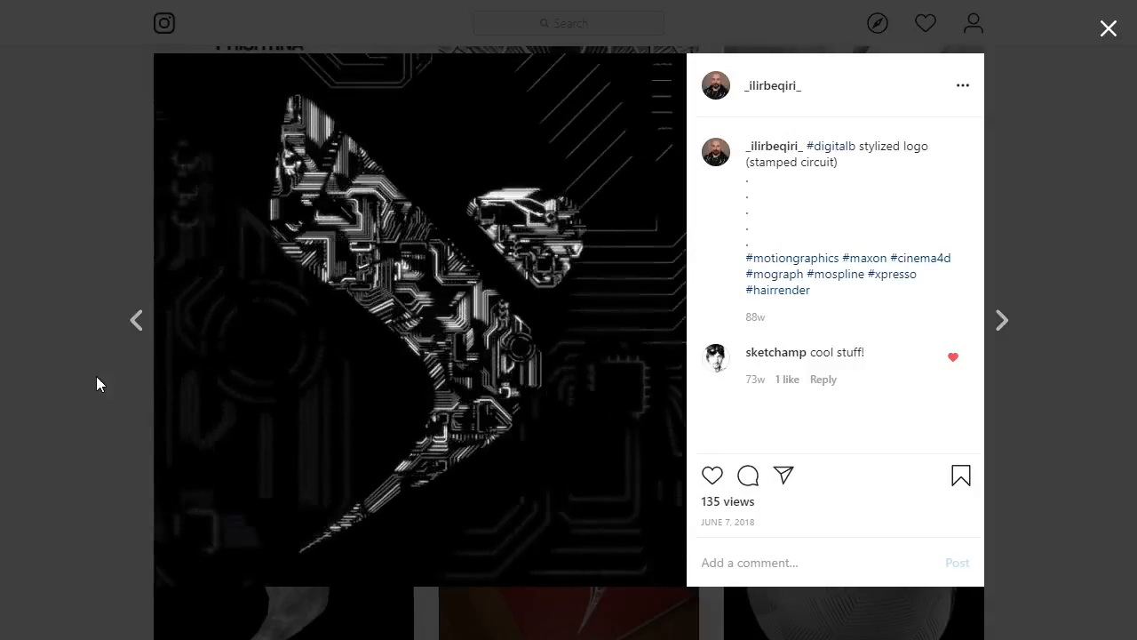
key("Right")
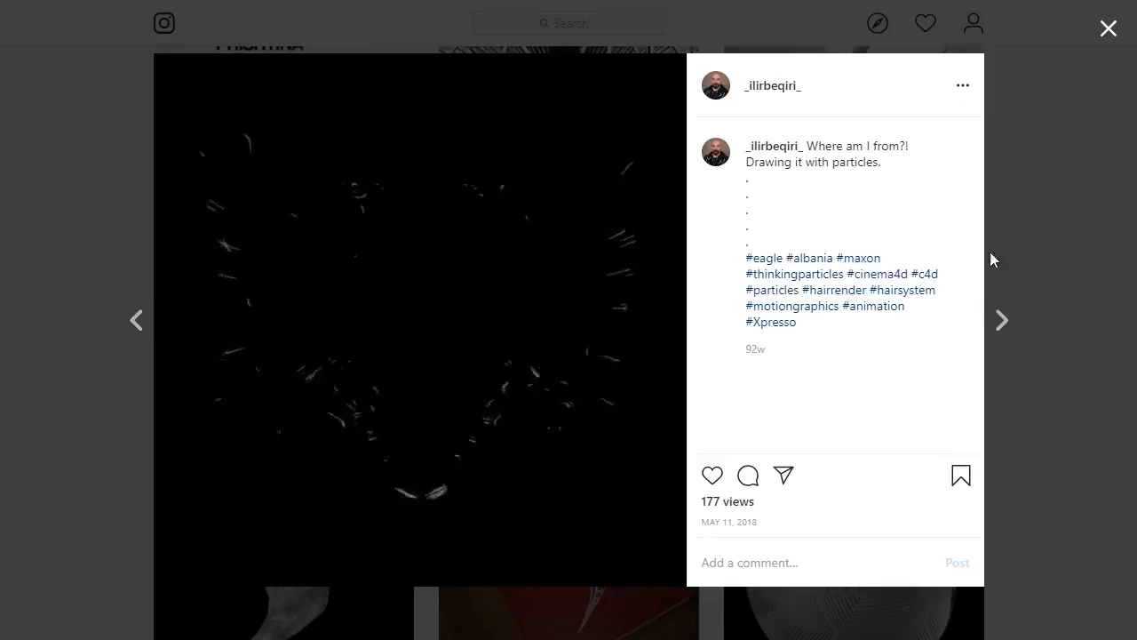
left_click(1102, 145)
scroll(1059, 274, "down", 9)
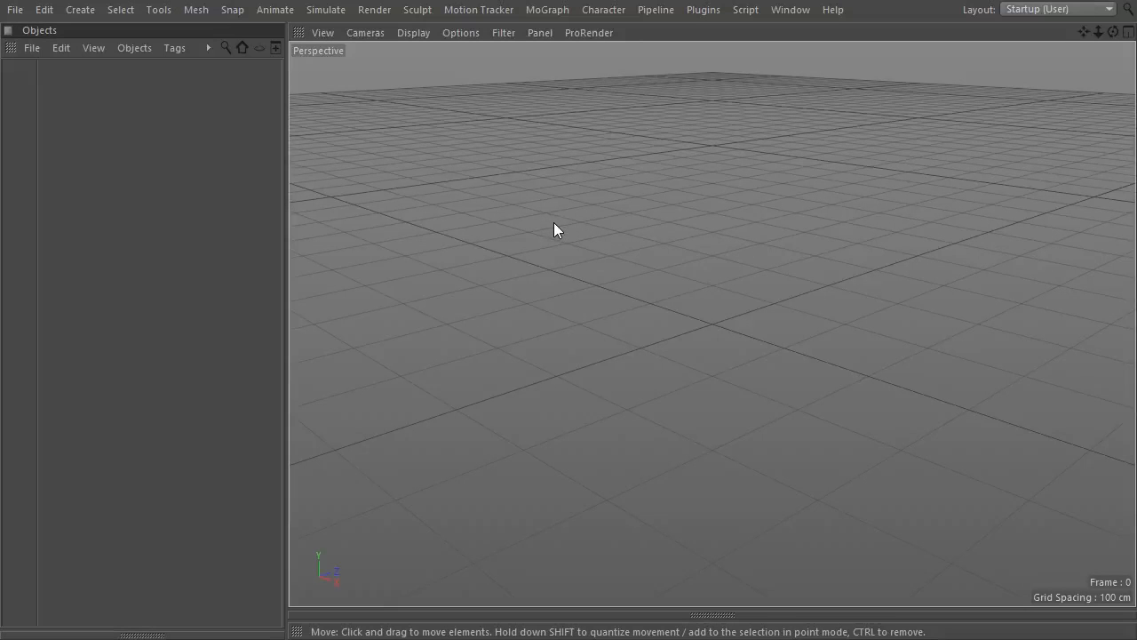
In Cinema 4D, sketch three separate wavy S-shaped curves roughly parallel across the perspective view with the spline Sketch tool.
left_click(80, 10)
mouse_move(109, 56)
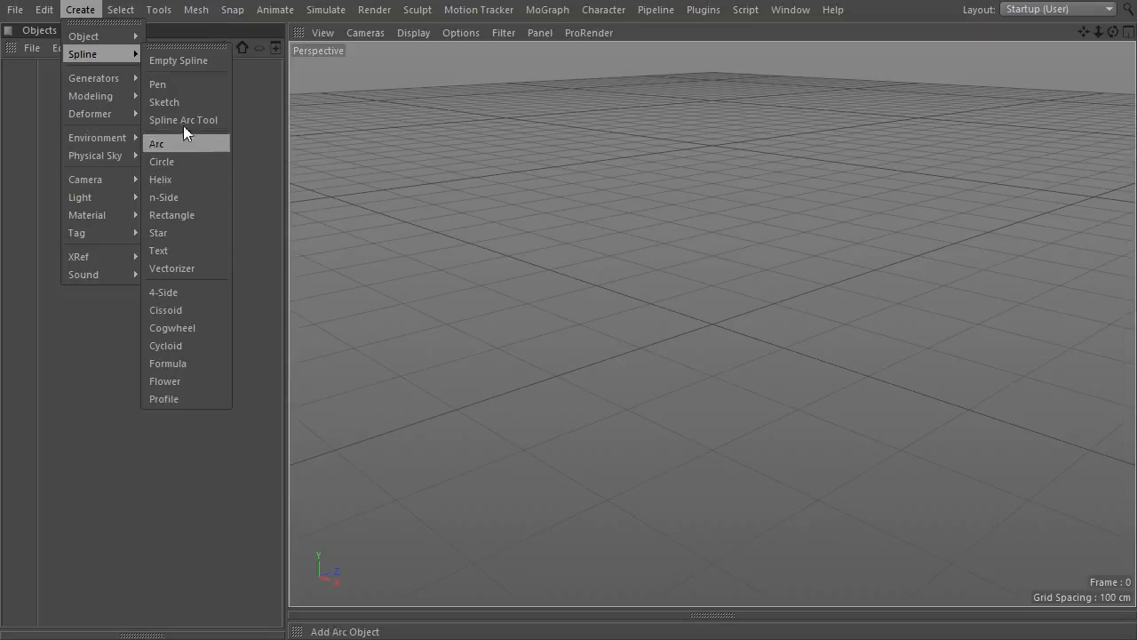
left_click(186, 103)
mouse_move(475, 300)
left_mouse_down()
mouse_move(474, 278)
mouse_move(838, 148)
left_mouse_up()
mouse_move(584, 336)
left_mouse_down()
mouse_move(927, 238)
mouse_move(953, 200)
left_mouse_up()
mouse_move(685, 397)
left_mouse_down()
mouse_move(892, 357)
mouse_move(1049, 275)
left_mouse_up()
key("e")
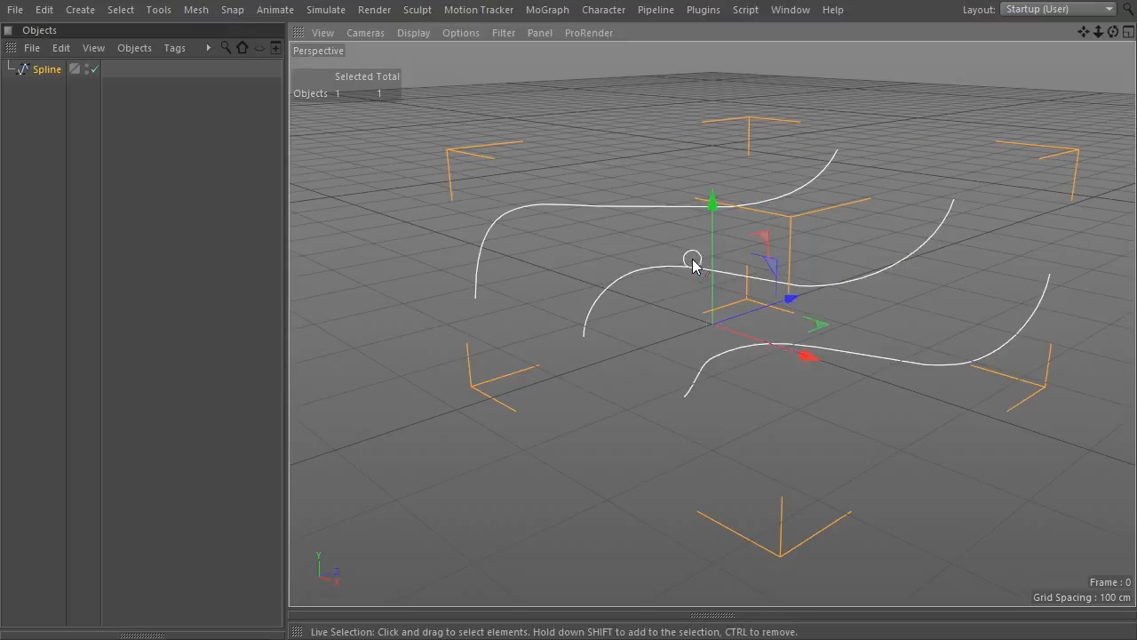
Add an XPresso tag to the Spline object.
right_click(39, 71)
mouse_move(104, 24)
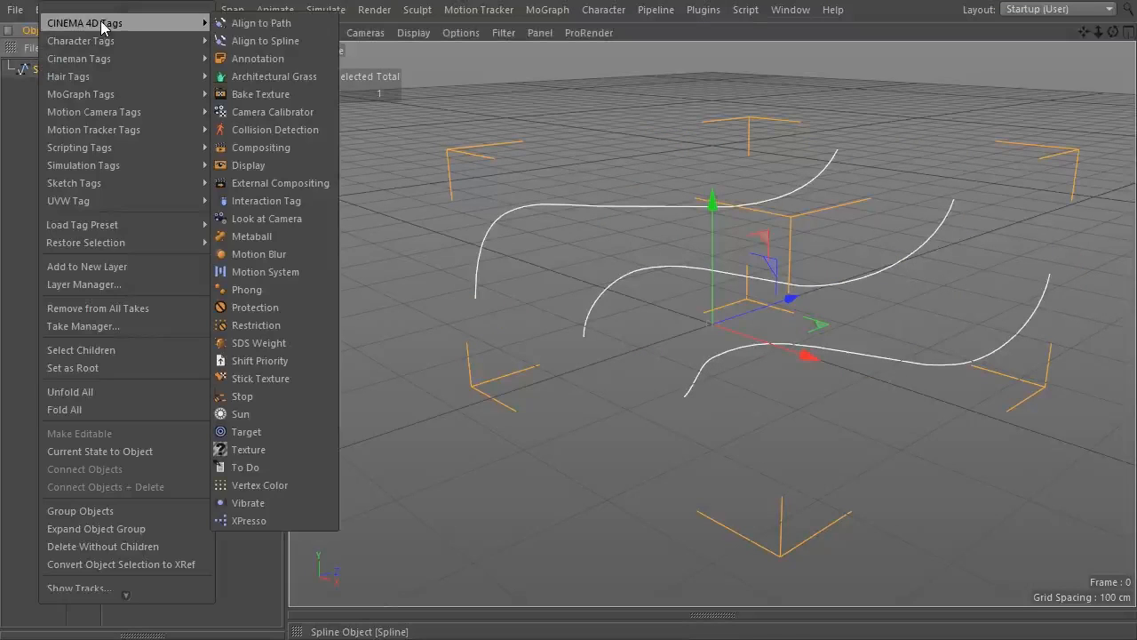
left_click(271, 519)
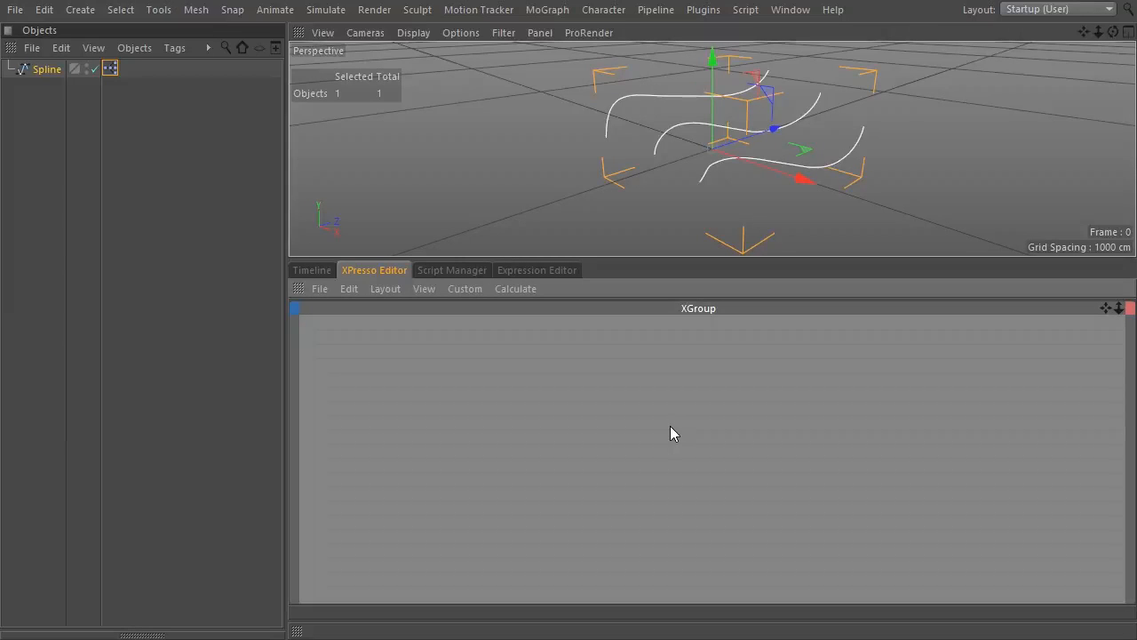
Create an empty XGroup in the XPresso graph and set its view to Fullscreen.
right_click(670, 426)
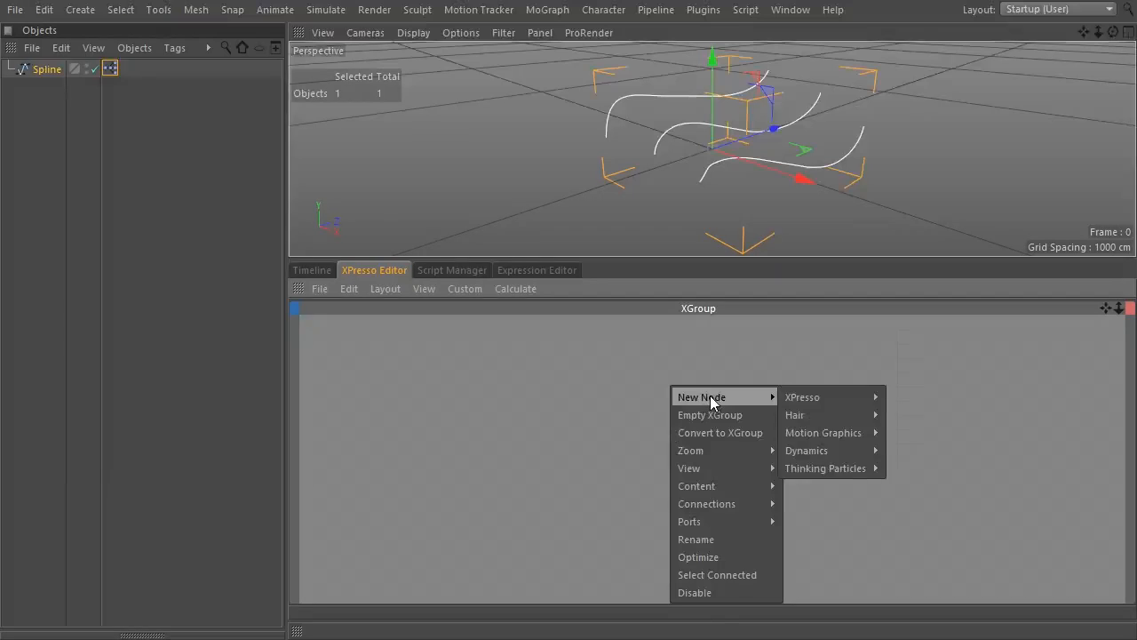
left_click(713, 414)
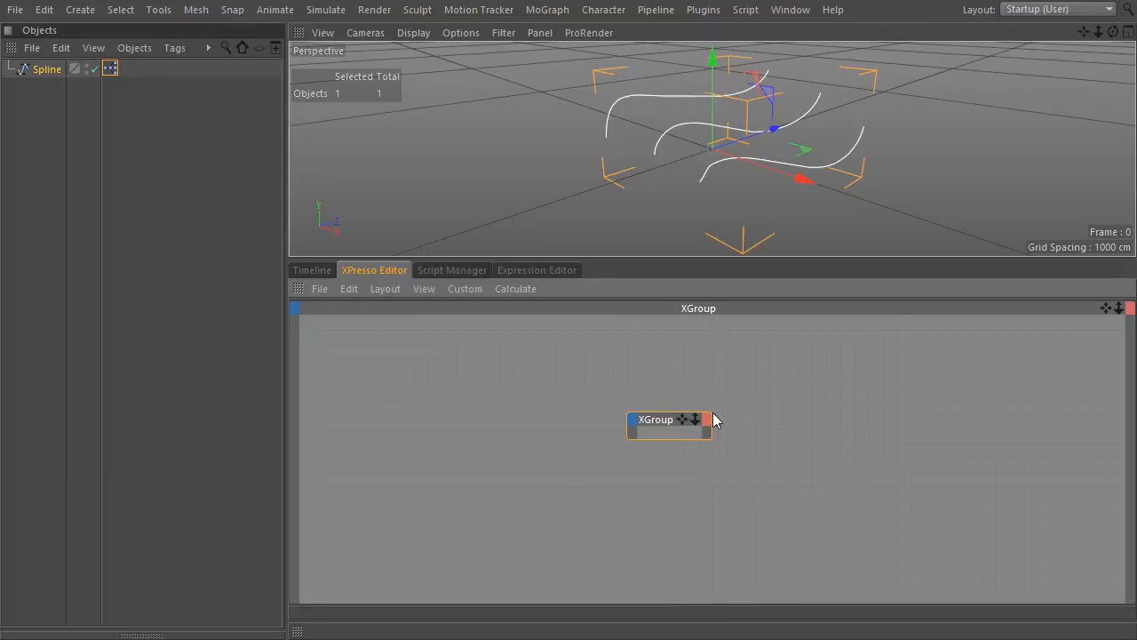
right_click(655, 429)
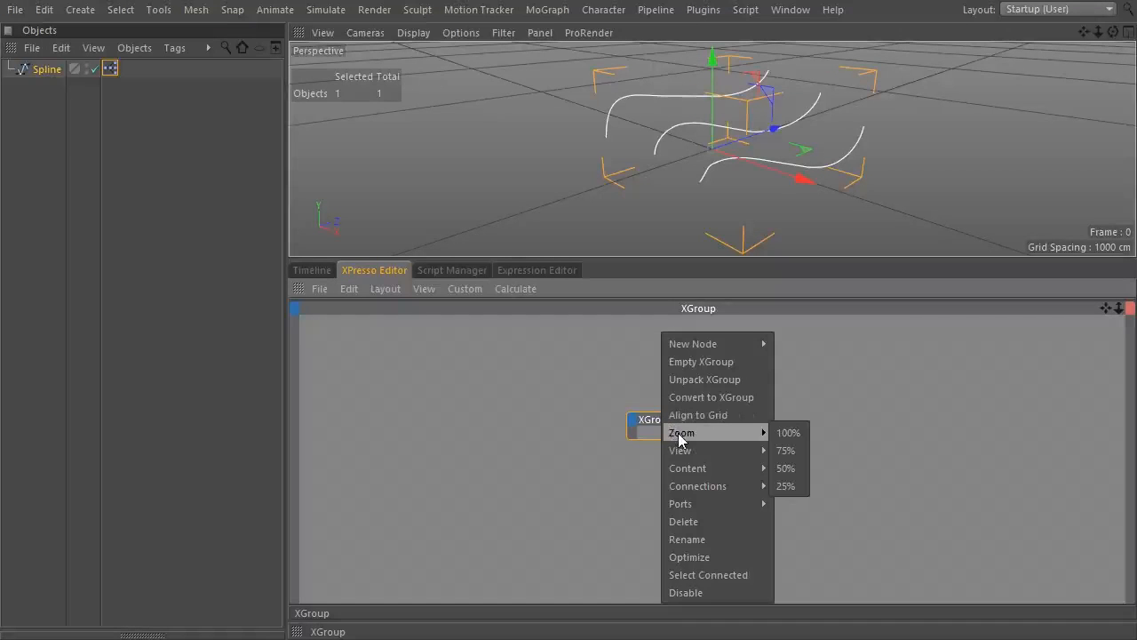
mouse_move(683, 453)
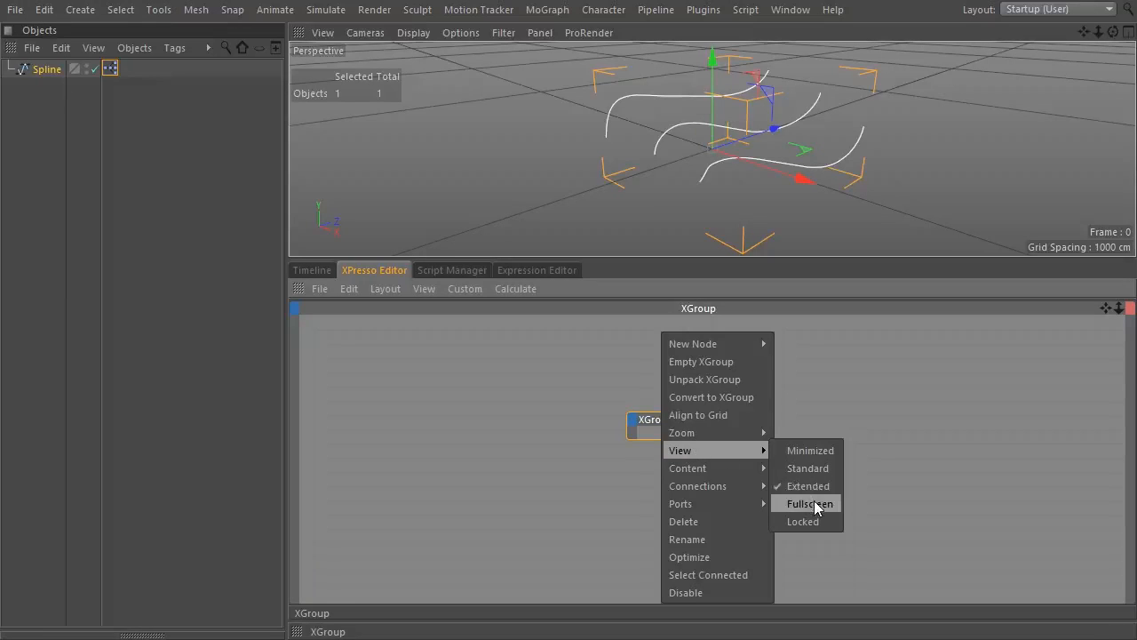
left_click(818, 506)
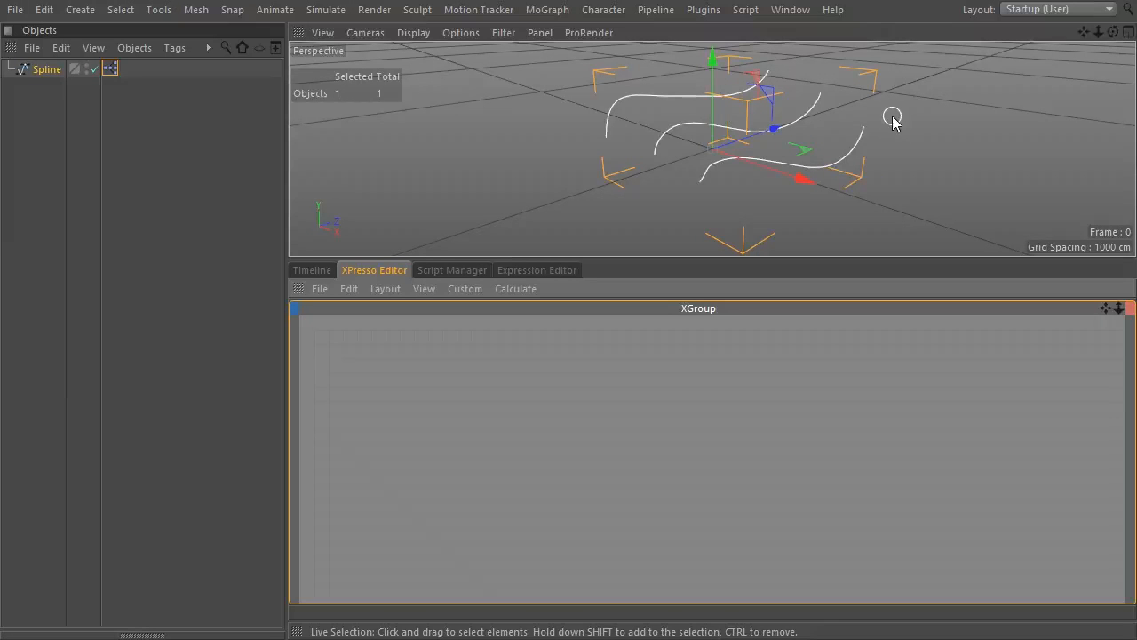
Add a general Object node for the spline to the XPresso graph.
right_click(495, 410)
mouse_move(583, 382)
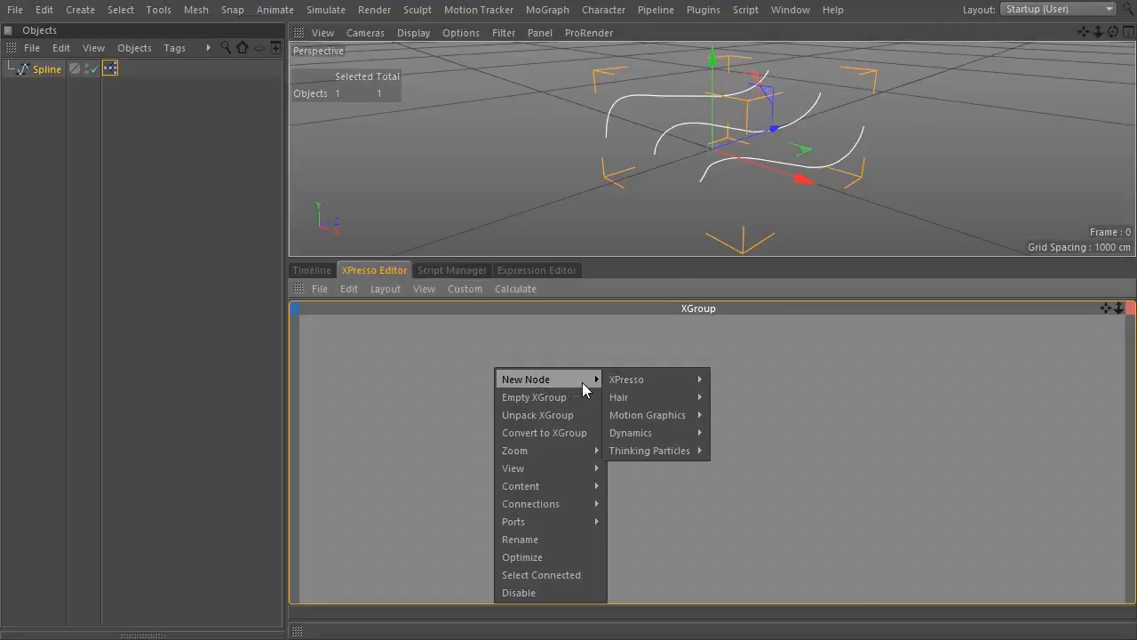
mouse_move(655, 384)
mouse_move(748, 385)
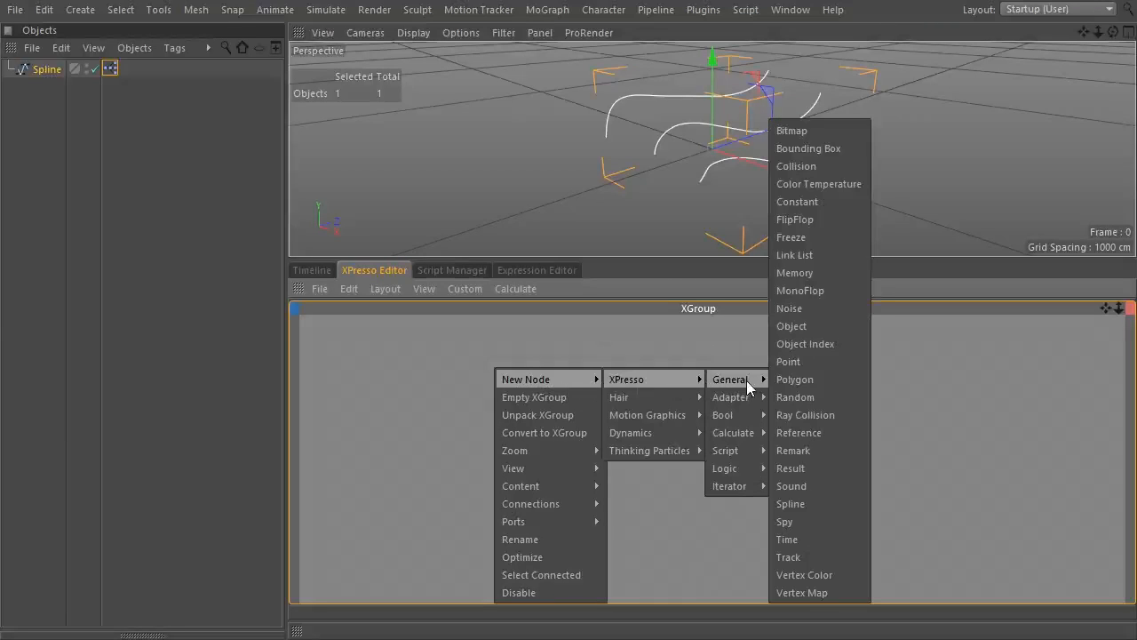
left_click(818, 327)
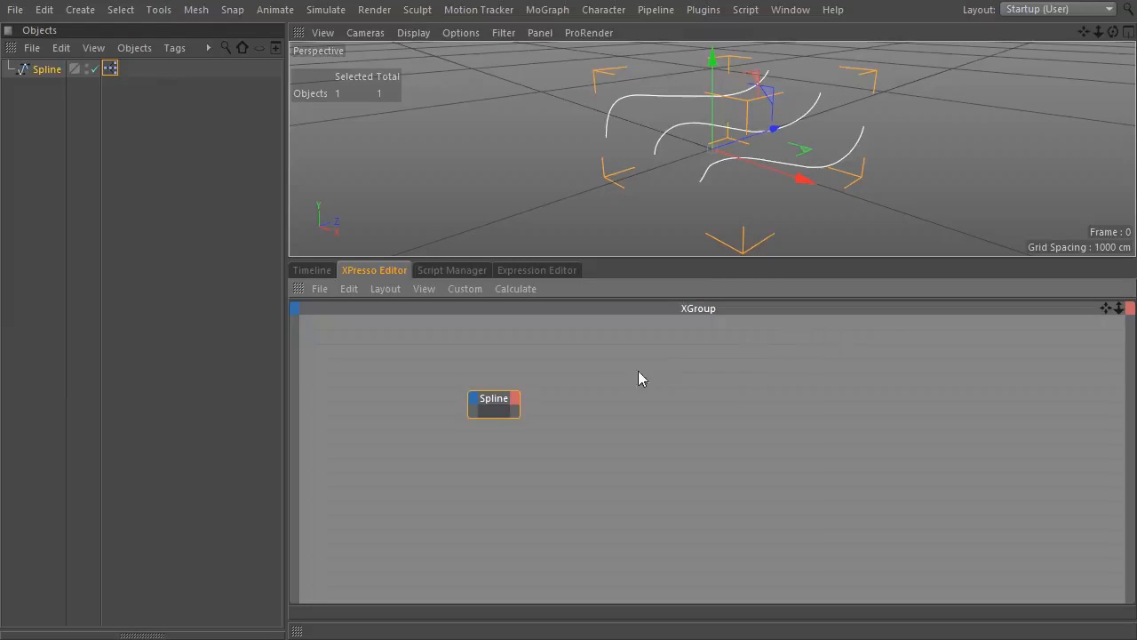
Open the spline Object node's attributes, shift the node within the graph and give it an Object output port.
double_click(518, 395)
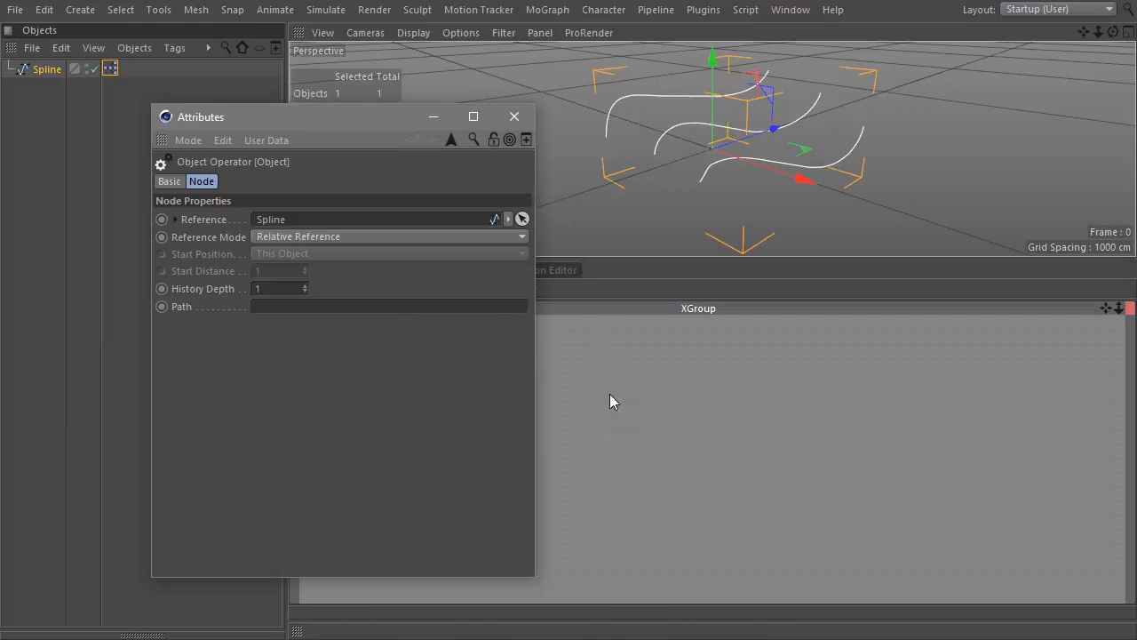
middle_click_drag(616, 431, 723, 437, "alt")
left_click_drag(693, 437, 604, 370)
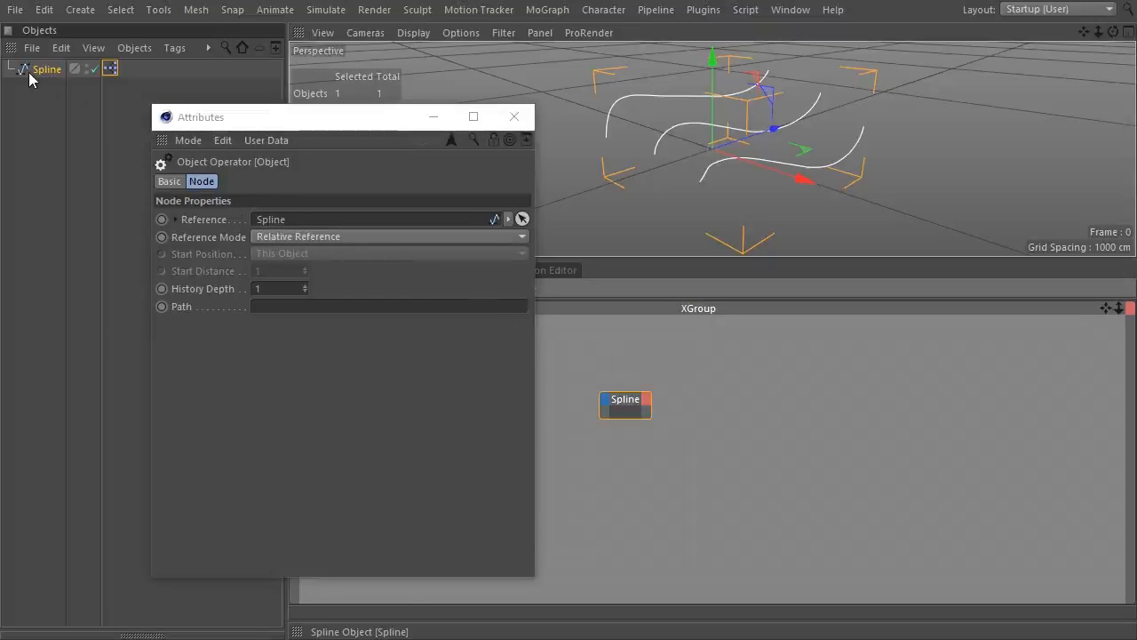
left_click(647, 398)
left_click(679, 434)
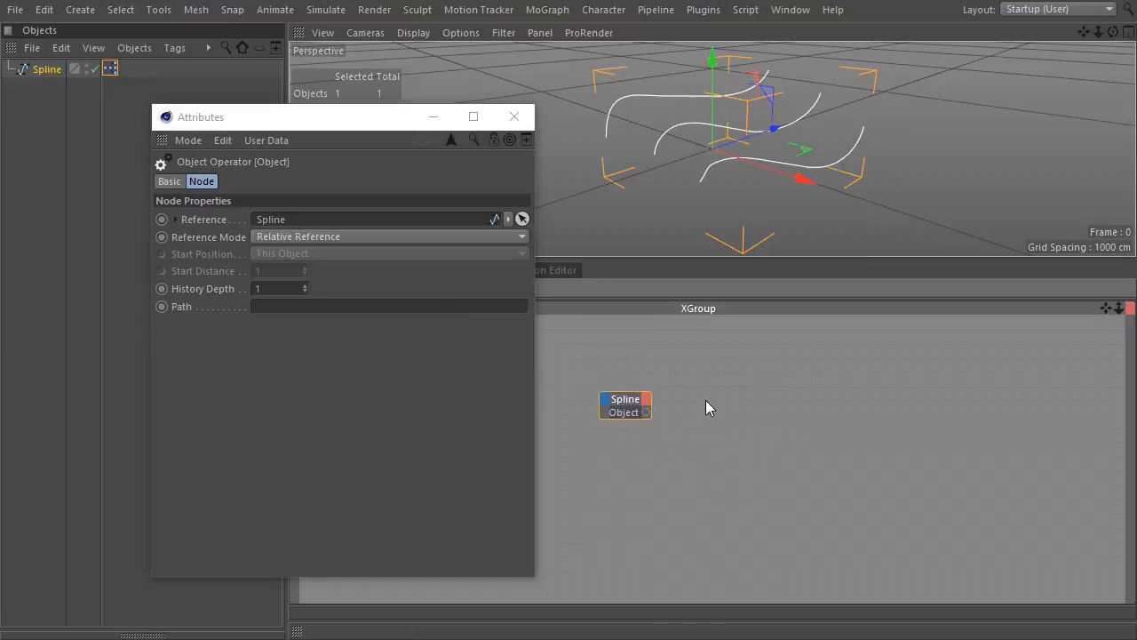
Add a general Spline operator node and connect the object node's Object output to its Object input.
right_click(708, 374)
mouse_move(764, 380)
mouse_move(888, 379)
mouse_move(942, 379)
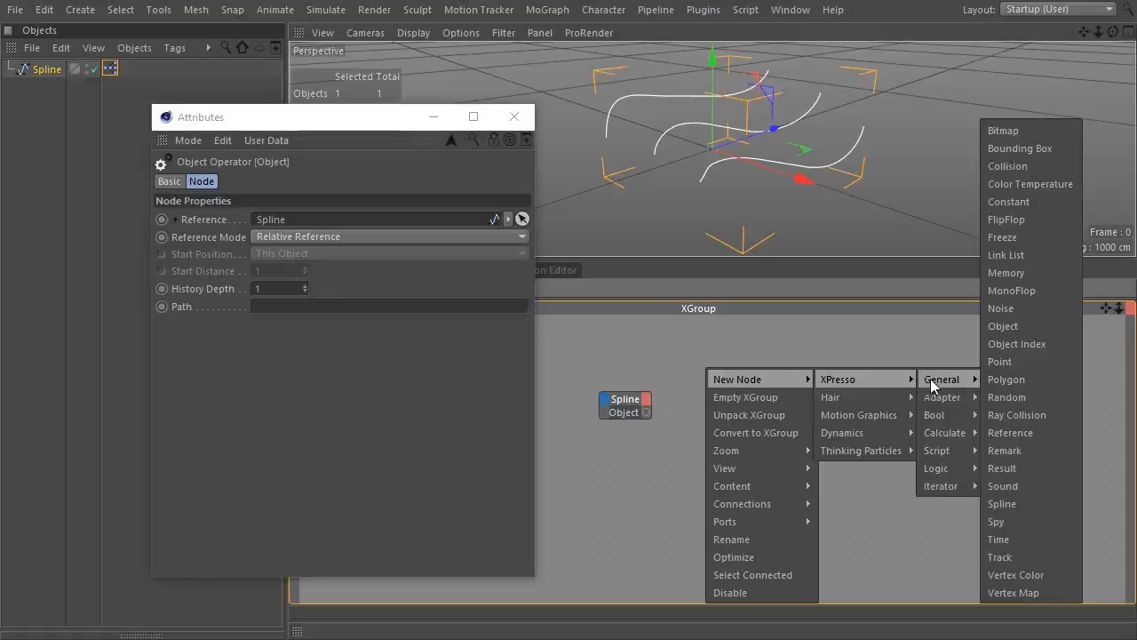
left_click(1045, 504)
left_click_drag(667, 393, 683, 413)
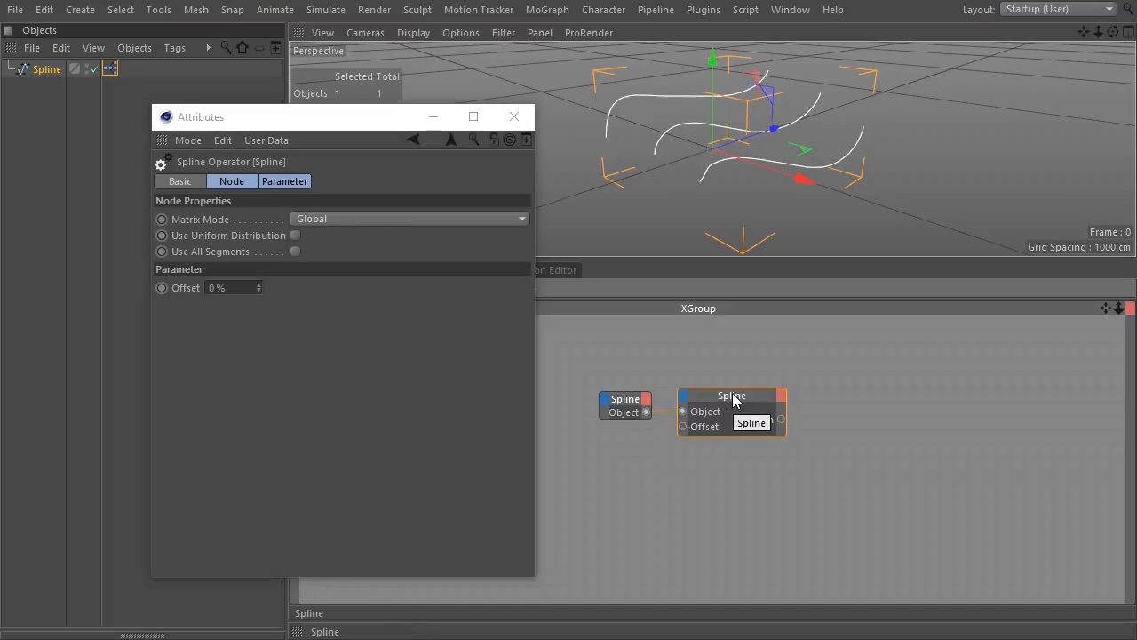
Add a Segments output port to the Spline operator node, widen the node and close the attributes window.
left_click(782, 397)
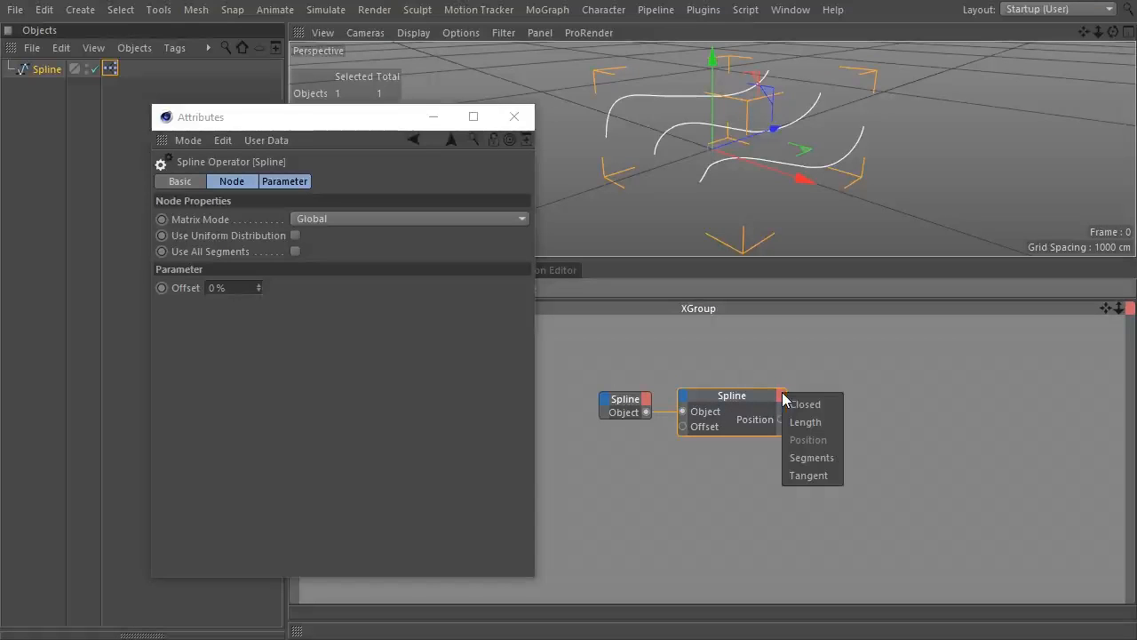
left_click(808, 458)
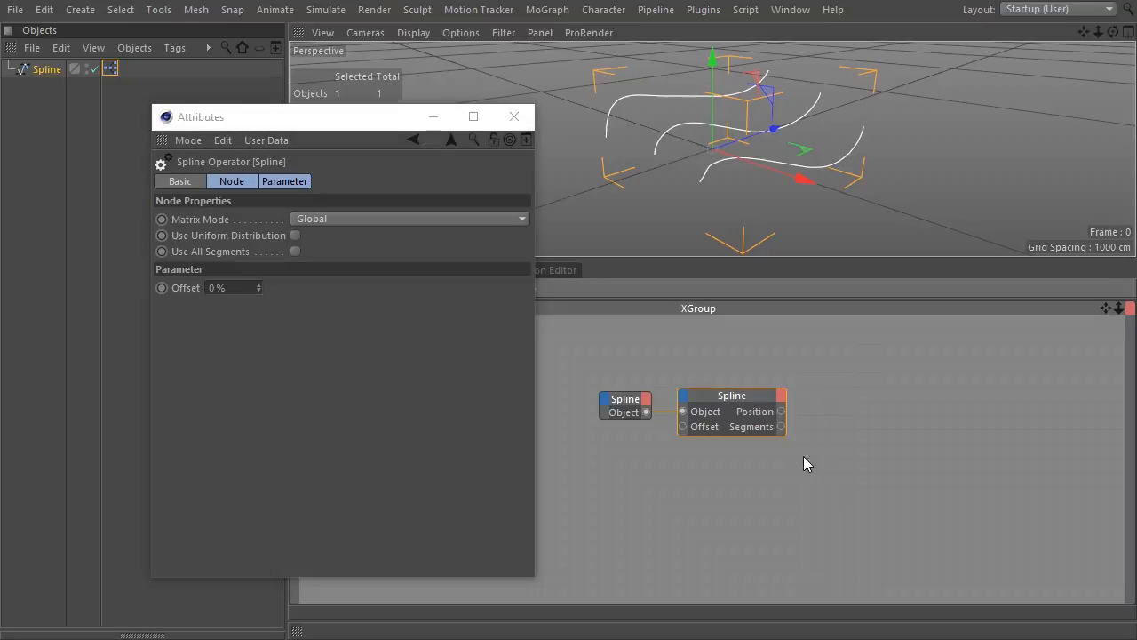
left_click(753, 406)
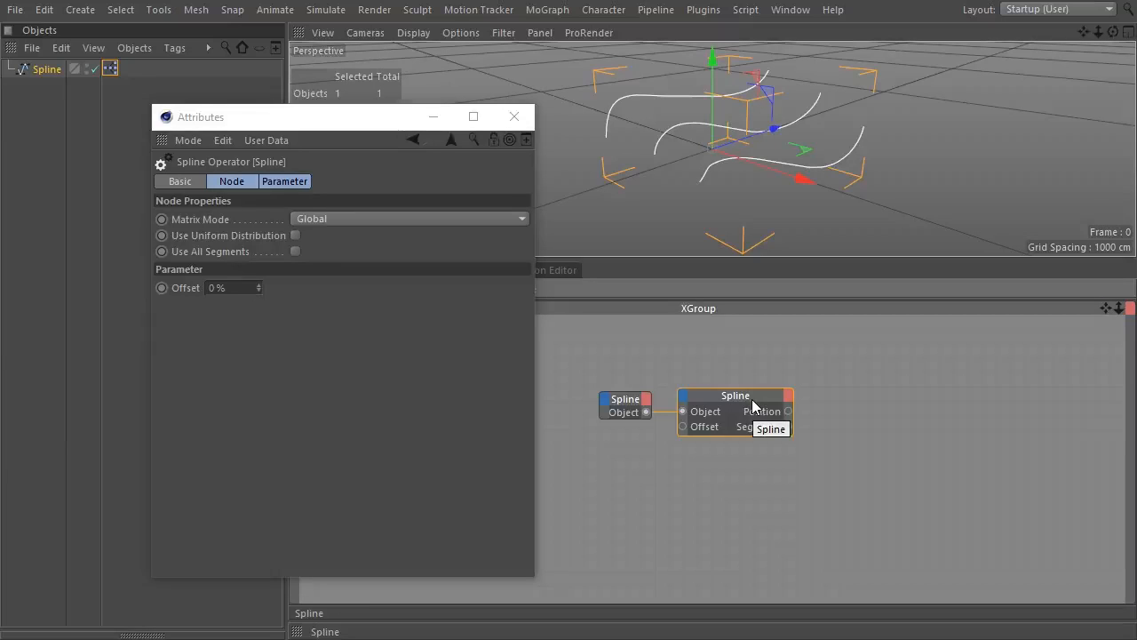
left_click_drag(830, 461, 667, 362)
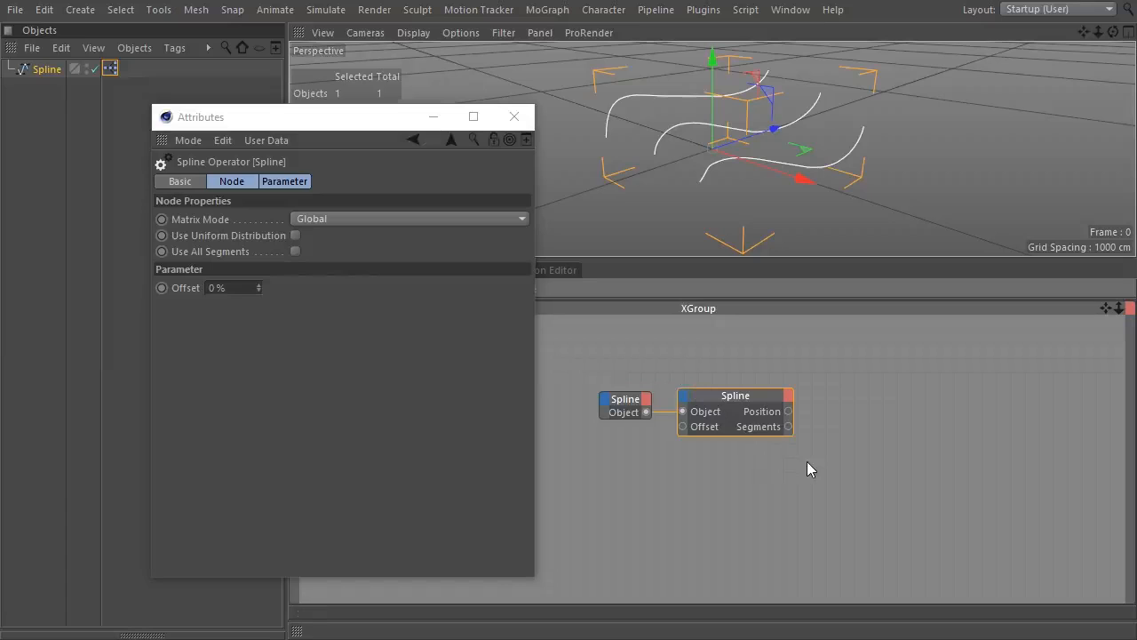
left_click(521, 121)
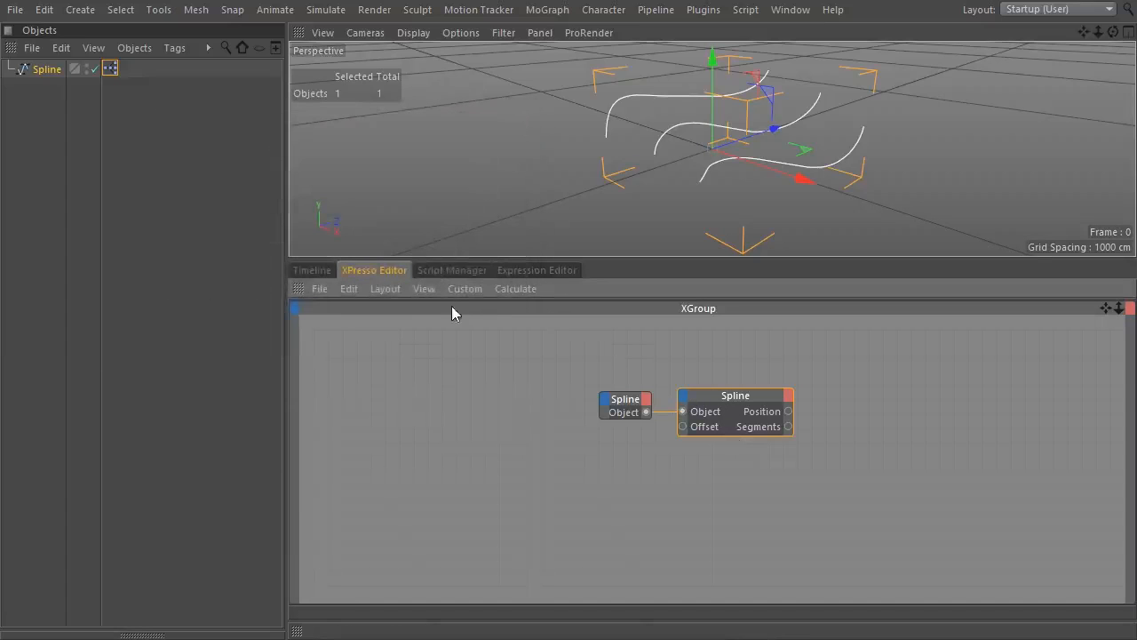
Find the "Print to console" preset in the XPresso pool, place it beside the Spline operator node and open the console.
left_click(463, 290)
left_click(466, 311)
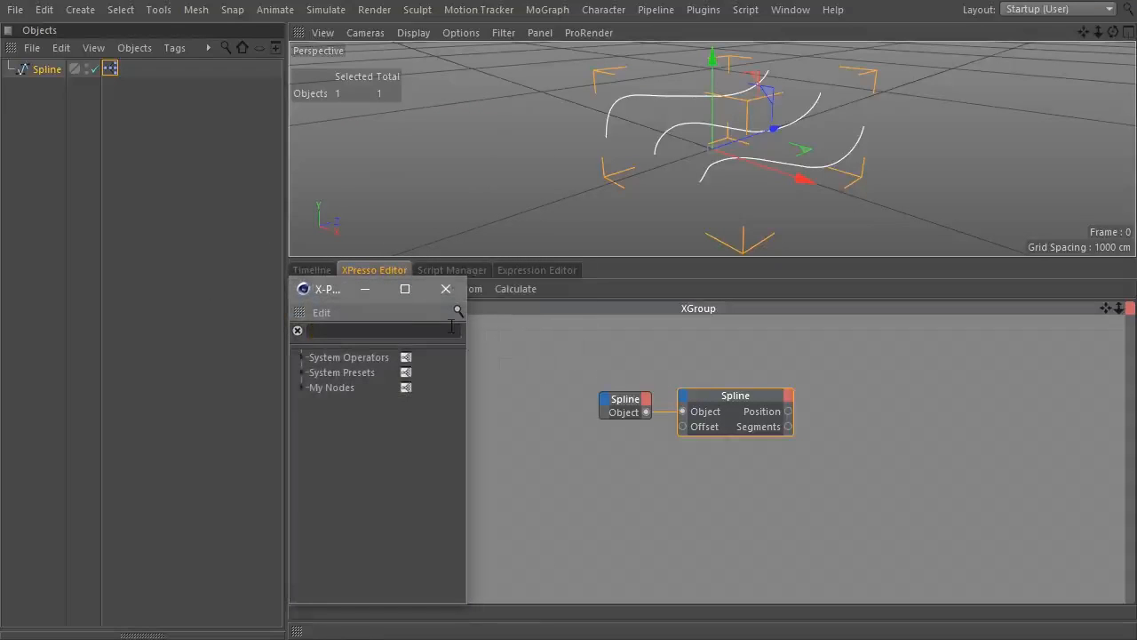
type("print")
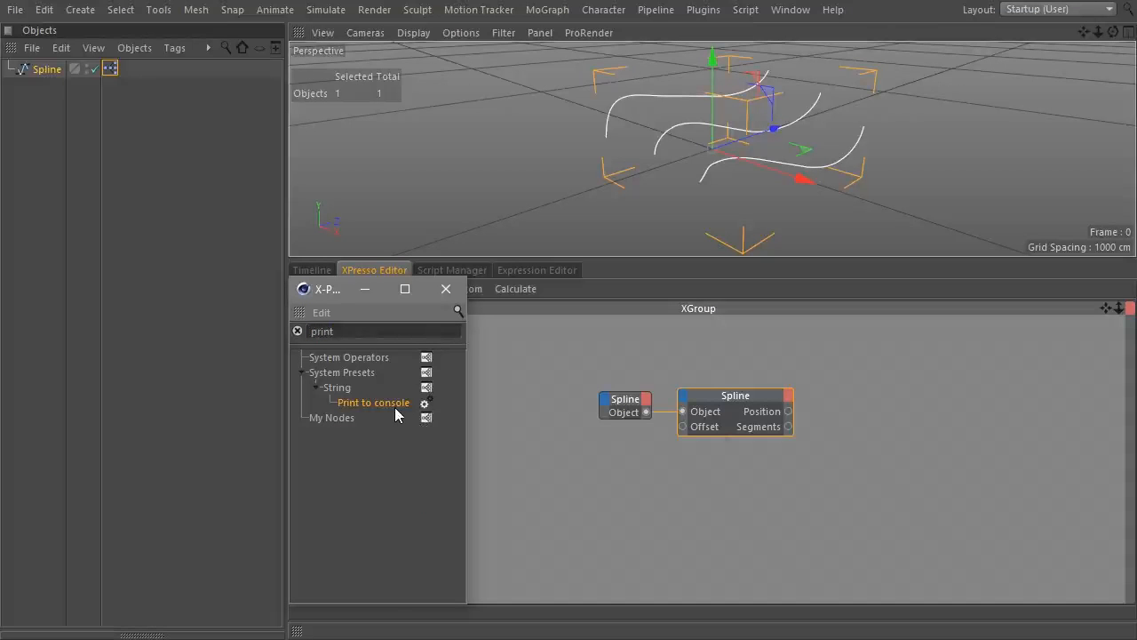
left_click_drag(404, 402, 922, 425)
left_click(446, 289)
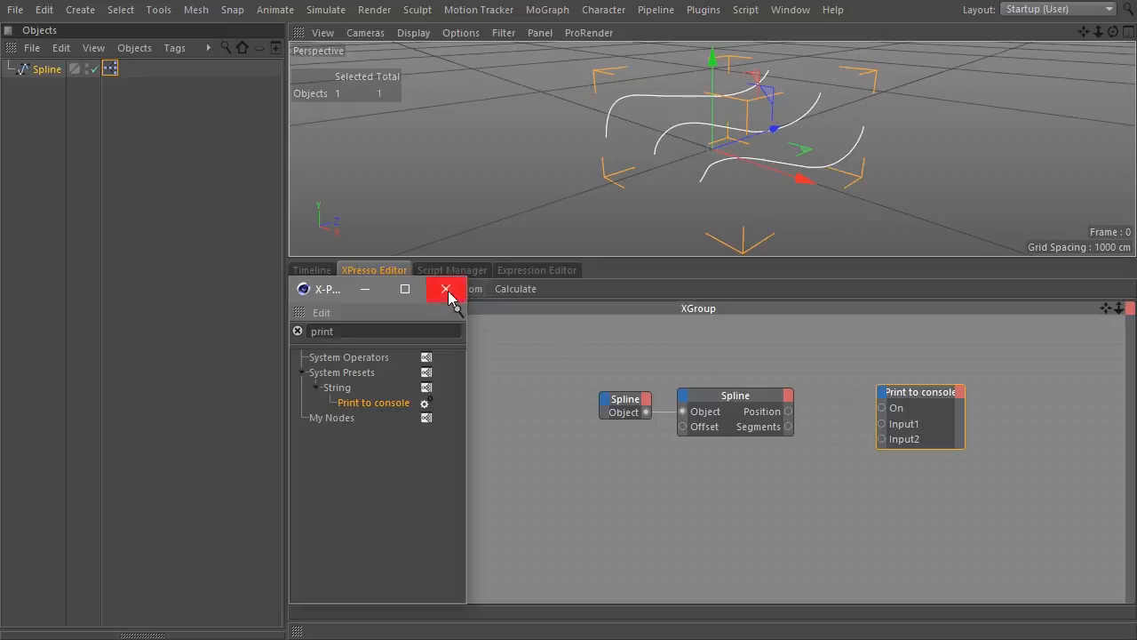
left_click(222, 634)
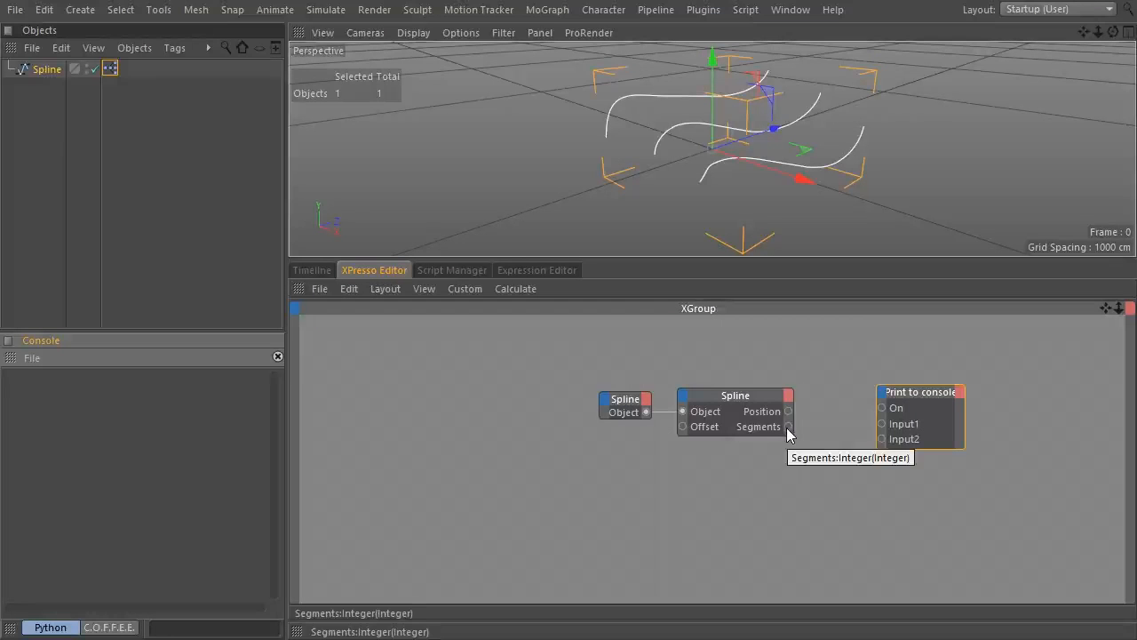
Connect the Spline operator's Segments output to Input1 of the Print to console node.
left_click_drag(789, 428, 883, 426)
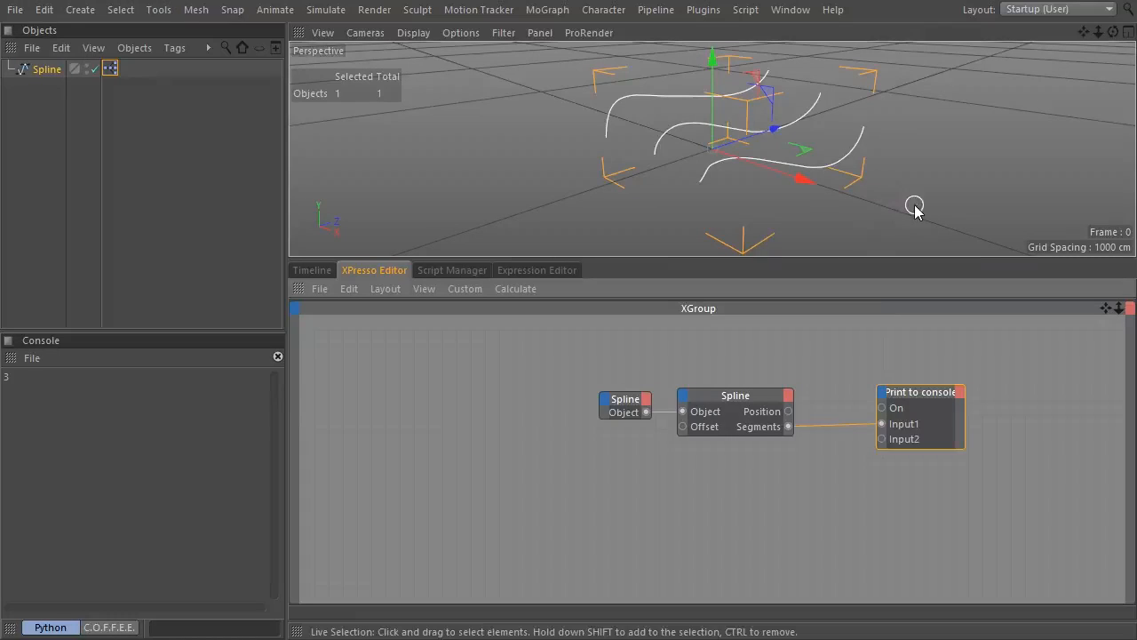
In Points mode, select the two front curve segments of the spline with all their connected points and delete them.
left_click(159, 11)
mouse_move(266, 286)
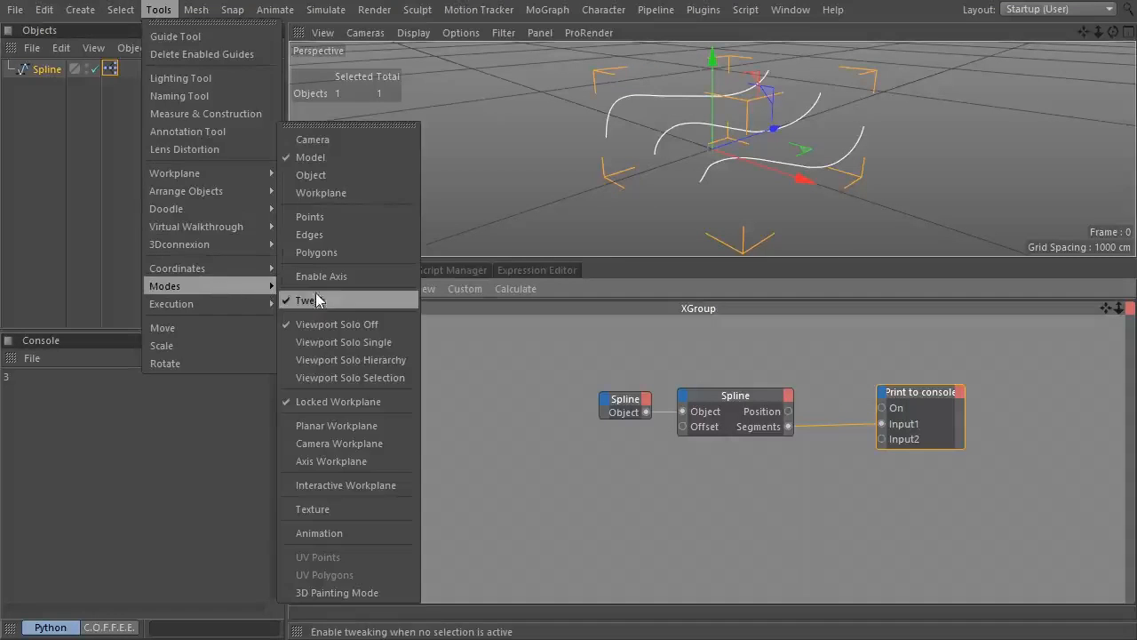
left_click(350, 216)
left_click(658, 157)
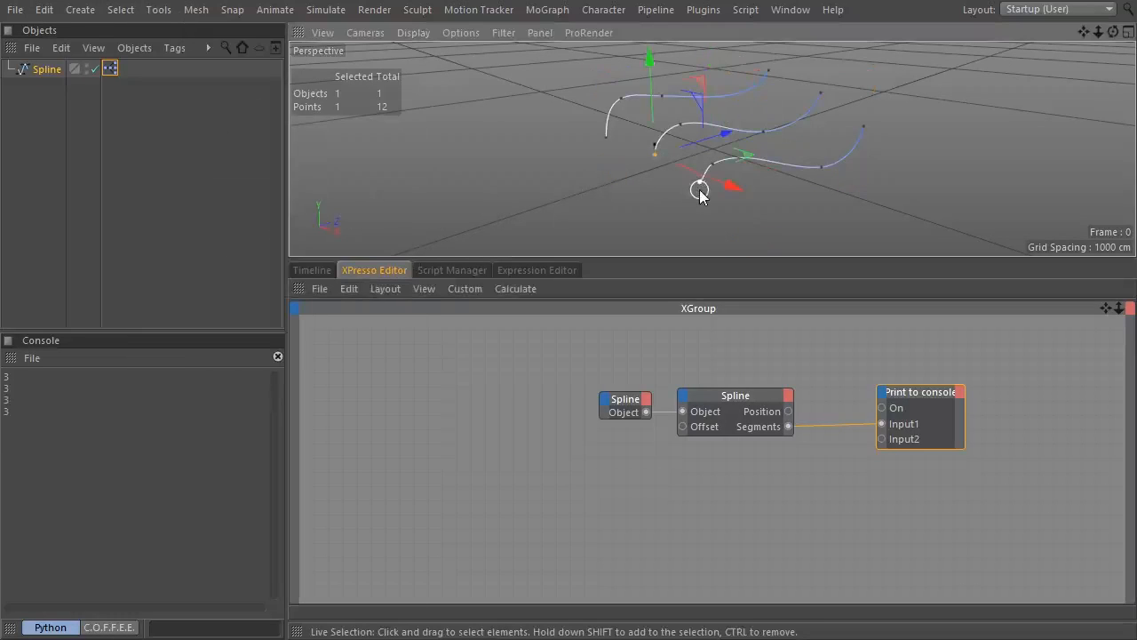
left_click(703, 188, "shift")
key("u")
key("w")
key("Delete")
Switch back to Object mode and clear the console output.
key("v")
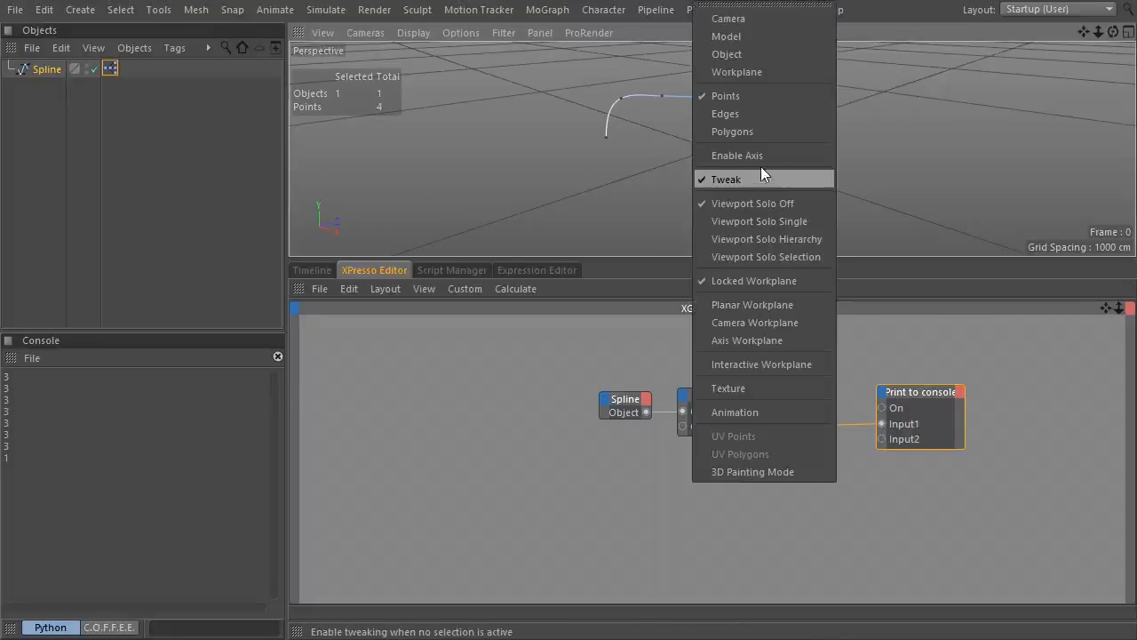
left_click(750, 54)
left_click(278, 357)
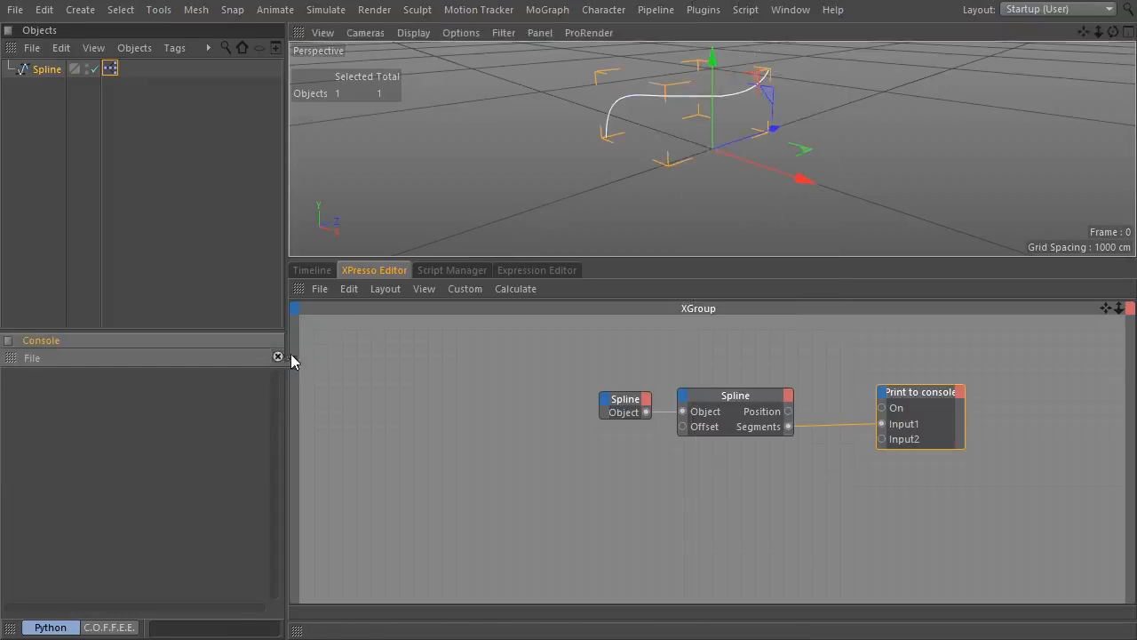
left_click(735, 478)
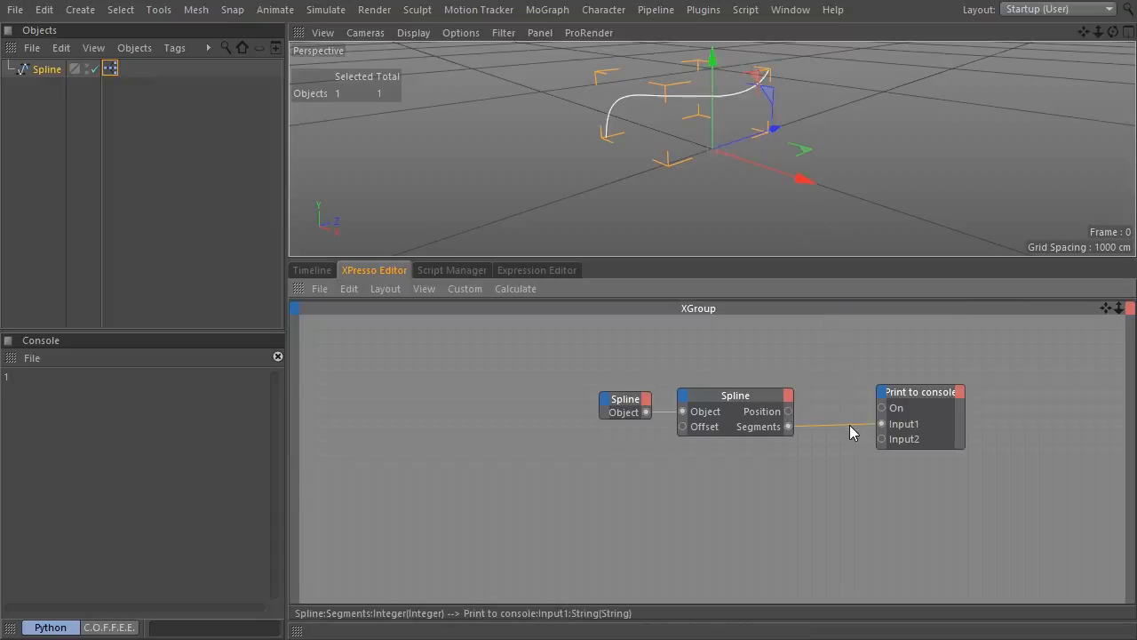
Delete the Print to console node together with its connection from the XPresso graph.
left_click_drag(850, 433, 847, 429)
left_click_drag(846, 370, 993, 481)
key("Delete")
middle_click_drag(864, 481, 608, 471, "alt")
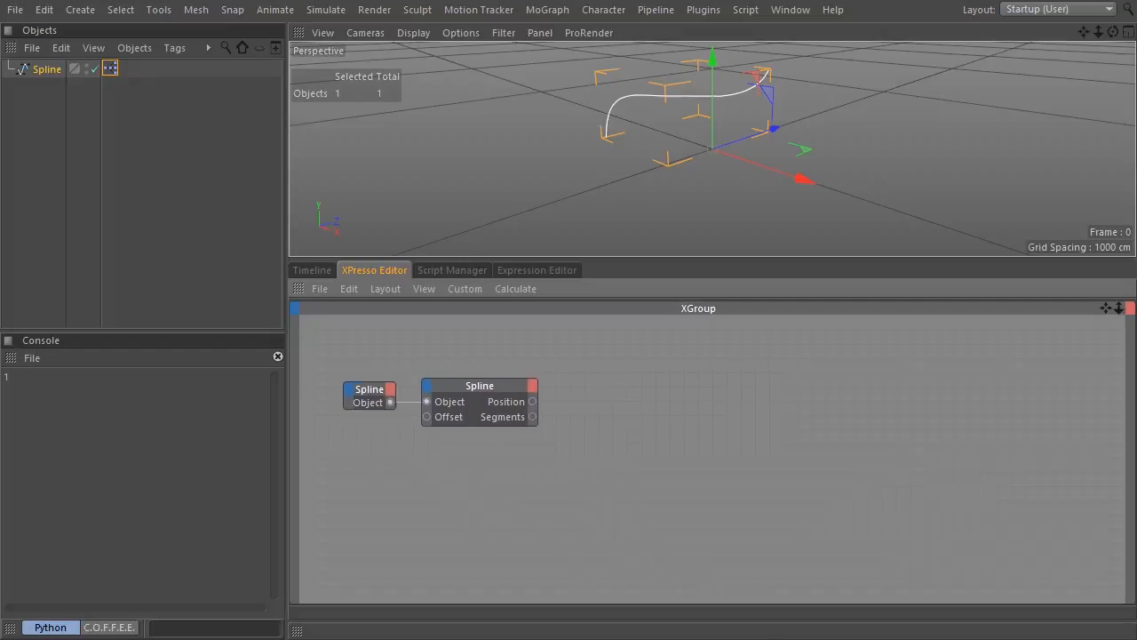
Add a Logic Equal node beside the Spline operator and connect the Segments output to its first Input.
right_click(589, 420)
mouse_move(672, 384)
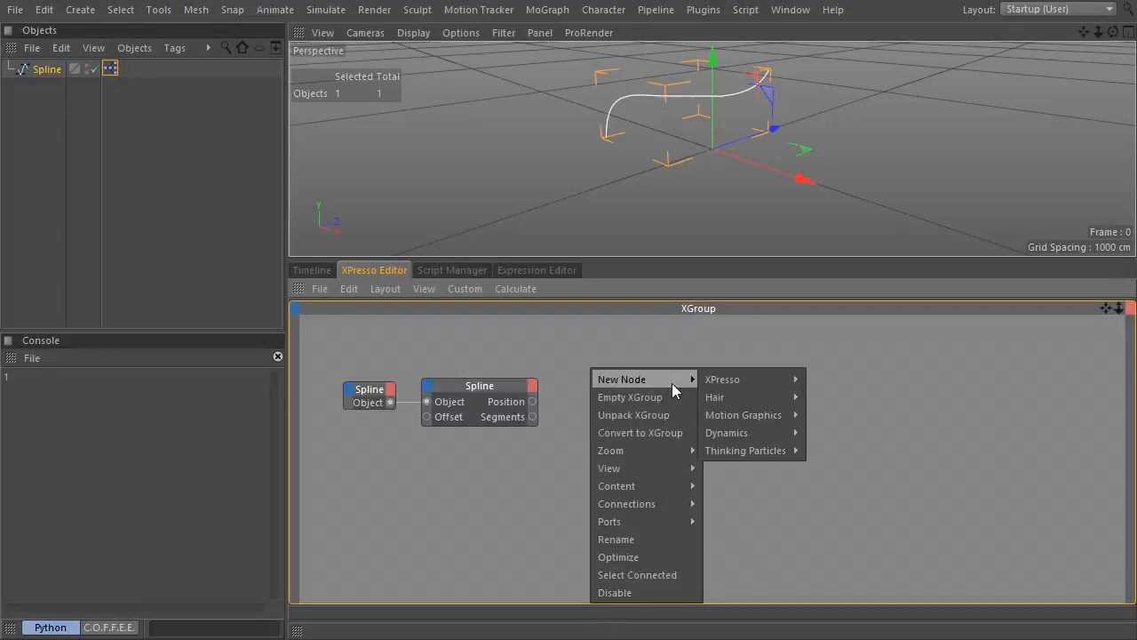
mouse_move(780, 381)
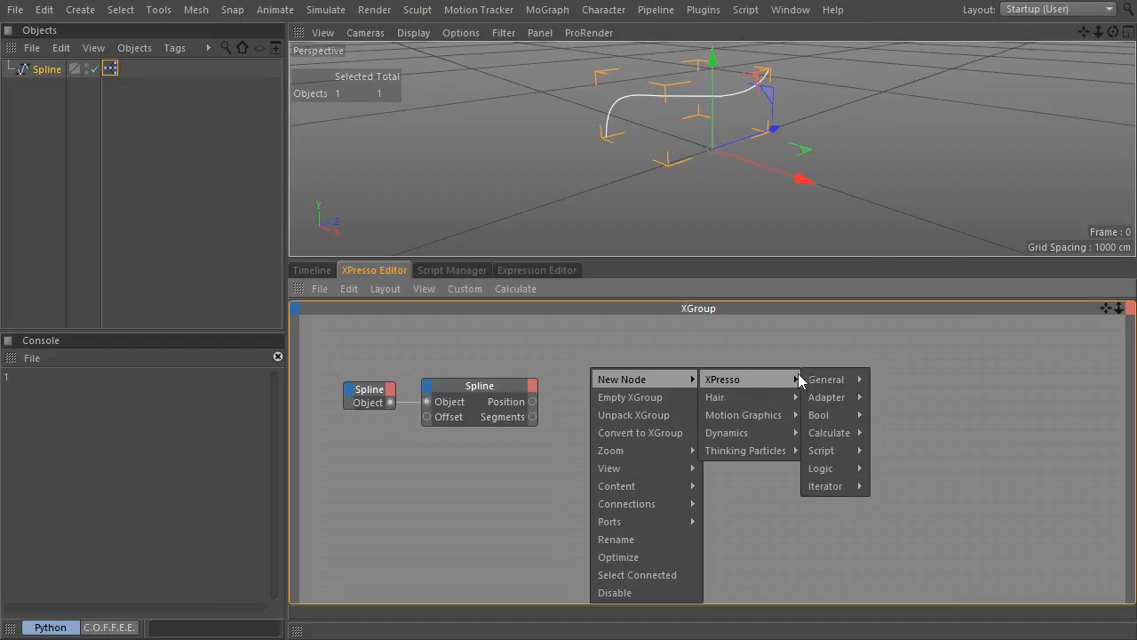
mouse_move(828, 468)
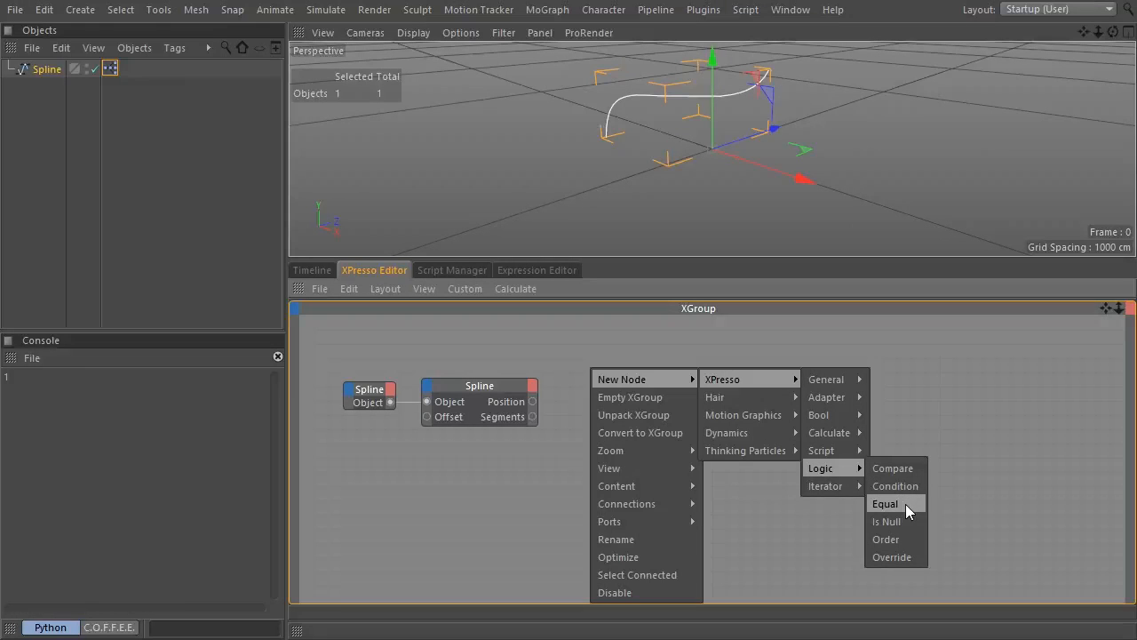
left_click(905, 504)
mouse_move(573, 410)
left_mouse_down()
mouse_move(602, 414)
mouse_move(567, 424)
left_mouse_up()
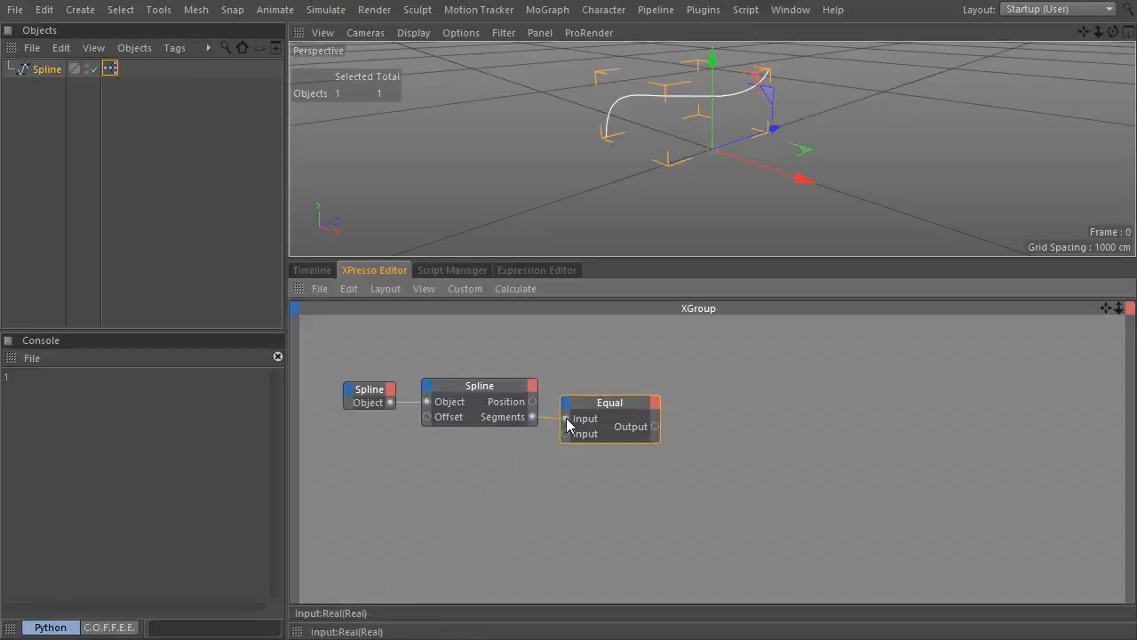
Check the Equal node's Input [2] parameter, close its attributes and nudge the node slightly upward.
double_click(569, 424)
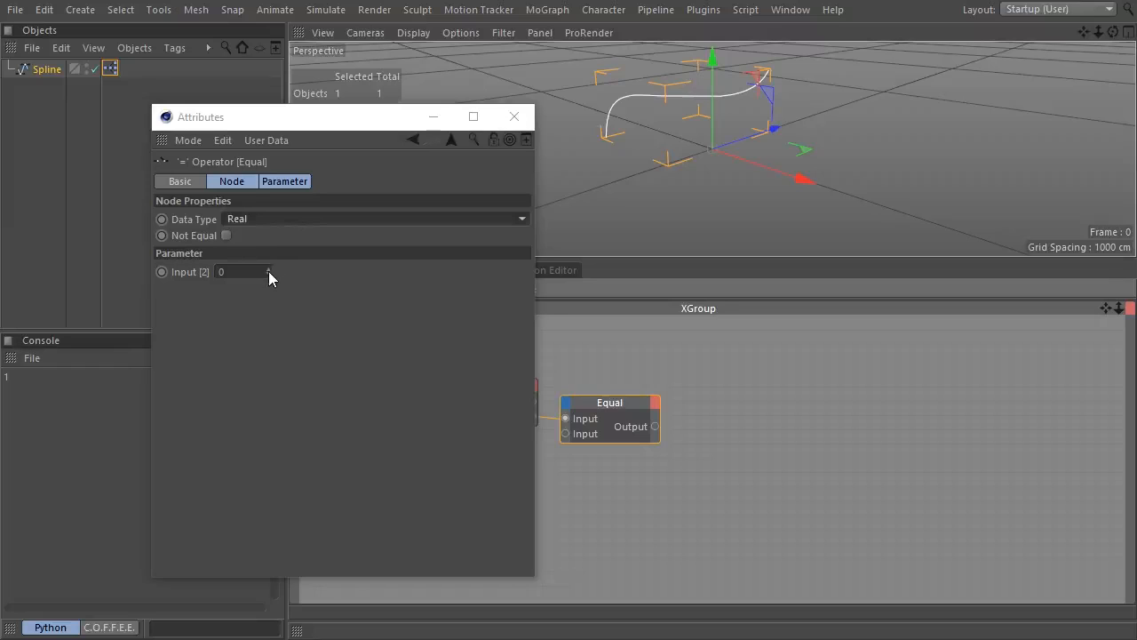
left_click(513, 116)
left_click_drag(609, 401, 610, 397)
Add a Logic Condition node beside the Equal node and connect the Equal node's Output to its Switch input.
right_click(730, 372)
mouse_move(781, 379)
mouse_move(852, 380)
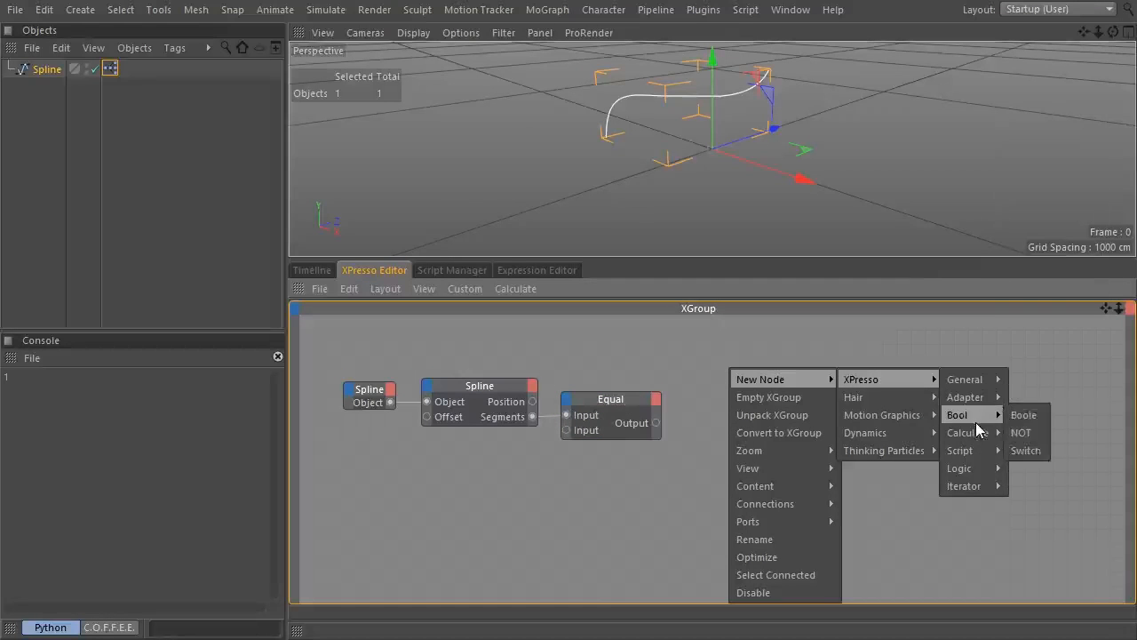
mouse_move(964, 468)
left_click(1033, 486)
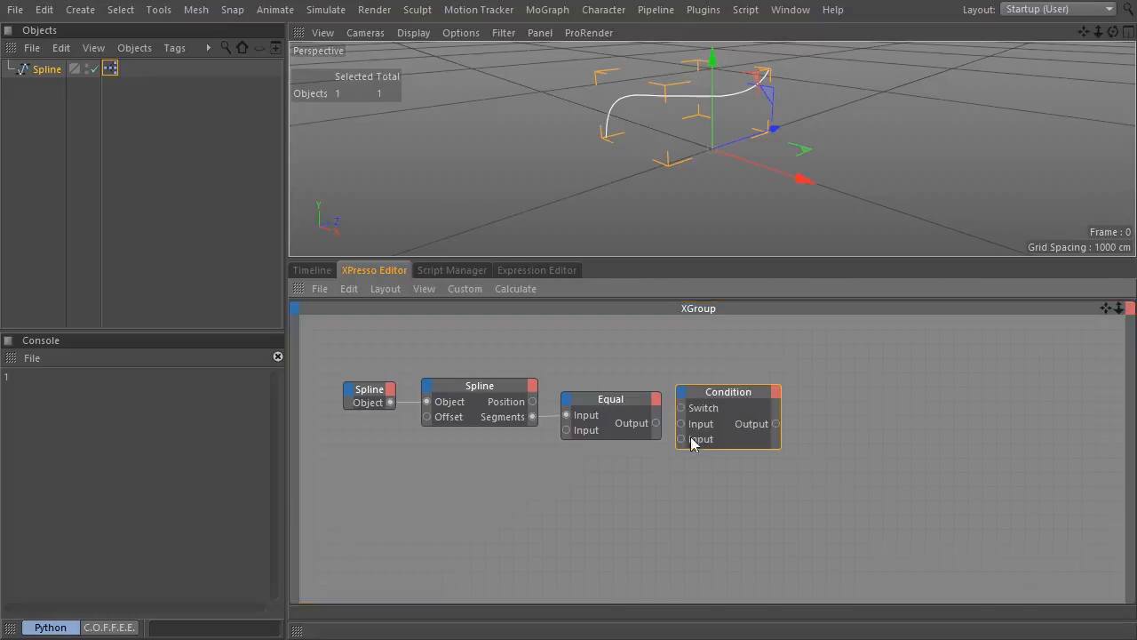
left_click_drag(656, 423, 784, 496)
Set the Condition node's Input [3] to 1 and connect the Spline operator's Segments output to its first value Input.
key("shift+F5")
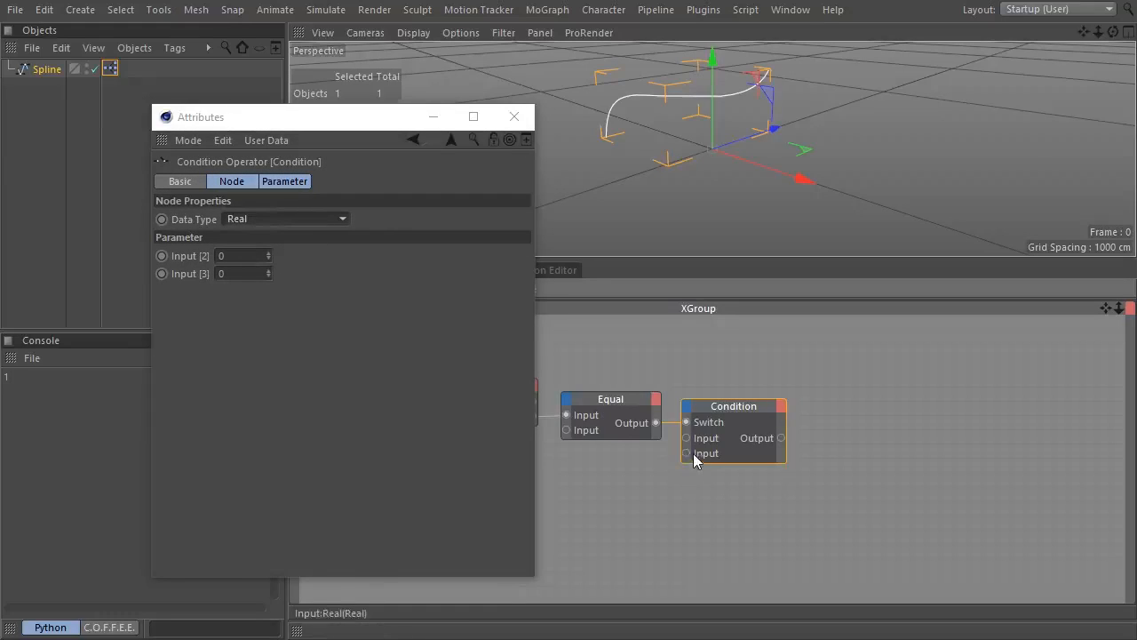
left_click(268, 271)
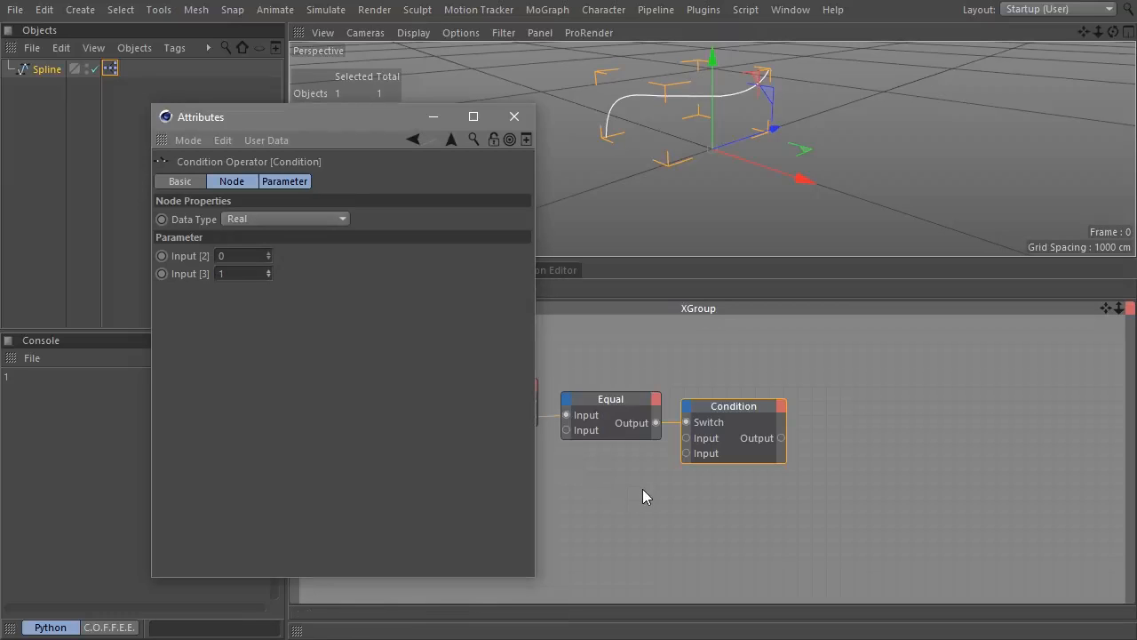
middle_click_drag(642, 489, 724, 486, "alt")
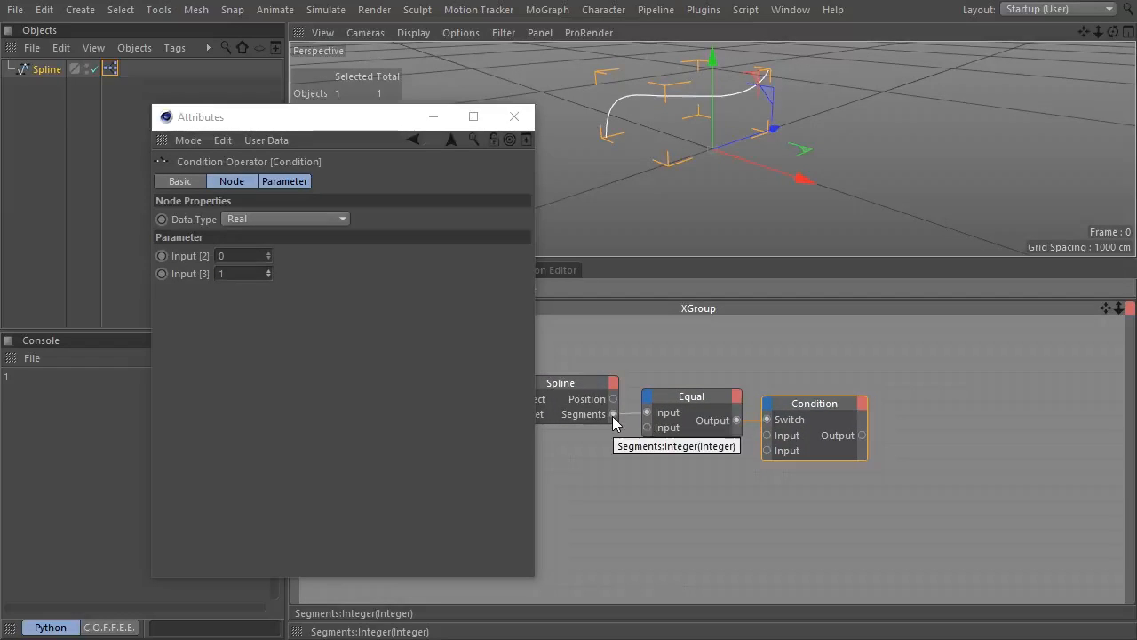
left_click_drag(613, 415, 767, 435)
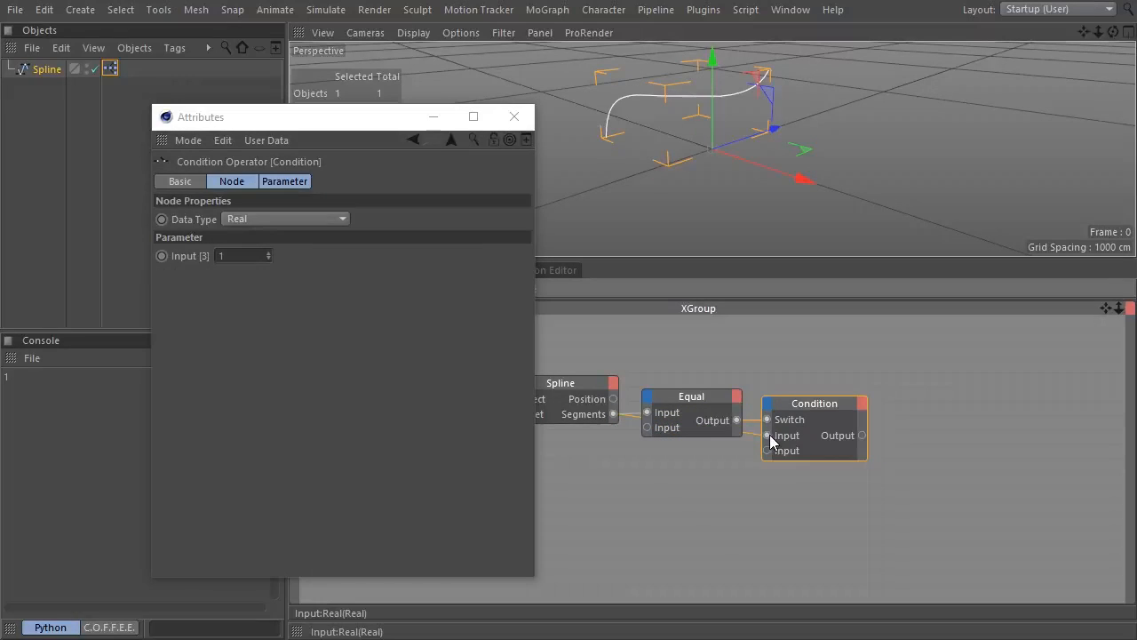
left_click(515, 117)
Place the Print to console preset from the XPresso pool beside the Condition node and connect the Condition's Output to Input1.
left_click(469, 289)
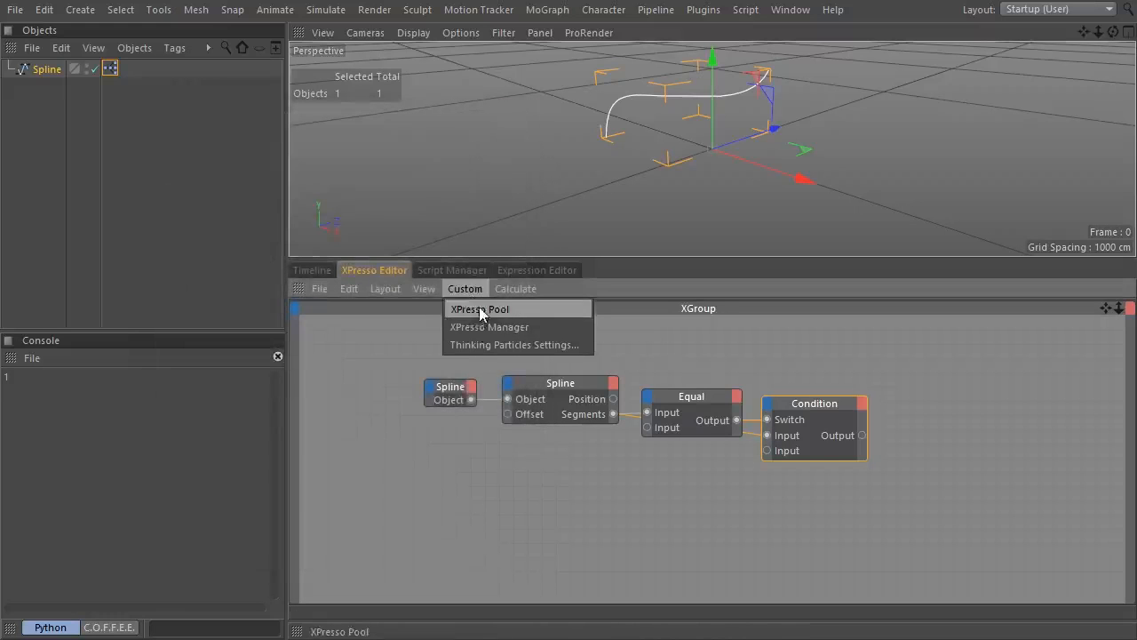
left_click(478, 311)
left_click_drag(373, 403, 967, 426)
left_click(446, 289)
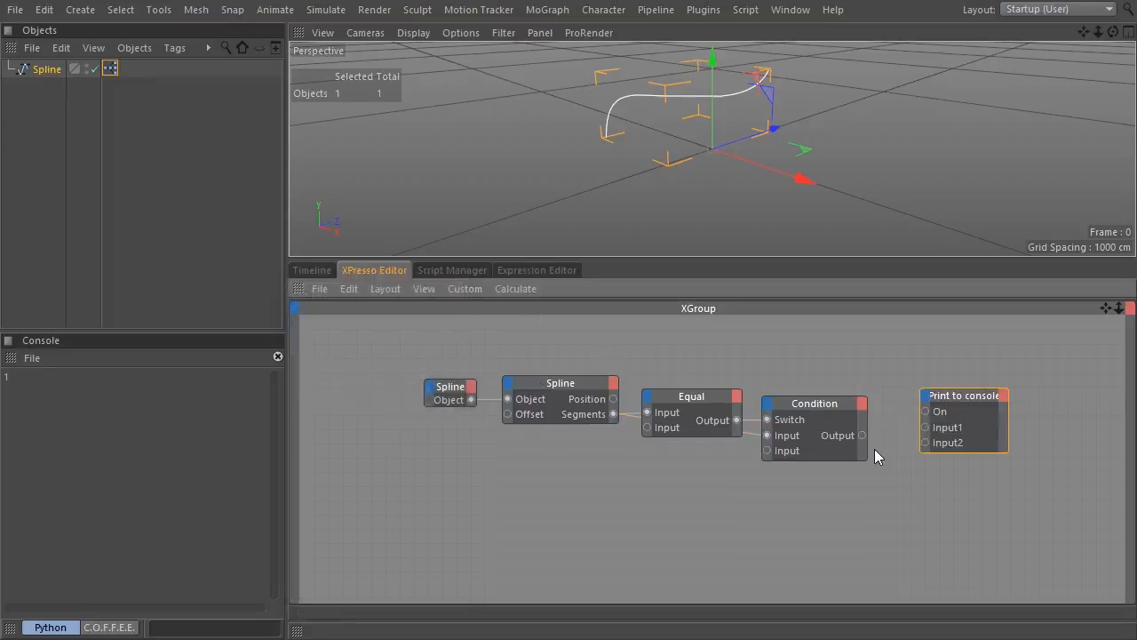
left_click_drag(862, 435, 926, 429)
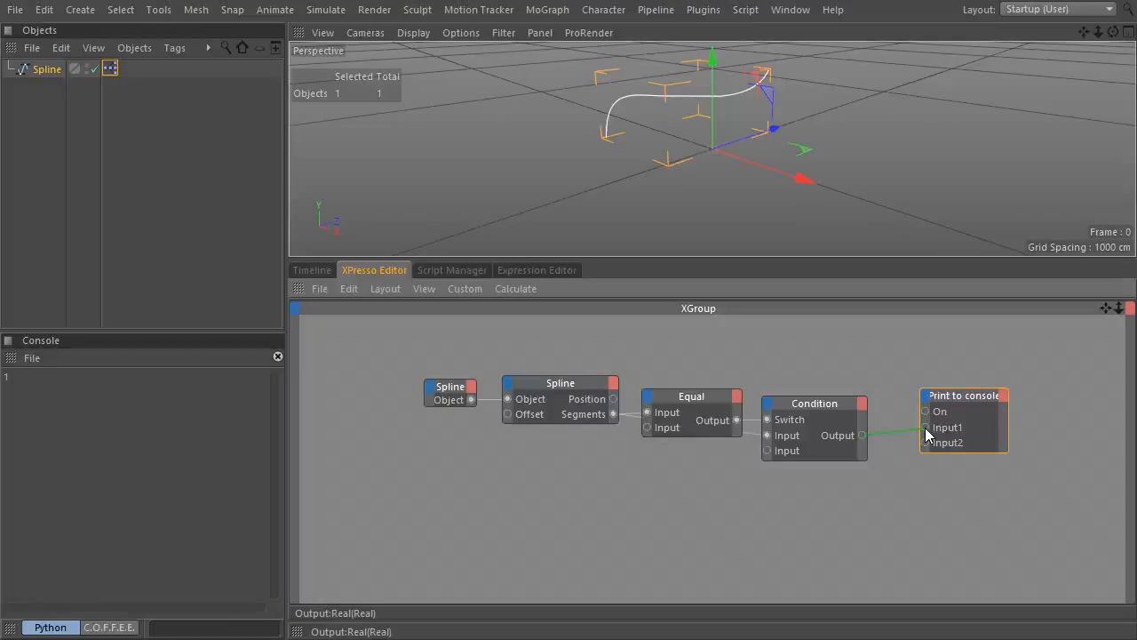
left_click_drag(952, 399, 955, 406)
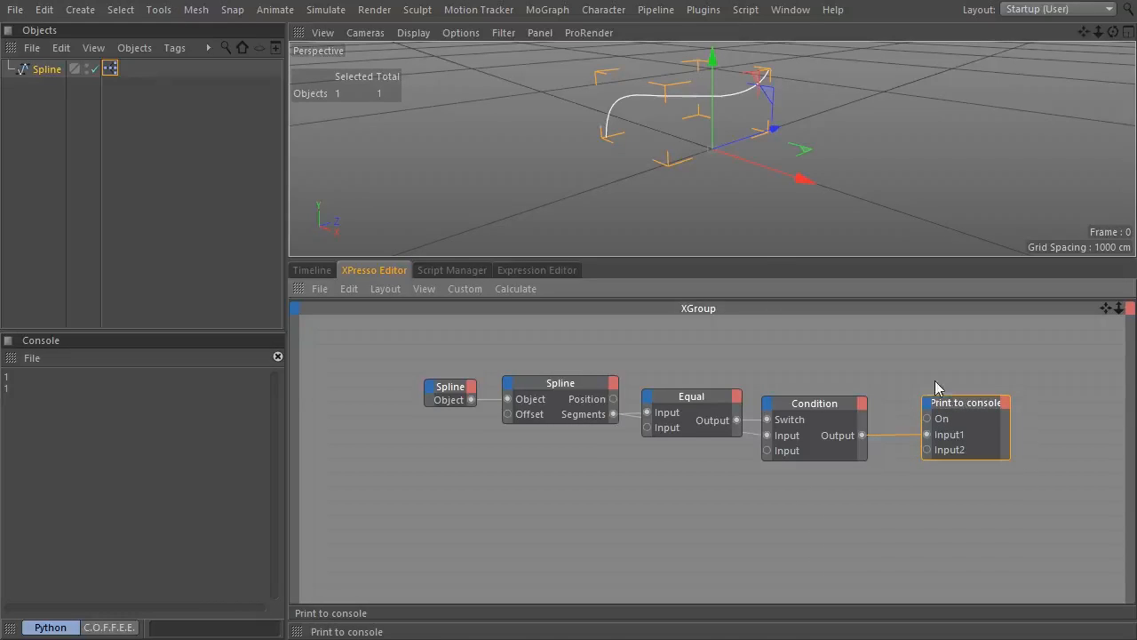
Sketch two more curve segments in front of the existing spline curve, undo the surplus last stroke and leave the Sketch tool.
left_click(89, 11)
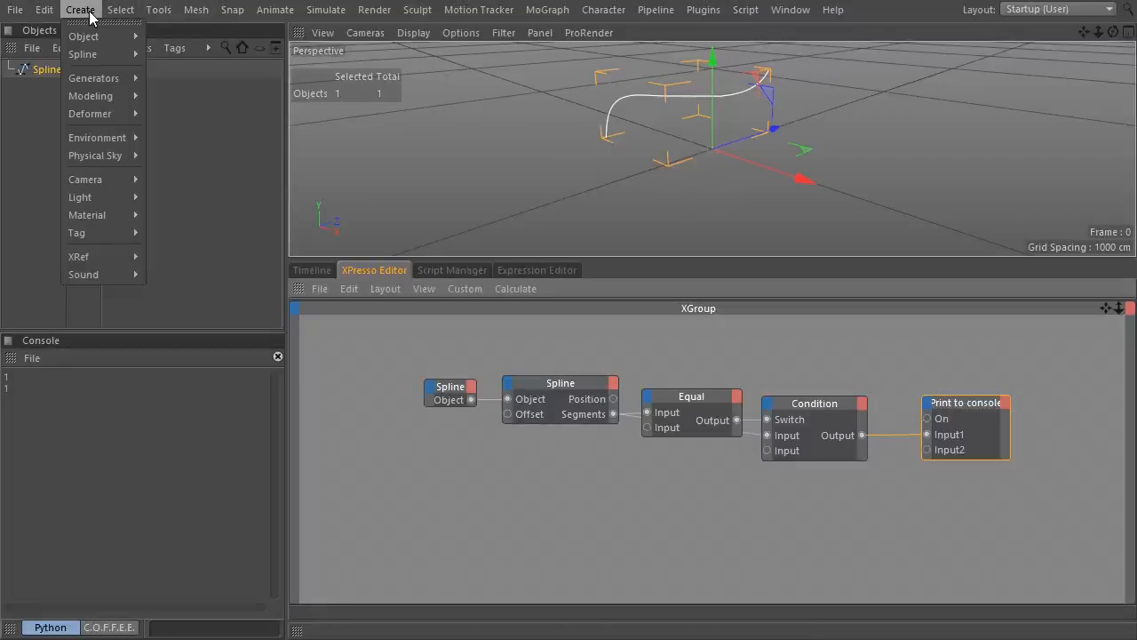
mouse_move(97, 56)
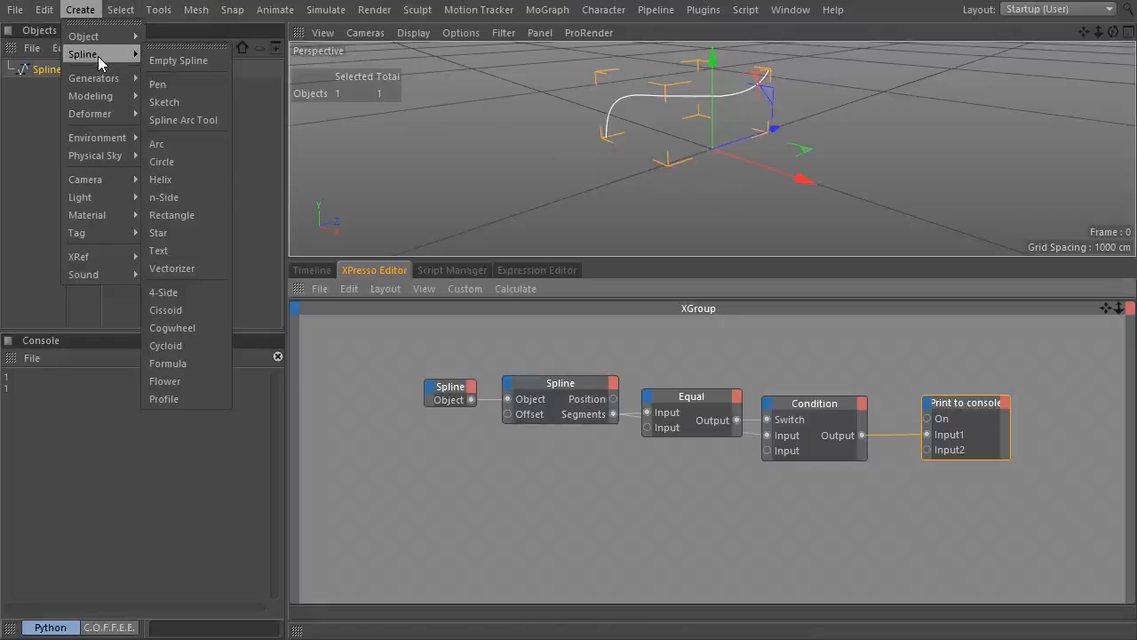
left_click(209, 103)
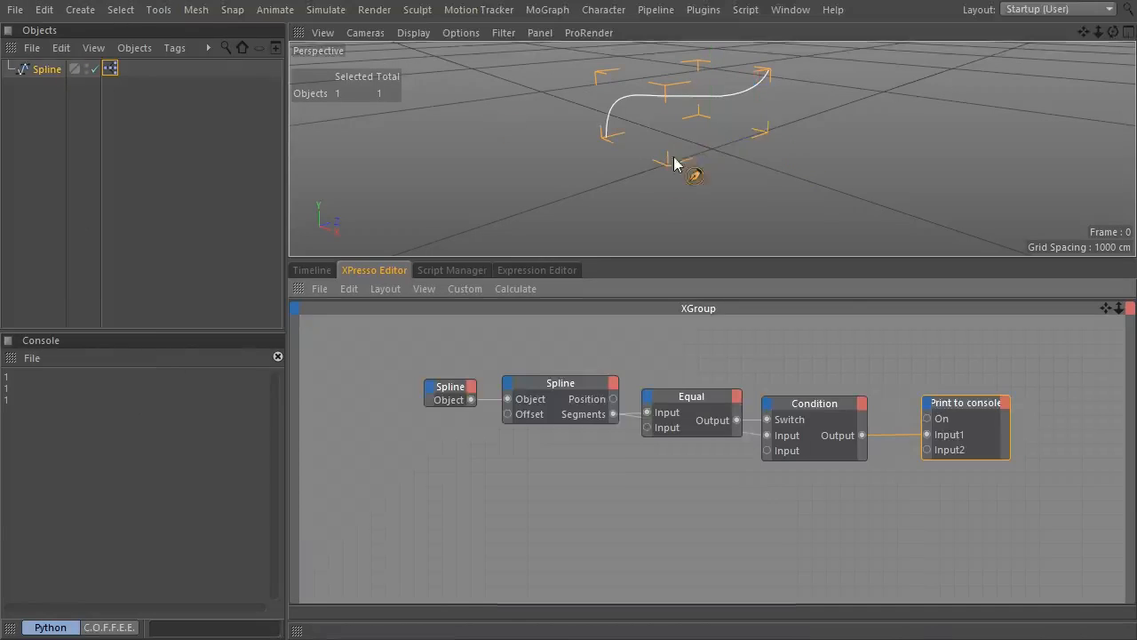
left_click_drag(633, 163, 830, 107)
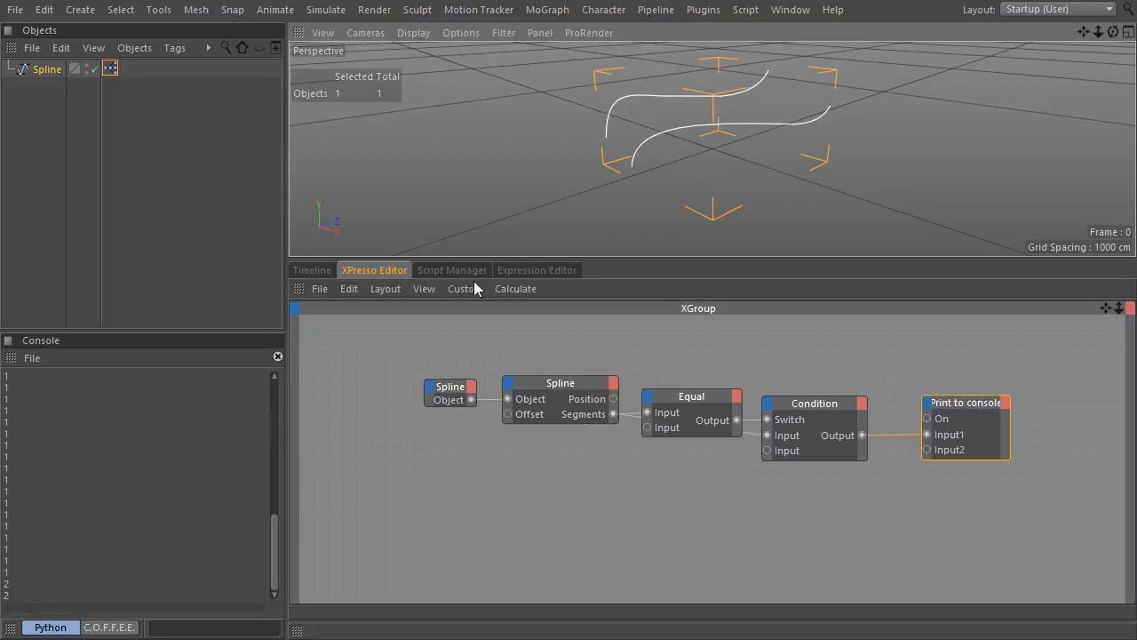
mouse_move(674, 190)
left_mouse_down()
mouse_move(688, 164)
mouse_move(881, 127)
left_mouse_up()
left_click_drag(704, 204, 937, 135)
key("ctrl+z")
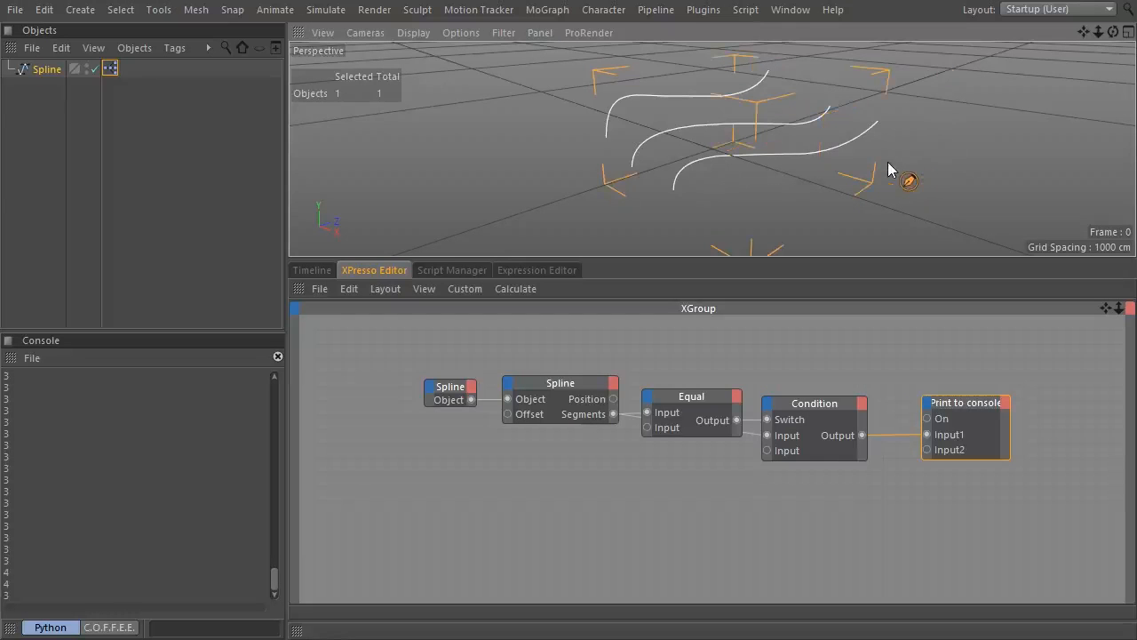
key("e")
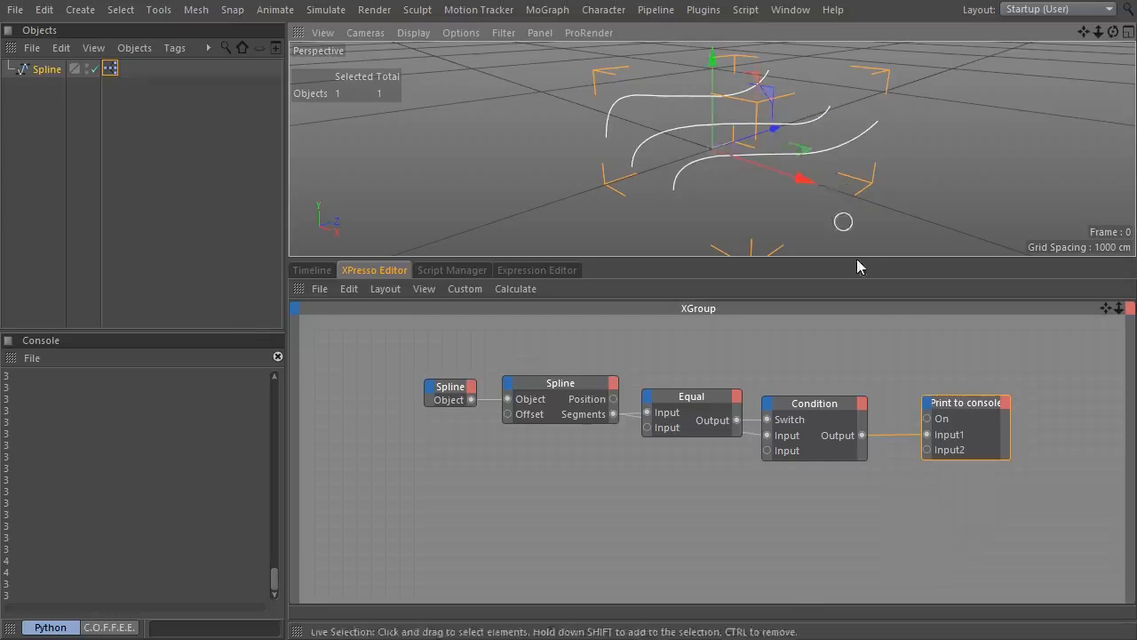
Delete the Print to console node and move the Equal node higher so it clears the Segments wire.
key("Delete")
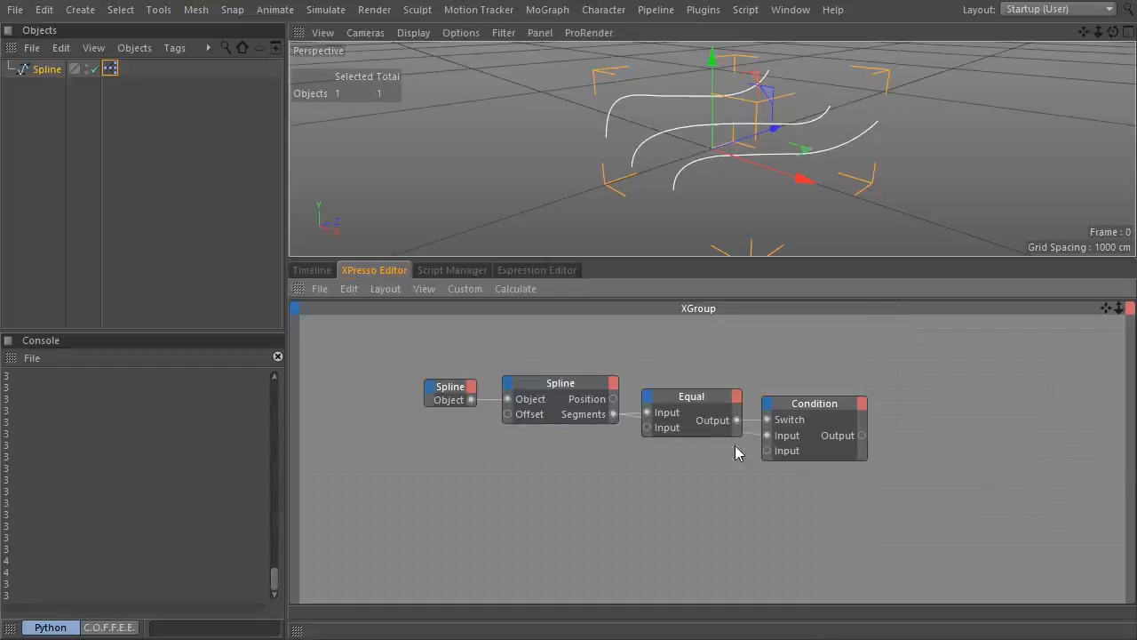
left_click_drag(690, 395, 690, 376)
left_click(792, 405)
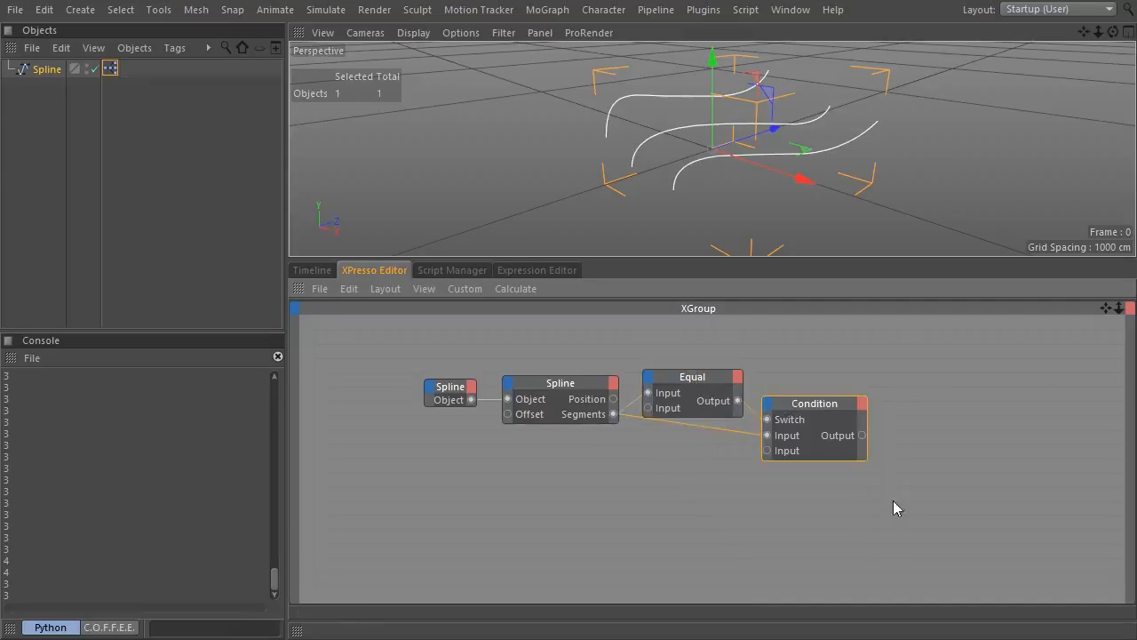
Add a Thinking Particles PBorn generator node and place it beside the Condition node.
middle_click_drag(861, 513, 752, 512)
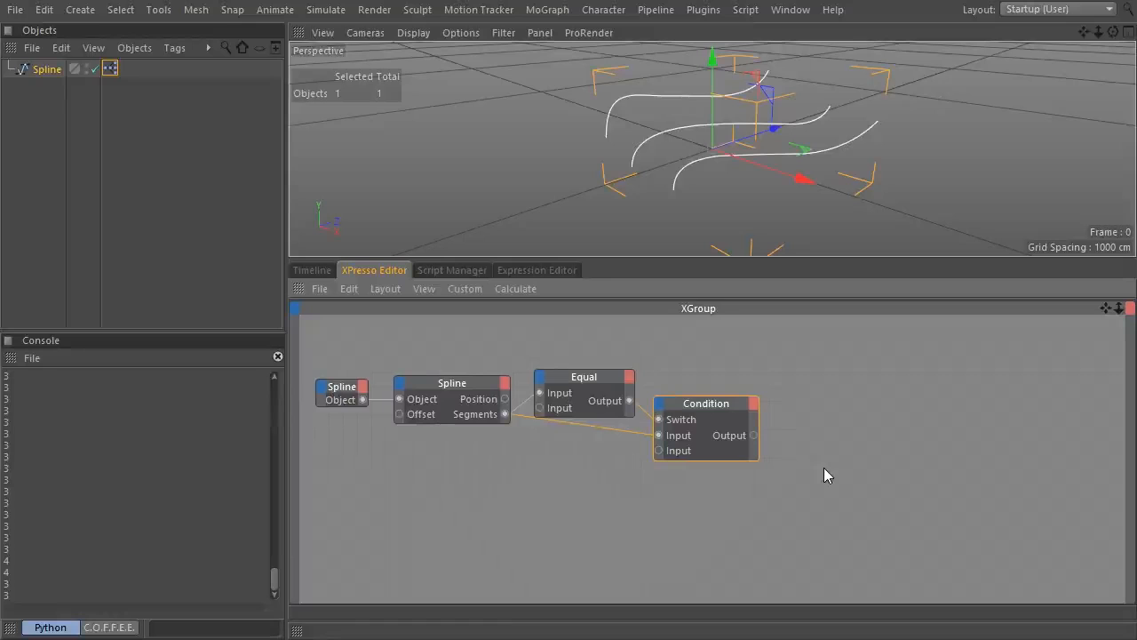
right_click(820, 393)
mouse_move(838, 380)
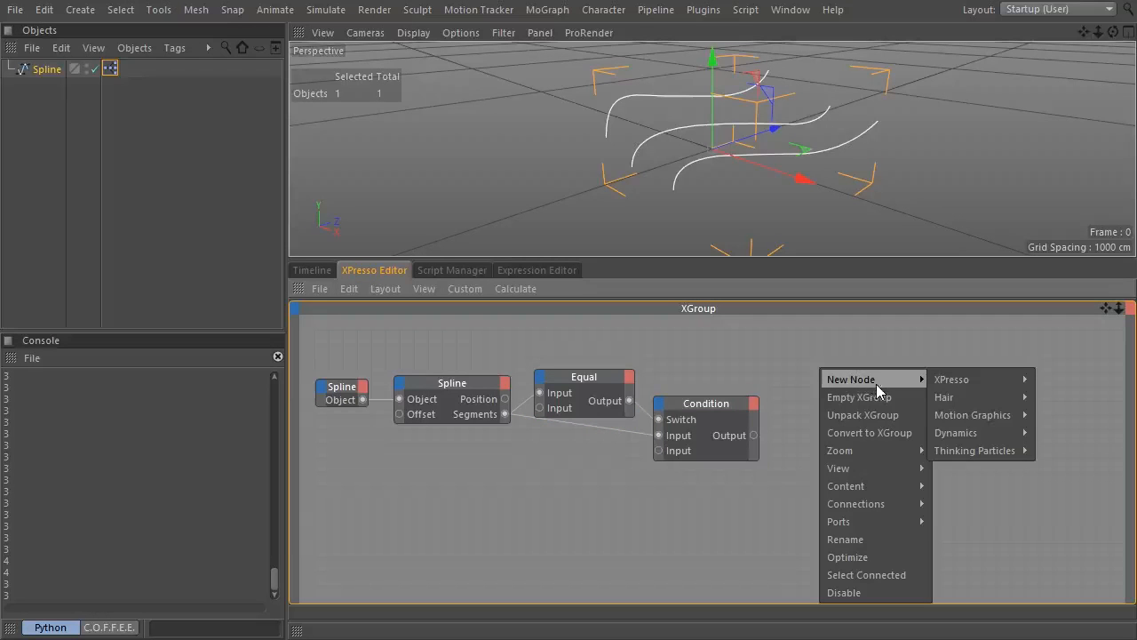
mouse_move(980, 453)
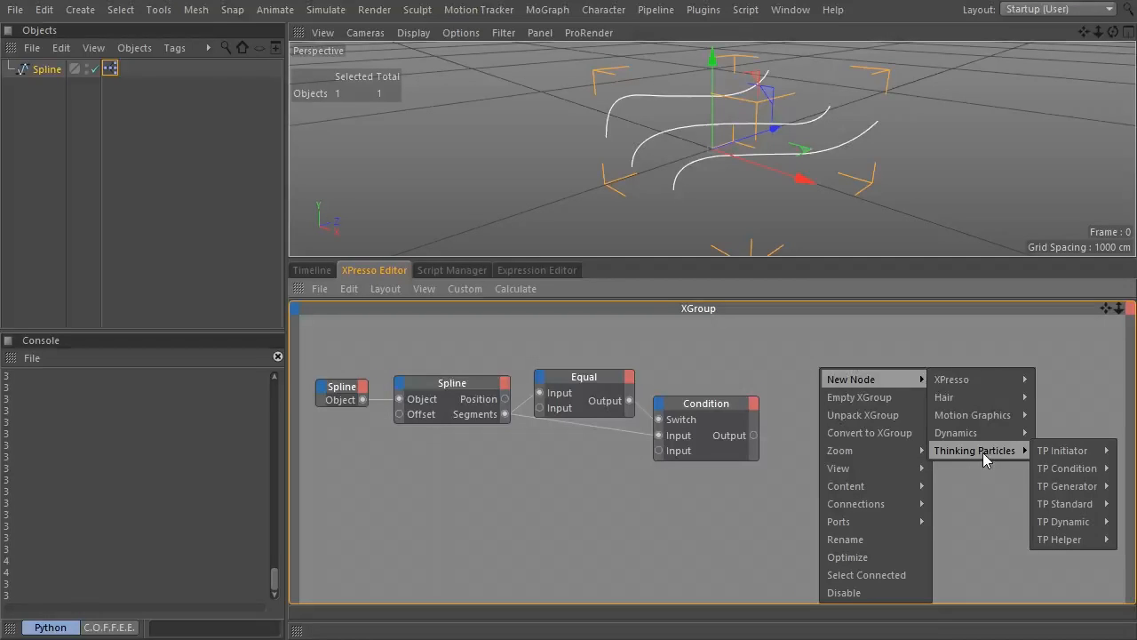
mouse_move(1069, 486)
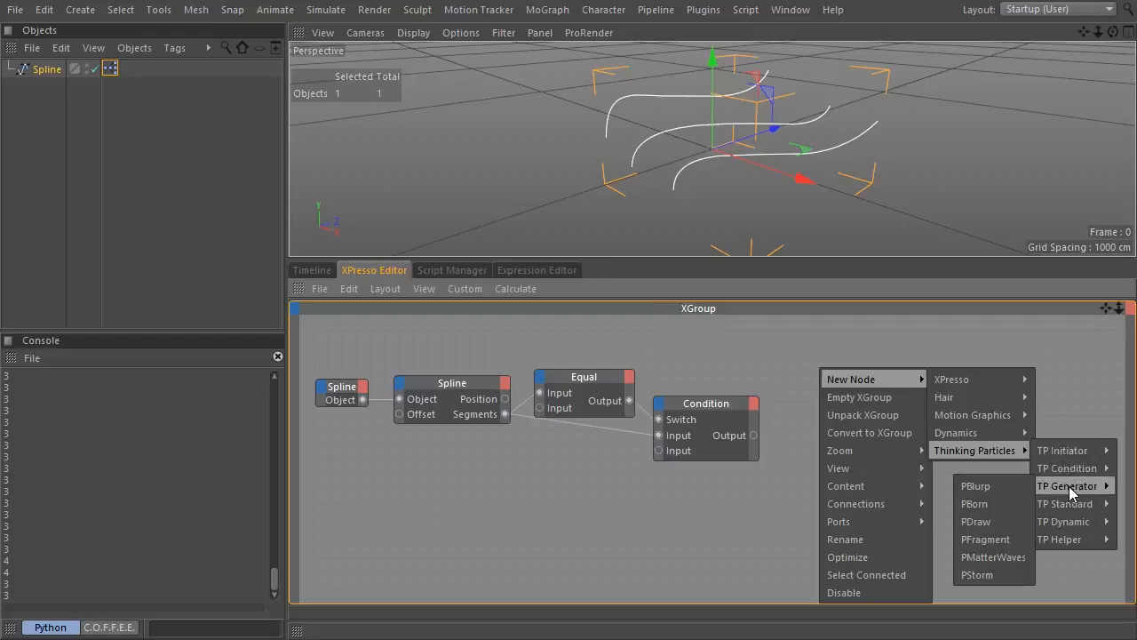
left_click(989, 504)
left_click_drag(801, 400, 820, 400)
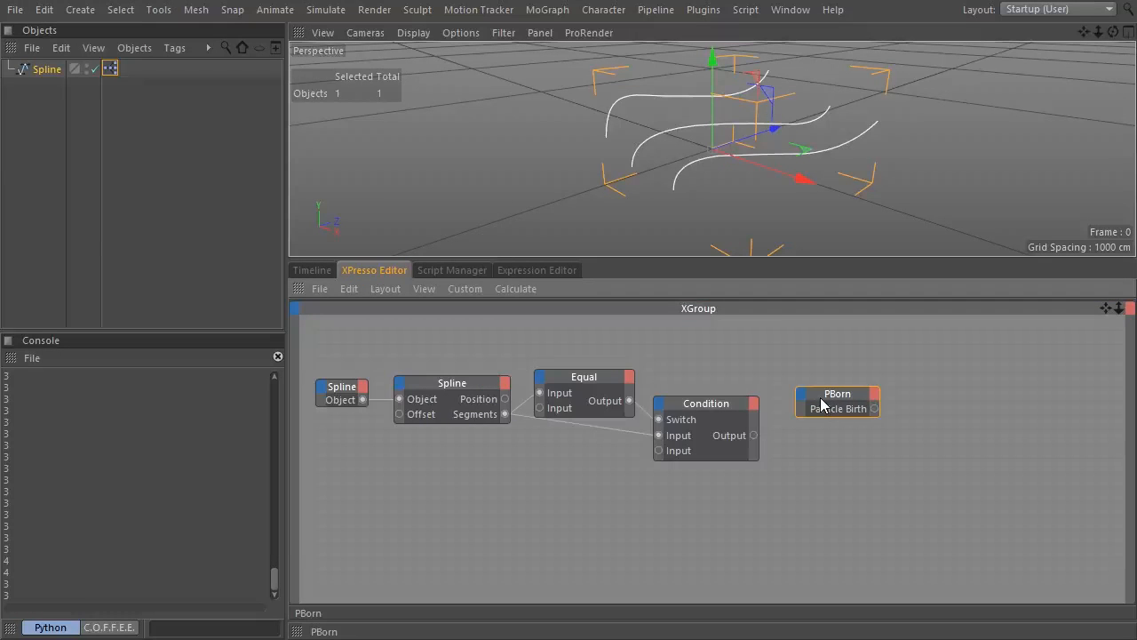
Show the PBorn node's attributes and connect the Condition node's Output to PBorn's Count input.
double_click(821, 404)
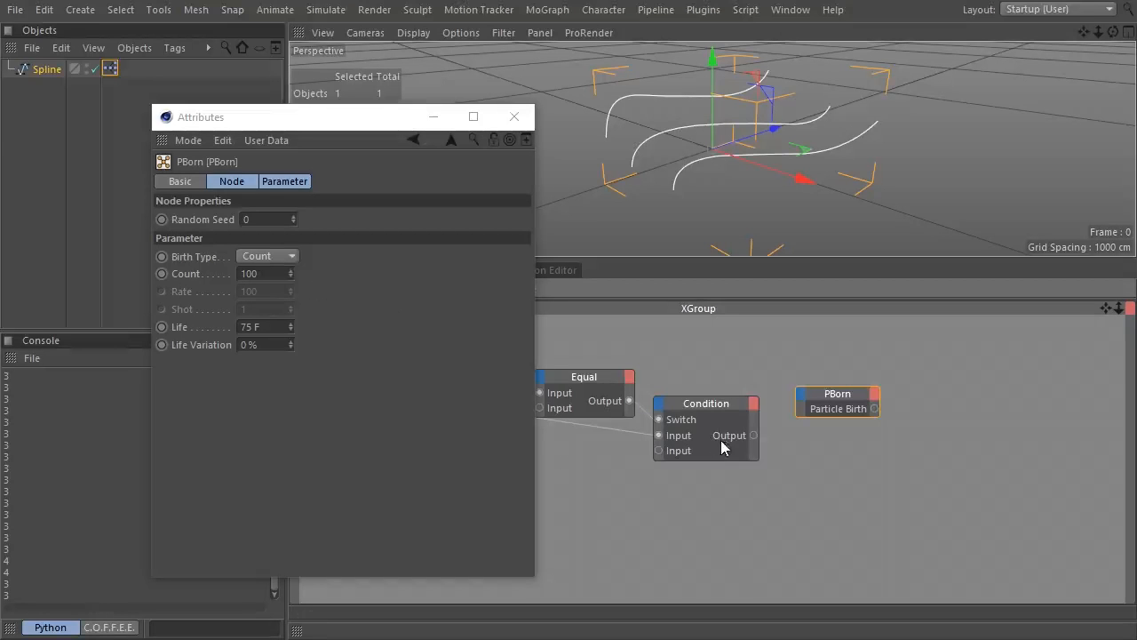
left_click_drag(754, 435, 800, 399)
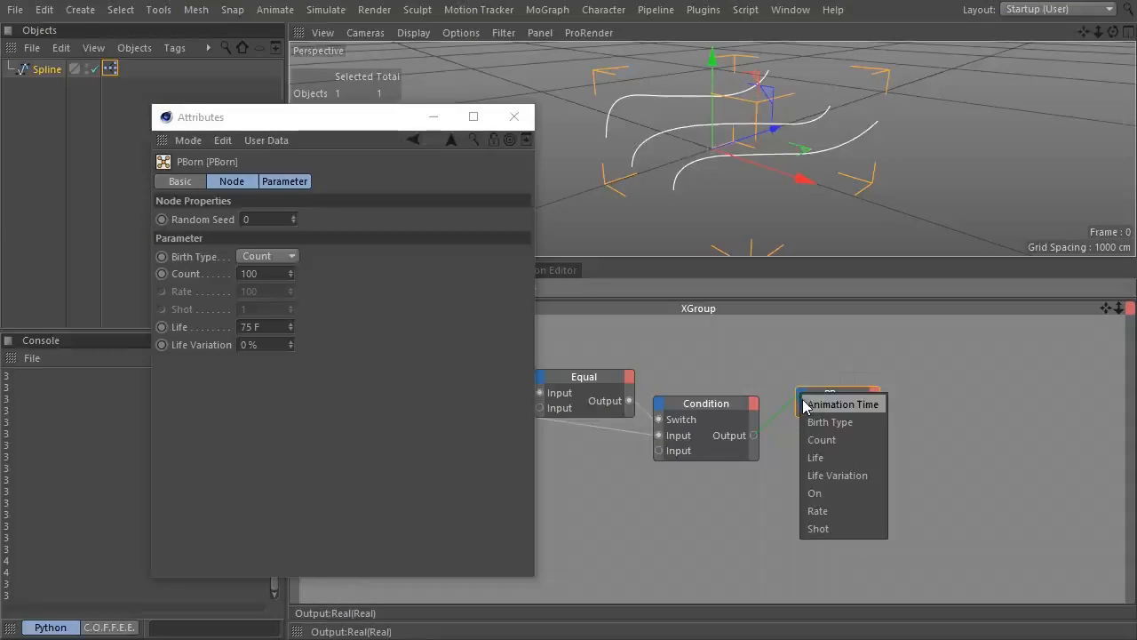
left_click(813, 439)
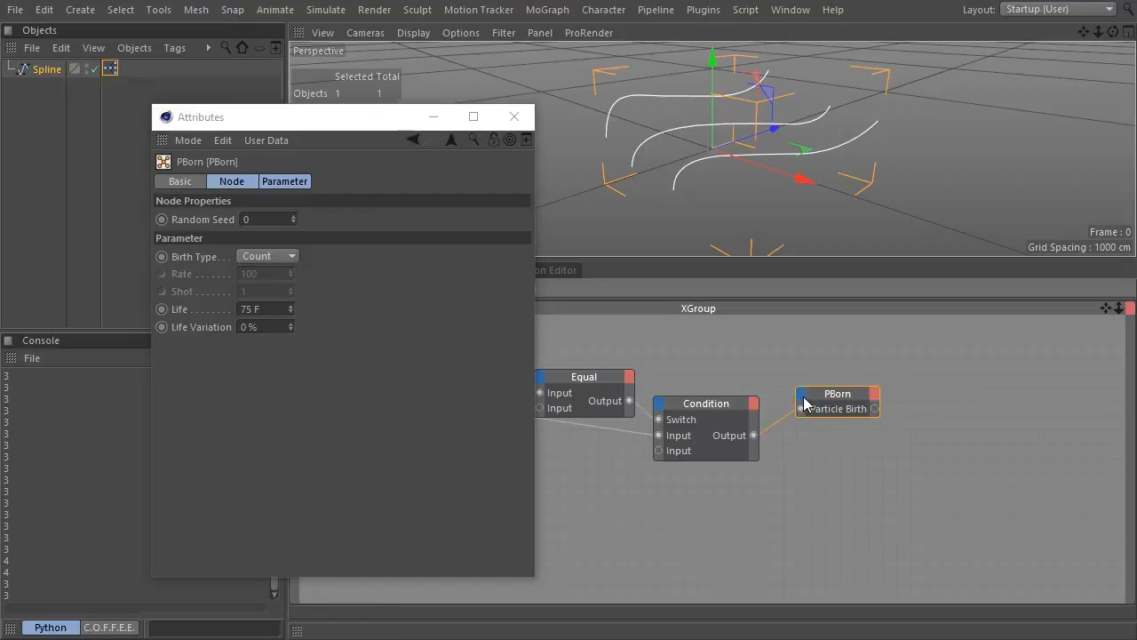
Add a Life input port to the PBorn node, optimize the node's size and line it up with the Condition node.
left_click(801, 397)
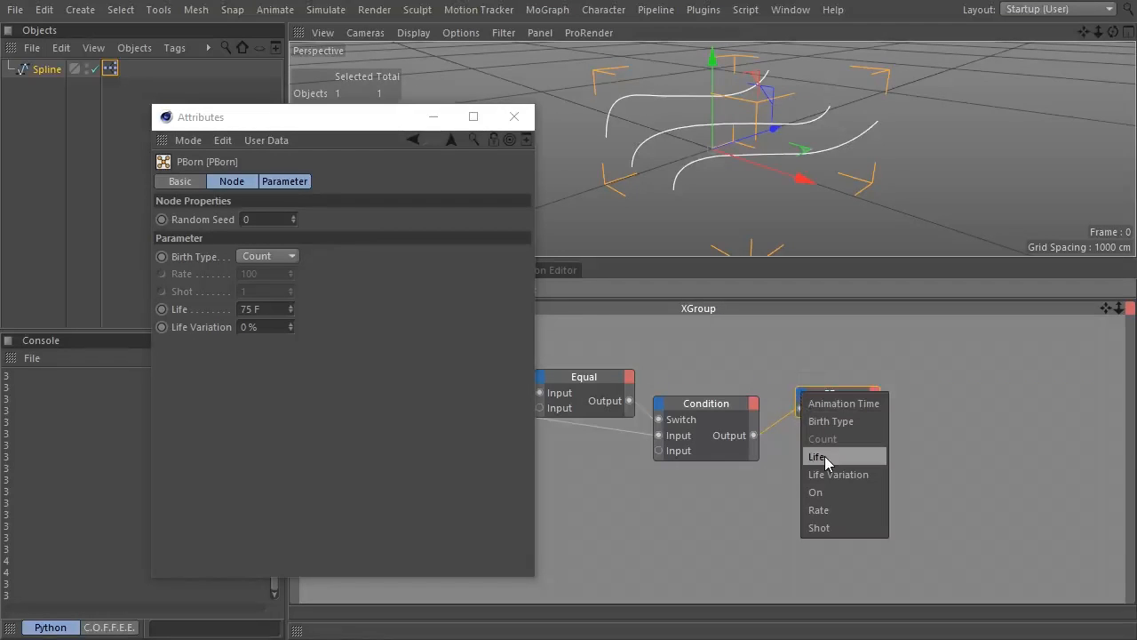
left_click(825, 455)
right_click(835, 402)
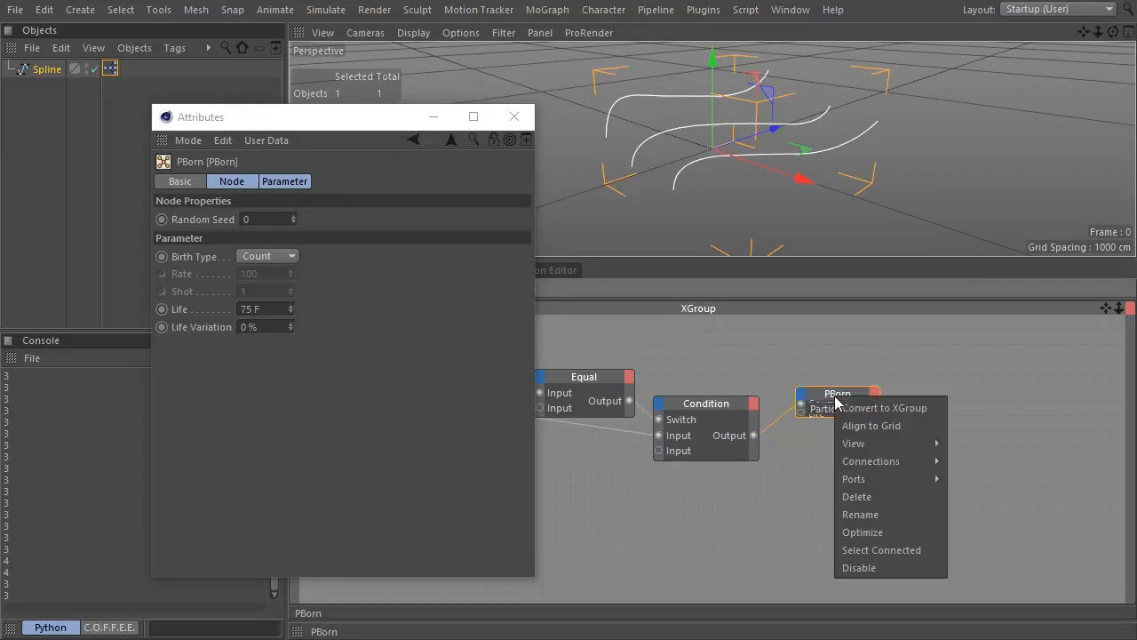
left_click(866, 531)
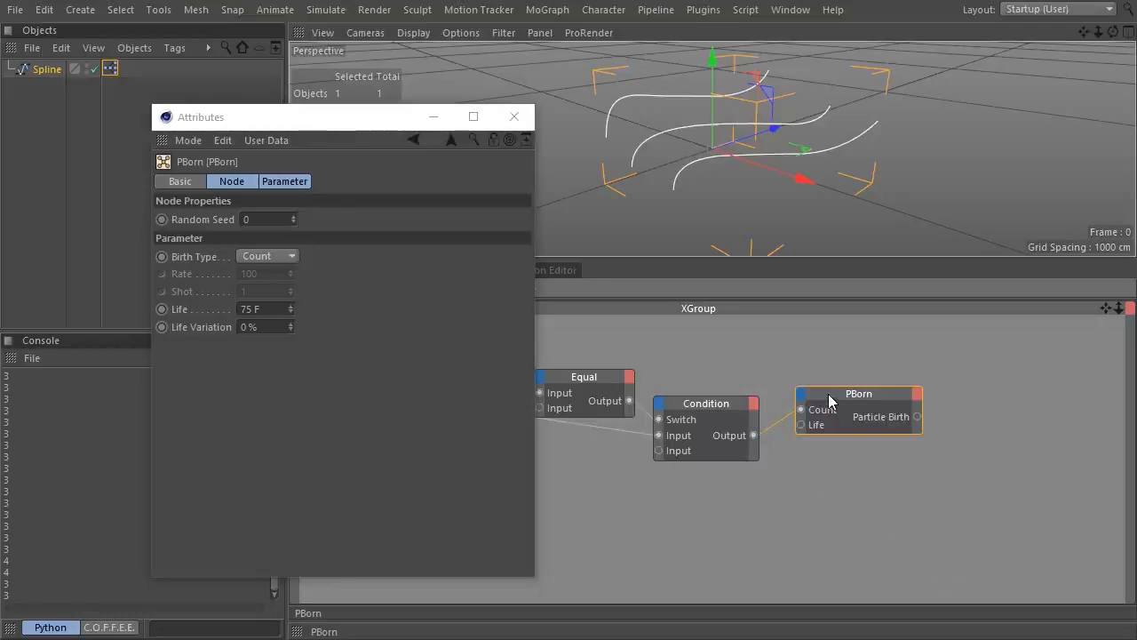
left_click_drag(830, 402, 838, 426)
left_click(730, 523)
Add a Constant node with value 1 below the Condition node and connect its Real output to PBorn's Life input.
right_click(730, 370)
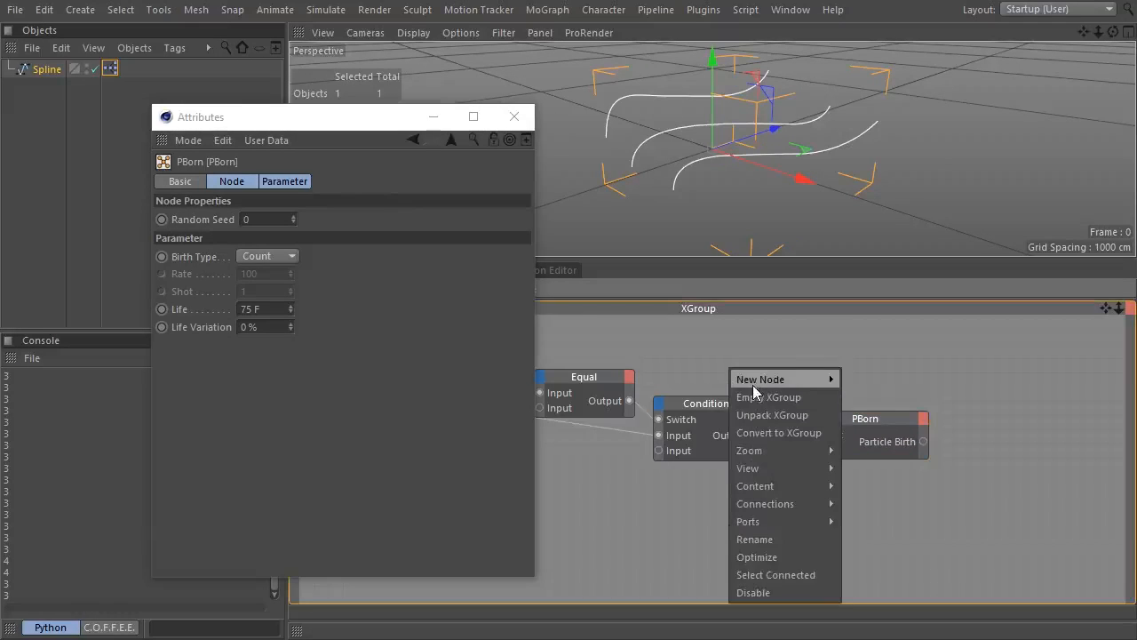
mouse_move(782, 379)
mouse_move(897, 378)
mouse_move(978, 379)
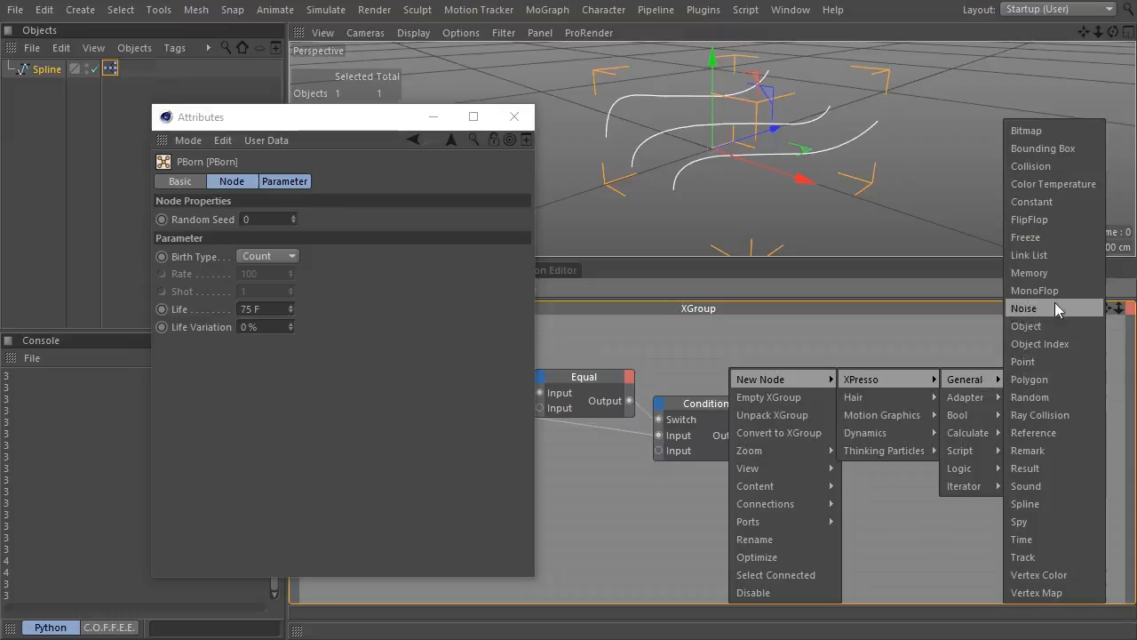
left_click(1031, 202)
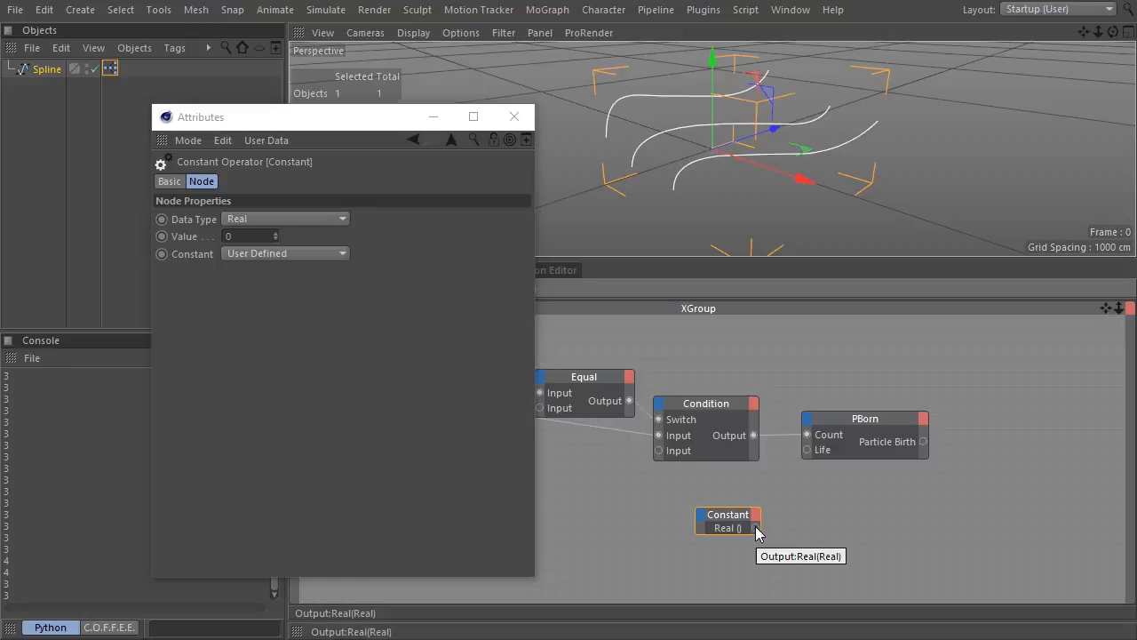
left_click_drag(757, 532, 807, 449)
left_click_drag(734, 515, 732, 490)
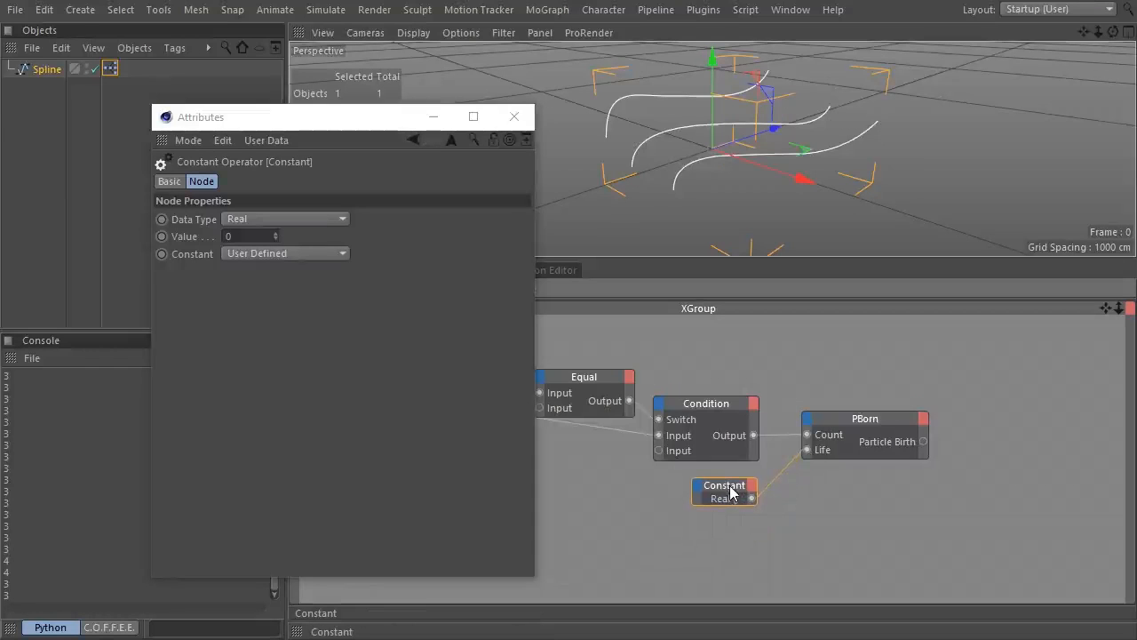
left_click(248, 237)
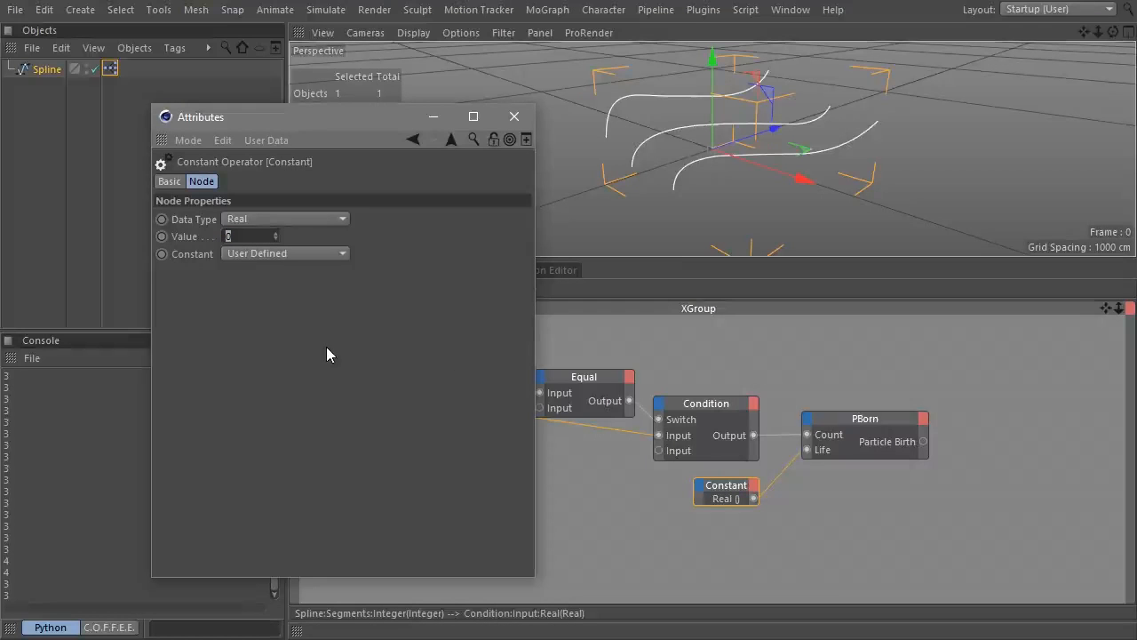
type("1")
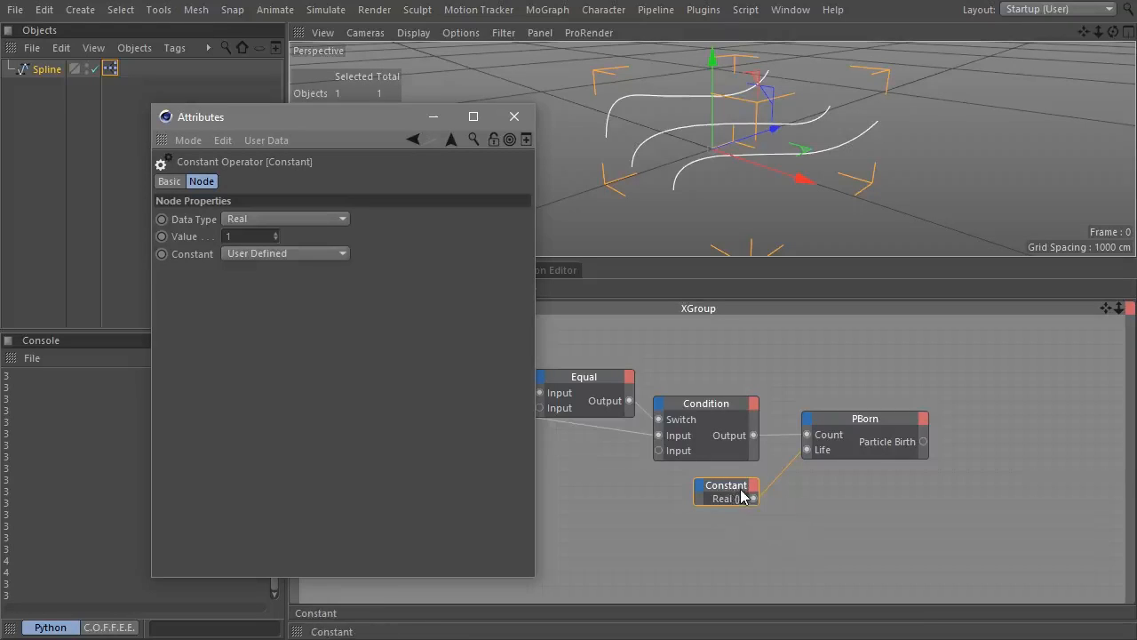
Add an XPresso Time node below the Constant node.
right_click(723, 527)
mouse_move(755, 380)
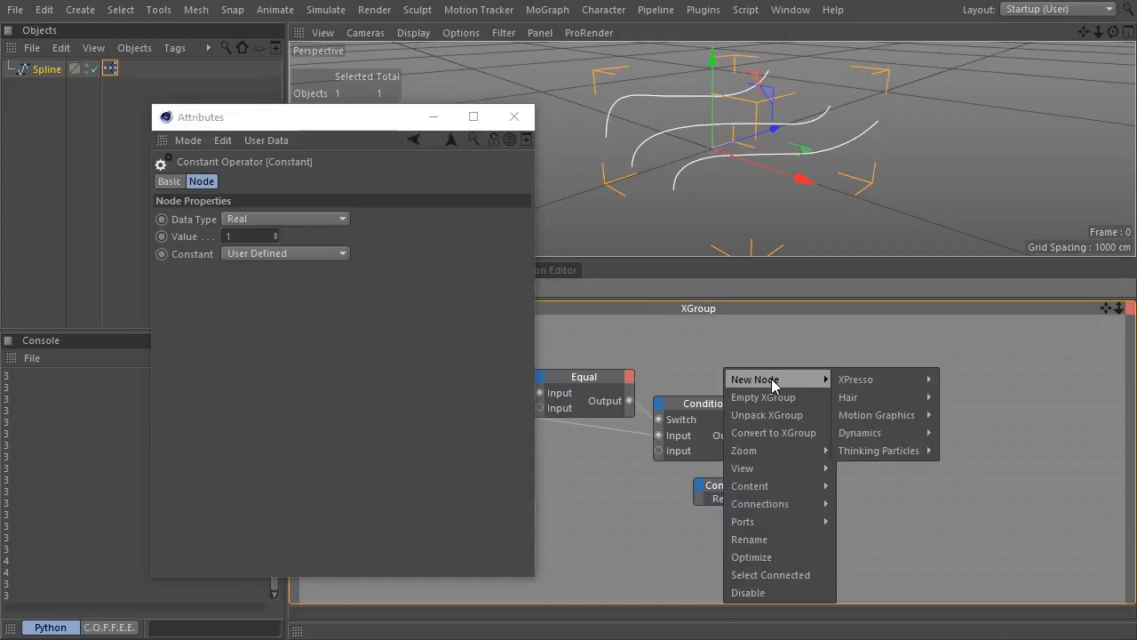
mouse_move(855, 380)
mouse_move(959, 380)
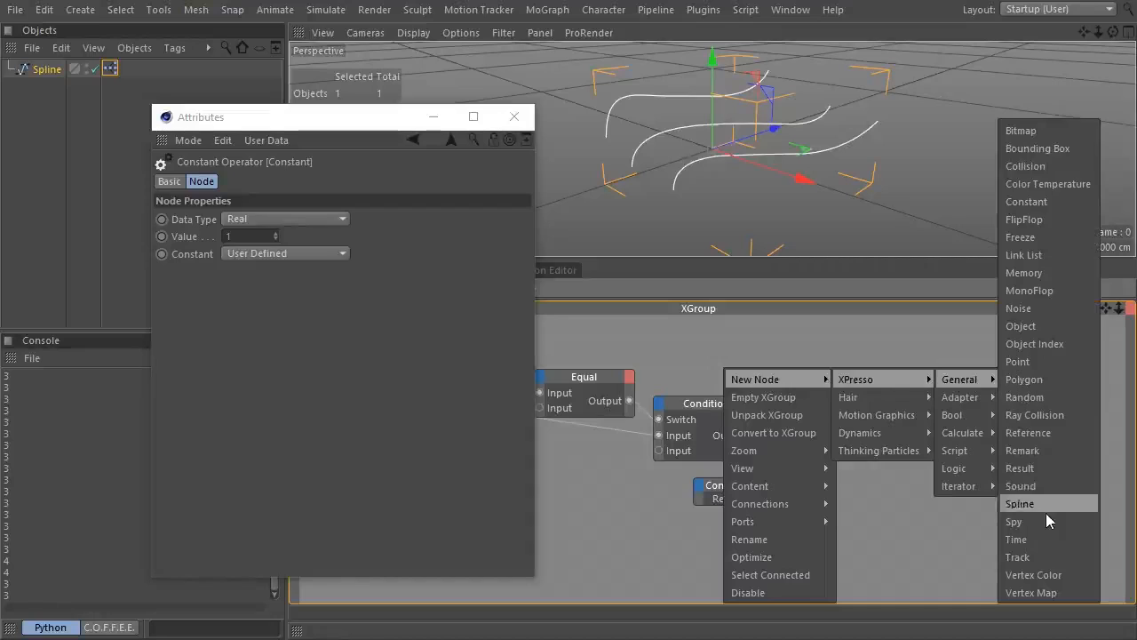
left_click(1049, 540)
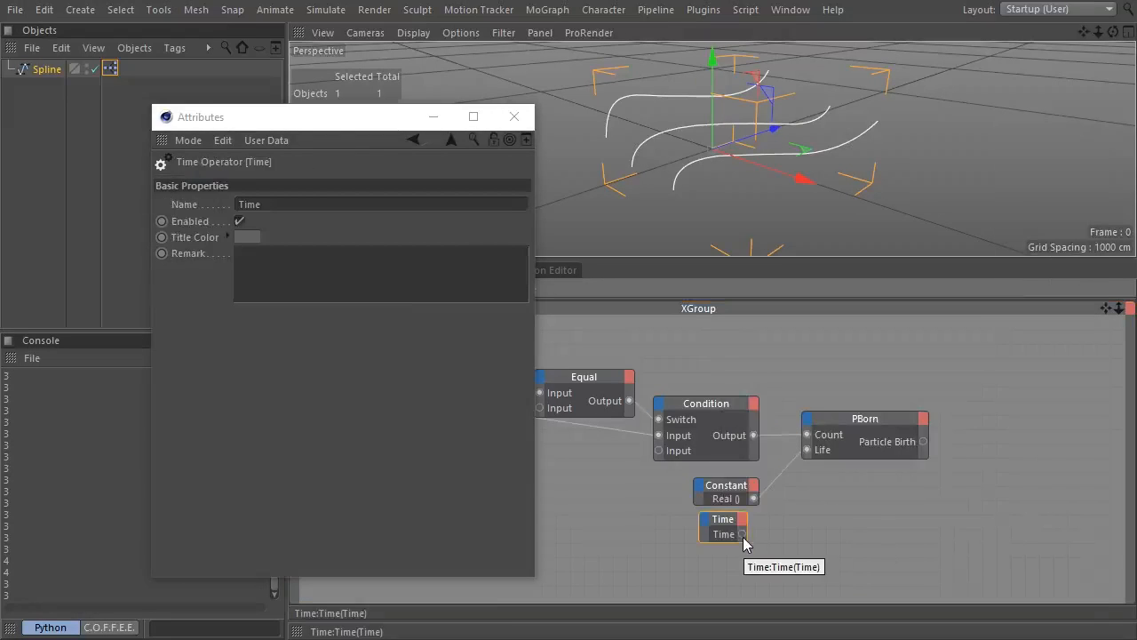
Replace the Time node's Time output with Frames per second, then optimize the node and spread the Time and Constant nodes away from PBorn.
right_click(743, 536)
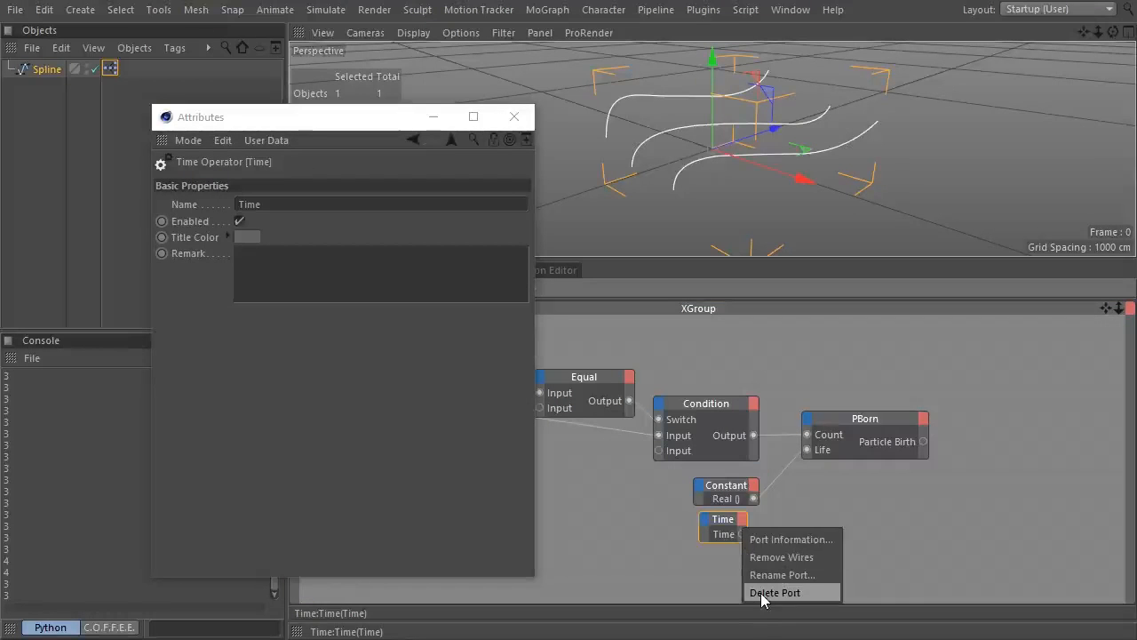
left_click(757, 592)
left_click(743, 521)
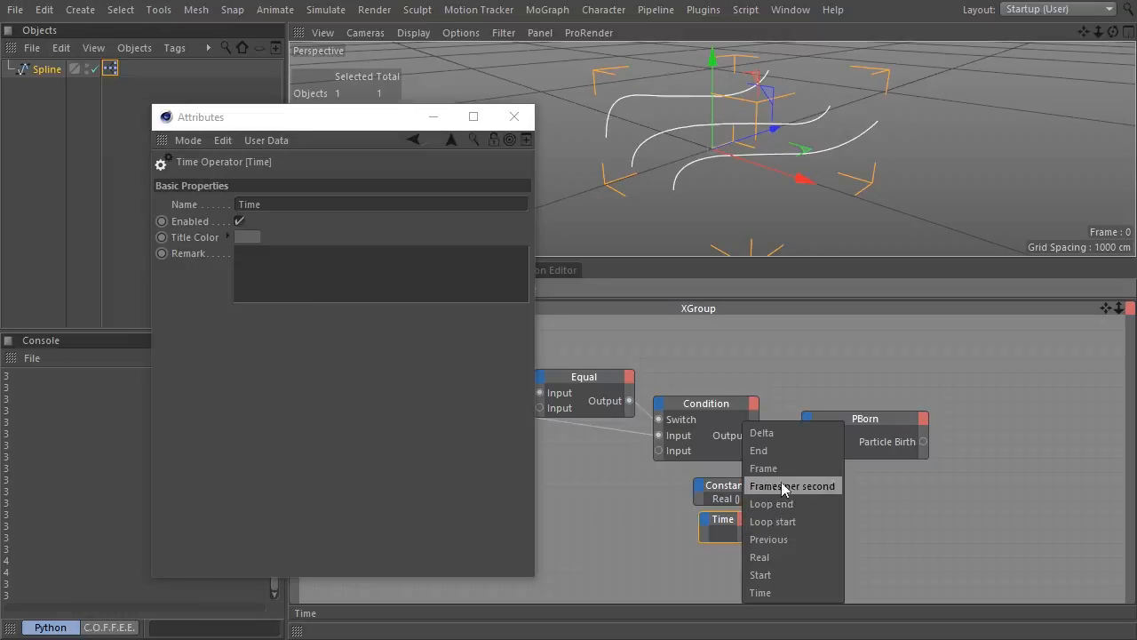
left_click(782, 483)
right_click(716, 524)
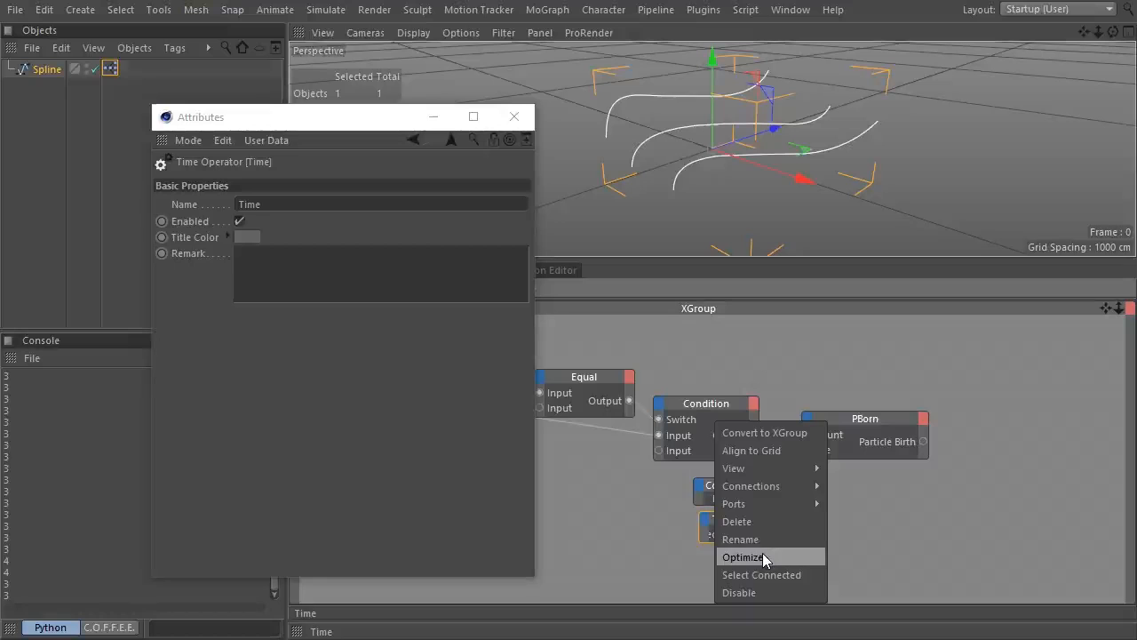
left_click(762, 557)
left_click_drag(787, 526, 702, 496)
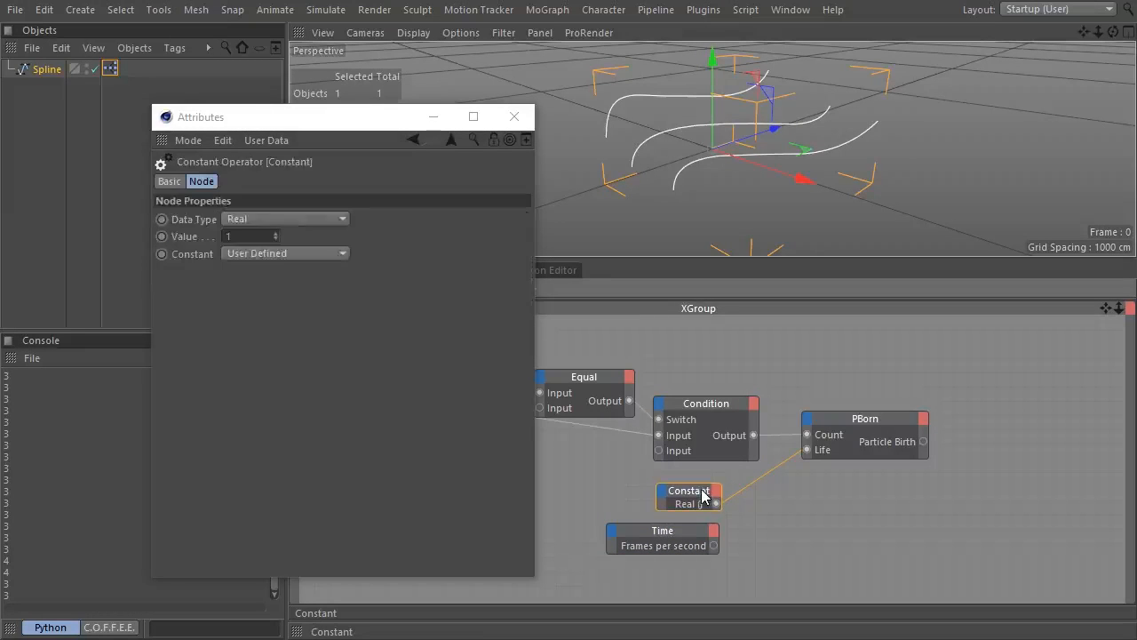
Add an XPresso Math node and place it beside the Constant and Time nodes, below PBorn.
right_click(762, 512)
mouse_move(805, 380)
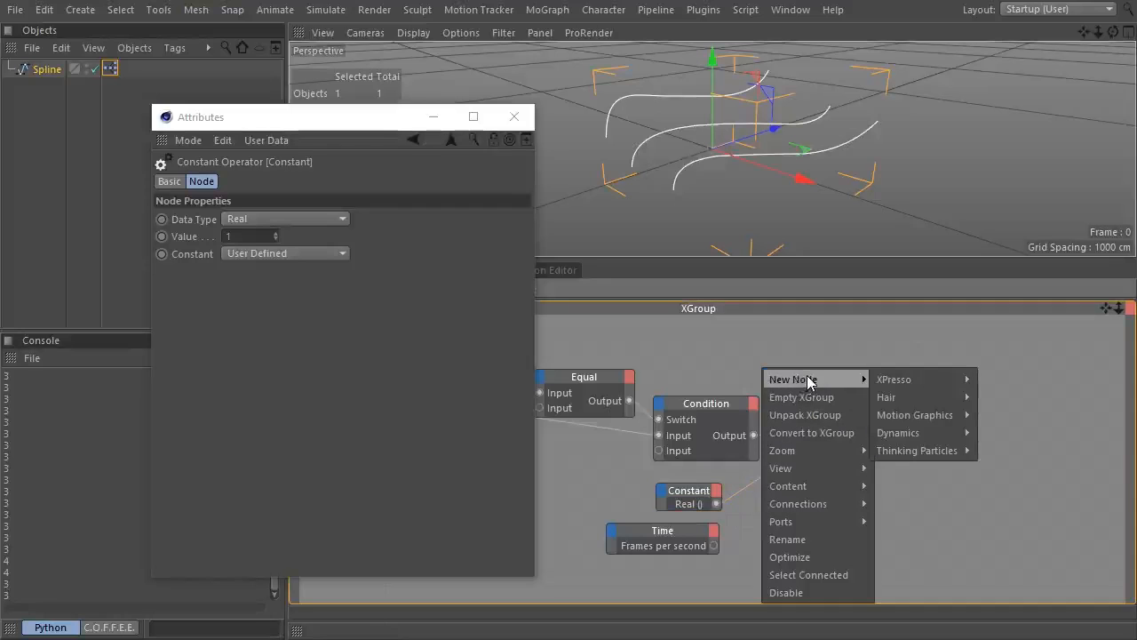
mouse_move(893, 380)
mouse_move(1009, 433)
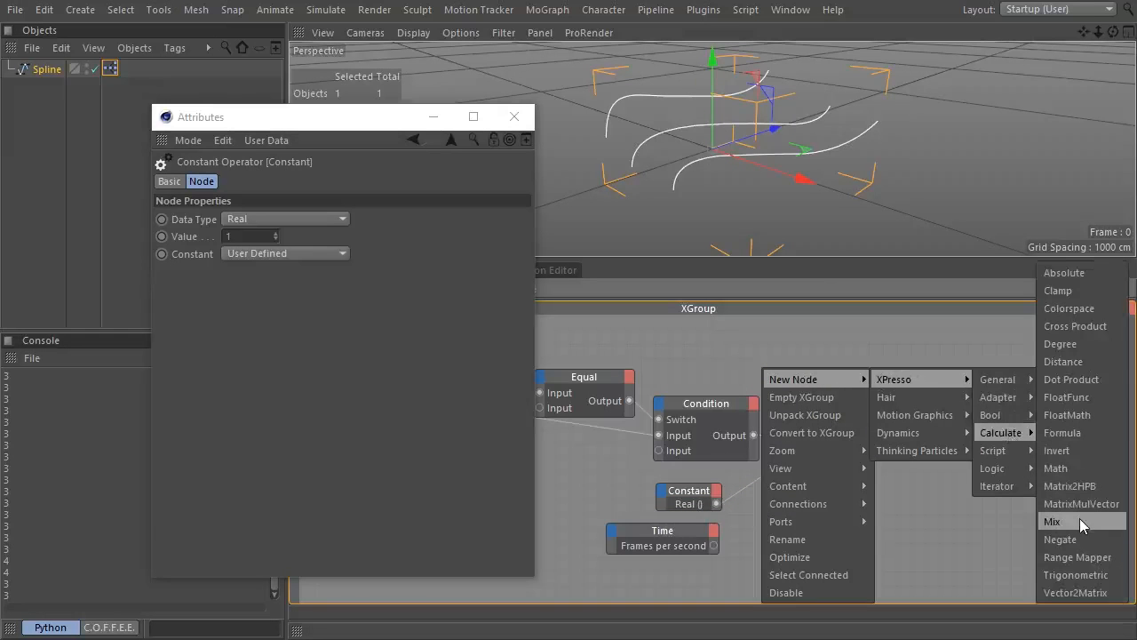
left_click(1066, 468)
left_click_drag(788, 503, 831, 507)
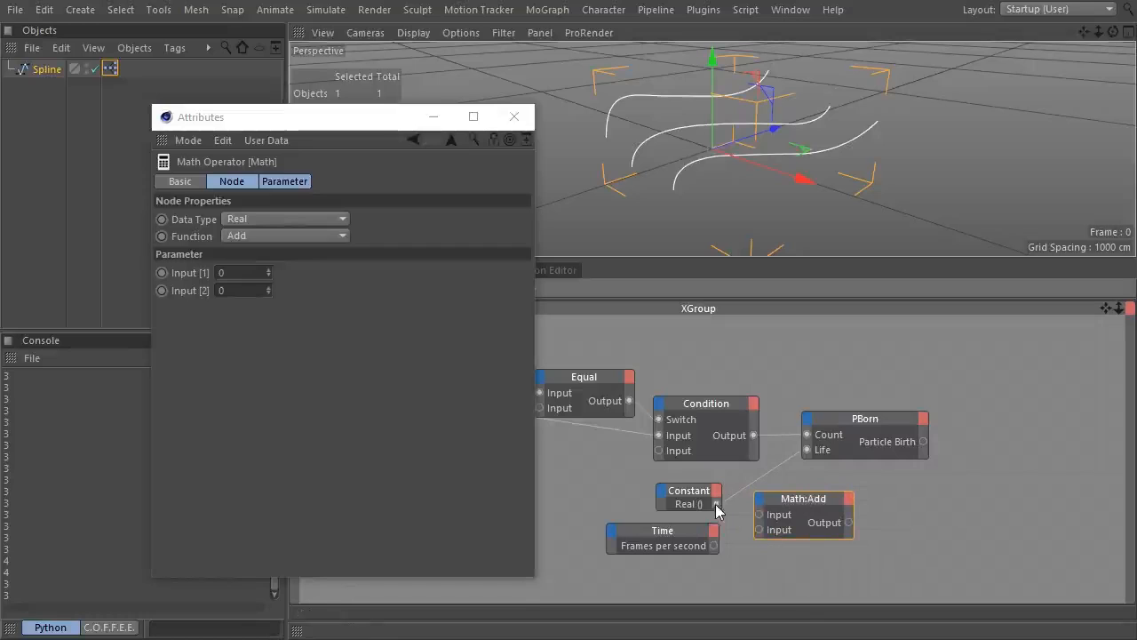
Wire Constant and Frames per second through the Math node into PBorn's Life input, with the Math function set to Divide.
left_click_drag(717, 504, 715, 547)
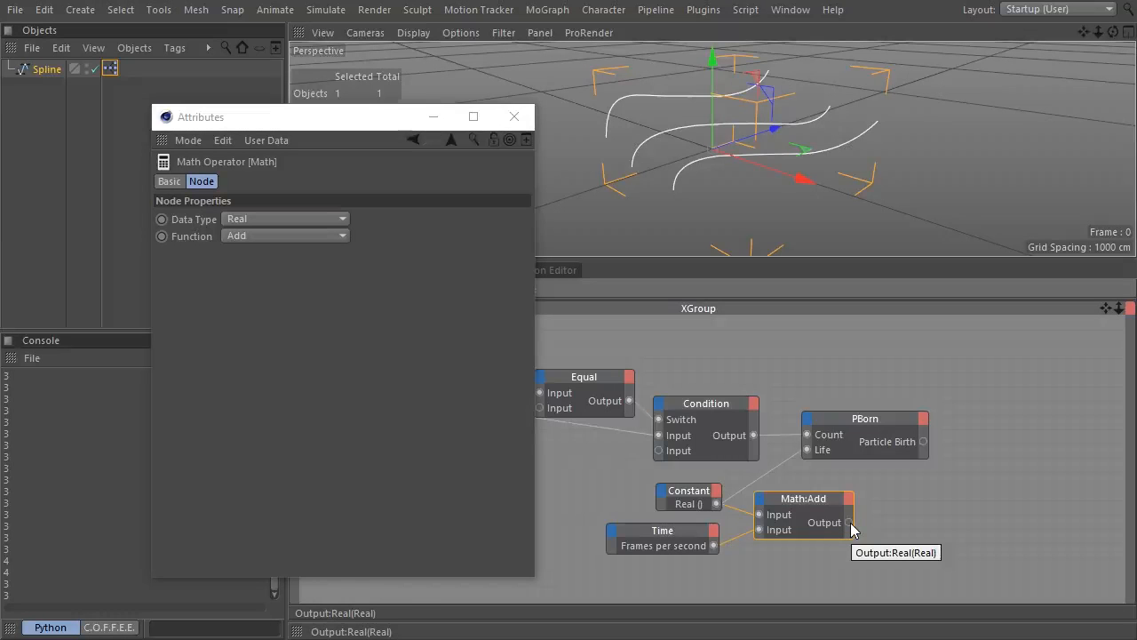
left_click(294, 235)
left_click(299, 307)
left_click_drag(848, 523, 807, 449)
Move the Constant, Time and Math:Divide nodes together so the Math node sits directly beneath the Condition node.
left_click_drag(858, 571, 611, 490)
left_click_drag(830, 504, 737, 486)
left_click(731, 557)
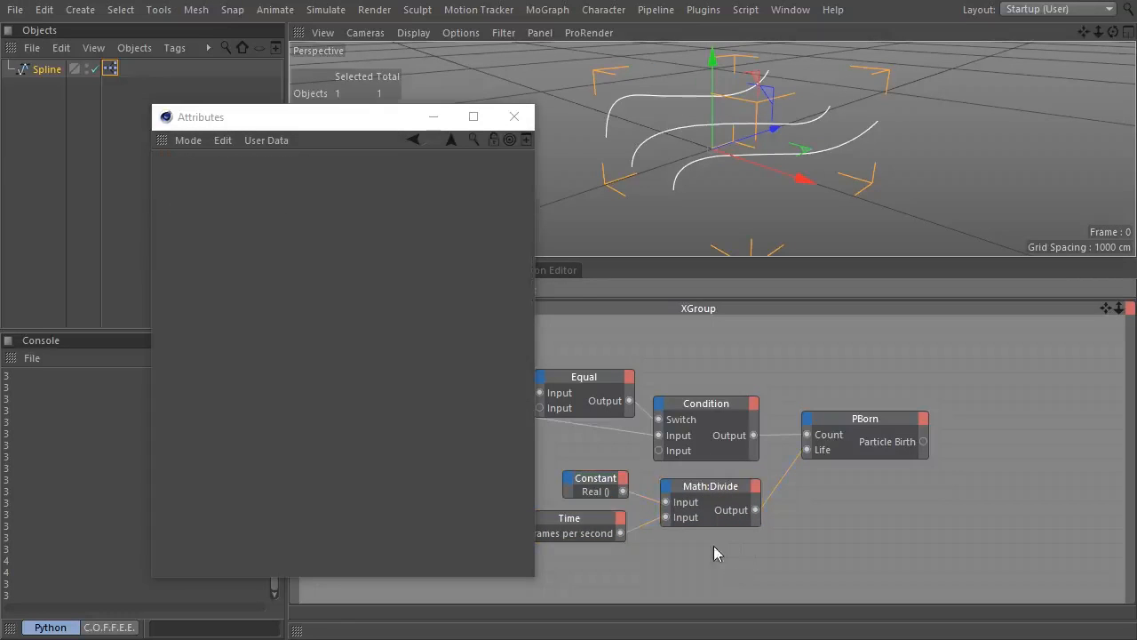
Set the Constant node's value to 25.
left_click(584, 491)
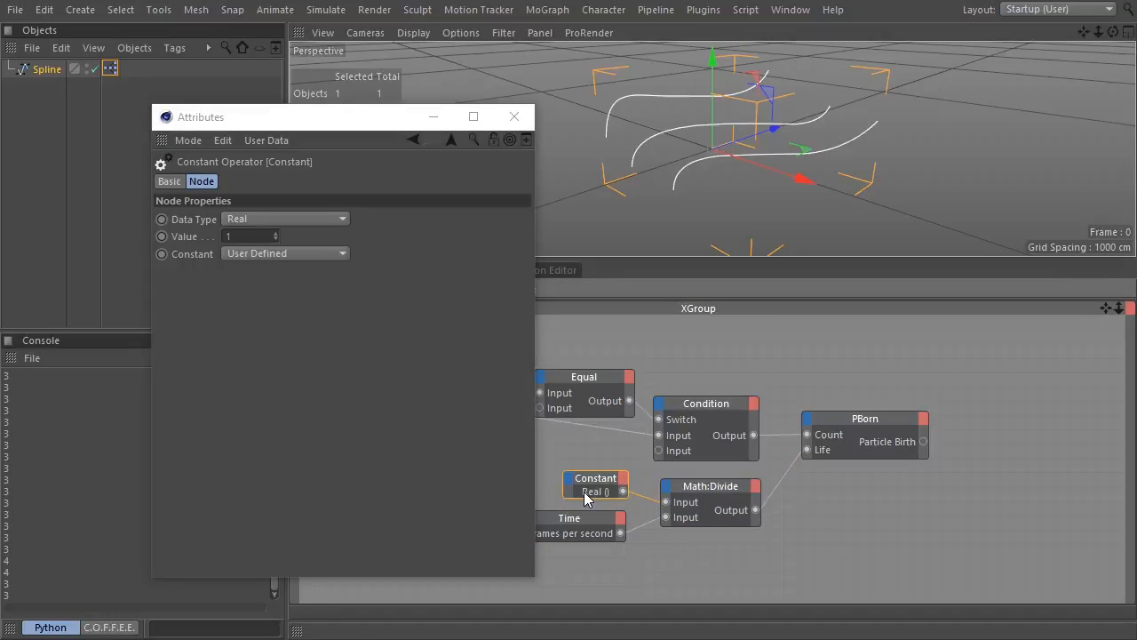
left_click(242, 235)
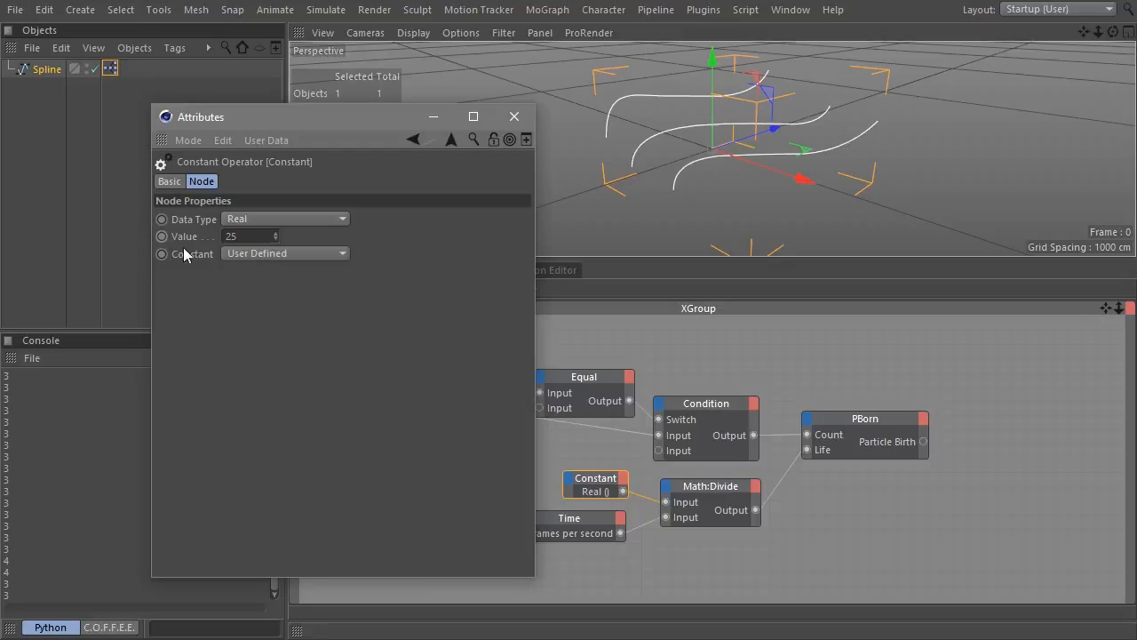
key("Return")
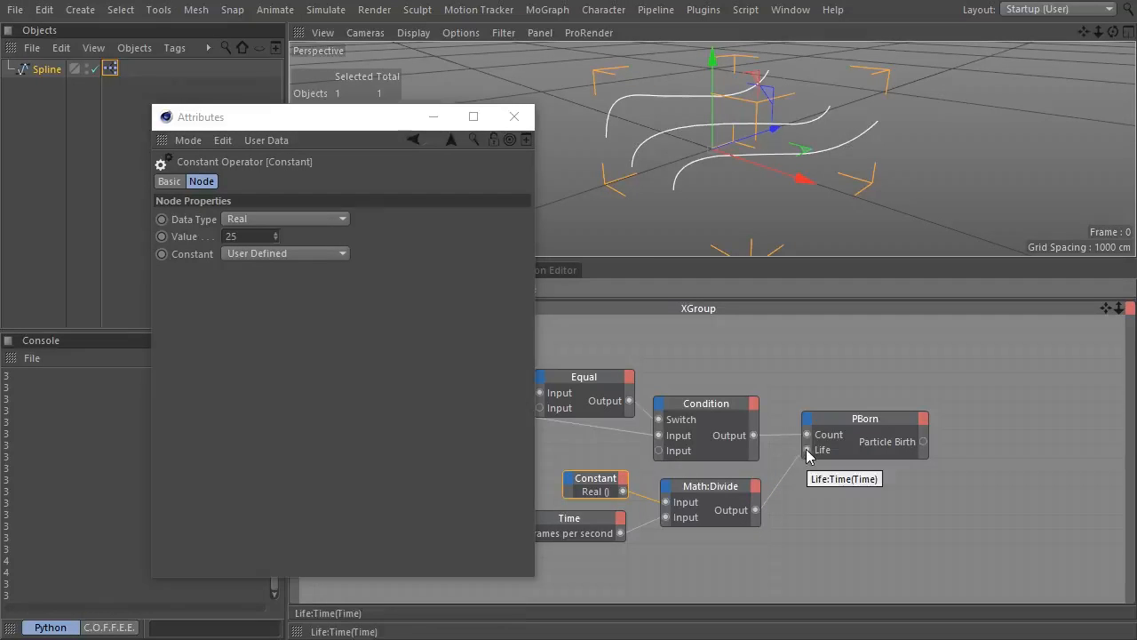
Add an Object node referencing the Spline above PBorn and give it an Object output port.
left_click_drag(861, 380, 930, 498)
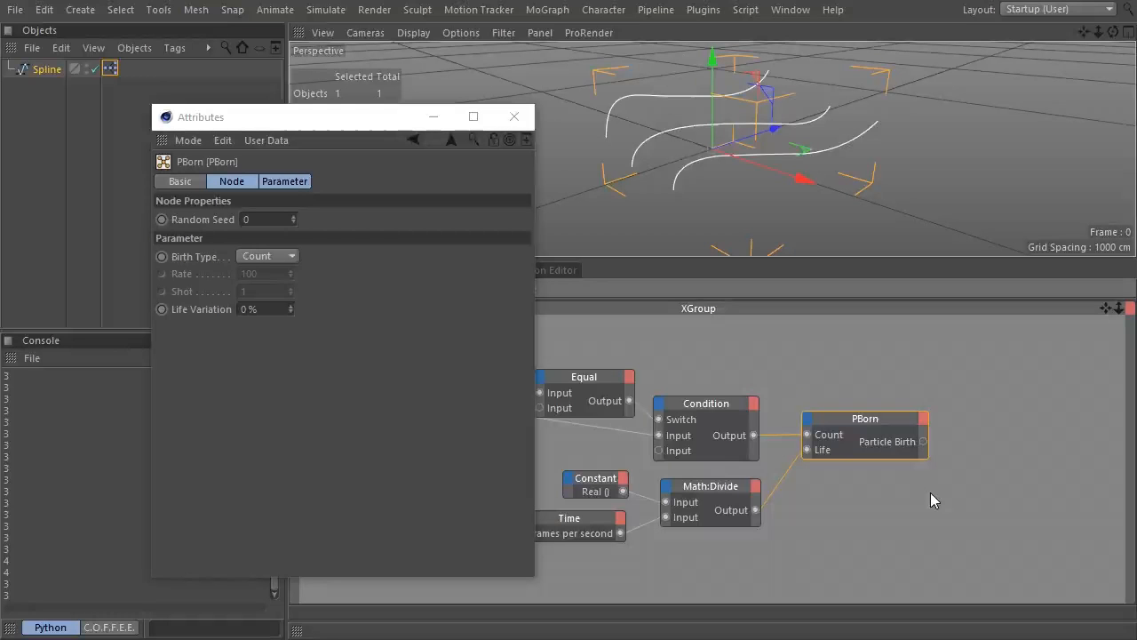
middle_click_drag(929, 493, 745, 483, "alt")
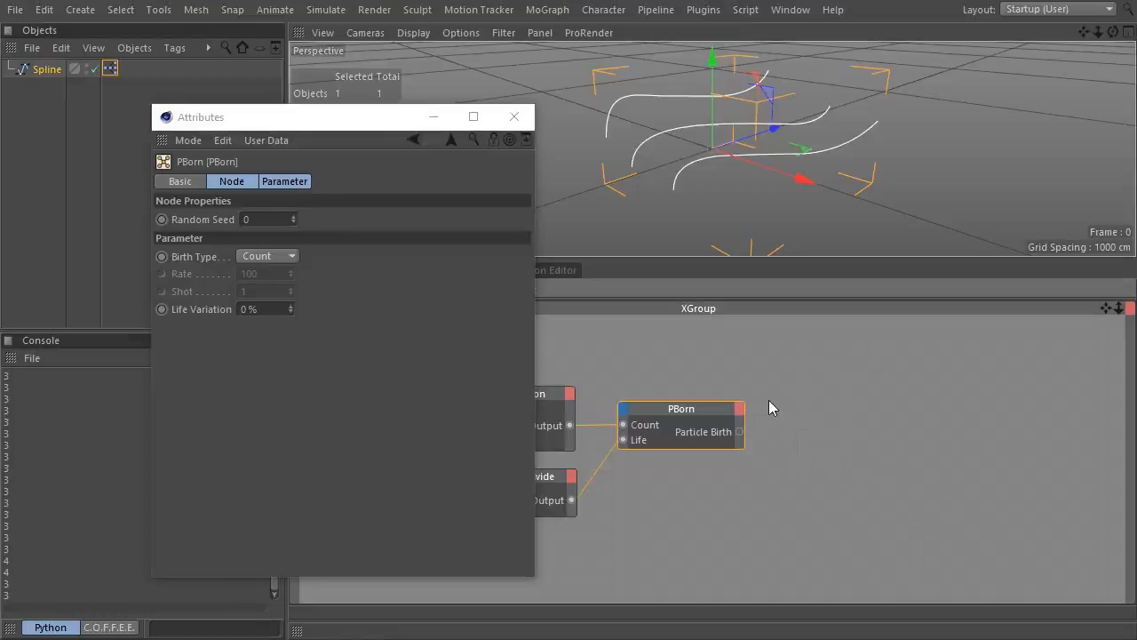
right_click(710, 365)
mouse_move(742, 371)
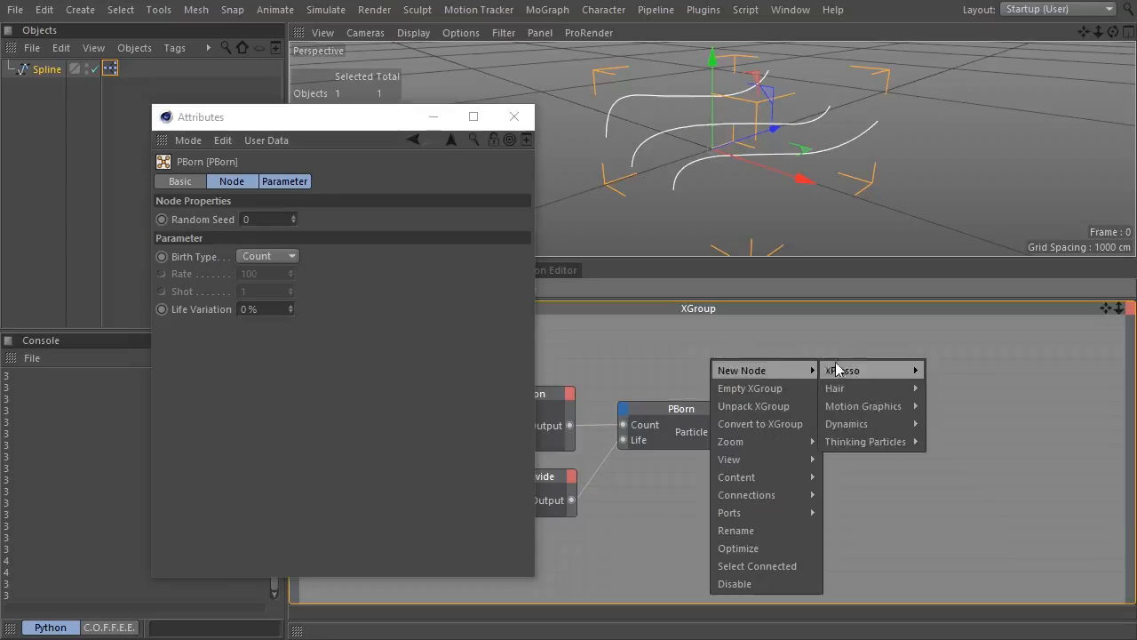
mouse_move(844, 371)
mouse_move(970, 373)
left_click(1007, 326)
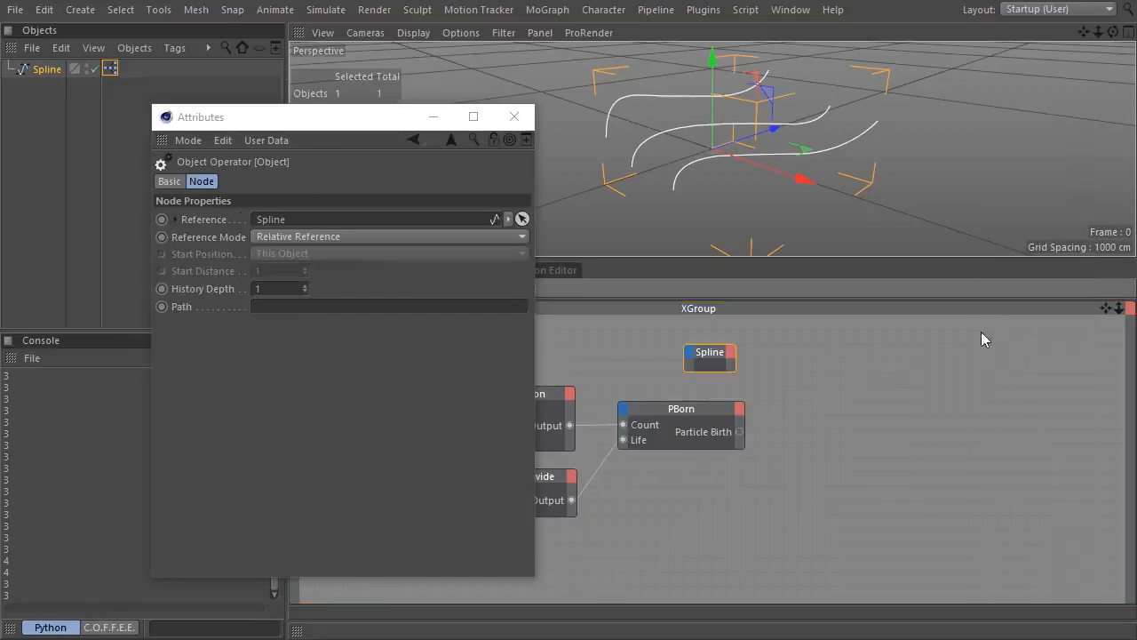
left_click(731, 355)
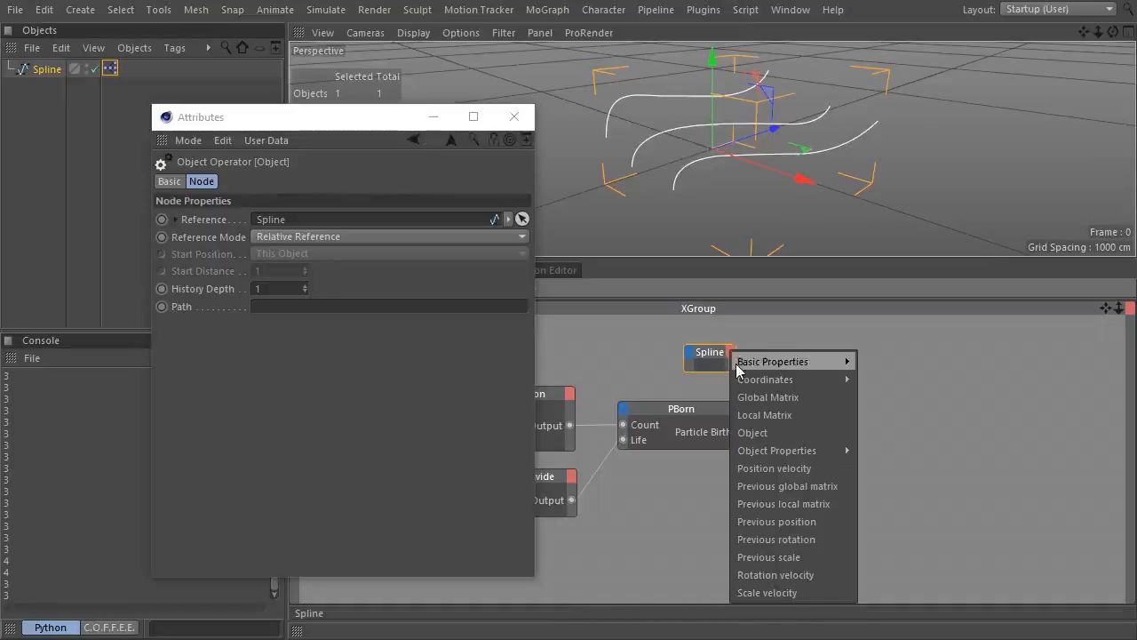
left_click(764, 434)
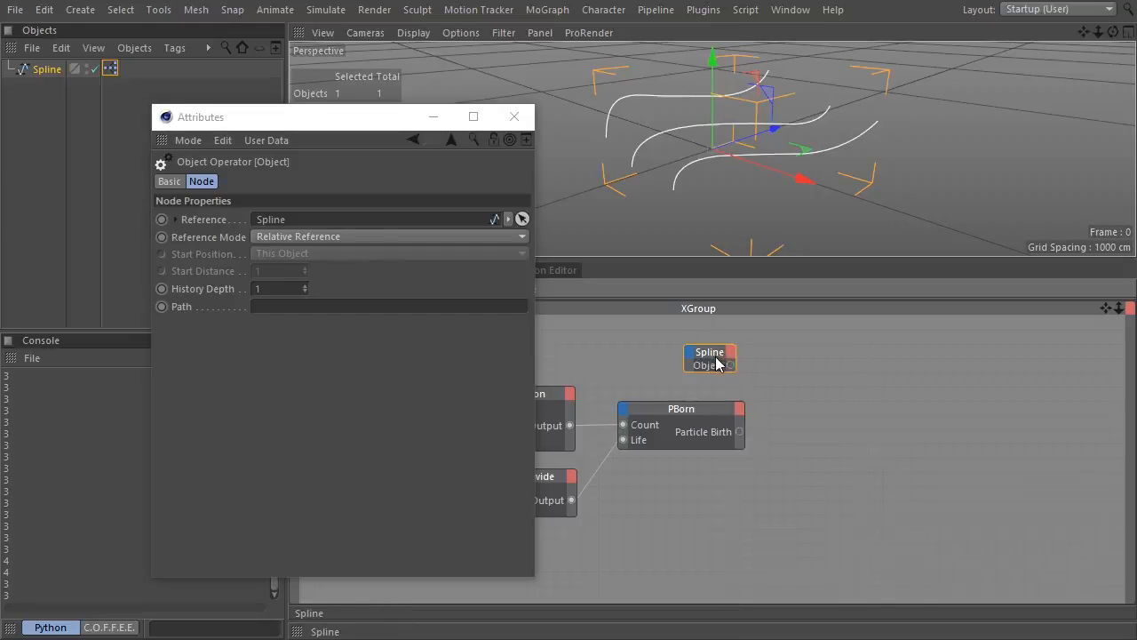
left_click_drag(718, 360, 723, 373)
Add an XPresso Spline operator node beside the new Spline object node.
right_click(813, 381)
mouse_move(844, 379)
mouse_move(1048, 380)
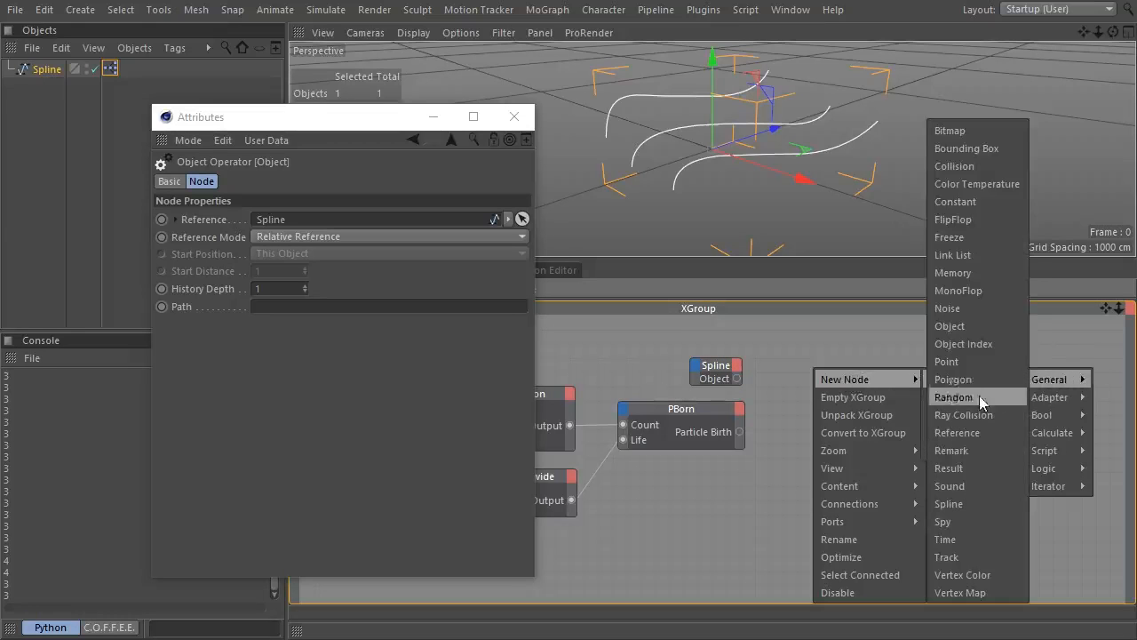
left_click(983, 502)
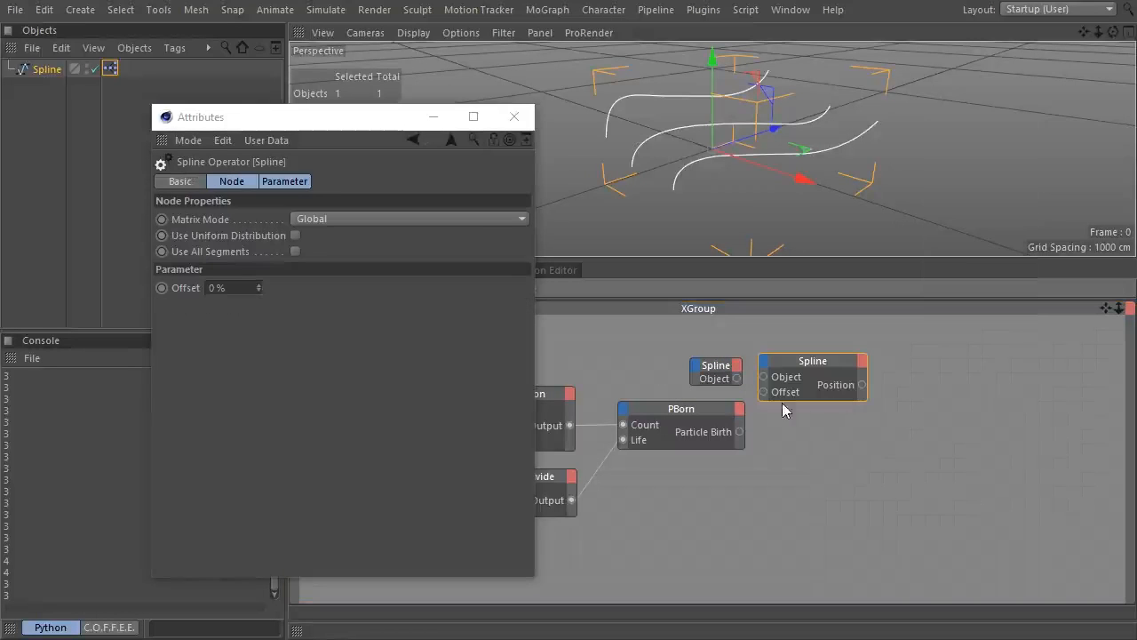
Connect the Spline object to the Spline operator's Object input, and PBorn's Particle Birth output to an added Segment input on that operator.
left_click_drag(737, 378, 764, 378)
left_click_drag(786, 363, 845, 365)
left_click(825, 362)
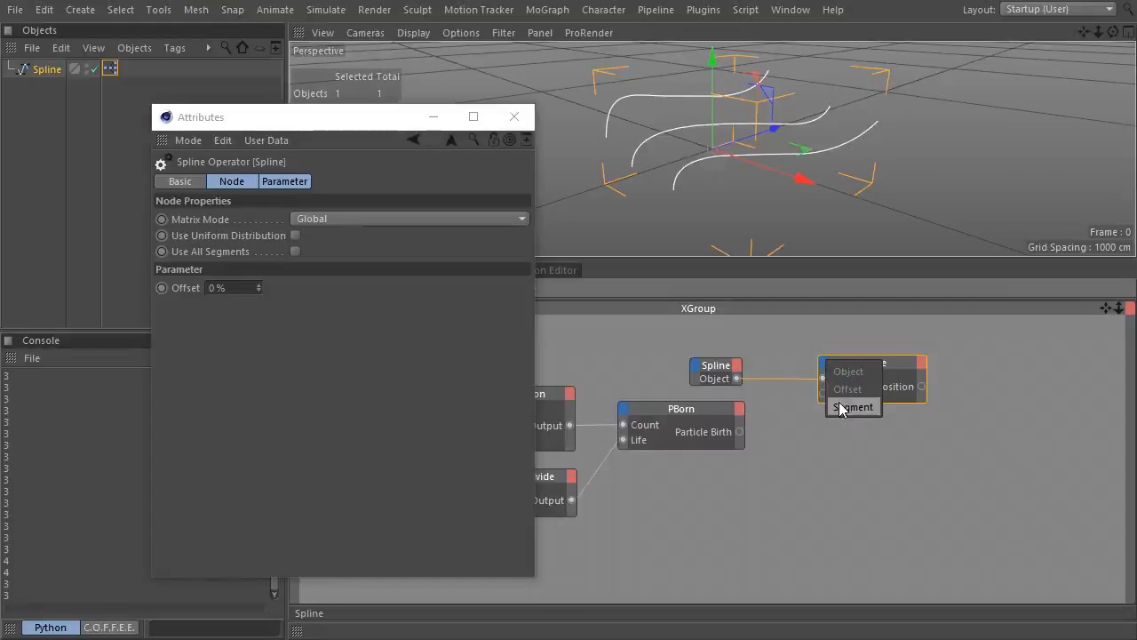
left_click(840, 407)
right_click(884, 365)
left_click(935, 504)
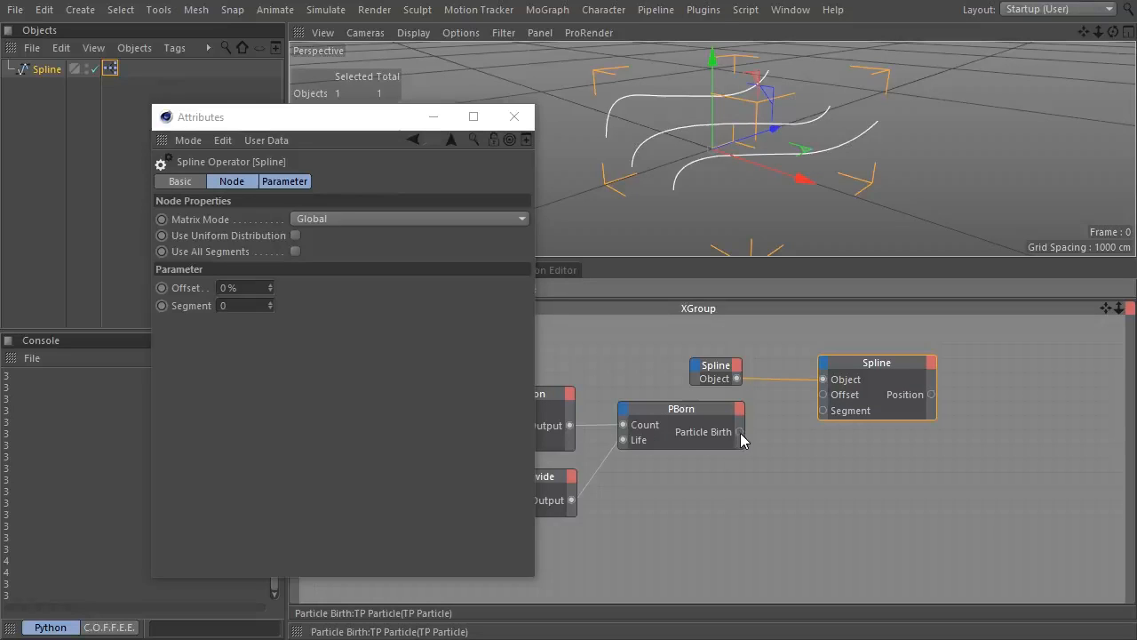
left_click_drag(740, 432, 825, 410)
left_click_drag(875, 366, 833, 364)
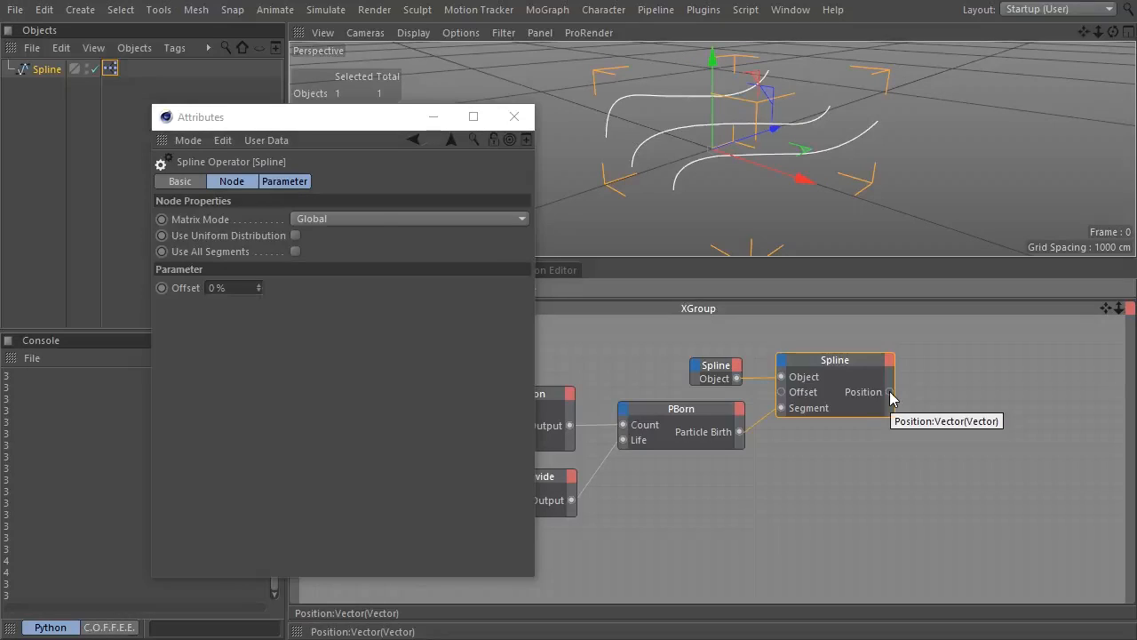
Add a Thinking Particles PSetData node beyond the Spline operator node.
right_click(952, 431)
mouse_move(975, 381)
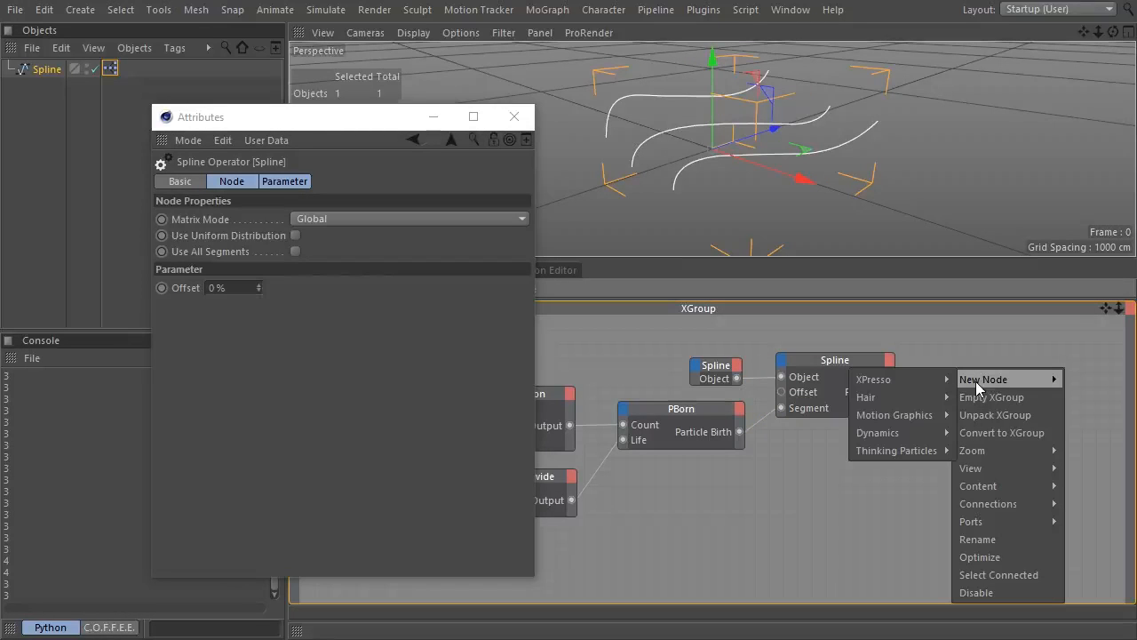
mouse_move(915, 448)
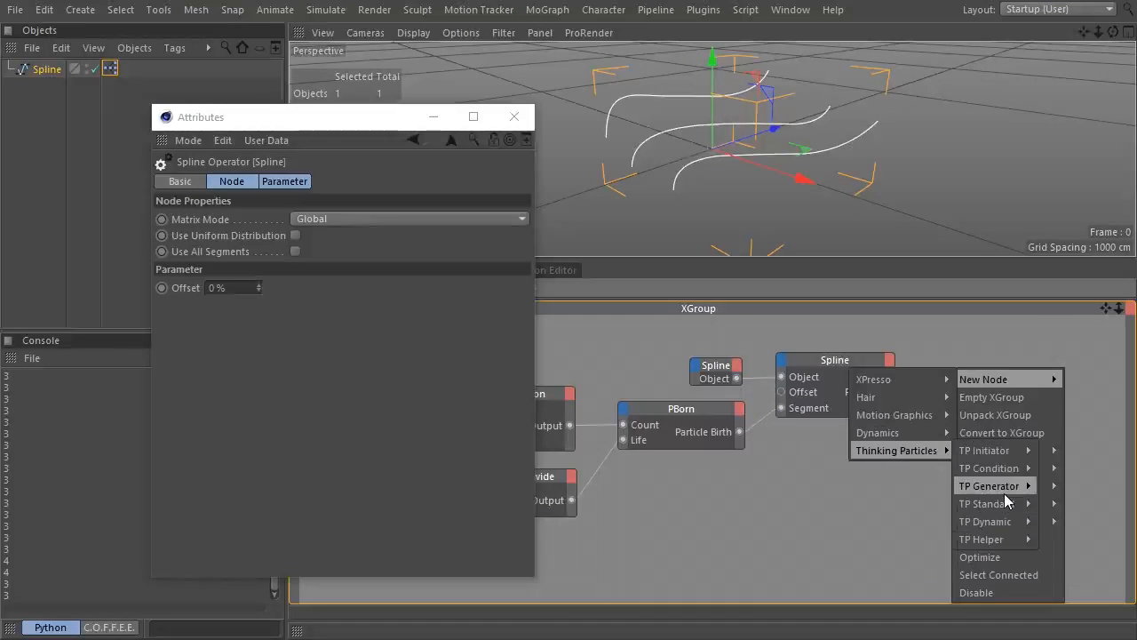
mouse_move(1004, 503)
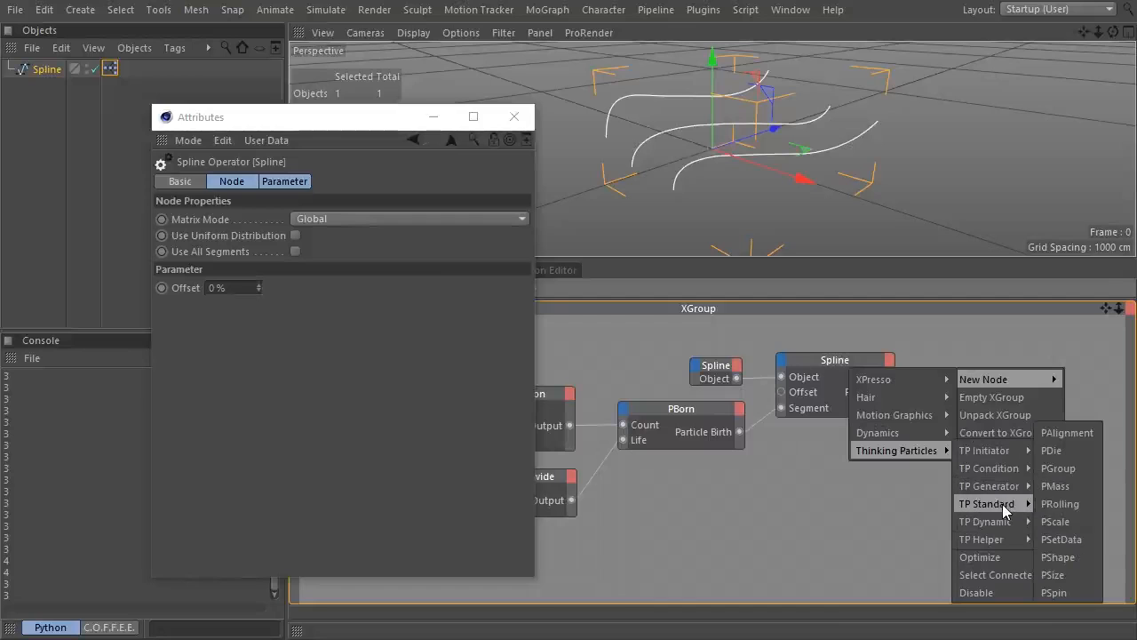
left_click(1082, 543)
left_click_drag(953, 431, 989, 432)
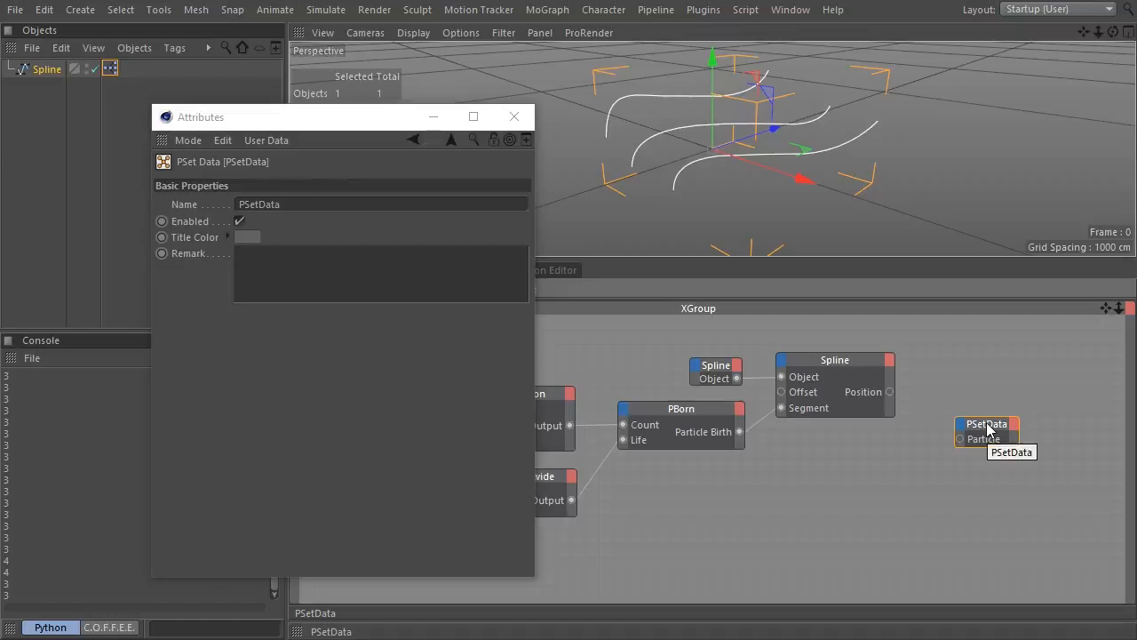
Feed PBorn's Particle Birth and the Spline operator's Position into PSetData's Particle and Position inputs, then optimize and align that node.
left_click_drag(740, 432, 990, 422)
left_click_drag(891, 392, 989, 491)
right_click(986, 422)
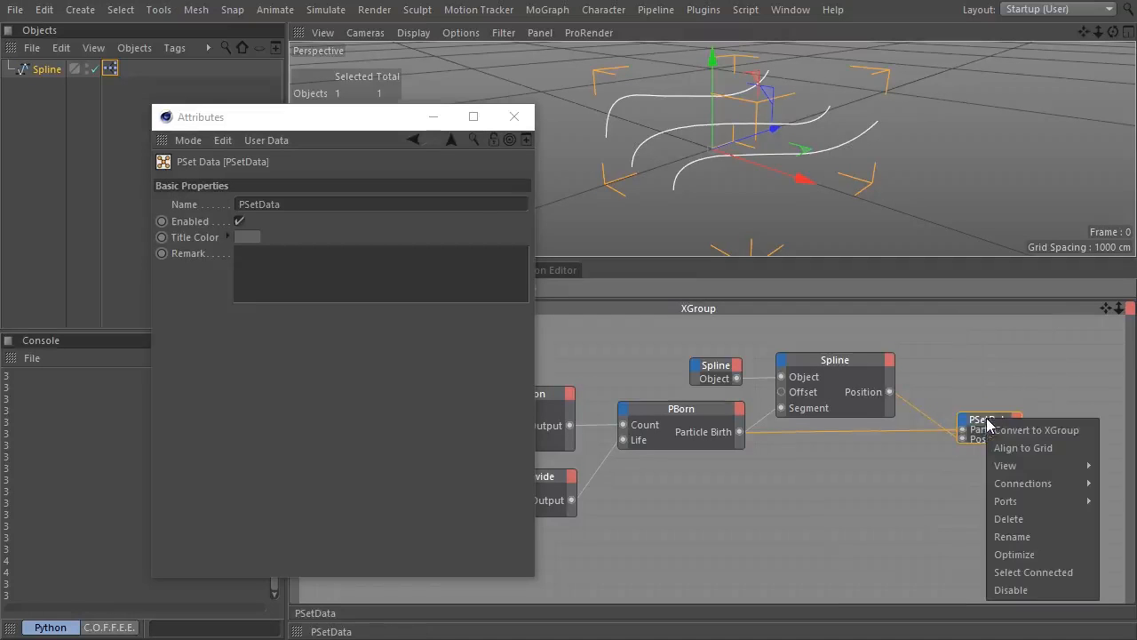
left_click(1041, 556)
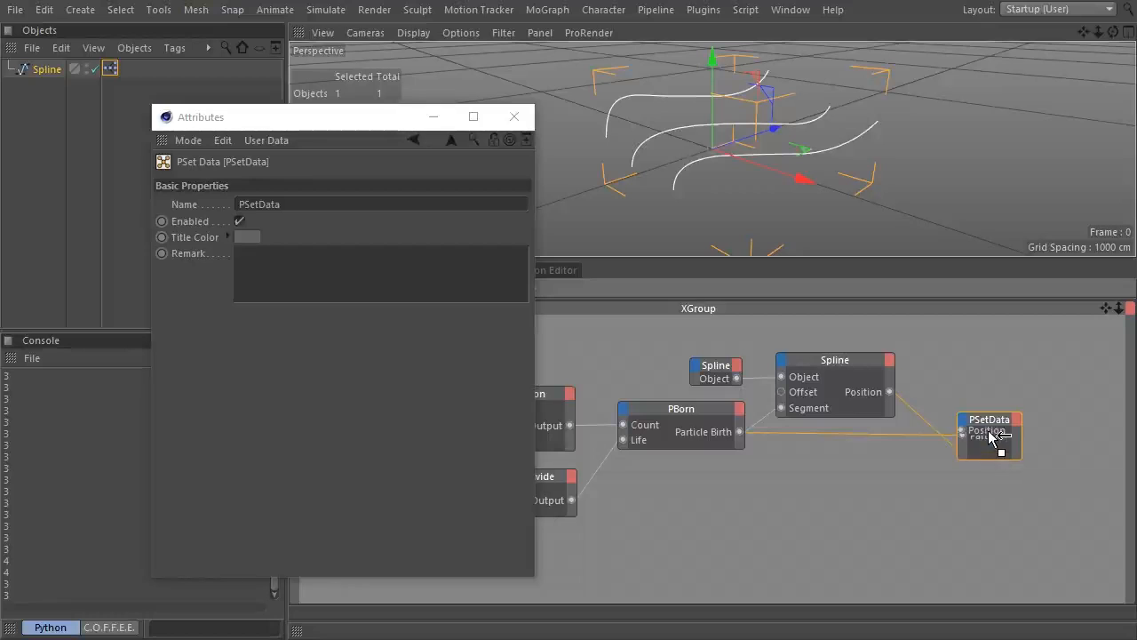
left_click_drag(986, 421, 986, 408)
left_click_drag(984, 403, 980, 402)
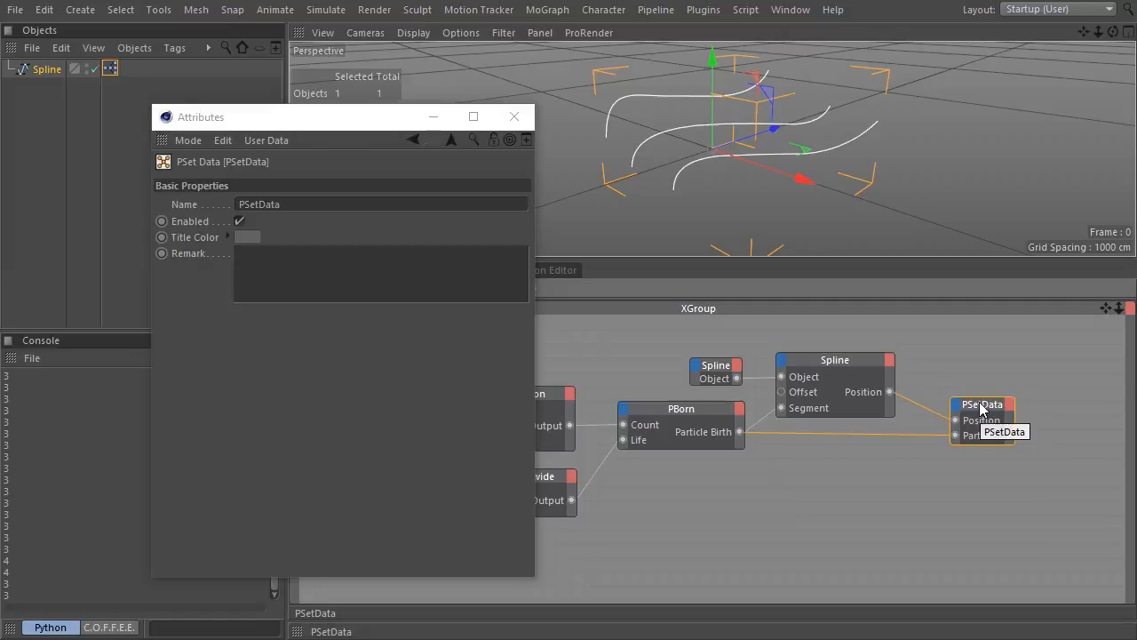
Play the animation to check where the particles are born on the spline, and close the Attributes window.
key("F8")
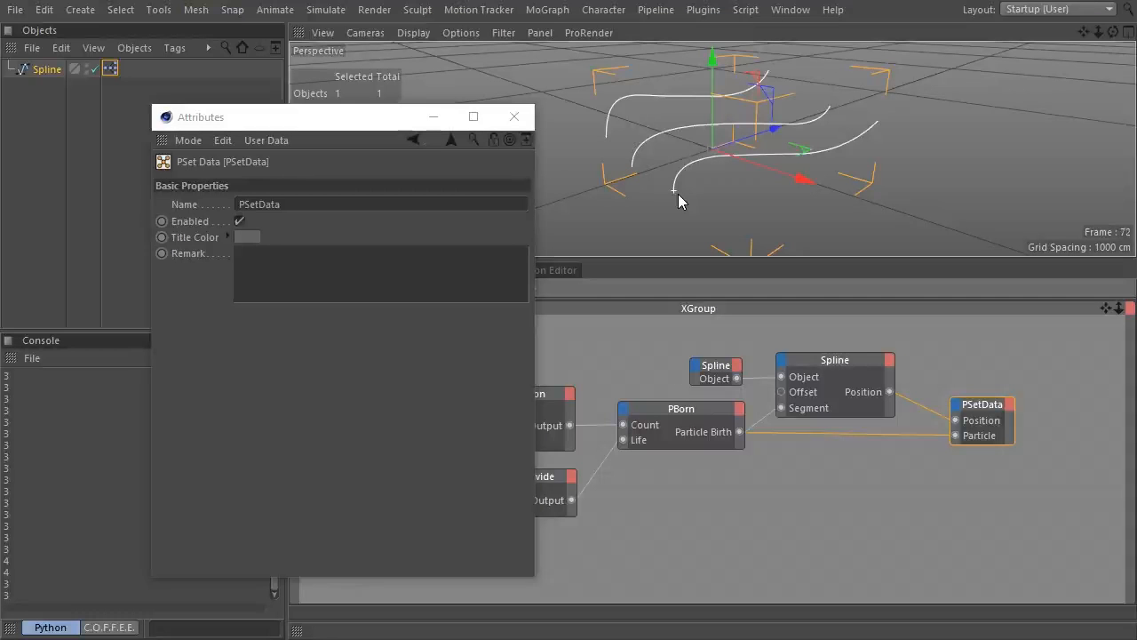
left_click(516, 119)
Shrink the full-window XGroup back into its parent group and place a new empty XGroup directly beneath it.
right_click(667, 312)
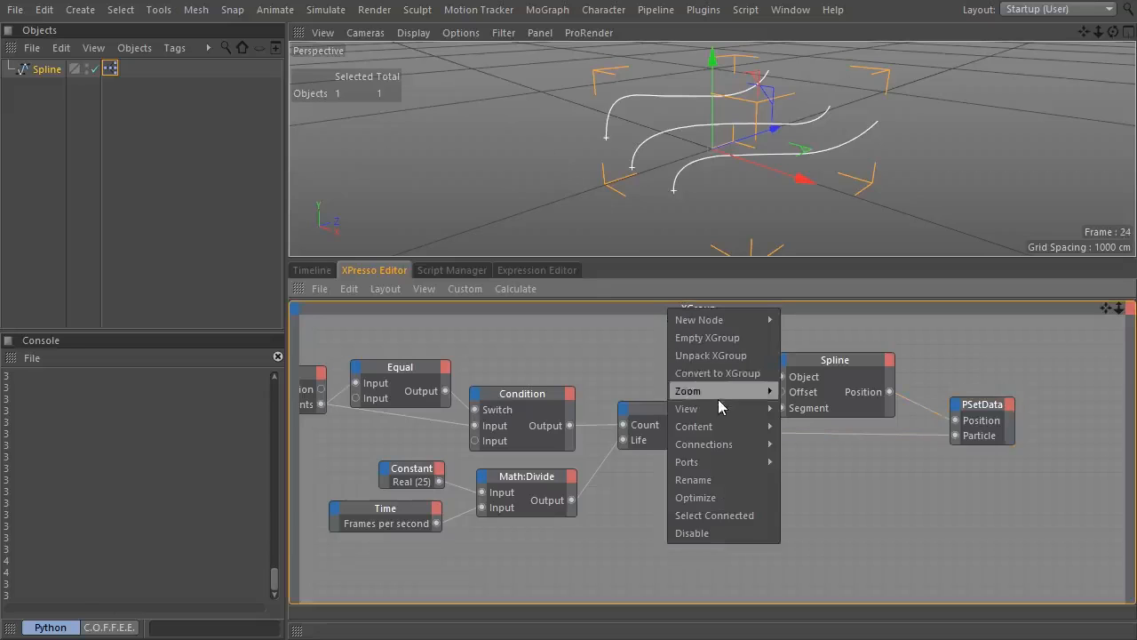
mouse_move(762, 409)
left_click(817, 430)
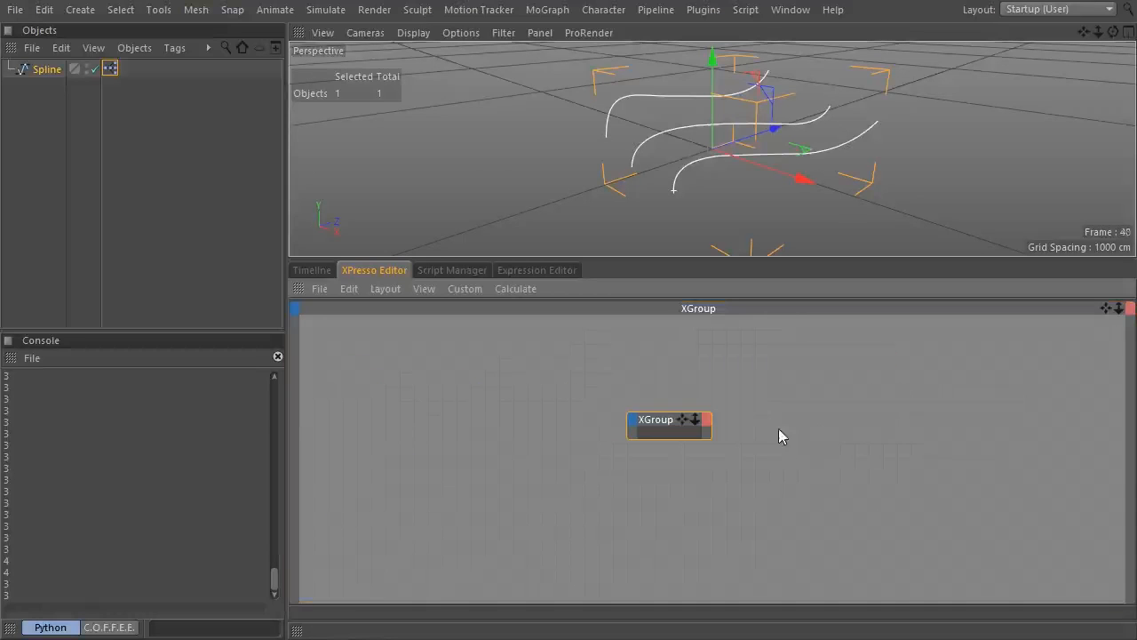
right_click(661, 477)
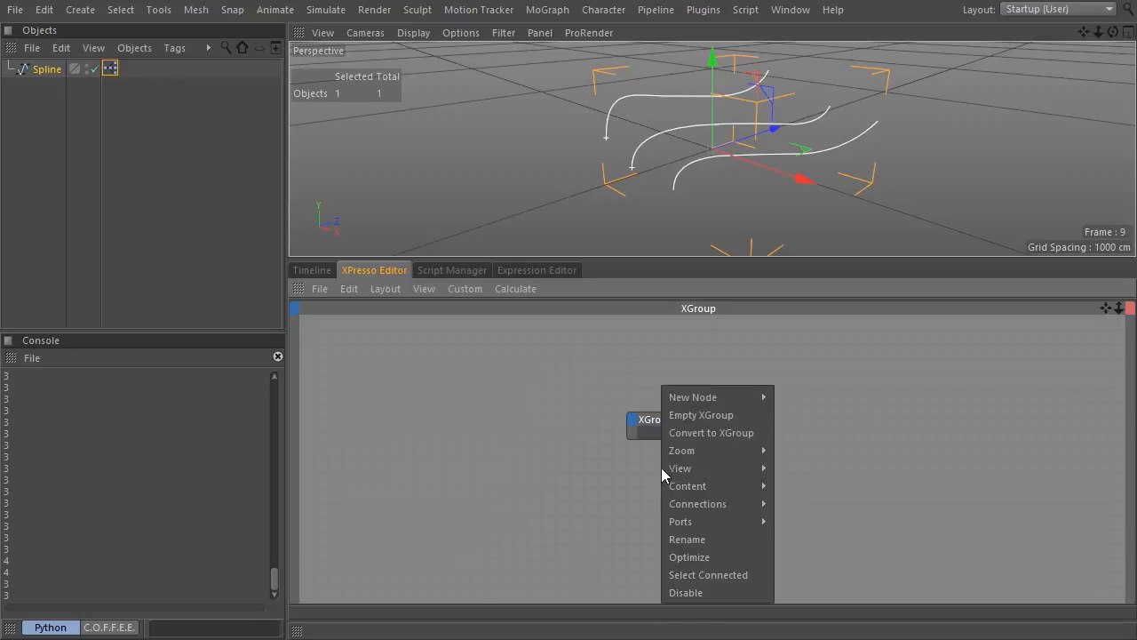
left_click(704, 415)
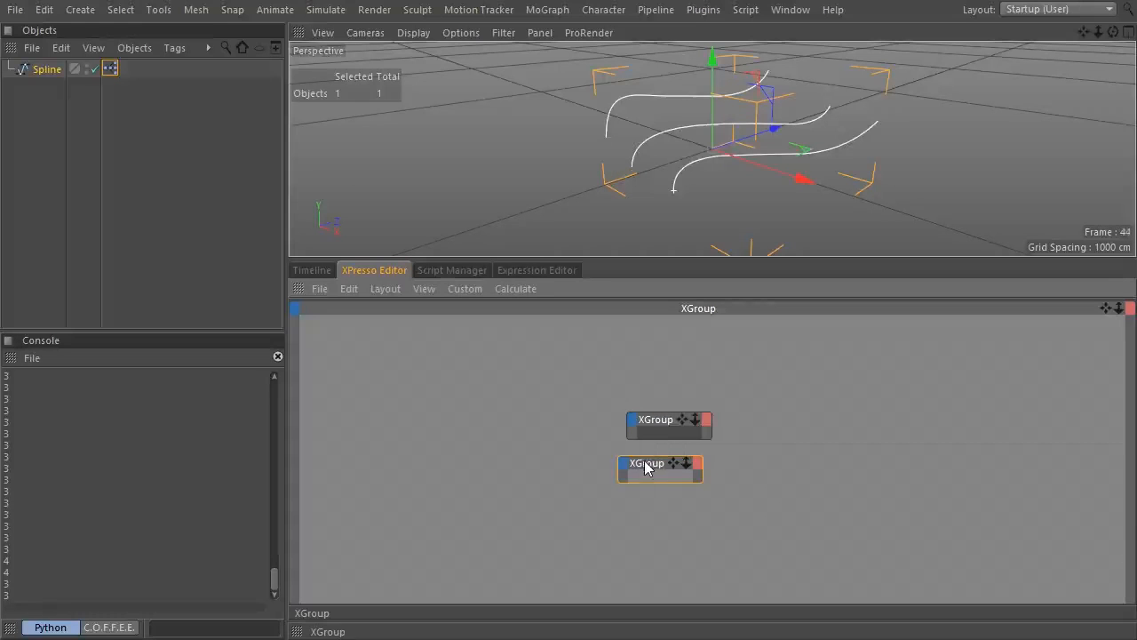
left_click_drag(658, 468, 656, 468)
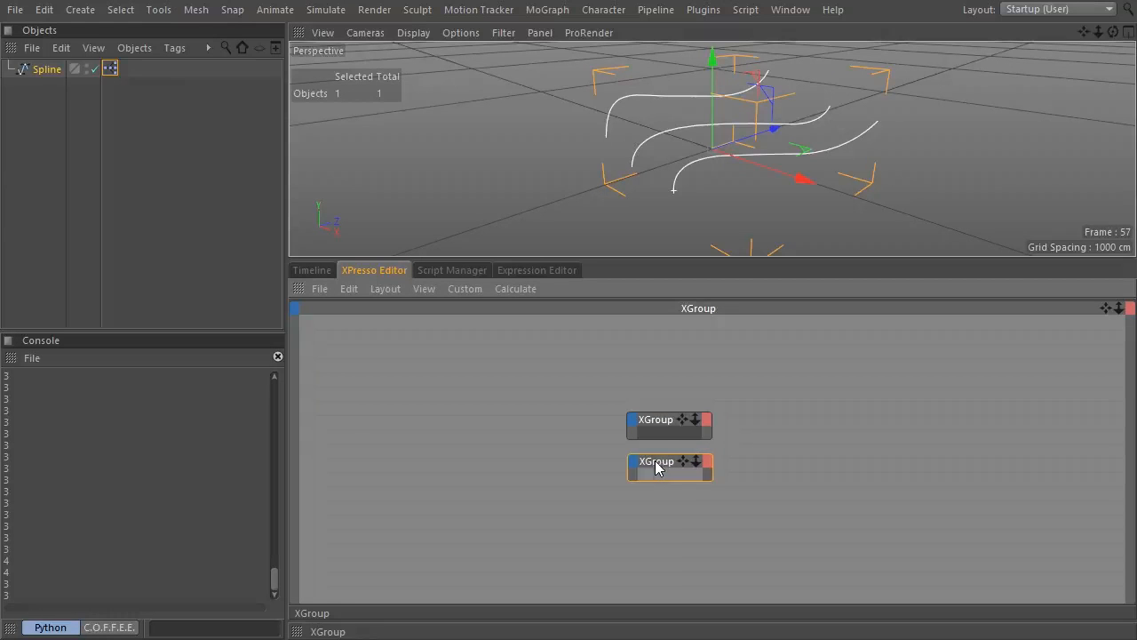
Rename the upper XGroup containing the birth nodes as Particle Birth.
right_click(660, 434)
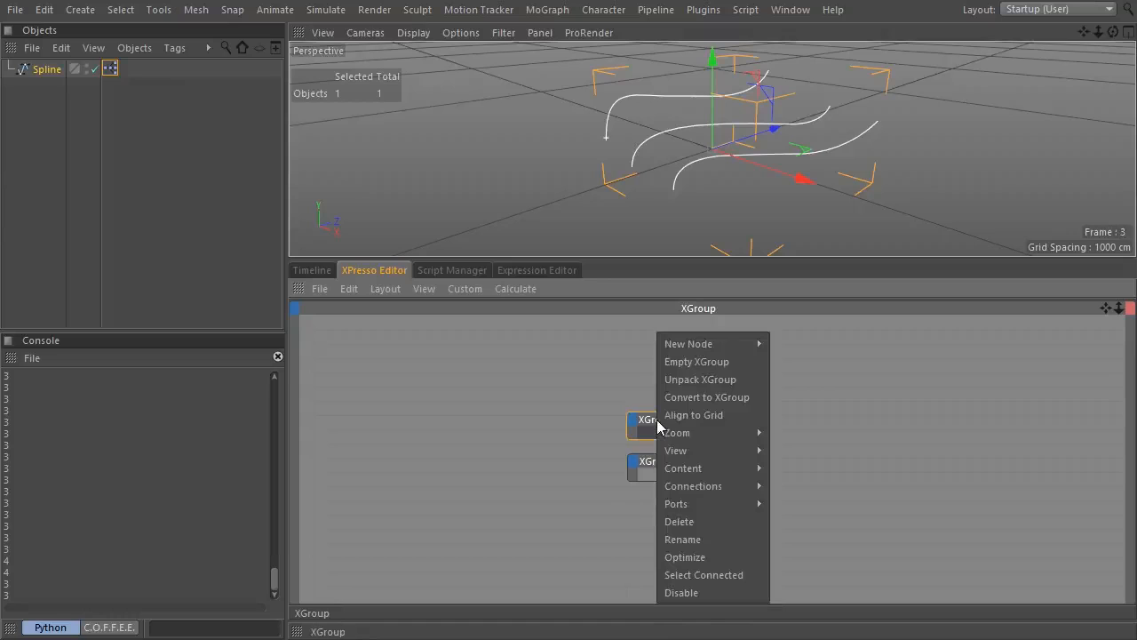
left_click(713, 536)
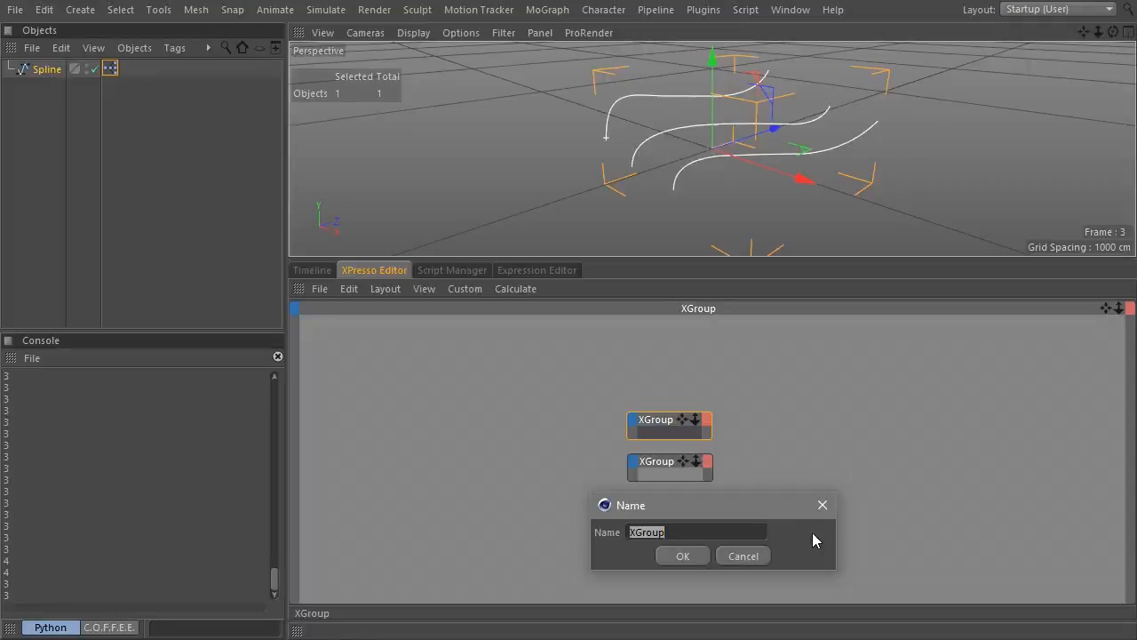
type("Farticle E")
type("irth")
key("Return")
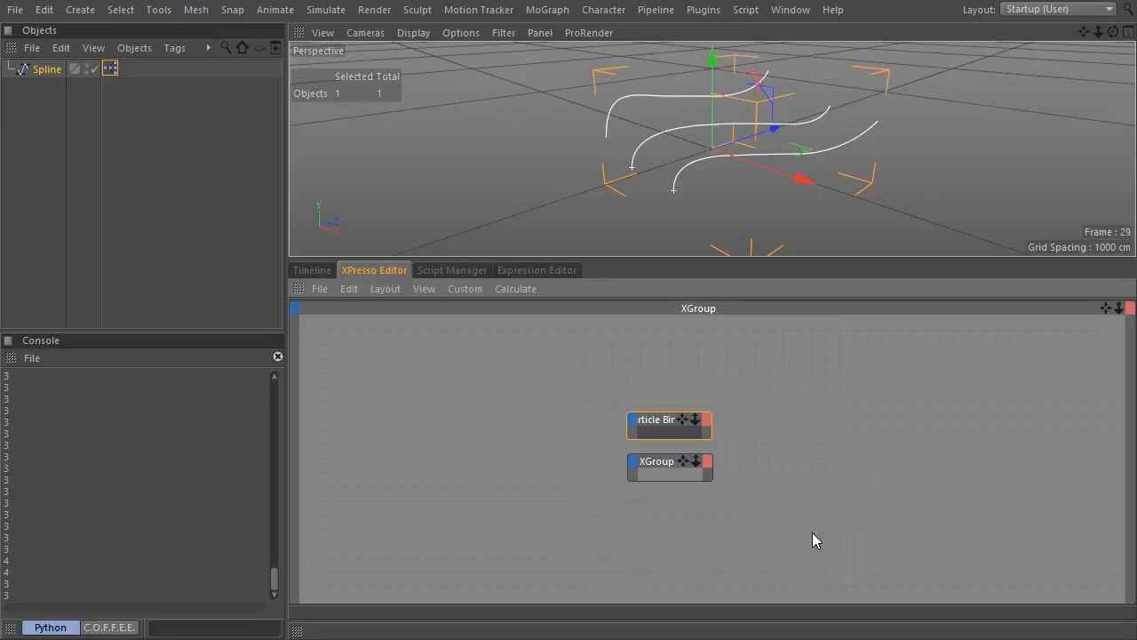
Rename the empty lower XGroup as Particle Animation.
left_click(665, 466)
right_click(662, 467)
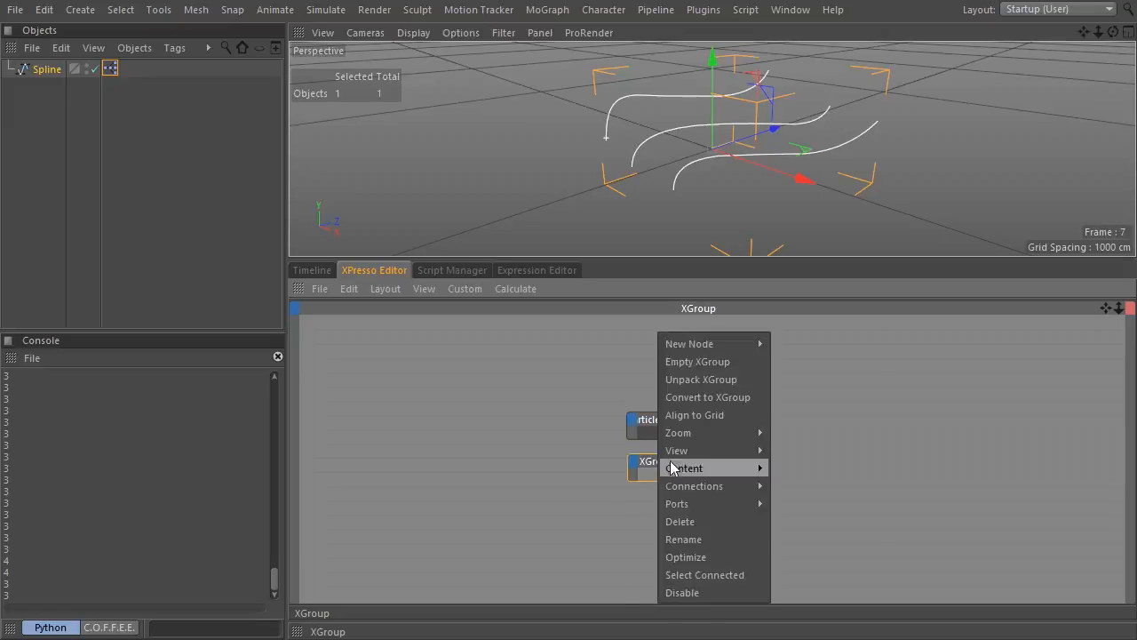
left_click(732, 539)
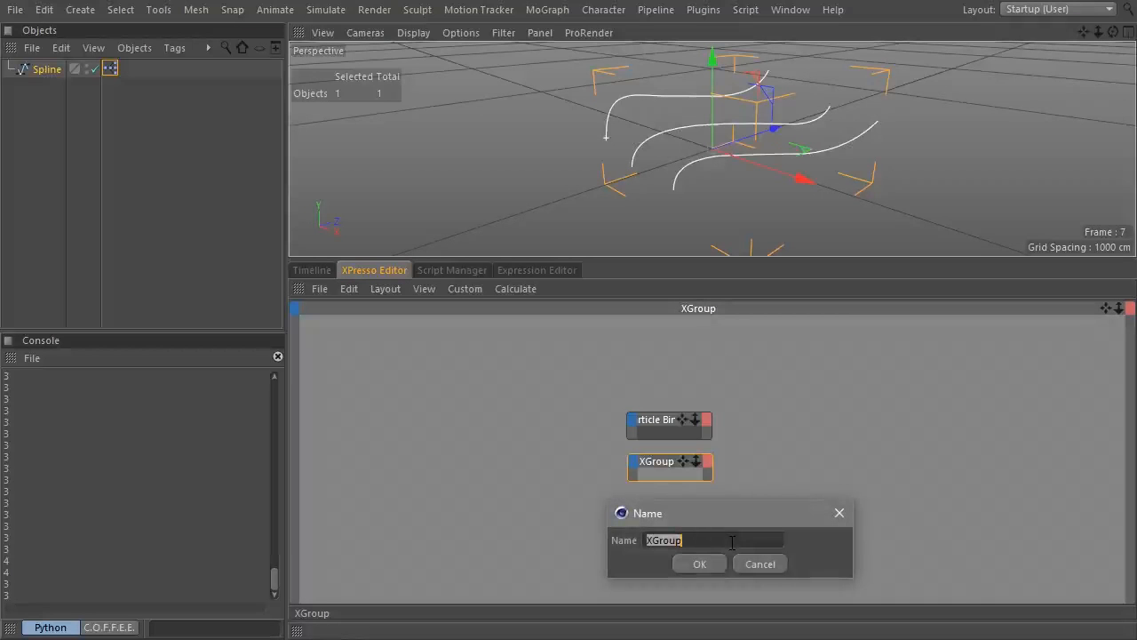
type("Part")
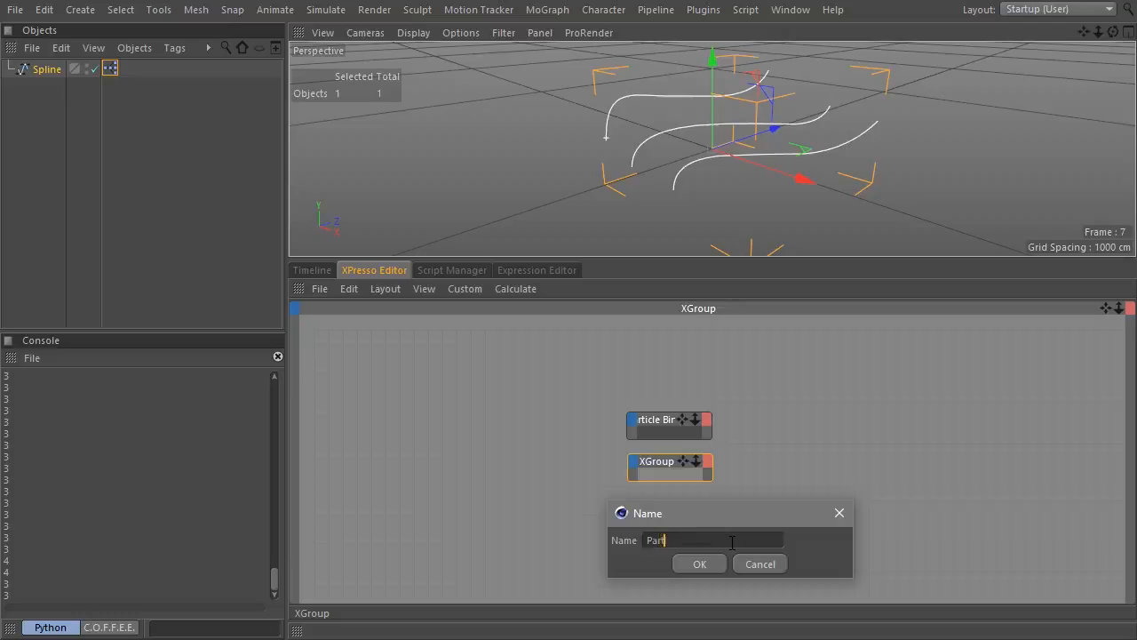
type("icle Animation")
key("Return")
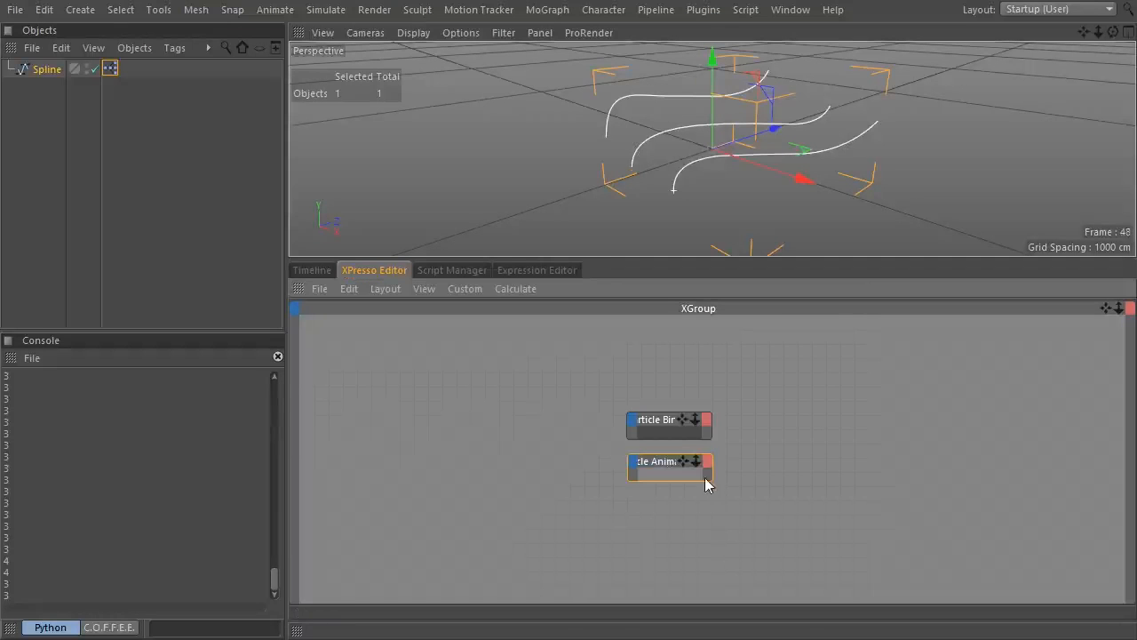
Enlarge the Particle Animation group to fill the whole XPresso editor.
right_click(659, 469)
mouse_move(711, 450)
left_click(823, 500)
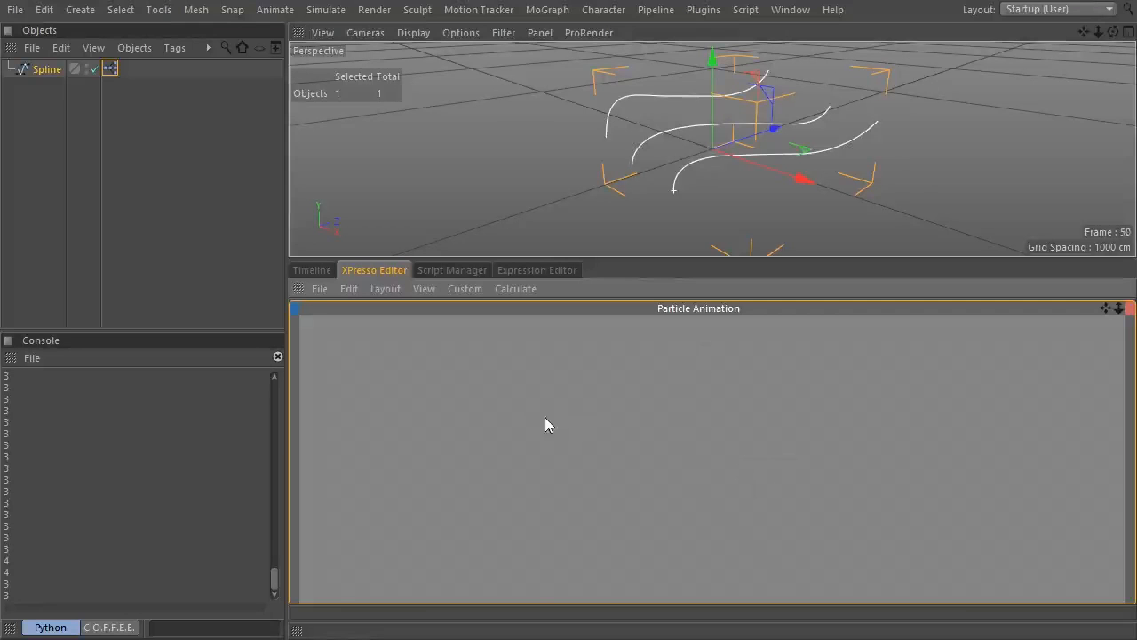
Add a Thinking Particles P Pass node to Particle Animation and switch its view to show the Particle output port.
right_click(432, 388)
mouse_move(513, 384)
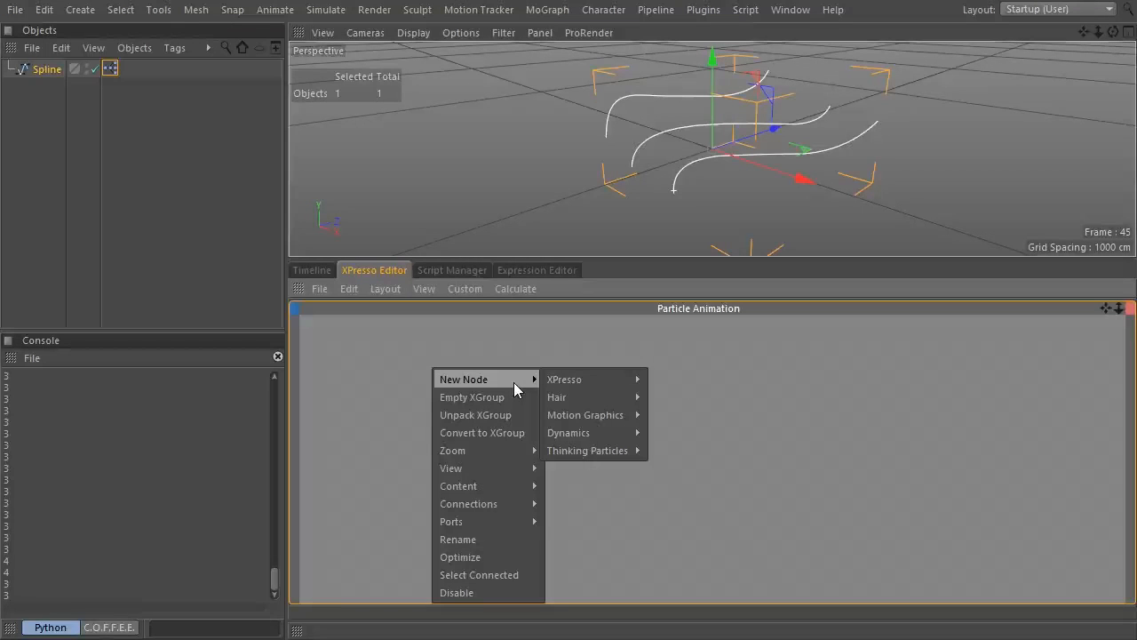
mouse_move(594, 452)
mouse_move(678, 451)
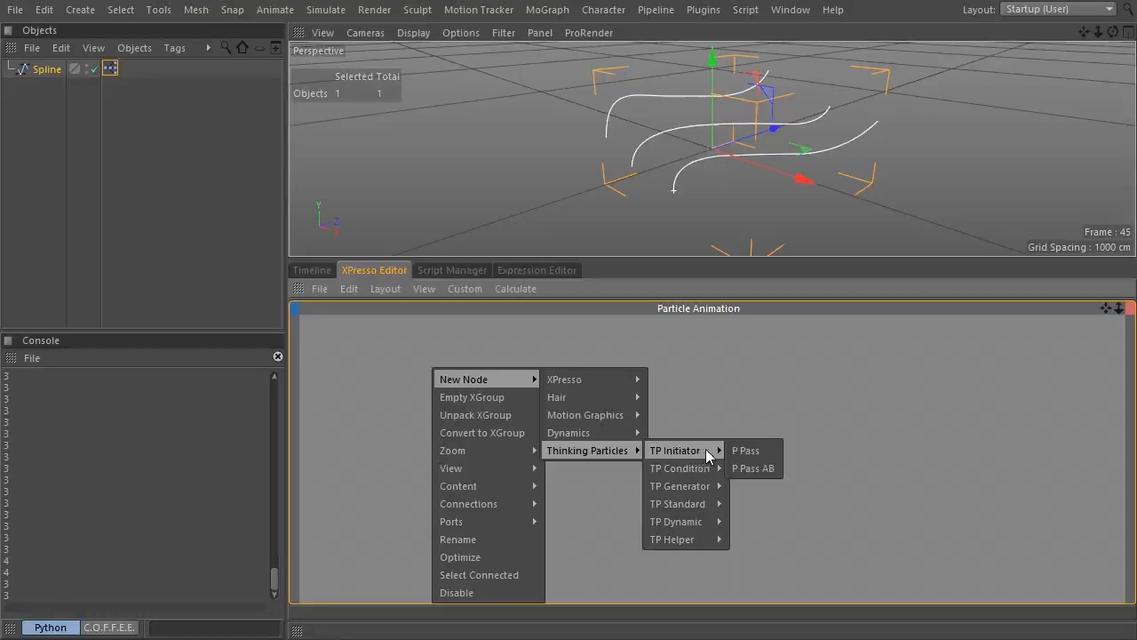
left_click(760, 450)
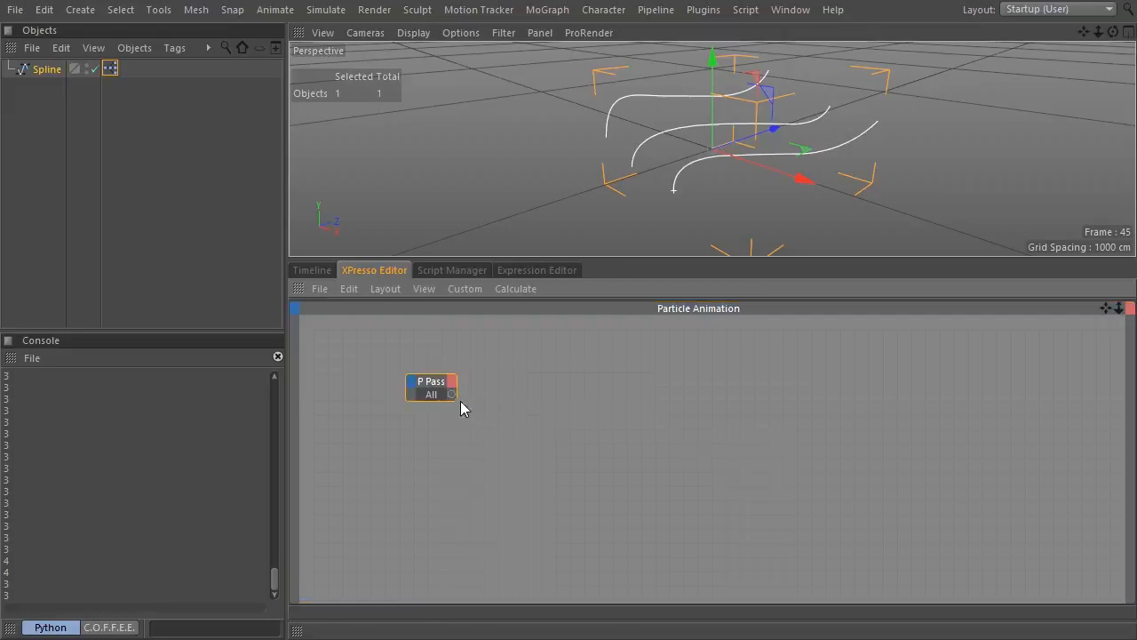
right_click(432, 386)
mouse_move(520, 465)
left_click(583, 482)
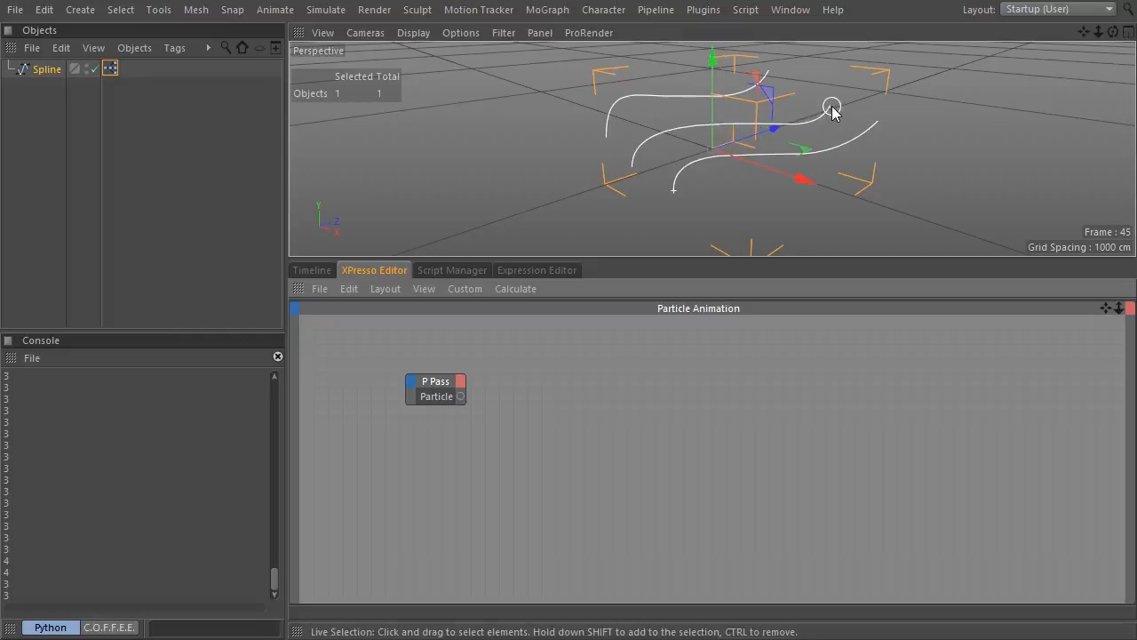
Add an Object node referencing the Spline above P Pass and give it an Object output port.
right_click(520, 349)
mouse_move(551, 355)
mouse_move(653, 355)
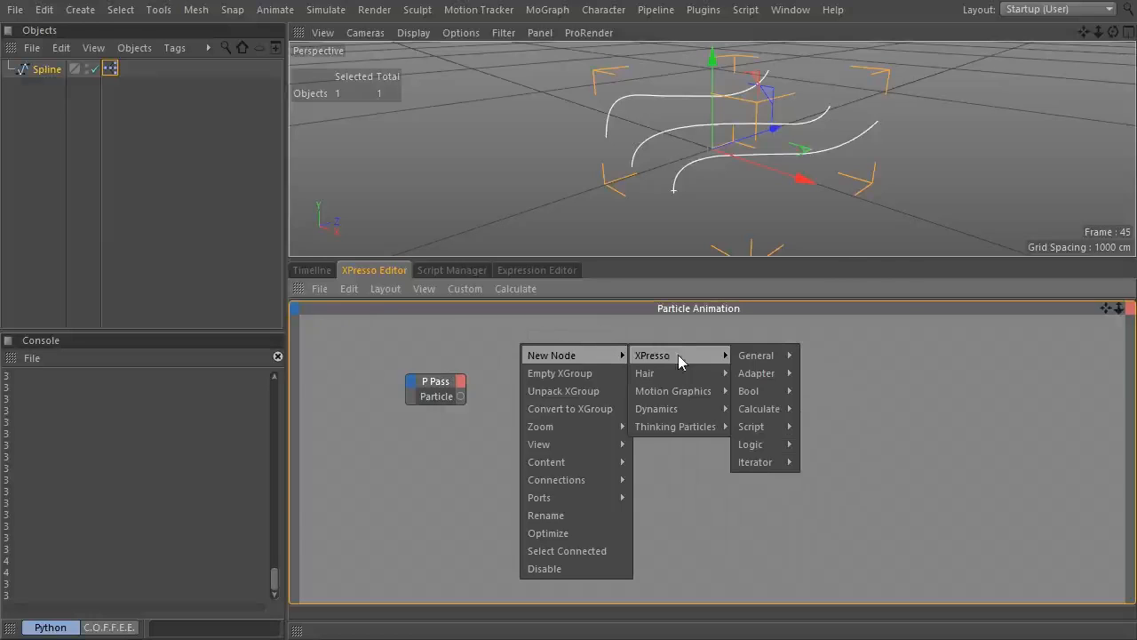
mouse_move(756, 355)
left_click(836, 325)
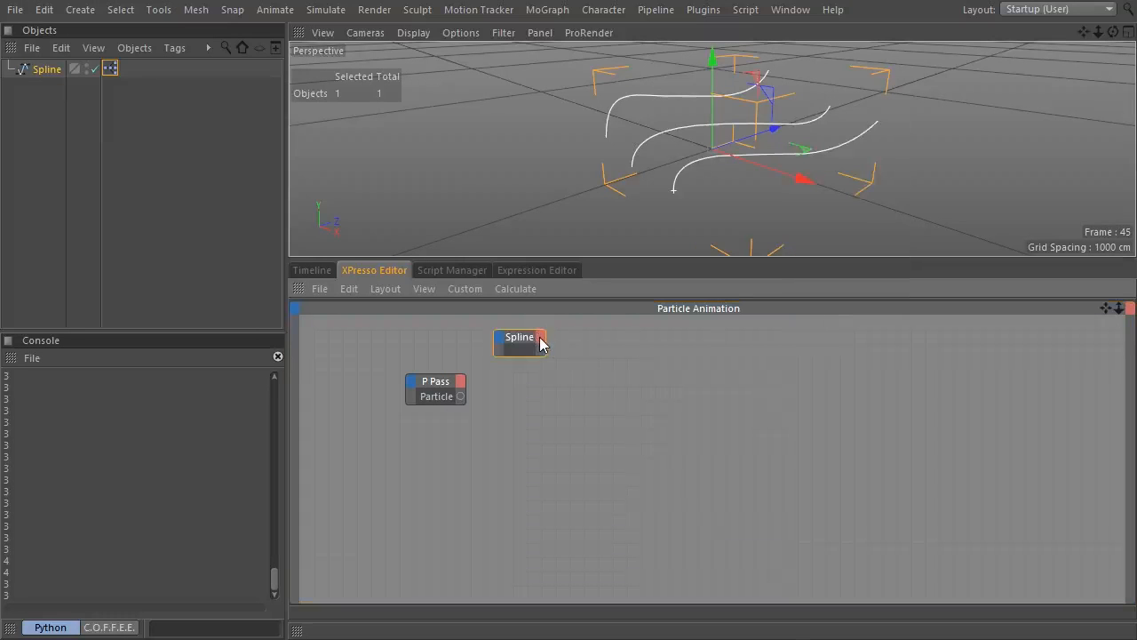
left_click(540, 337)
left_click(583, 420)
Add an XPresso Spline operator fed by the Spline object's Object output, and shift both nodes farther from P Pass.
right_click(593, 348)
mouse_move(648, 358)
mouse_move(742, 364)
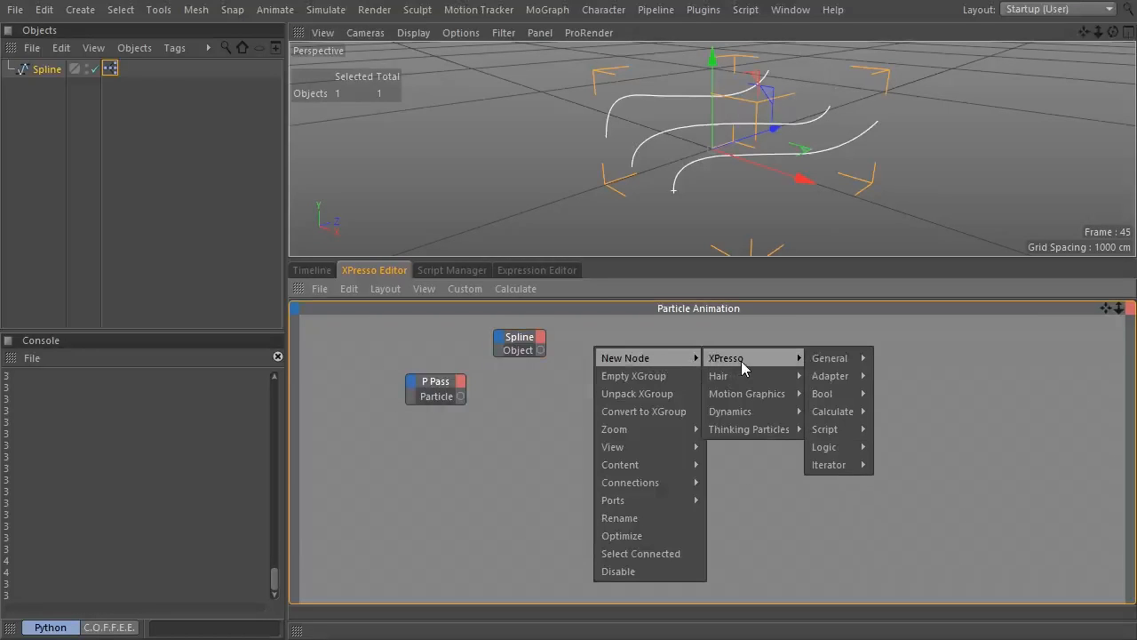
mouse_move(830, 358)
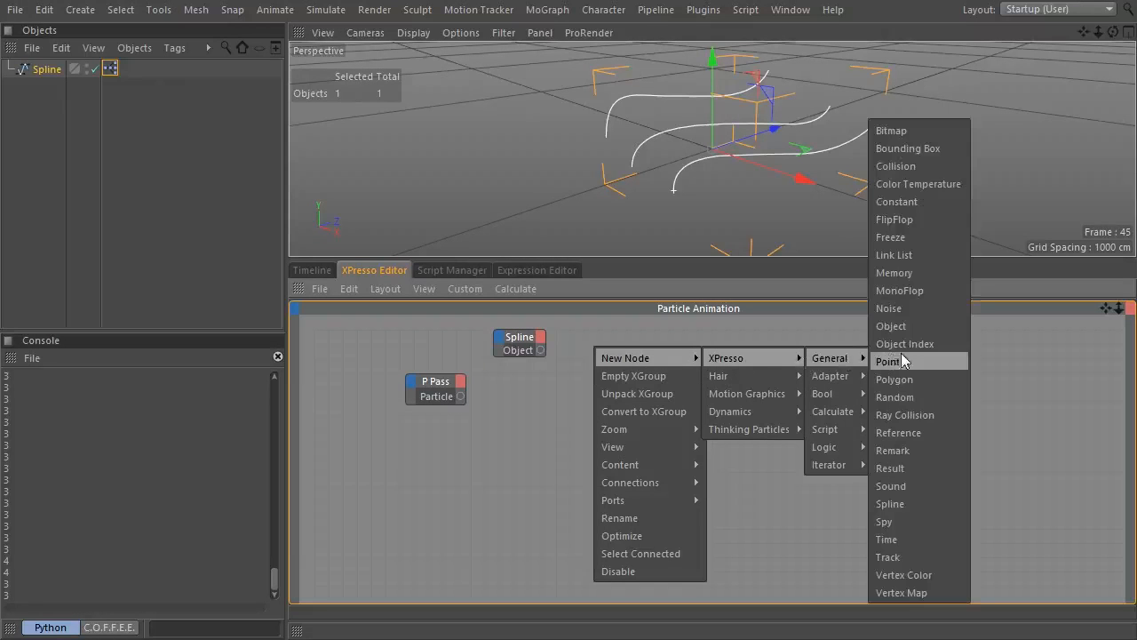
left_click(943, 505)
left_click_drag(574, 347, 615, 351)
left_click_drag(541, 350, 584, 350)
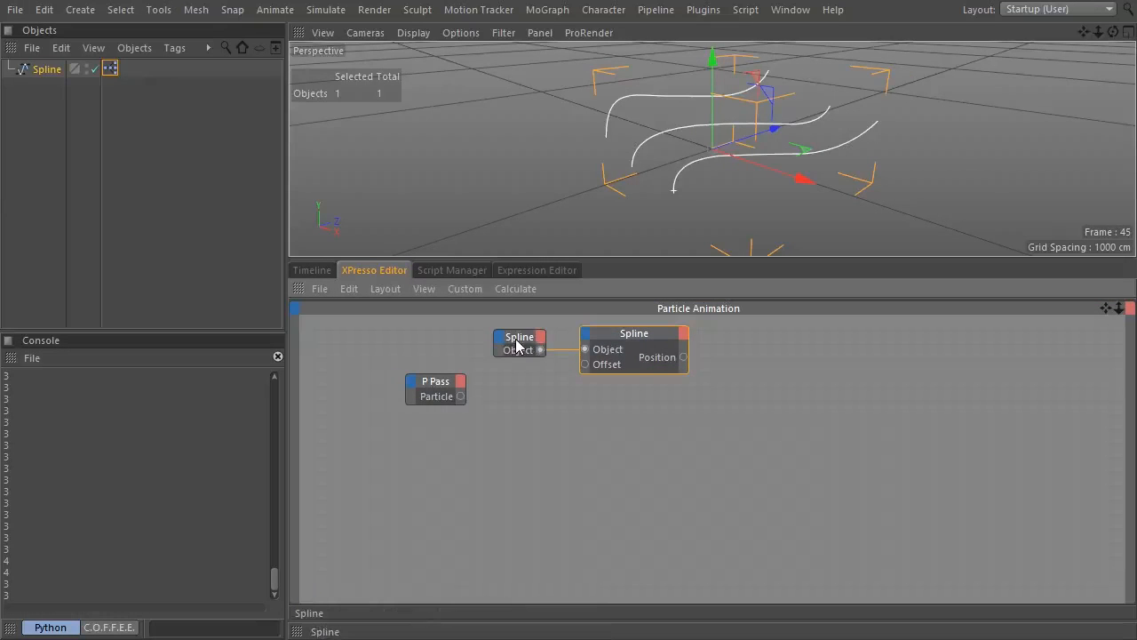
left_click_drag(475, 324, 662, 370)
left_click_drag(627, 333, 668, 336)
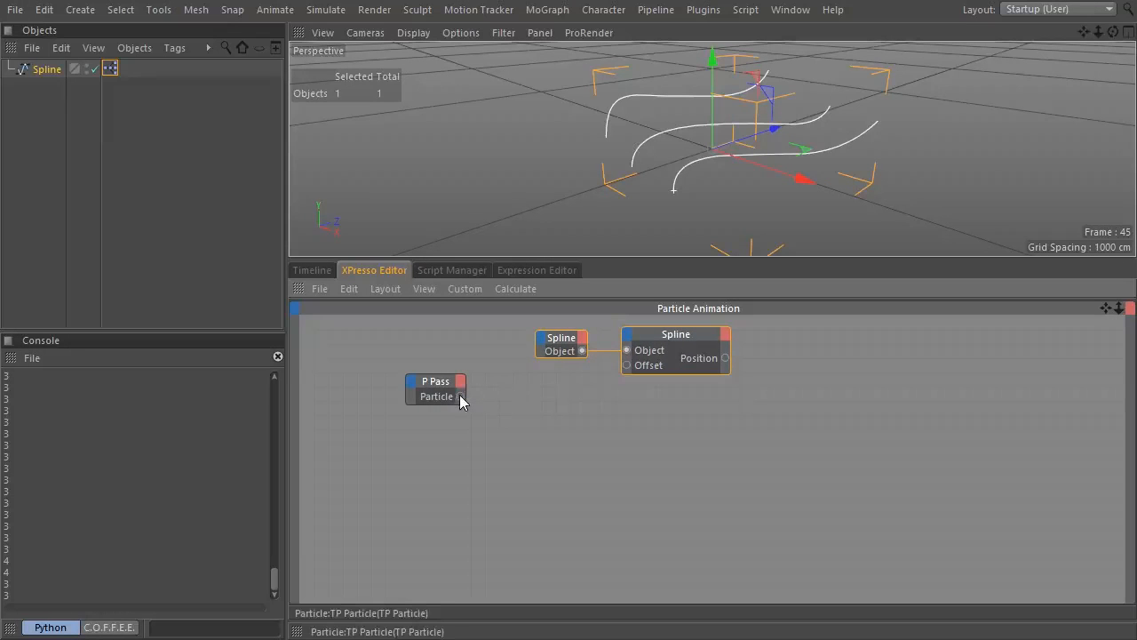
Add a Segment input port to the Spline operator and connect P Pass's Particle output to it.
mouse_move(461, 398)
left_mouse_down()
mouse_move(634, 335)
mouse_move(625, 352)
mouse_move(575, 372)
mouse_move(463, 397)
left_mouse_up()
left_click_drag(498, 396, 628, 342)
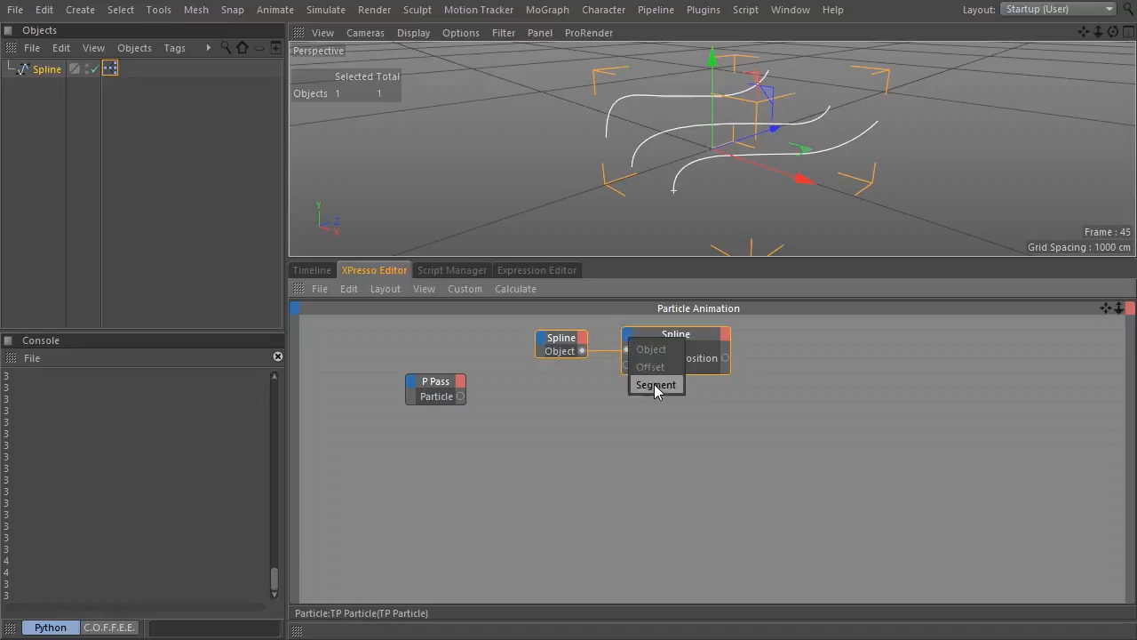
left_click(654, 386)
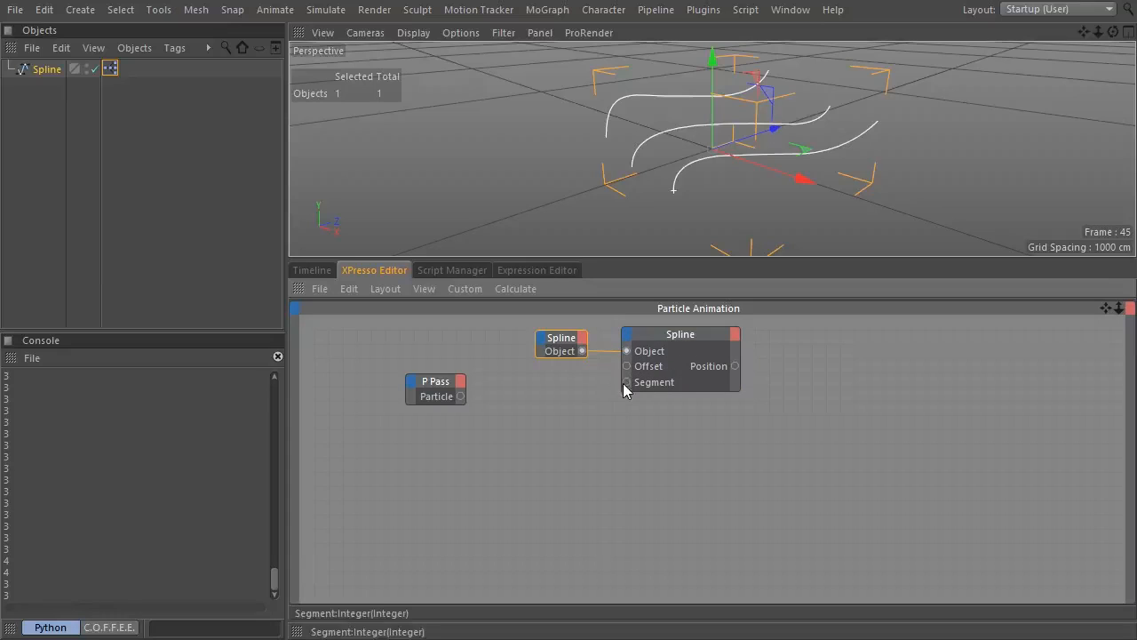
left_click_drag(626, 383, 460, 396)
left_click_drag(679, 338, 677, 336)
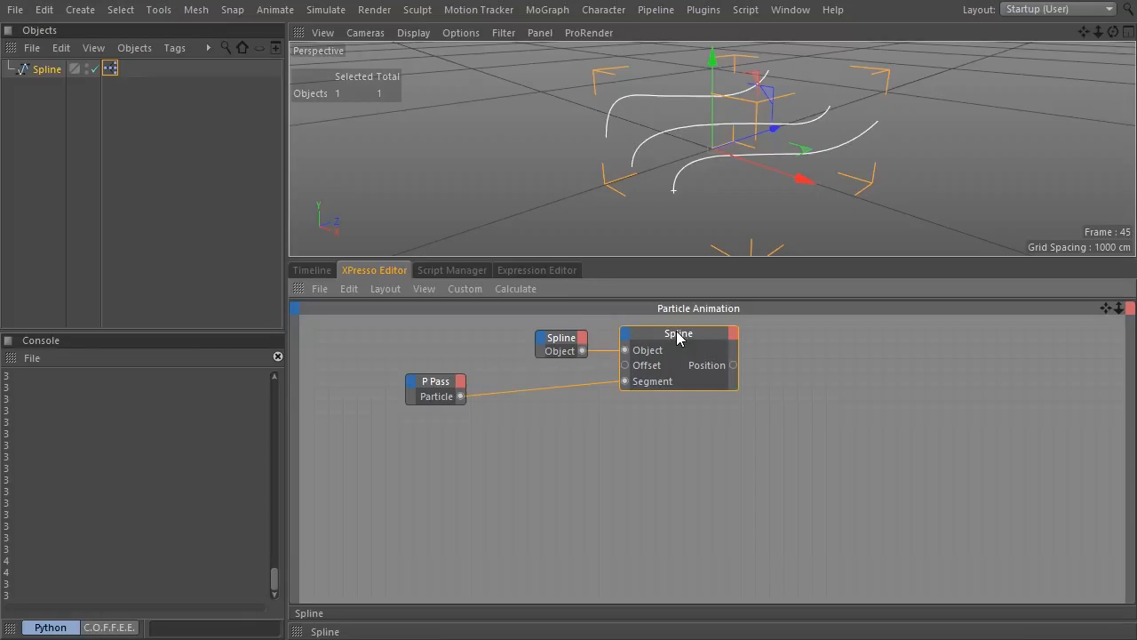
Add a Thinking Particles PGetData node below P Pass, fed by its Particle output, and give it Age and Life output ports.
right_click(510, 420)
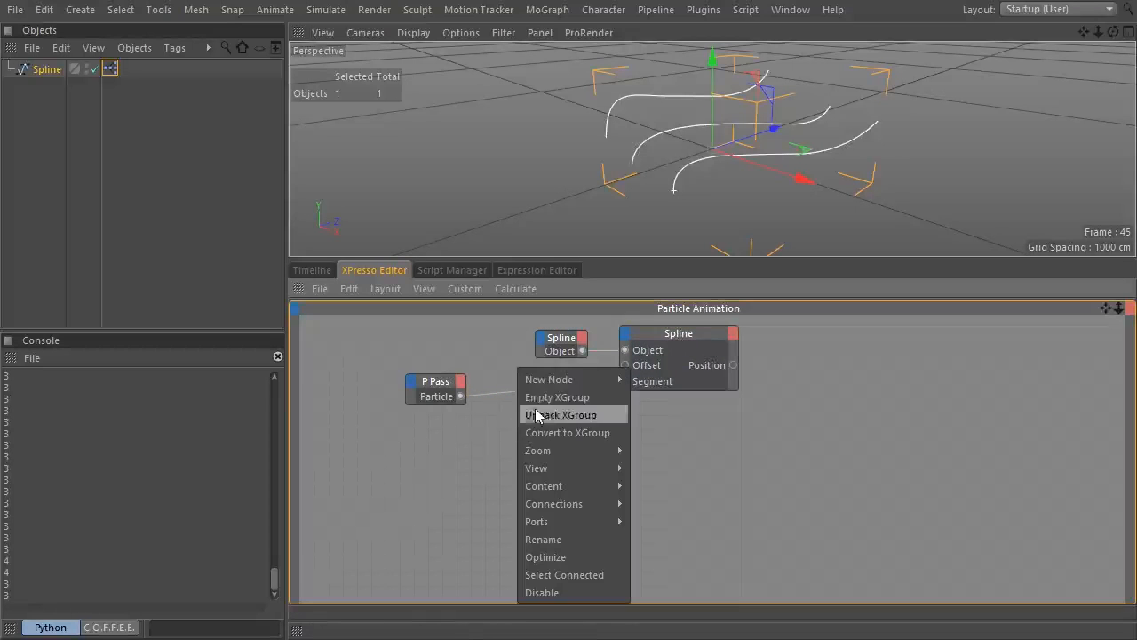
mouse_move(606, 382)
mouse_move(675, 380)
mouse_move(672, 453)
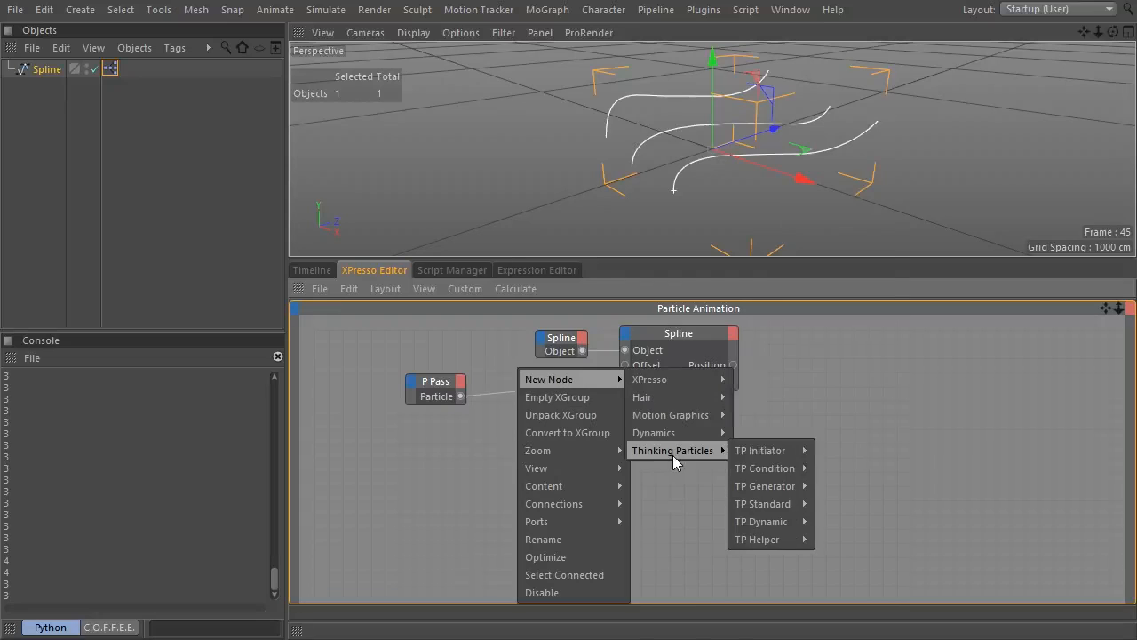
mouse_move(779, 540)
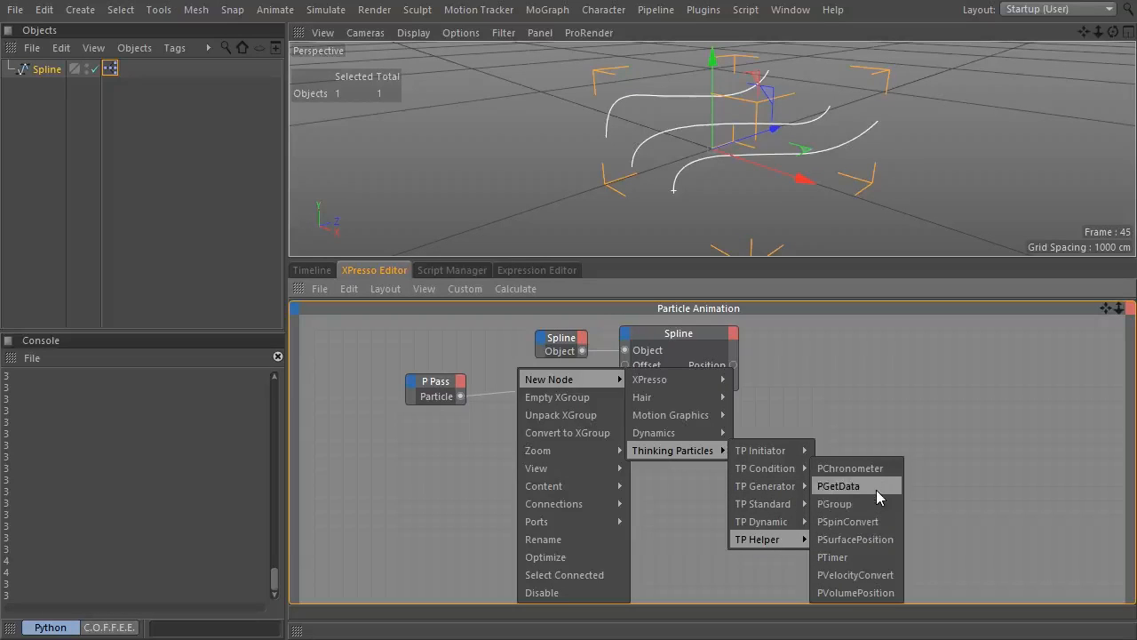
left_click(876, 491)
right_click(519, 408)
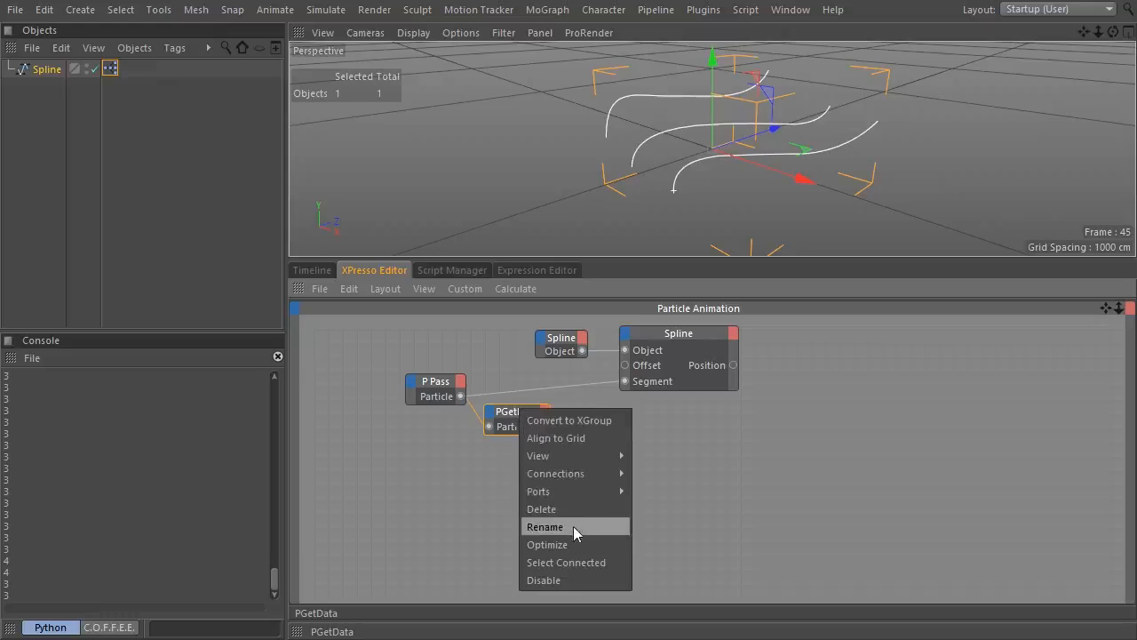
left_click(575, 542)
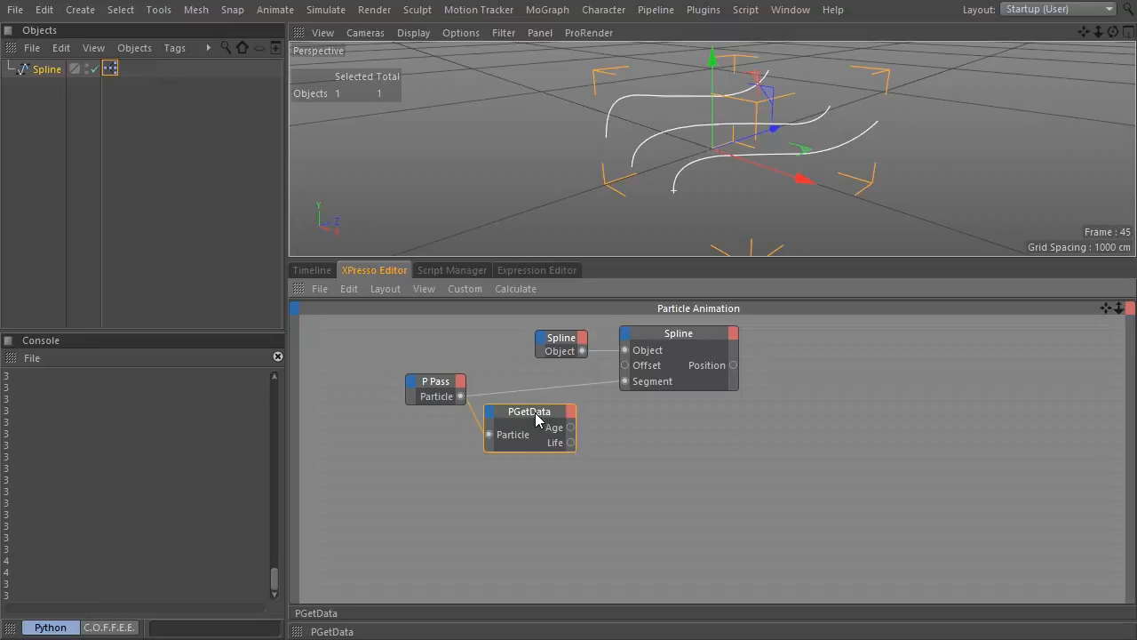
left_click_drag(536, 419, 546, 428)
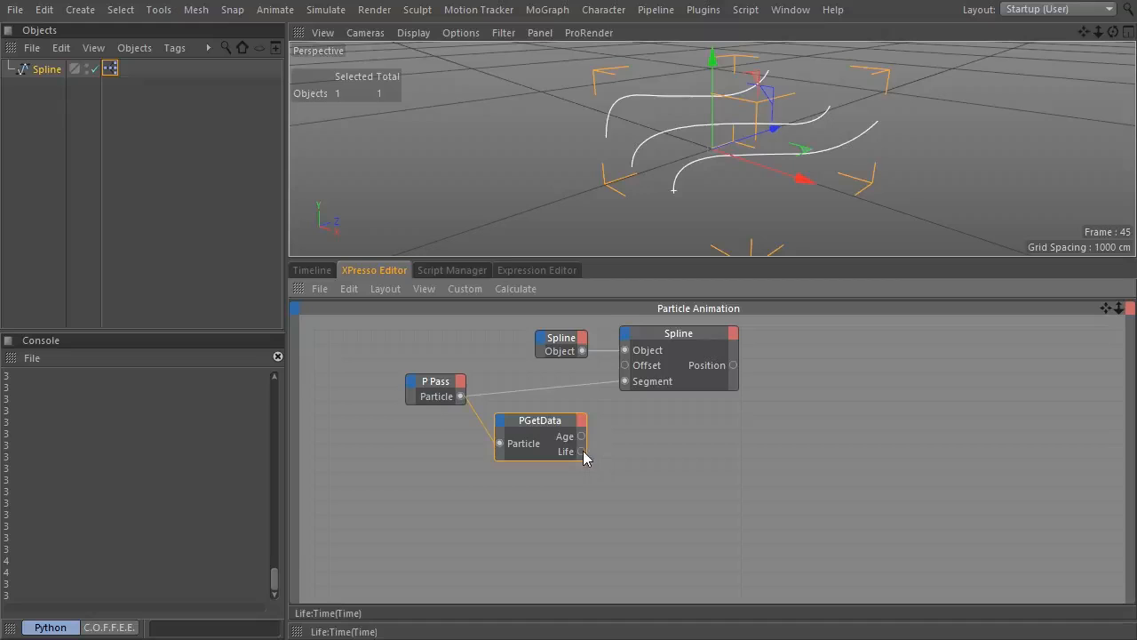
left_click_drag(583, 451, 935, 450)
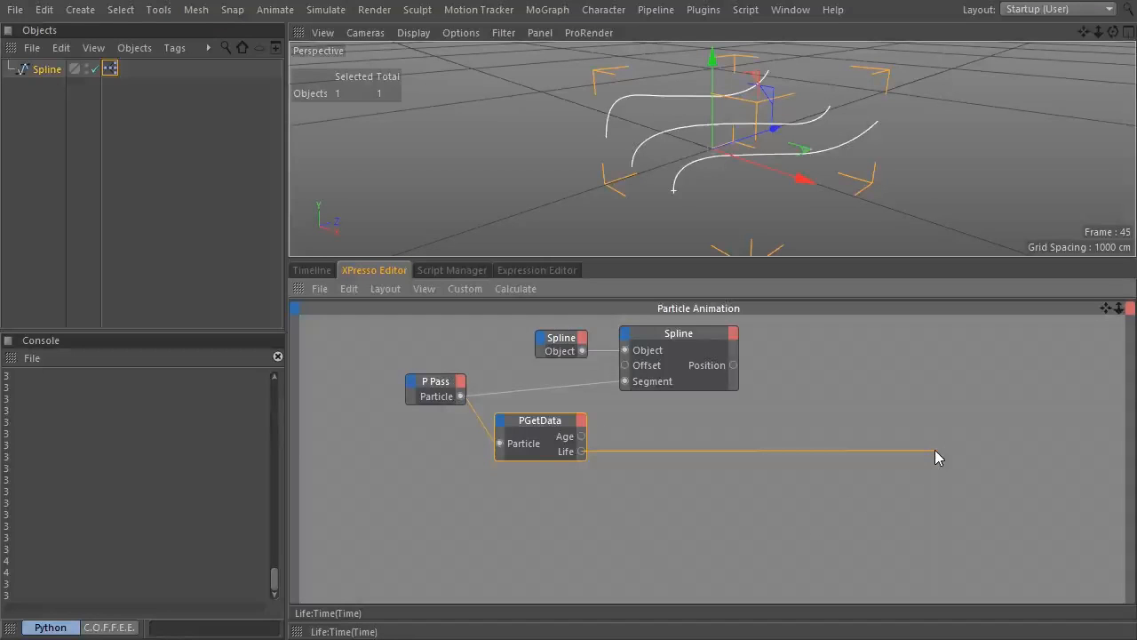
left_click_drag(935, 451, 935, 450)
left_click_drag(581, 436, 861, 436)
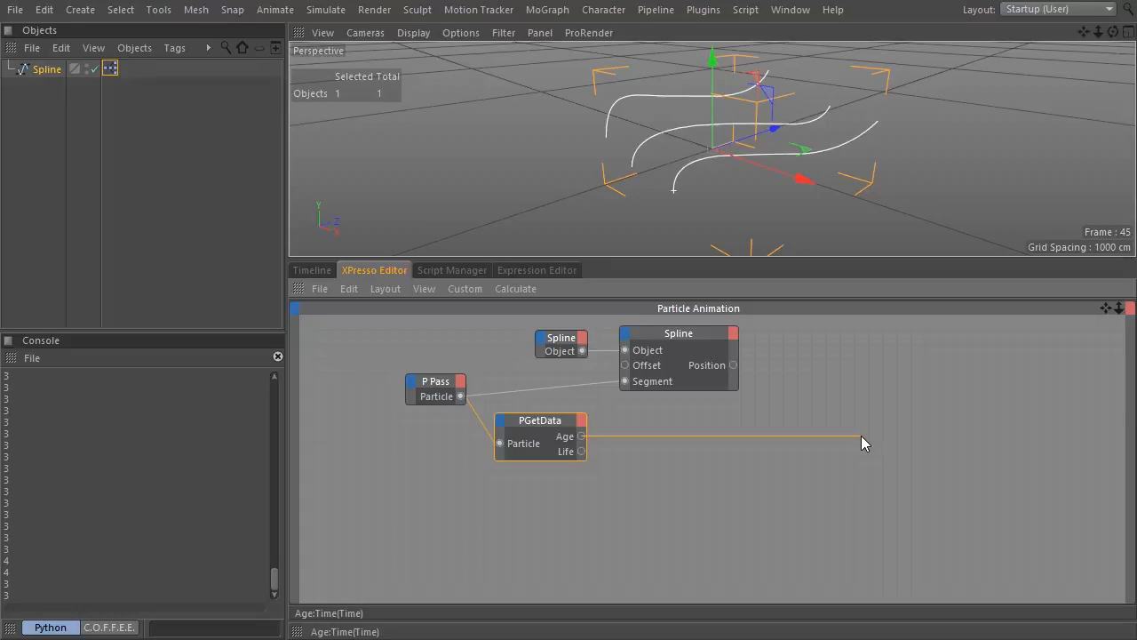
left_click_drag(861, 436, 861, 435)
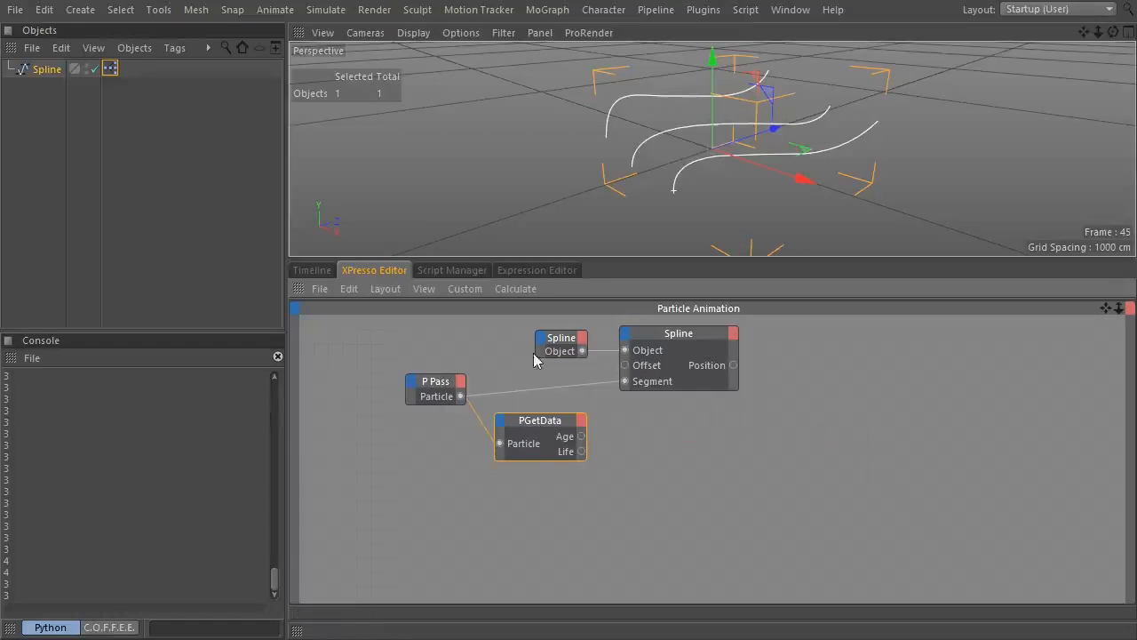
Scrub the timeline back to frame 25 to check the particle births, then return to the XPresso editor.
left_click(316, 272)
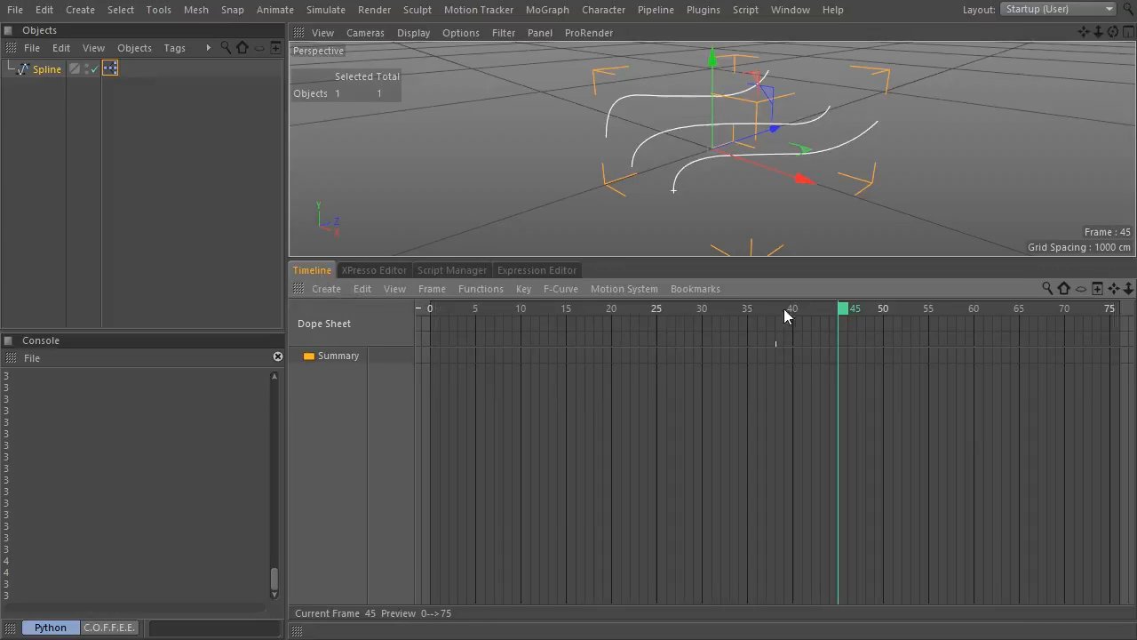
left_click_drag(847, 321, 667, 322)
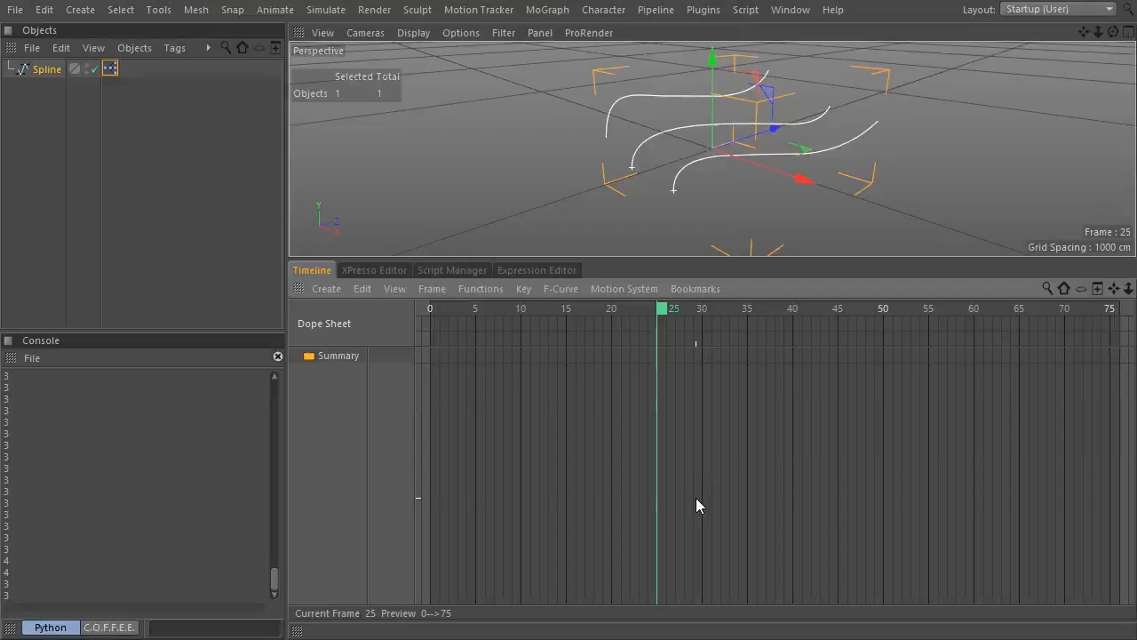
mouse_move(665, 316)
left_mouse_down()
mouse_move(436, 327)
mouse_move(547, 341)
mouse_move(659, 335)
left_mouse_up()
left_click(374, 270)
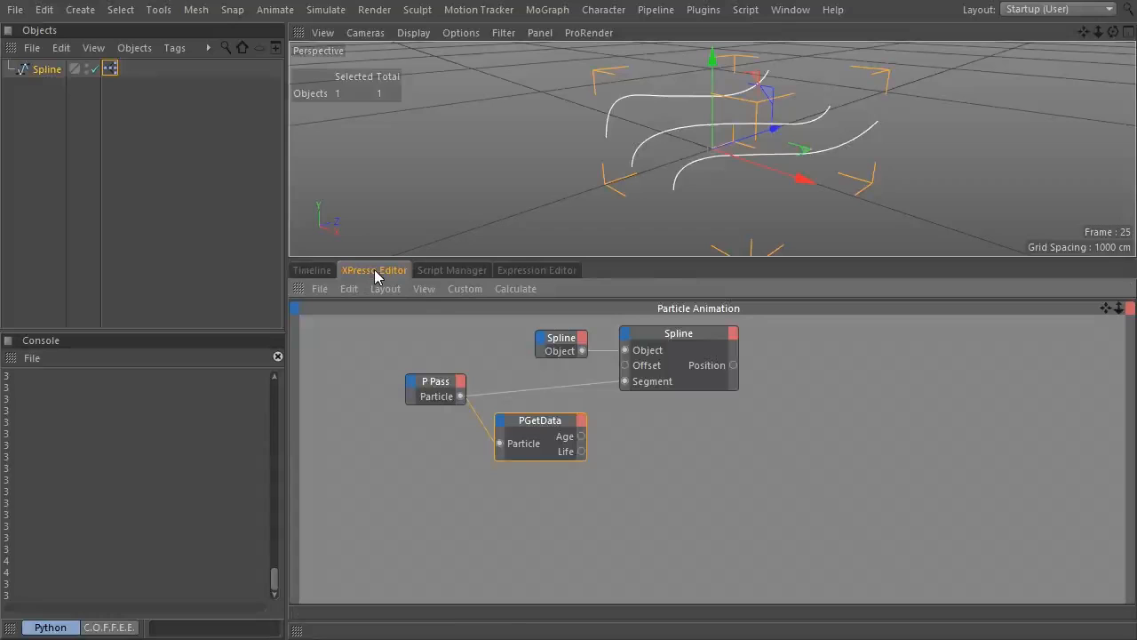
Move both Spline nodes farther from PGetData and add a Math node fed by PGetData's Age and Life outputs.
left_click_drag(519, 331, 840, 356)
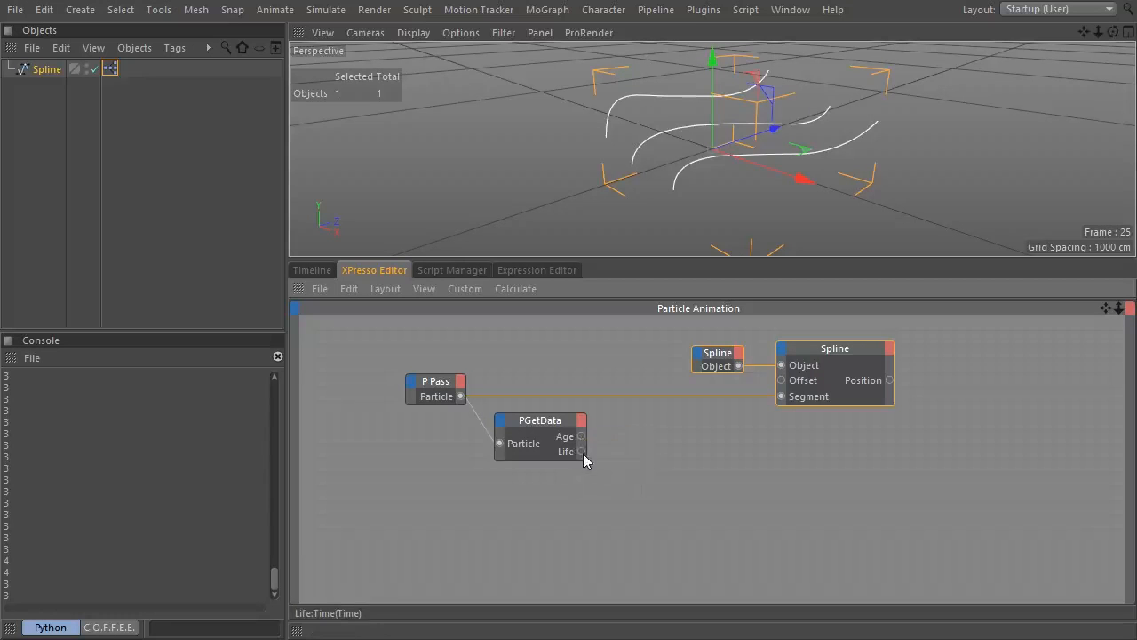
left_click_drag(582, 451, 670, 432)
right_click(640, 442)
mouse_move(693, 380)
mouse_move(847, 379)
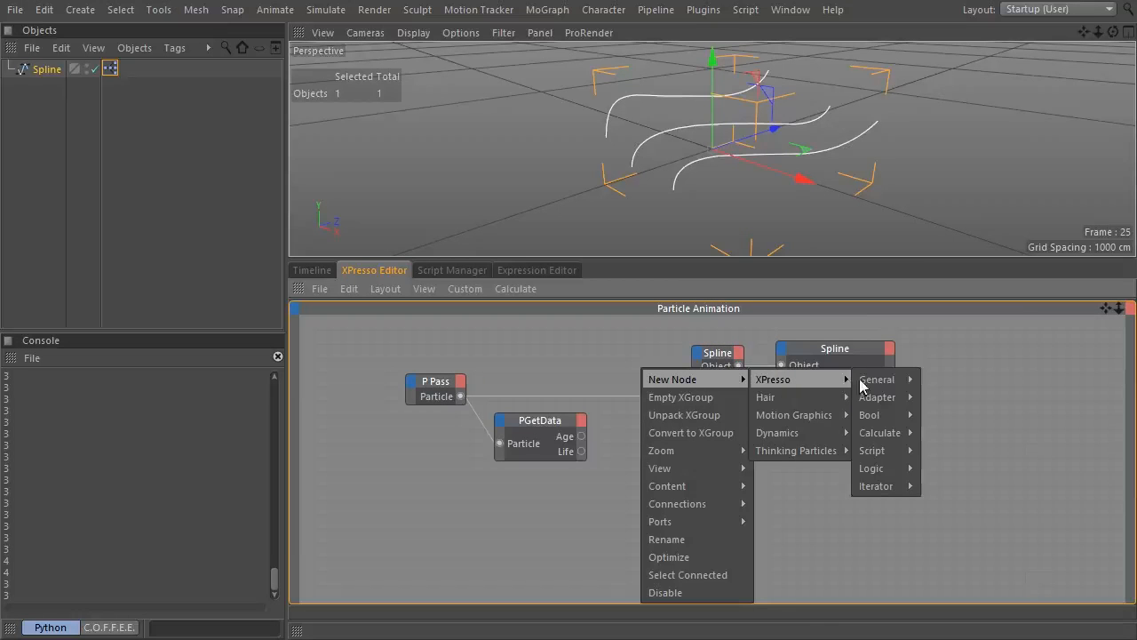
mouse_move(890, 432)
left_click(972, 470)
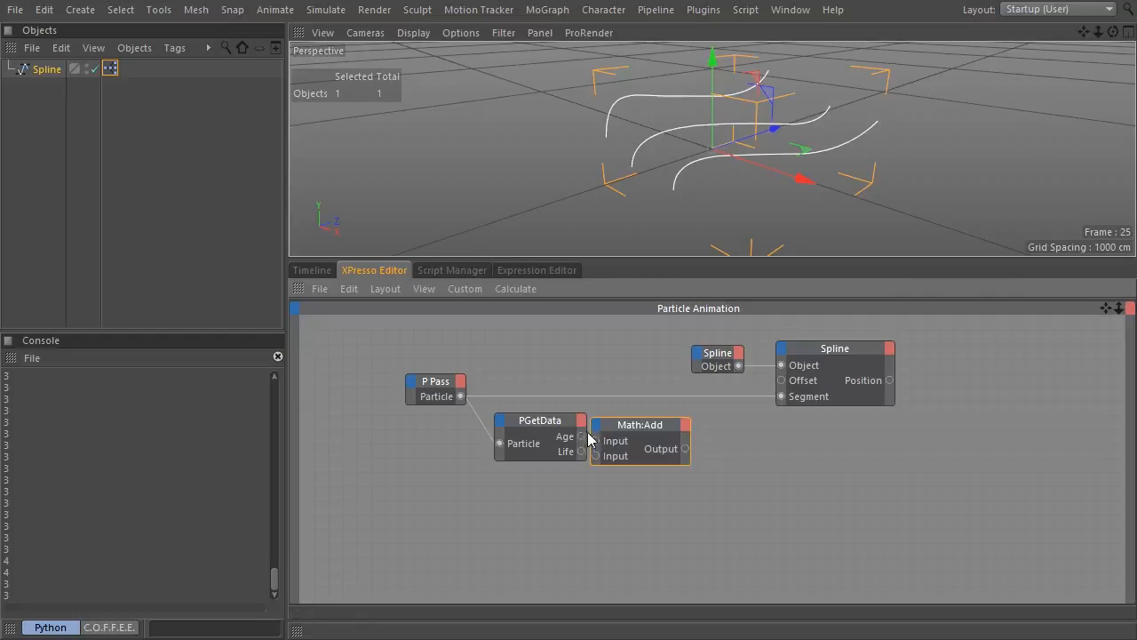
left_click_drag(583, 436, 650, 422)
Set the Math node's function to Divide and connect its output to the Spline operator's Offset input.
double_click(650, 422)
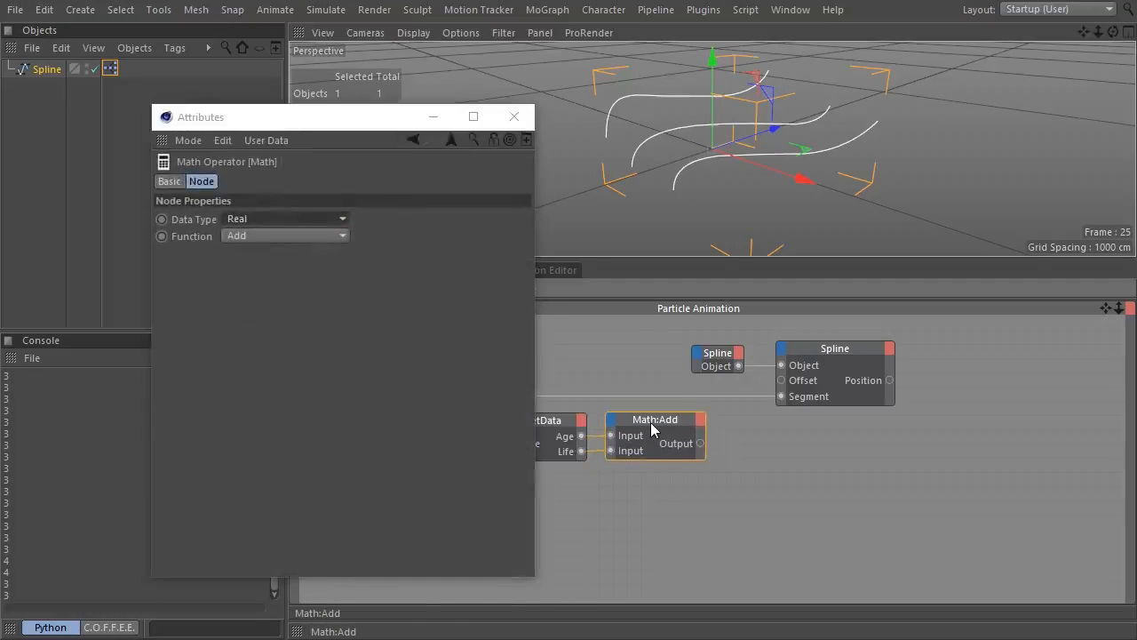
left_click(296, 235)
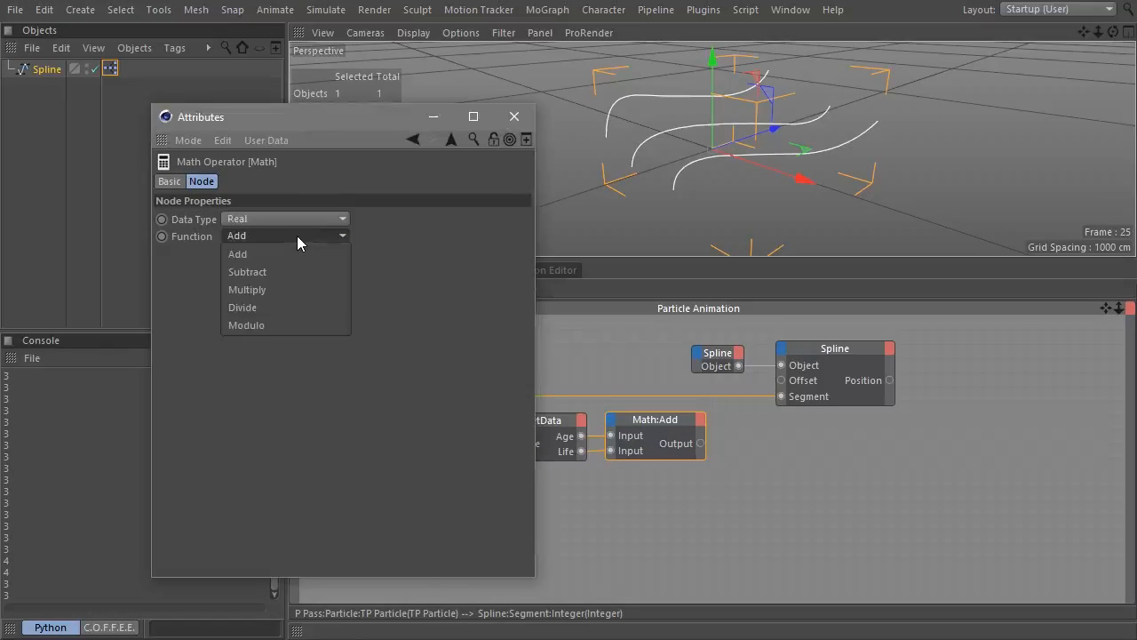
left_click(291, 307)
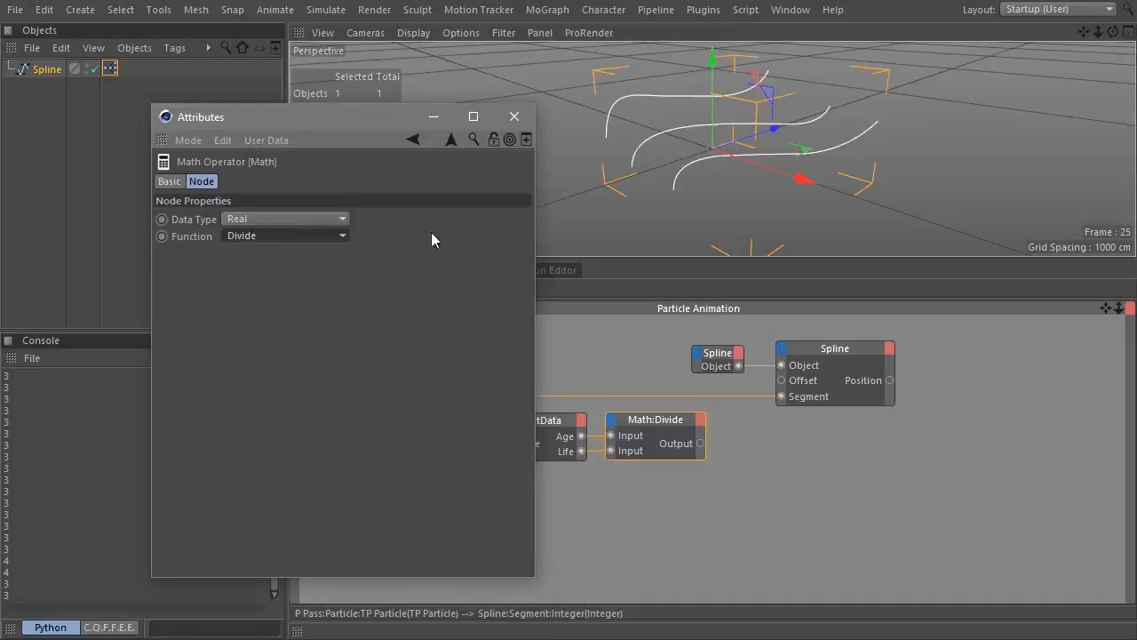
left_click(514, 116)
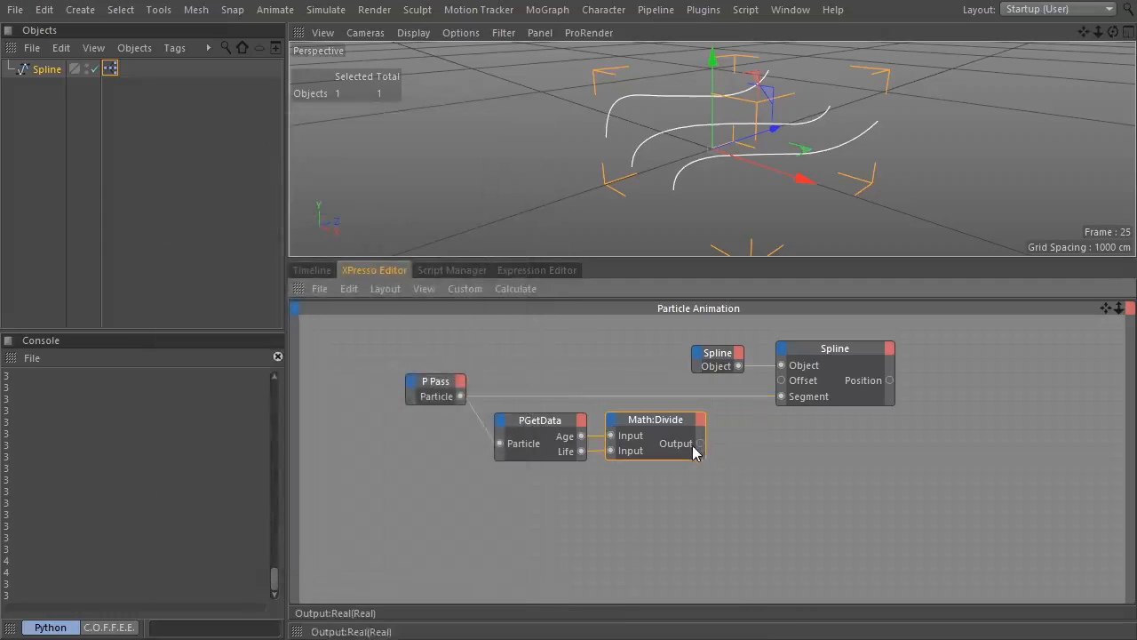
left_click_drag(701, 443, 782, 382)
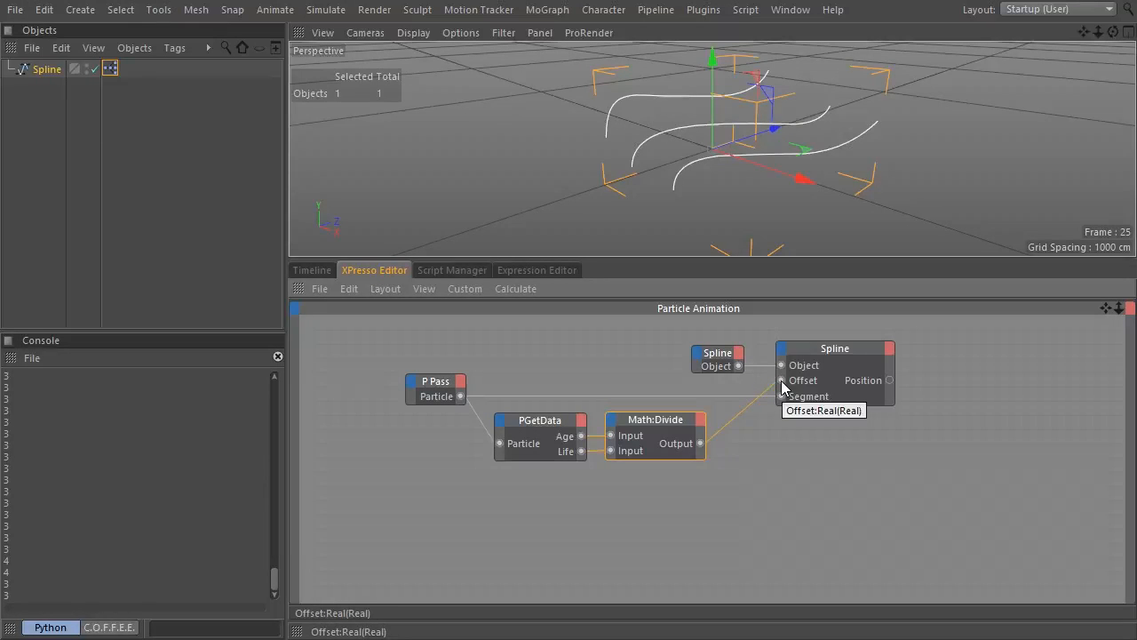
Add a PSetData node and connect P Pass's Particle output and the Spline operator's Position output to matching inputs on it.
left_click_drag(829, 336, 931, 478)
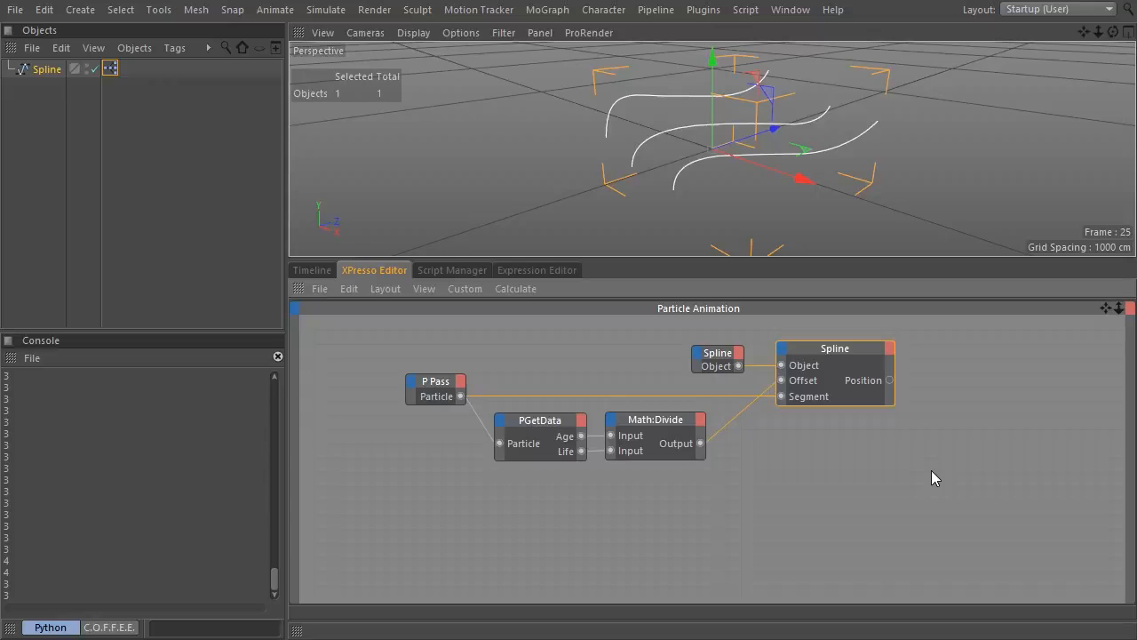
left_click_drag(1105, 308, 1051, 325)
left_click_drag(836, 398, 904, 355)
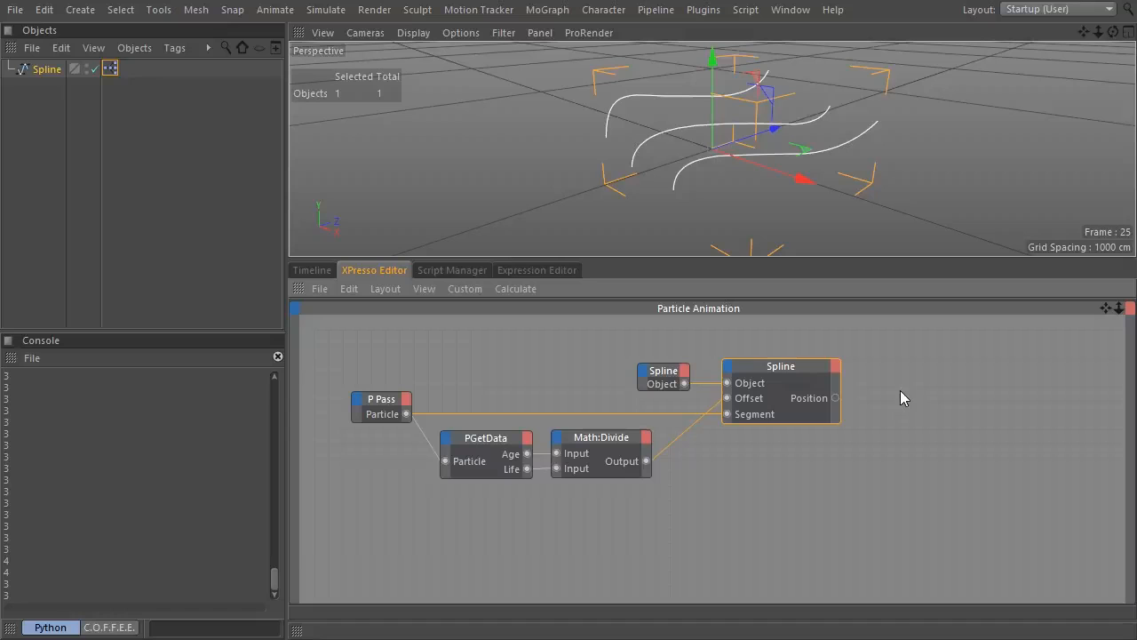
left_click_drag(904, 334, 328, 515)
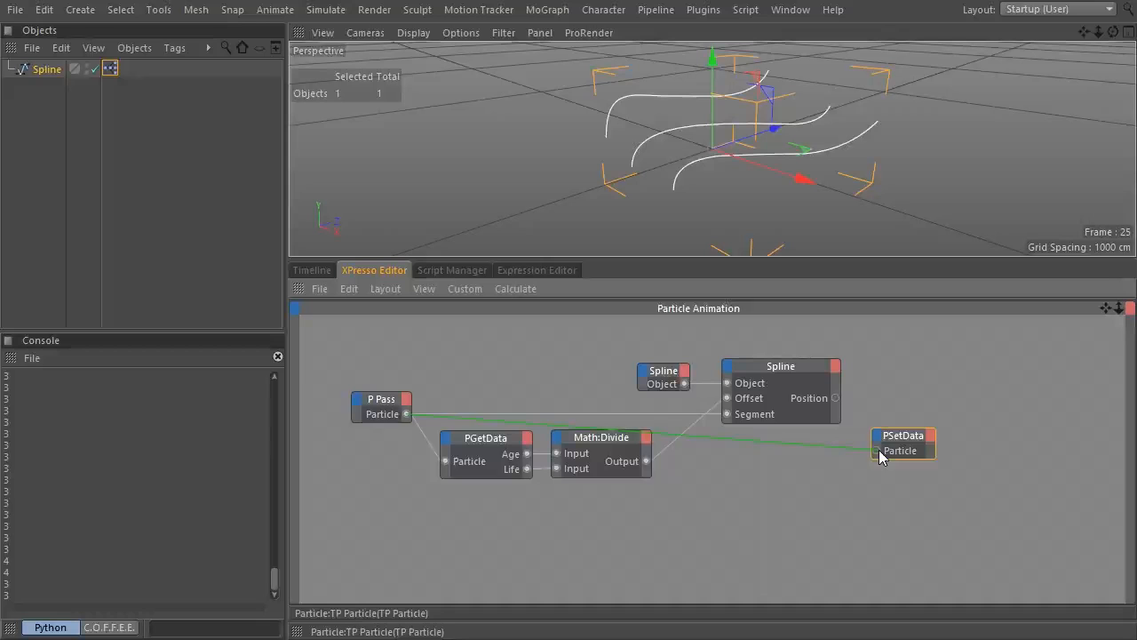
left_click_drag(879, 457, 990, 426)
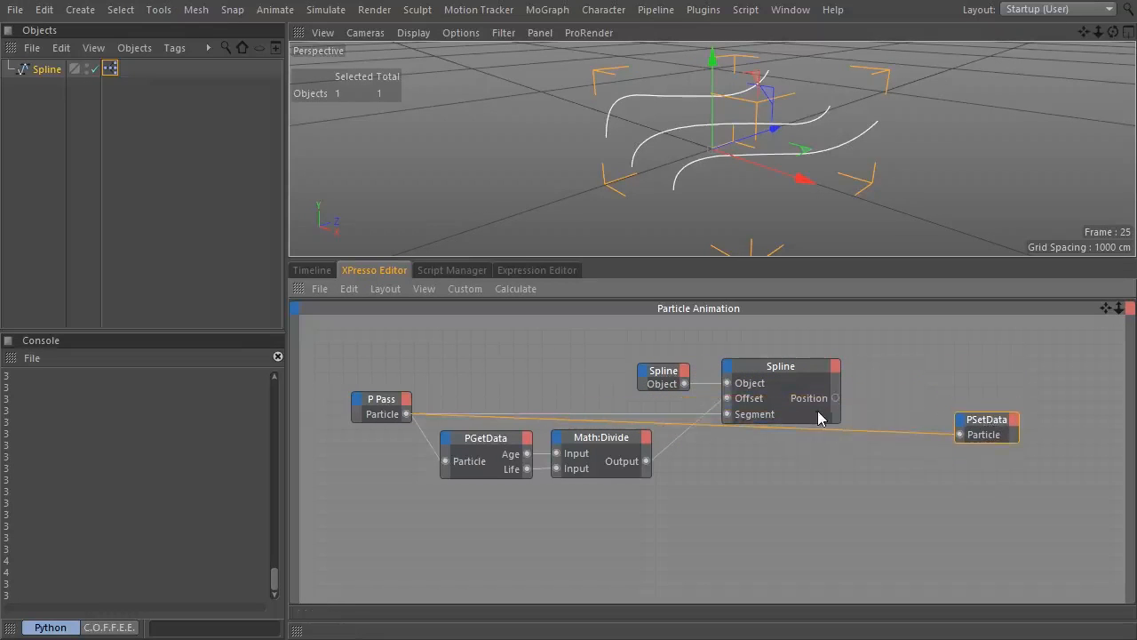
left_click_drag(835, 398, 954, 388)
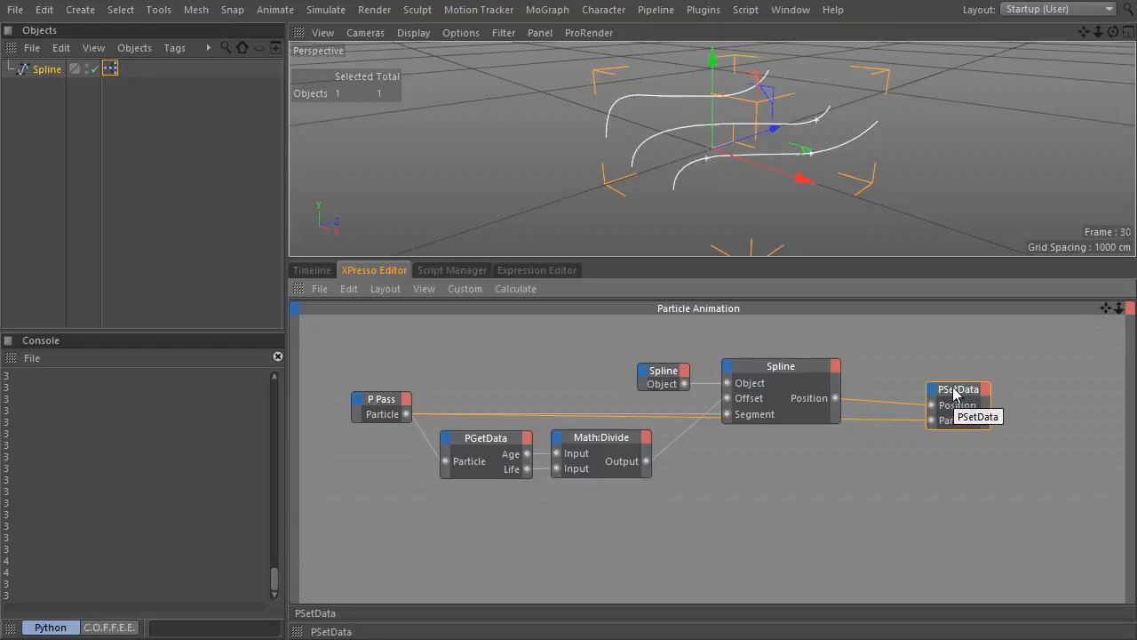
Disable the Spline object temporarily to watch the moving particles alone during playback, and re-enable it.
left_click(95, 69)
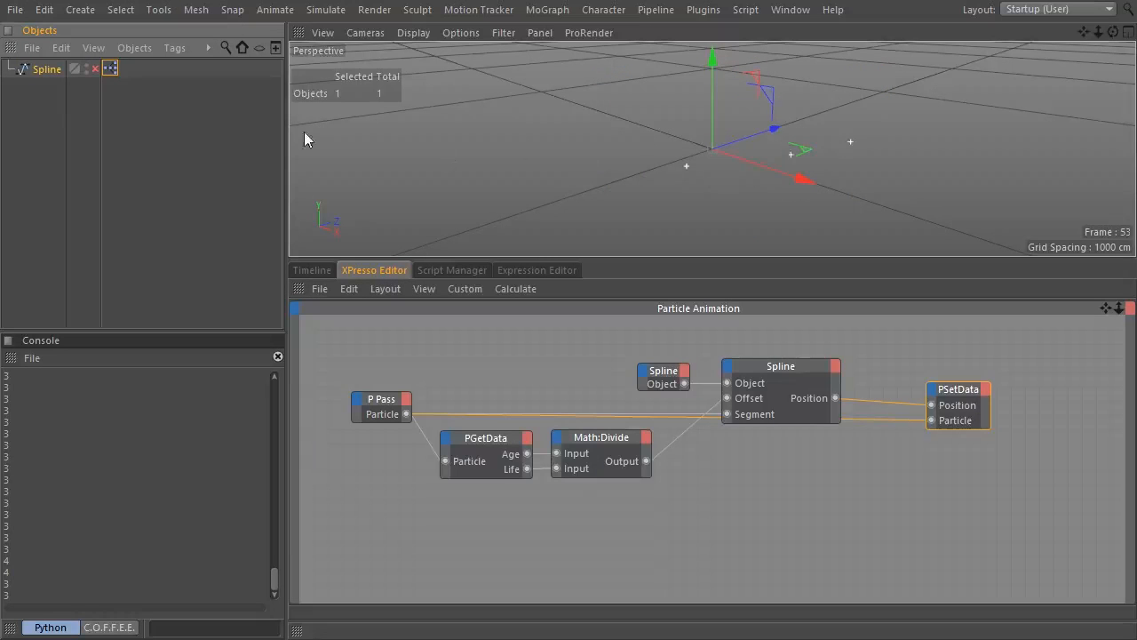
left_click(95, 69)
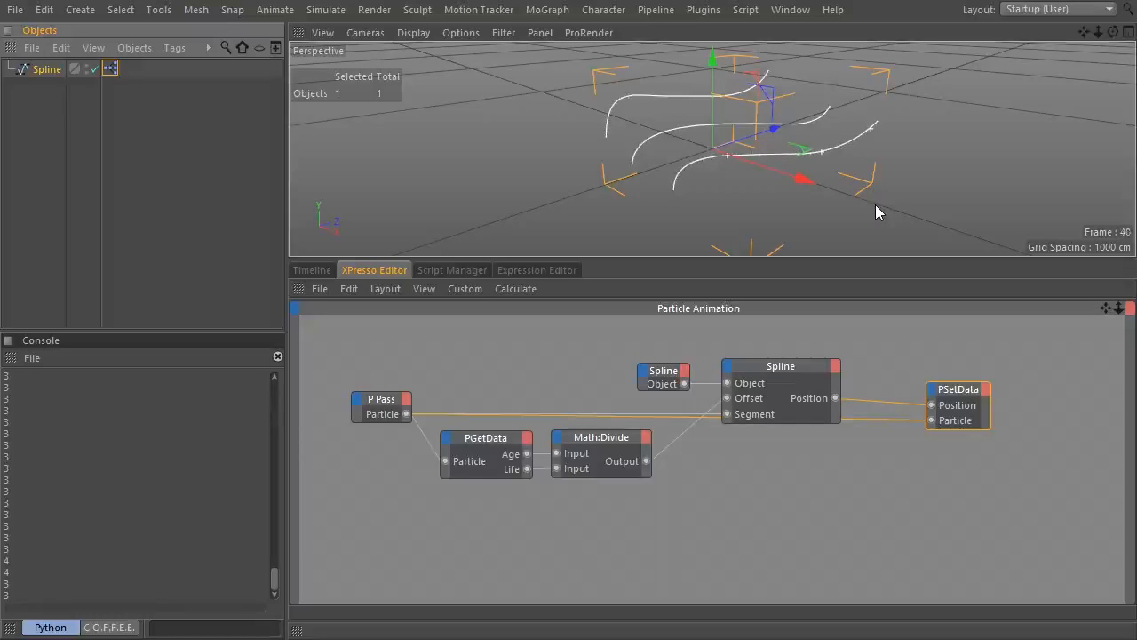
Reposition both Spline nodes and reorder the Spline operator's inputs so Segment sits above Offset.
left_click_drag(596, 332, 806, 391)
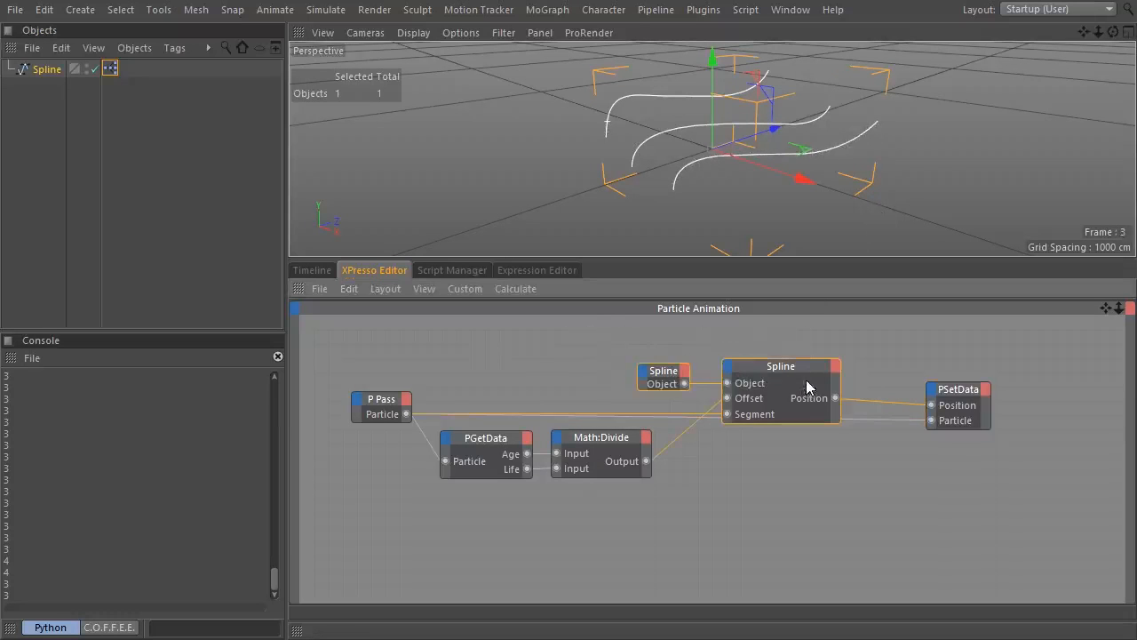
left_click(806, 360)
left_click_drag(608, 348, 816, 343)
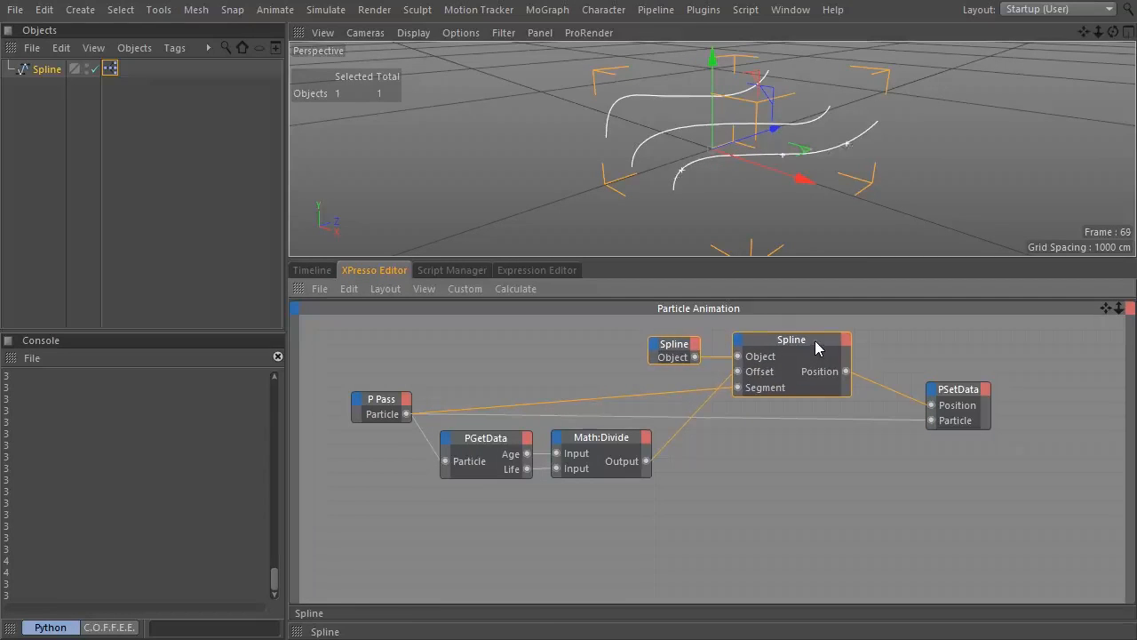
left_click_drag(752, 371, 757, 389)
left_click_drag(775, 341, 772, 356)
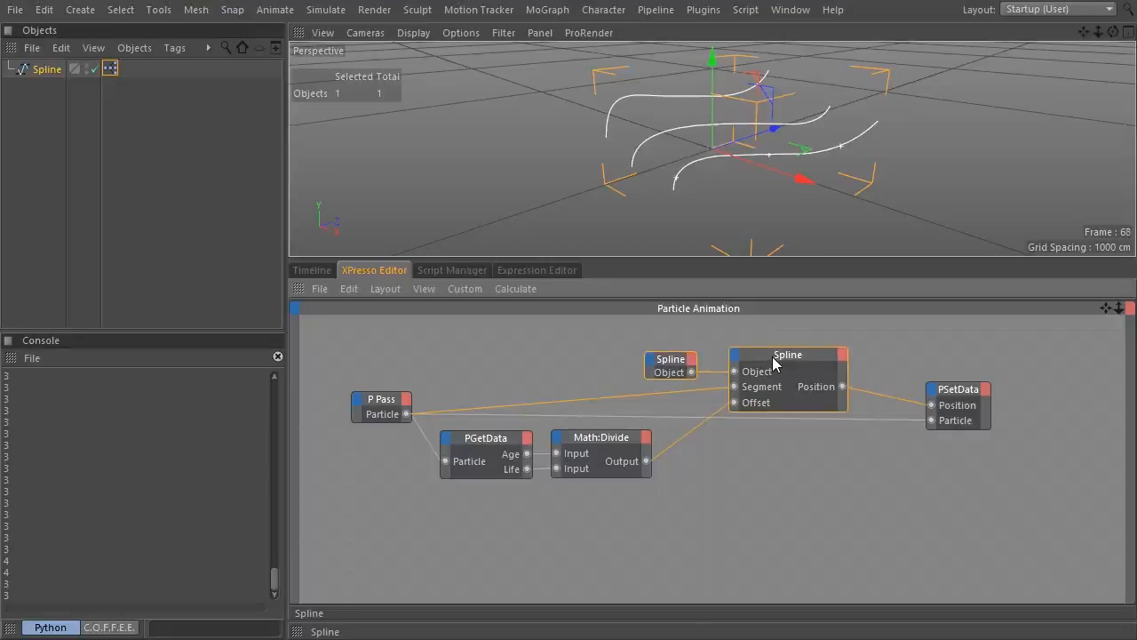
Return the Particle Animation group to the Standard view.
right_click(738, 308)
mouse_move(809, 406)
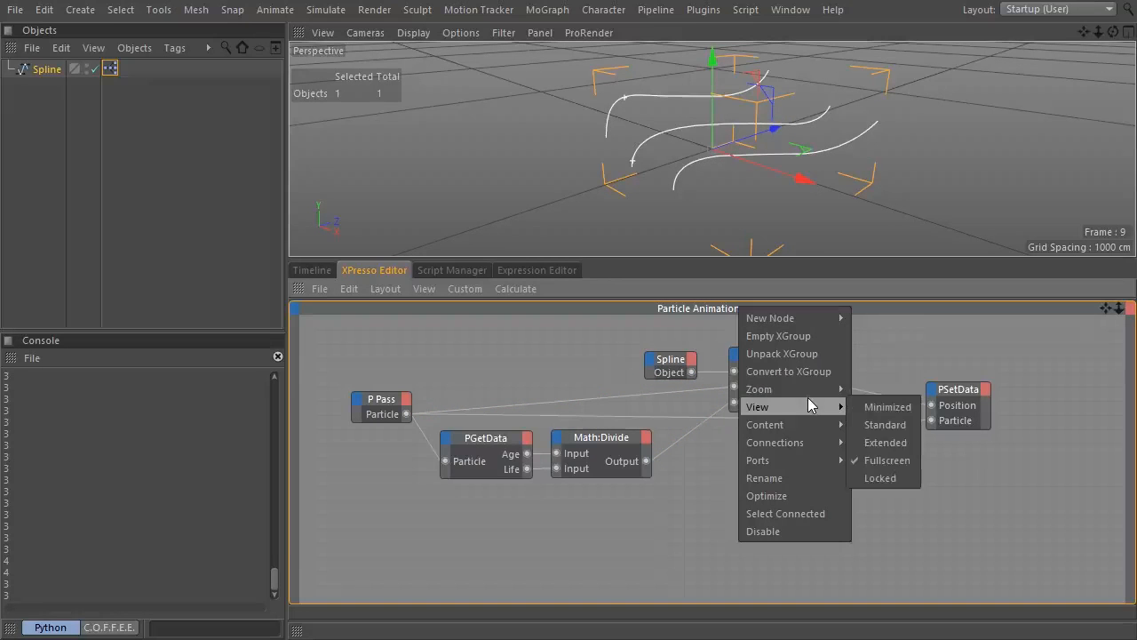
left_click(877, 428)
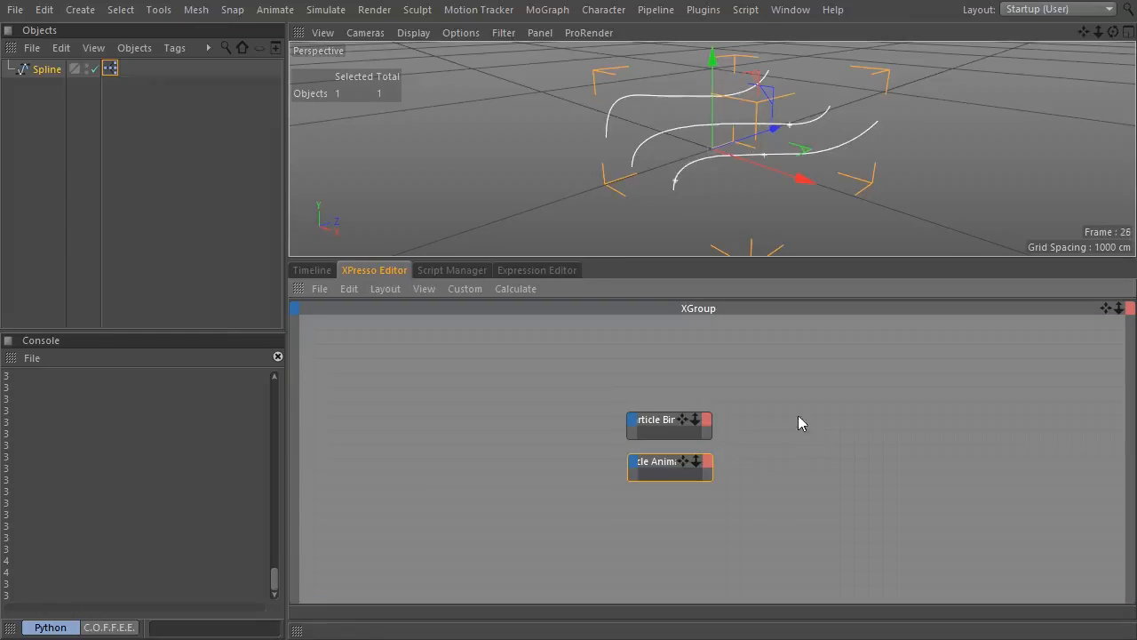
Show the Particle Birth group in Fullscreen view and shift both Spline nodes and PSetData farther away from PBorn.
right_click(655, 423)
mouse_move(729, 451)
left_click(818, 503)
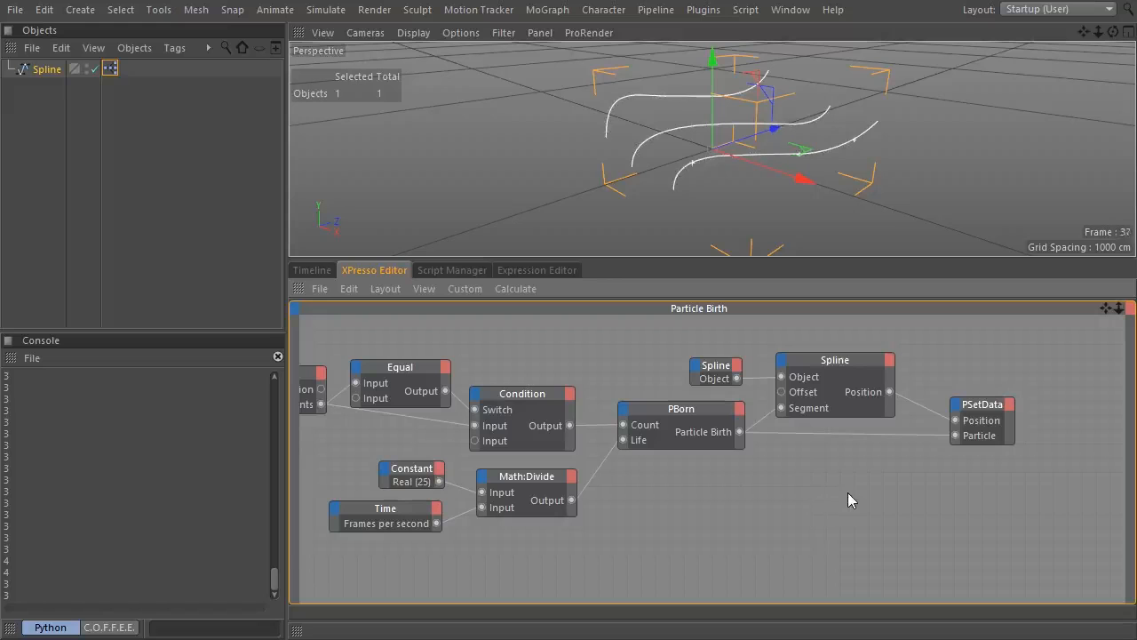
left_click_drag(1051, 457, 832, 360)
left_click_drag(674, 347, 909, 374)
left_click_drag(1037, 489, 955, 395, "shift")
left_click_drag(810, 362, 936, 361)
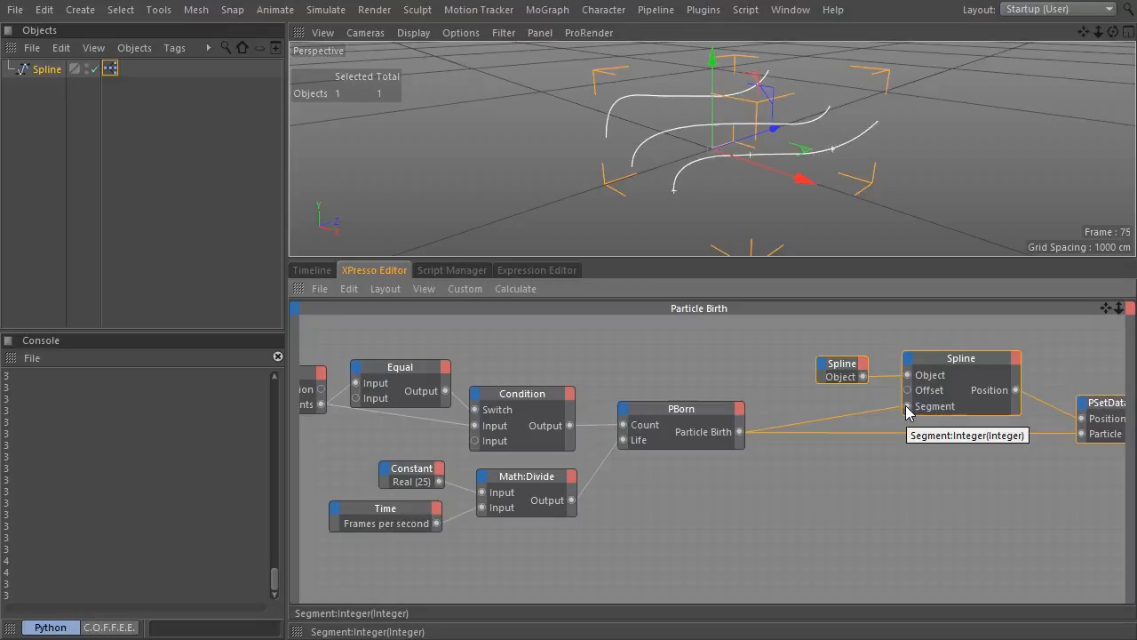
Add a Math node in the space beside PBorn and set its function to Modulo.
left_click(820, 451)
right_click(822, 371)
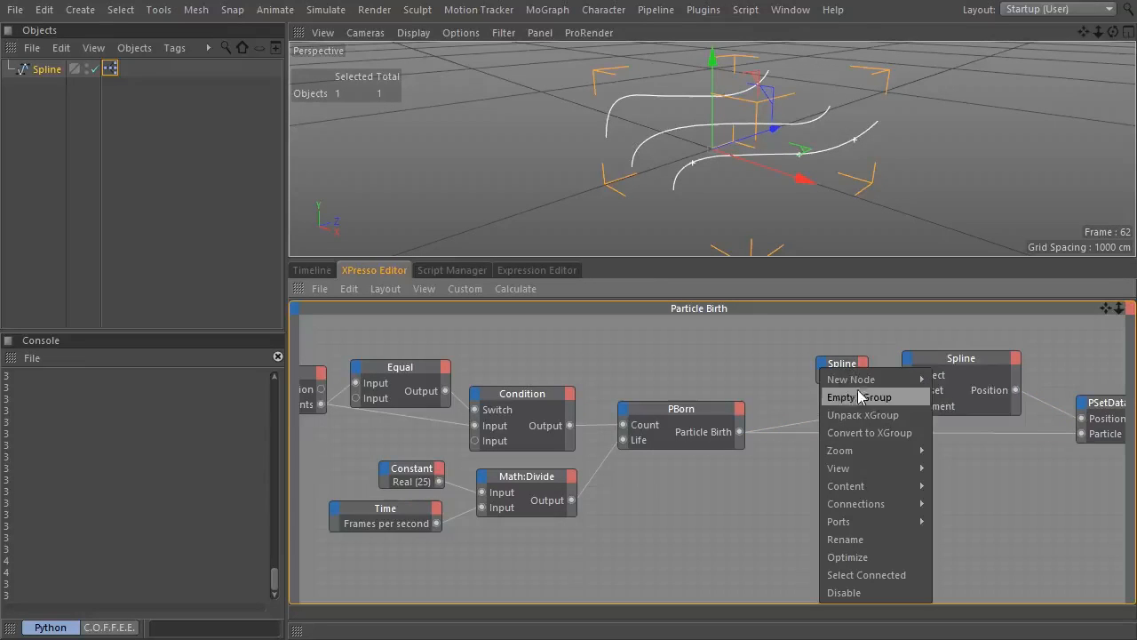
mouse_move(851, 379)
mouse_move(964, 379)
mouse_move(1062, 433)
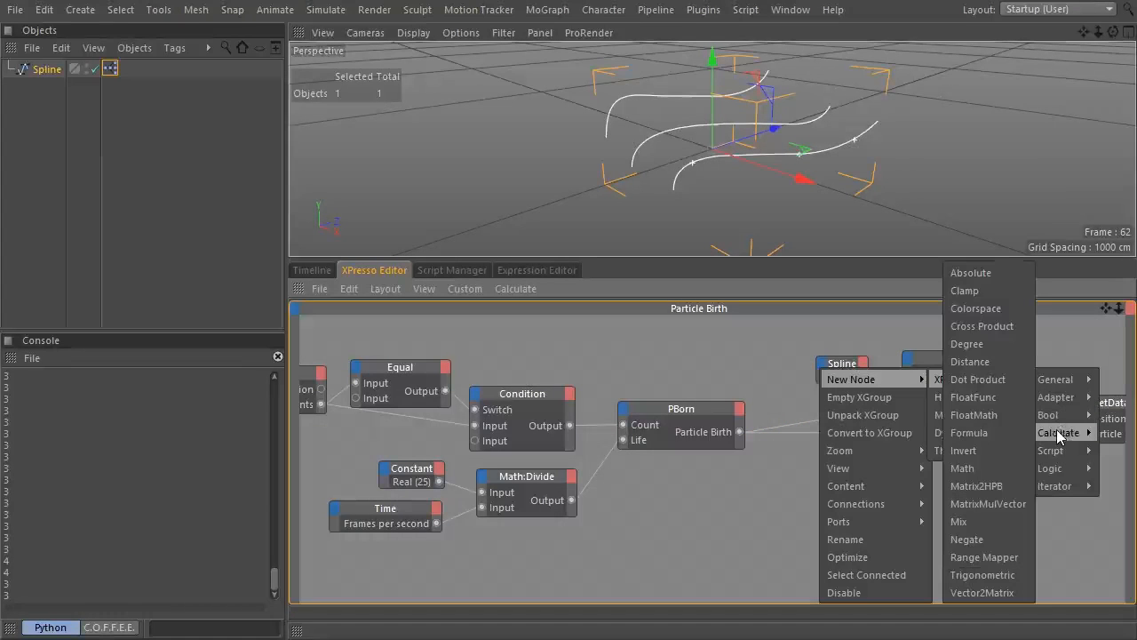
left_click(969, 468)
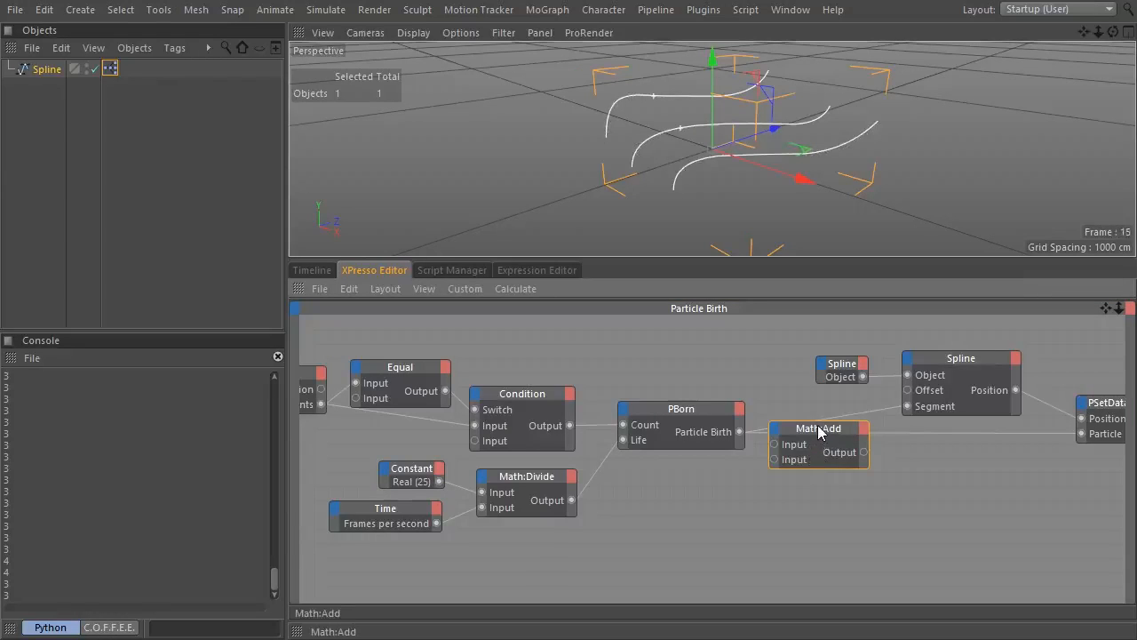
left_click_drag(819, 444, 859, 472)
double_click(859, 467)
left_click(292, 236)
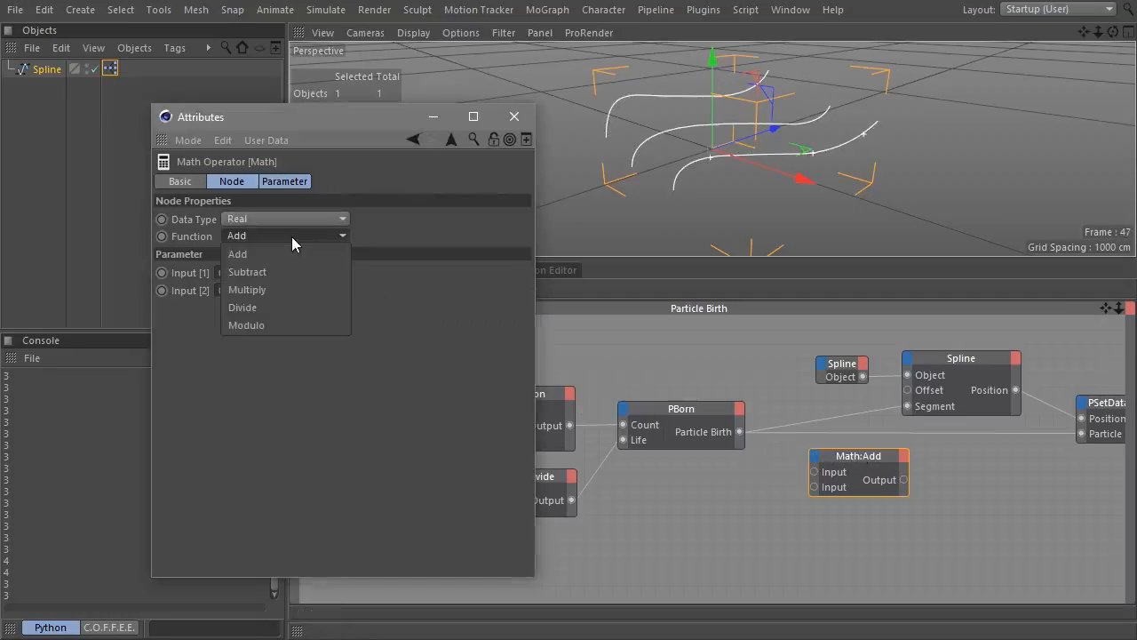
left_click(289, 324)
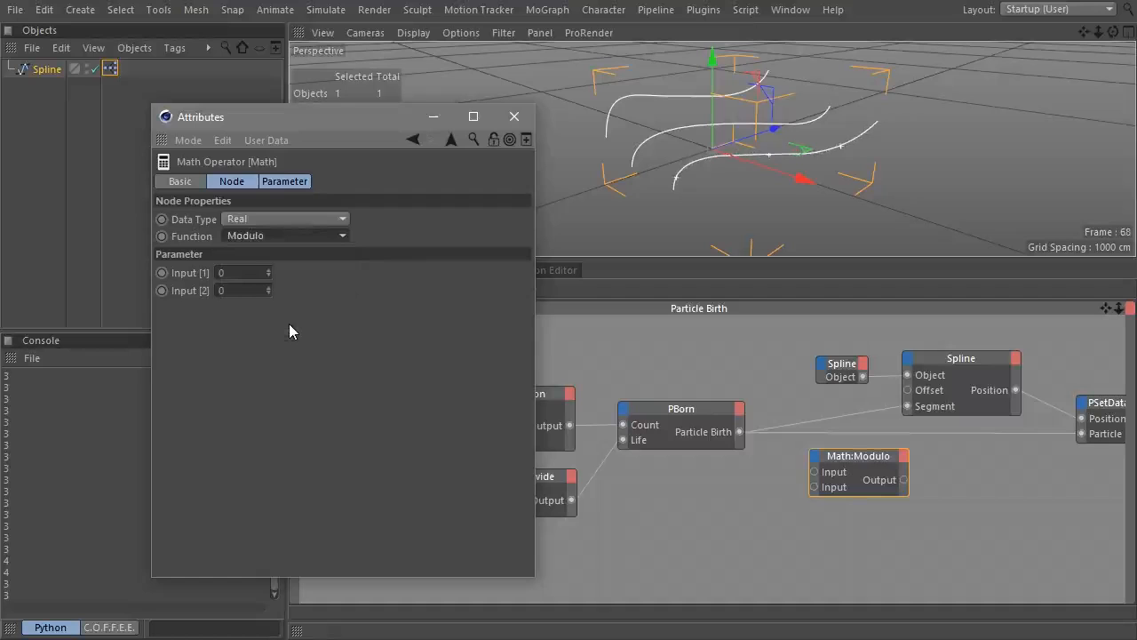
left_click(515, 116)
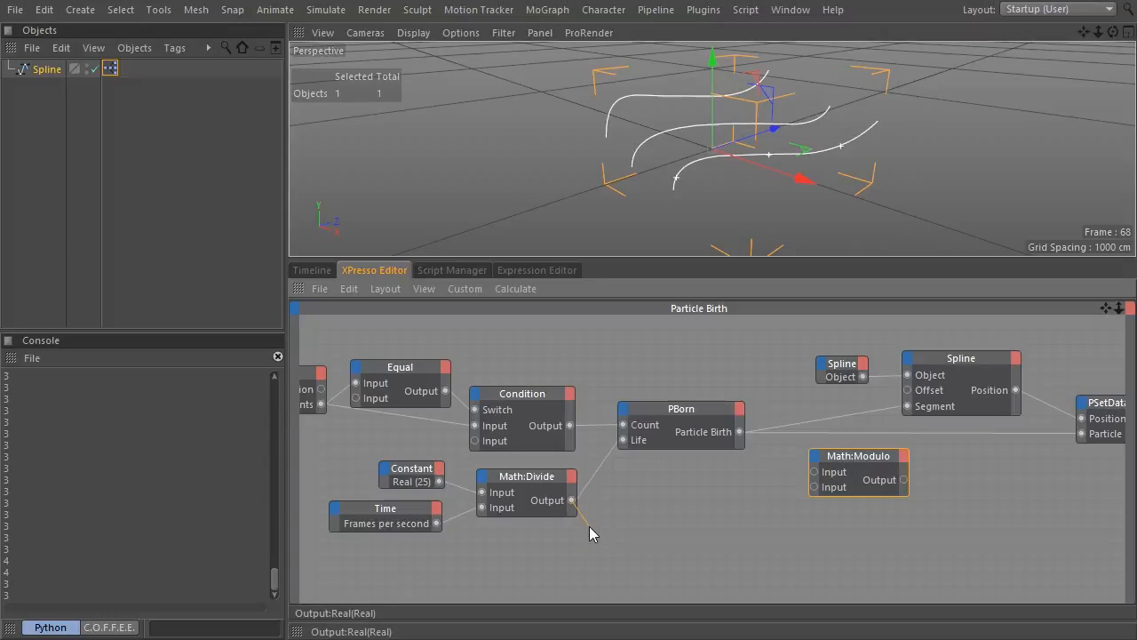
Connect the Condition node's Output to the second input of Math:Modulo and place the Modulo node lower in the graph.
middle_click_drag(575, 557, 714, 548)
left_click_drag(707, 418, 952, 478)
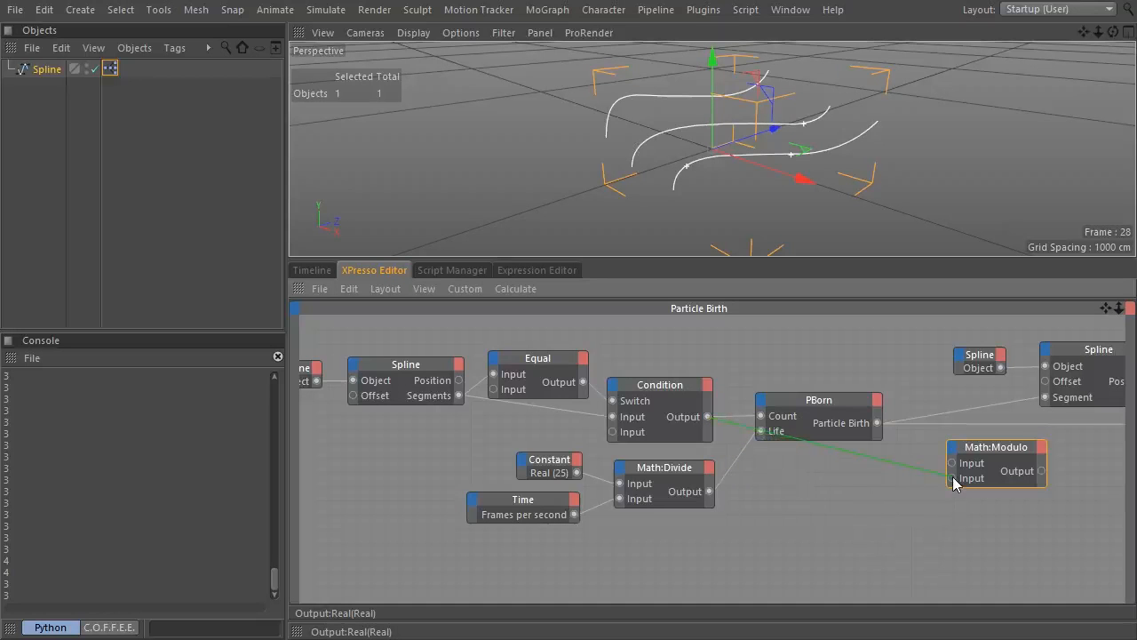
middle_click_drag(960, 503, 716, 490)
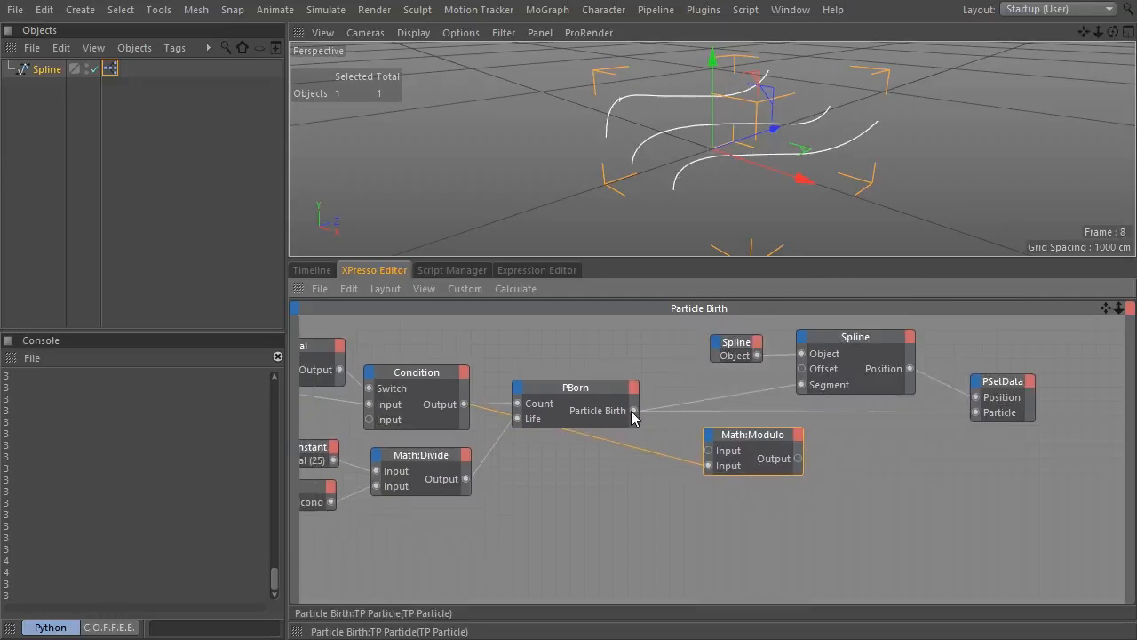
left_click_drag(634, 411, 703, 455)
left_click_drag(749, 436, 765, 495)
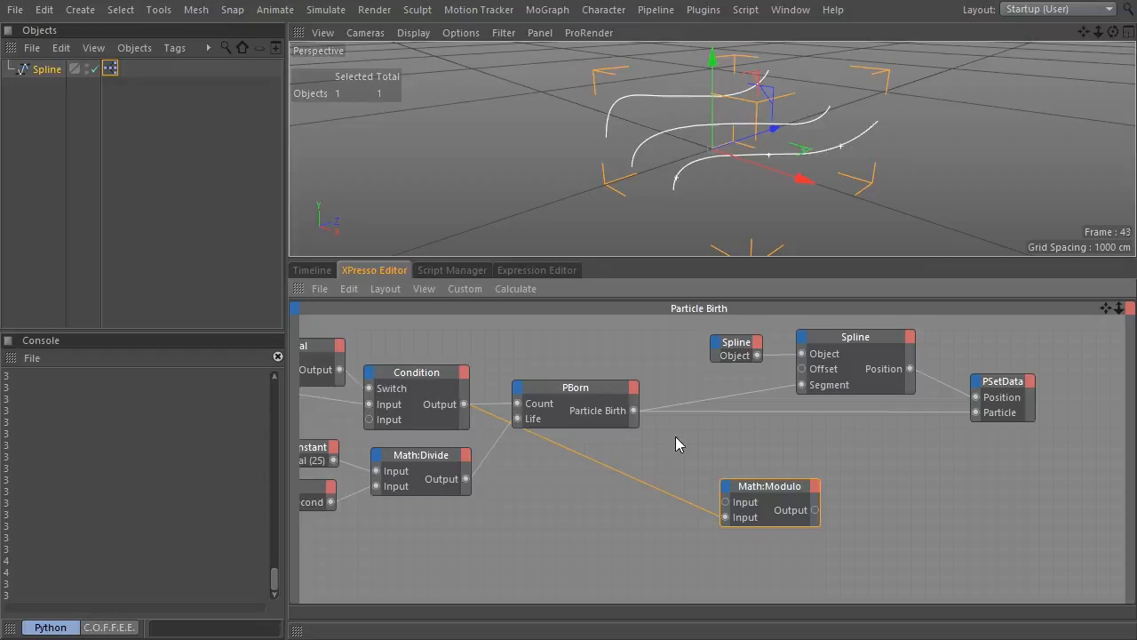
Add a Universal adapter node between PBorn and Math:Modulo and set its data type to Integer.
right_click(684, 435)
mouse_move(708, 381)
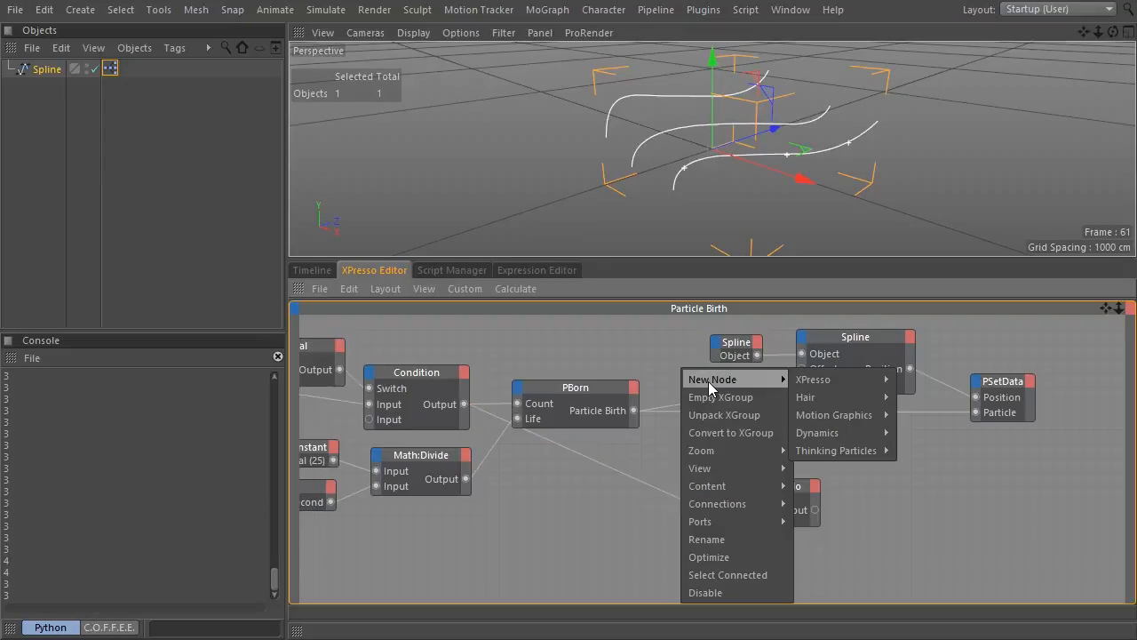
mouse_move(875, 388)
mouse_move(935, 398)
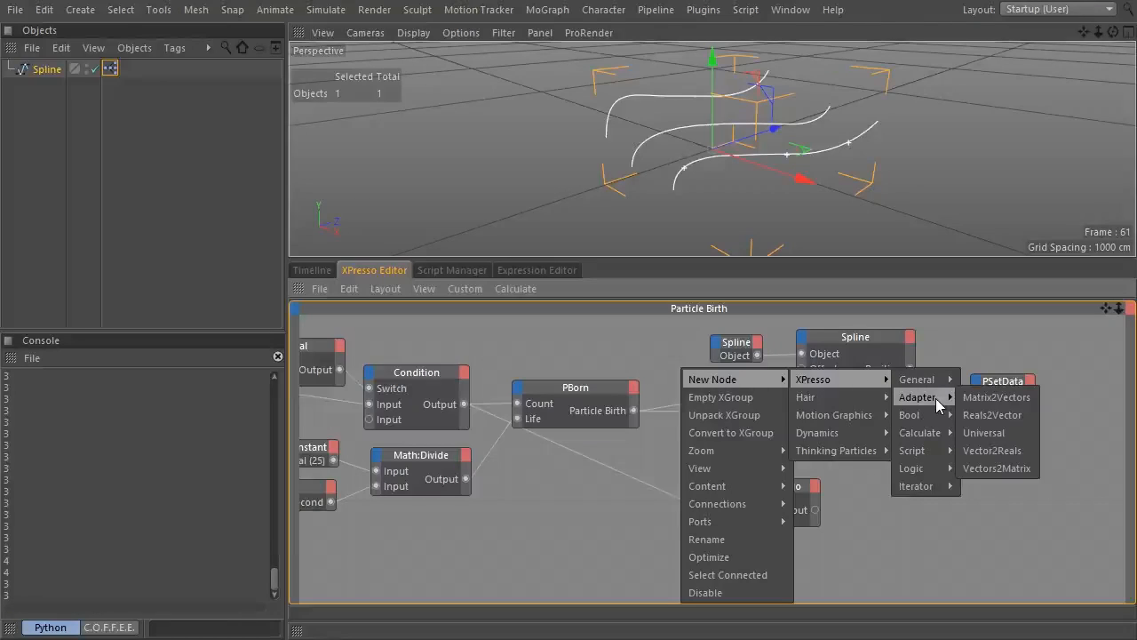
left_click(1012, 430)
left_click_drag(680, 436, 696, 444)
double_click(693, 444)
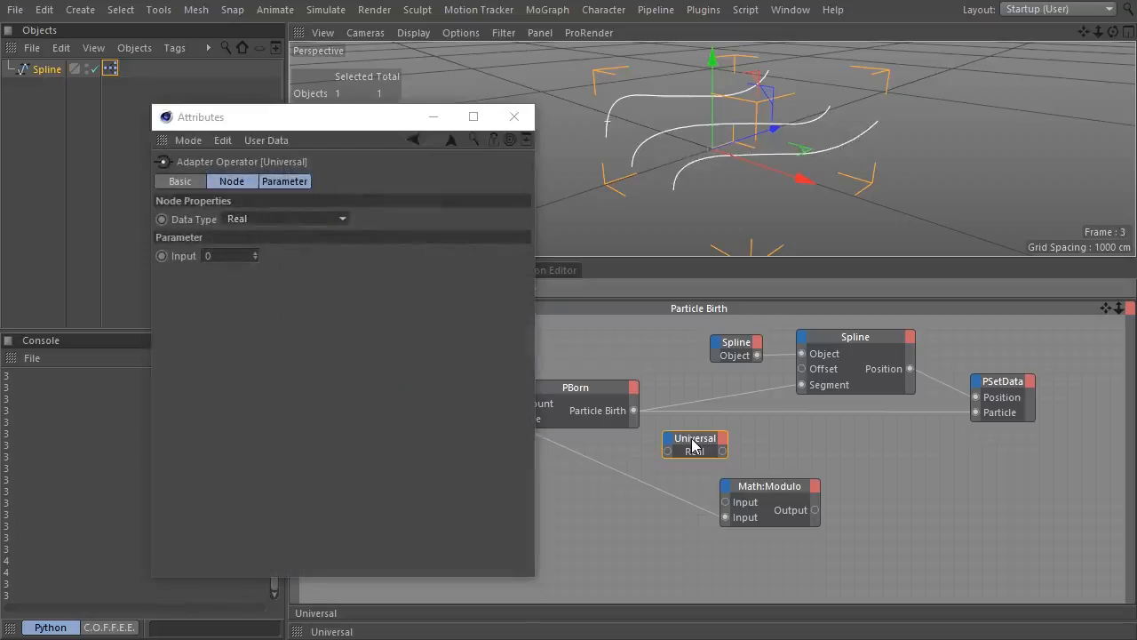
left_click(294, 220)
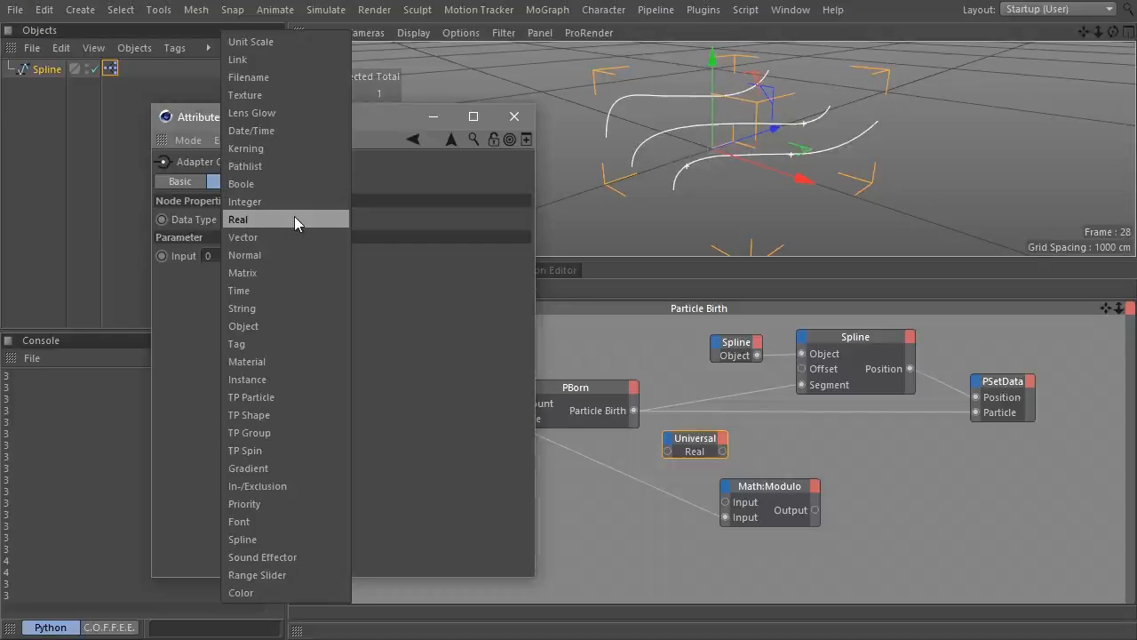
left_click(300, 204)
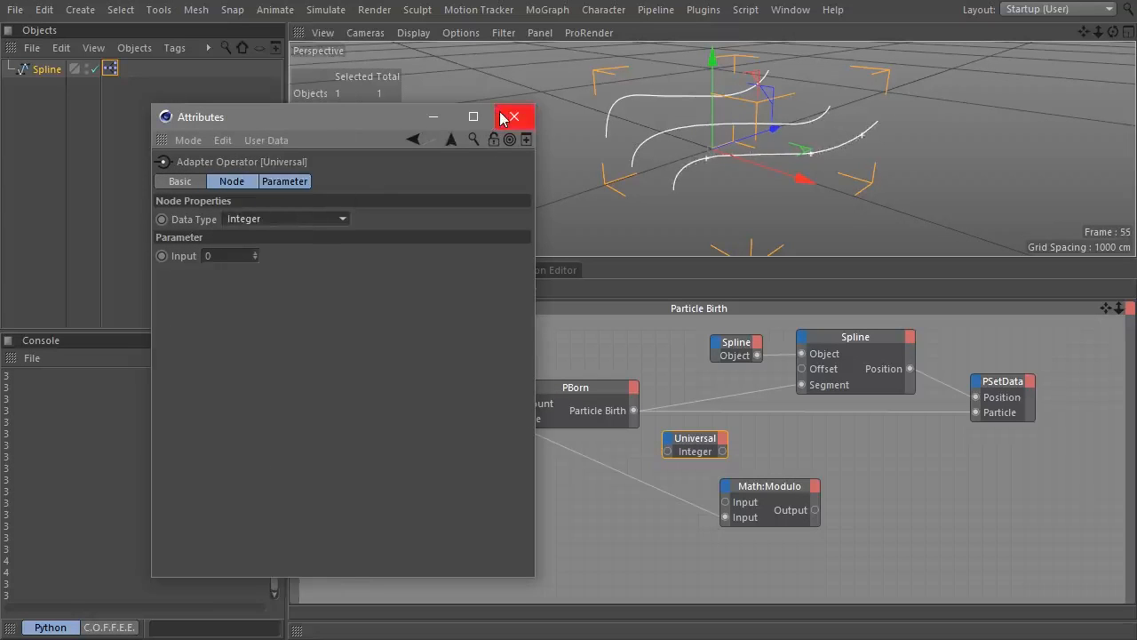
left_click(508, 116)
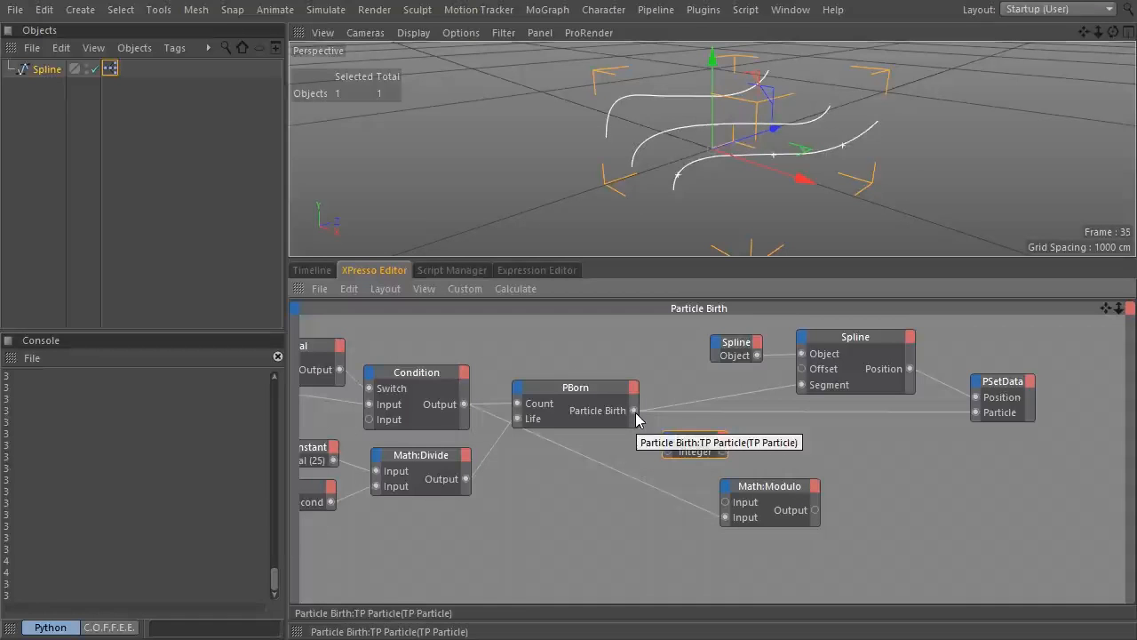
Route PBorn's Particle Birth through the Universal node into Math:Modulo's first input, and connect Modulo's Output to the Spline operator's Segment.
left_click_drag(635, 411, 727, 508)
left_click_drag(775, 488, 822, 474)
left_click_drag(793, 368, 1040, 418)
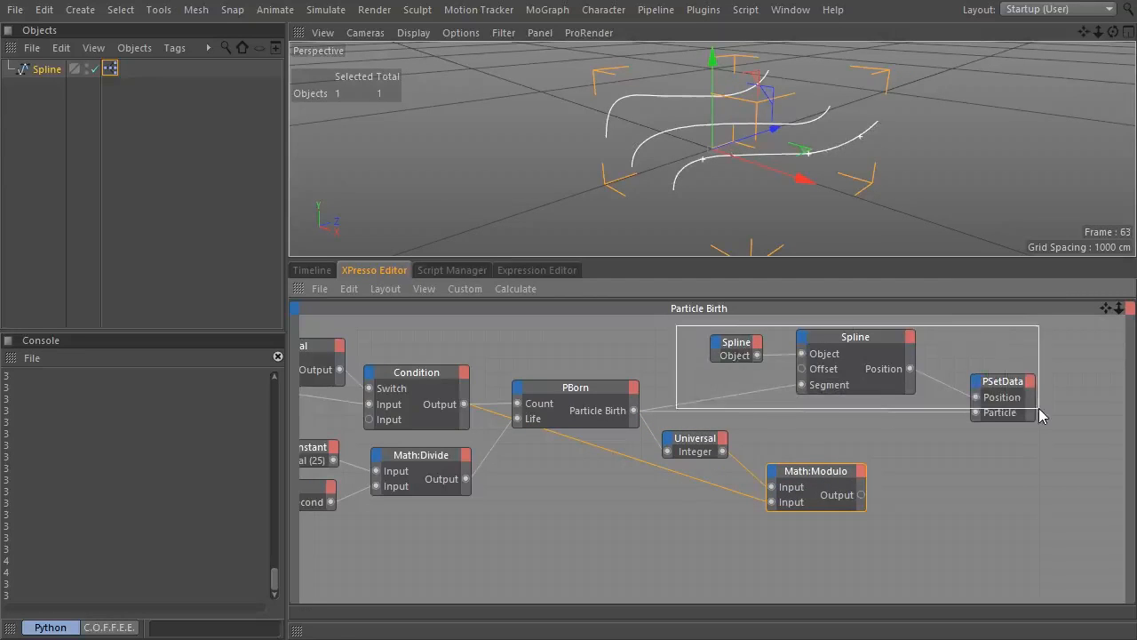
left_click_drag(833, 345, 971, 349)
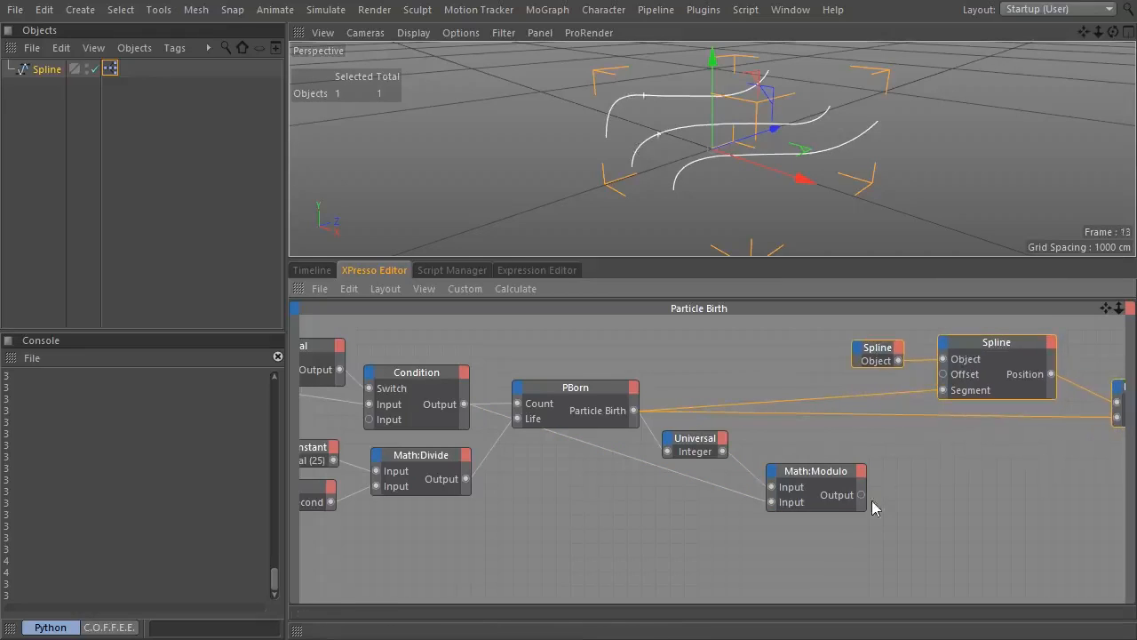
left_click_drag(861, 495, 944, 395)
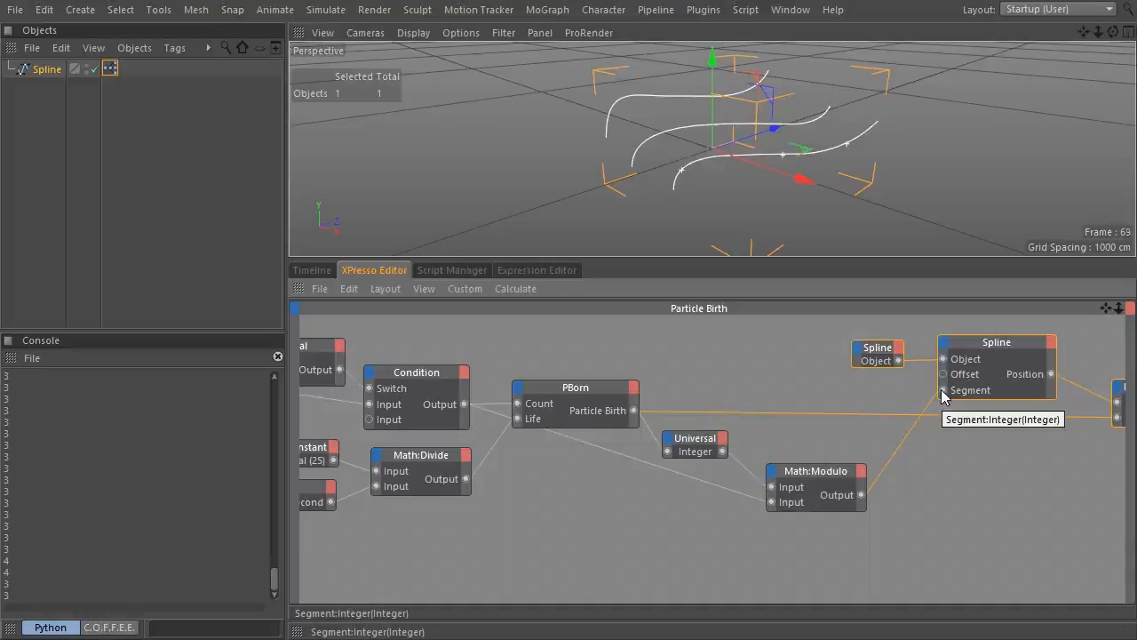
left_click(868, 346)
left_click_drag(871, 351, 879, 350)
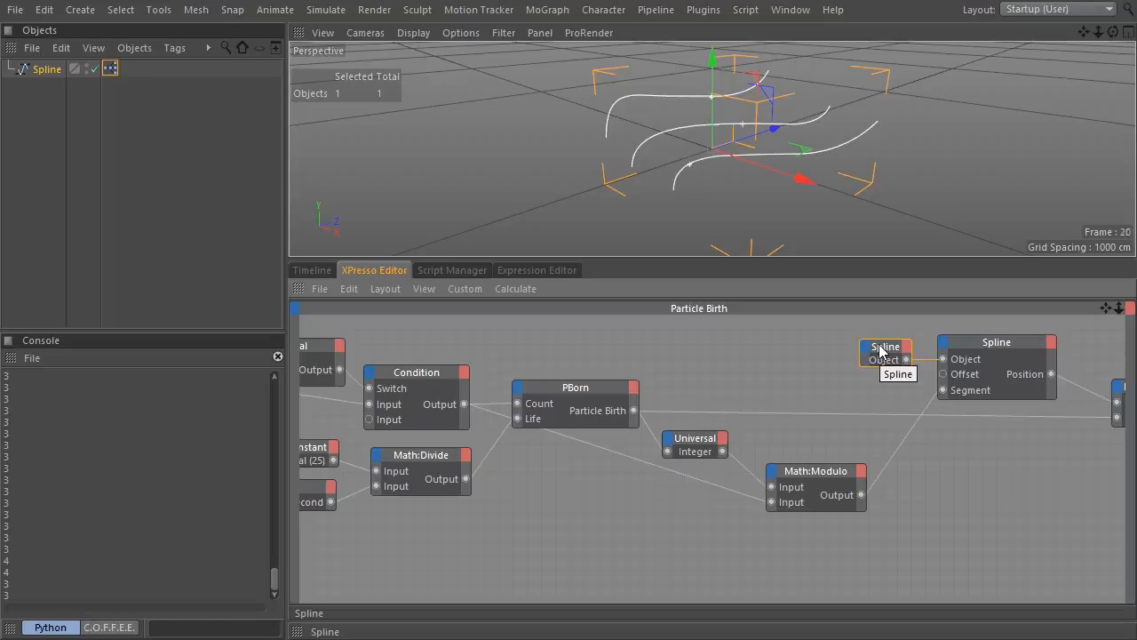
Return the Particle Birth group to Standard view and show the Particle Animation group in Fullscreen view.
right_click(684, 311)
mouse_move(759, 412)
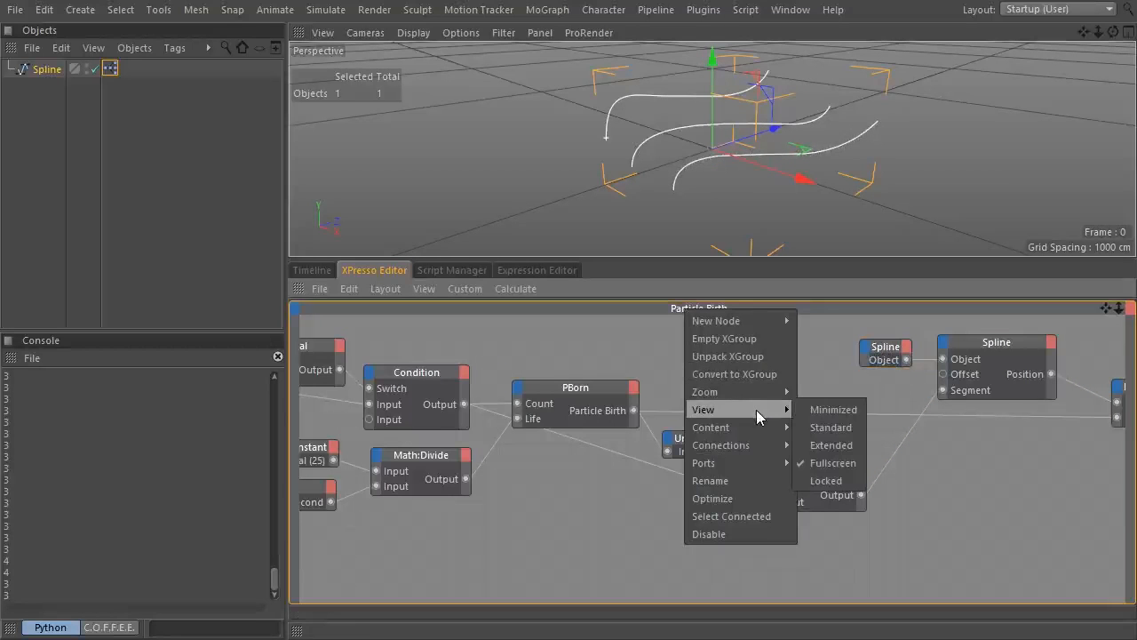
left_click(845, 430)
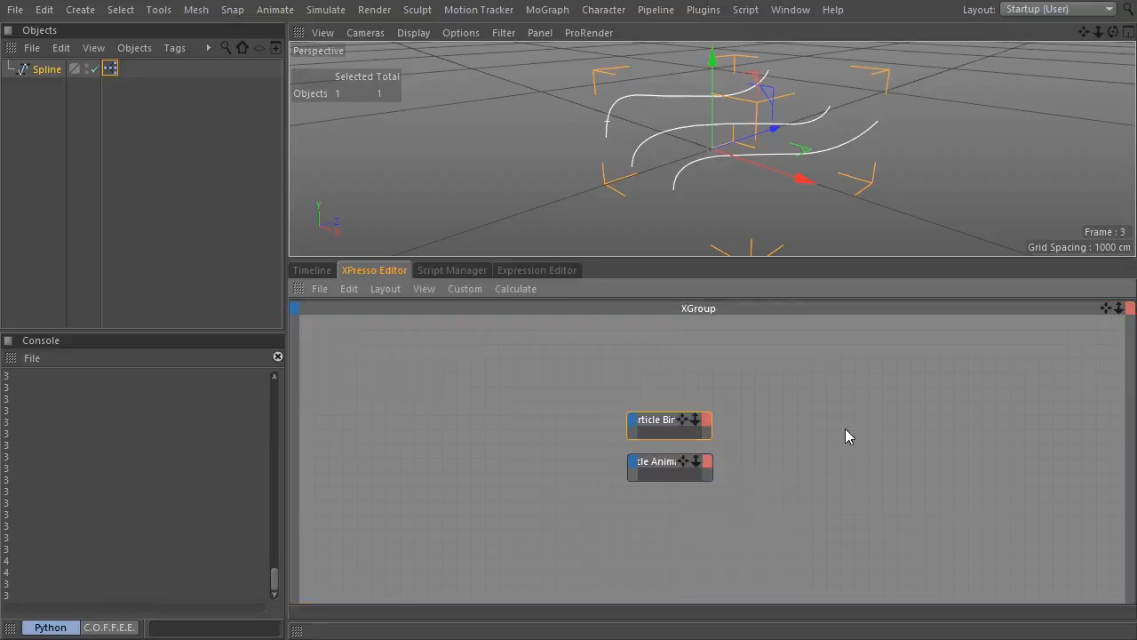
right_click(655, 460)
mouse_move(706, 455)
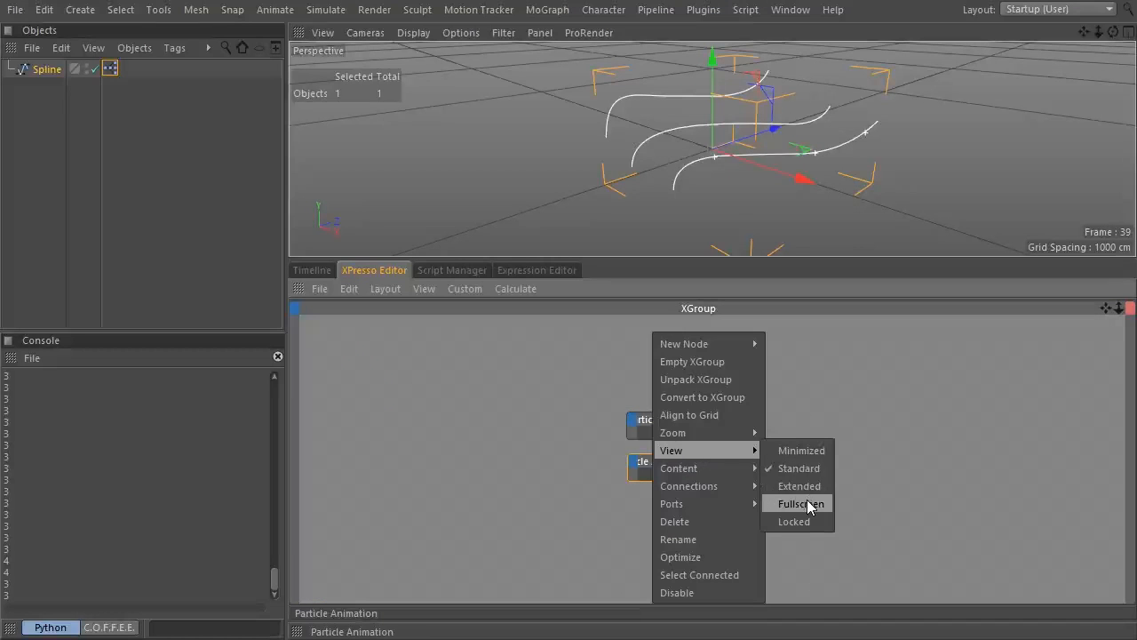
left_click(806, 504)
Add an Integer Universal adapter node above P Pass and connect P Pass's Particle output to its input.
left_click_drag(391, 406, 345, 405)
right_click(479, 487)
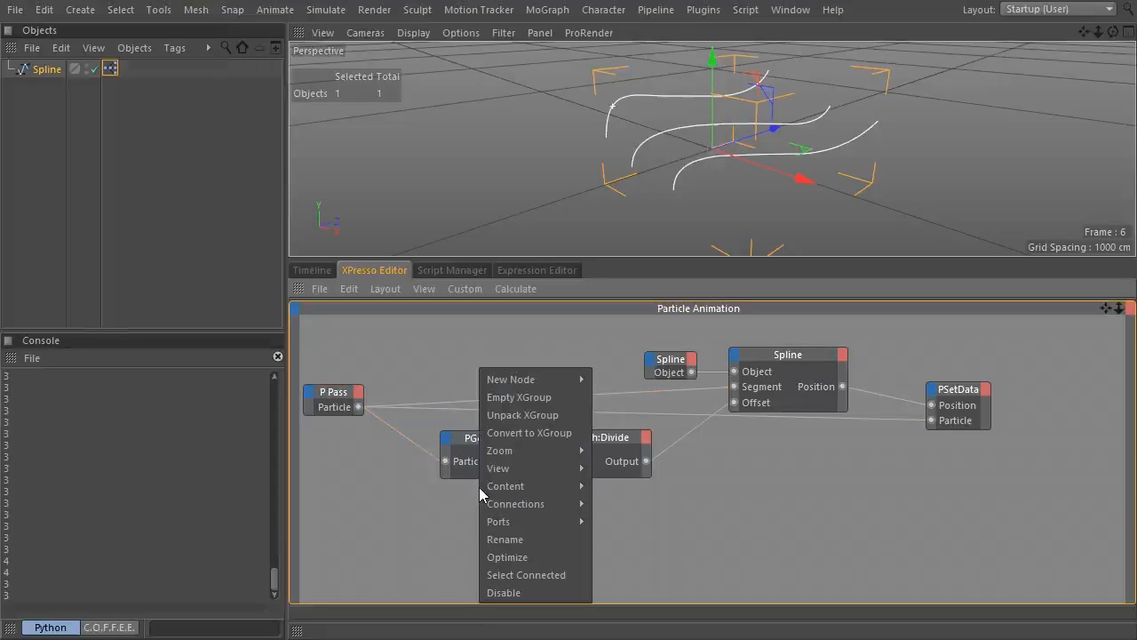
mouse_move(533, 379)
mouse_move(665, 380)
mouse_move(745, 402)
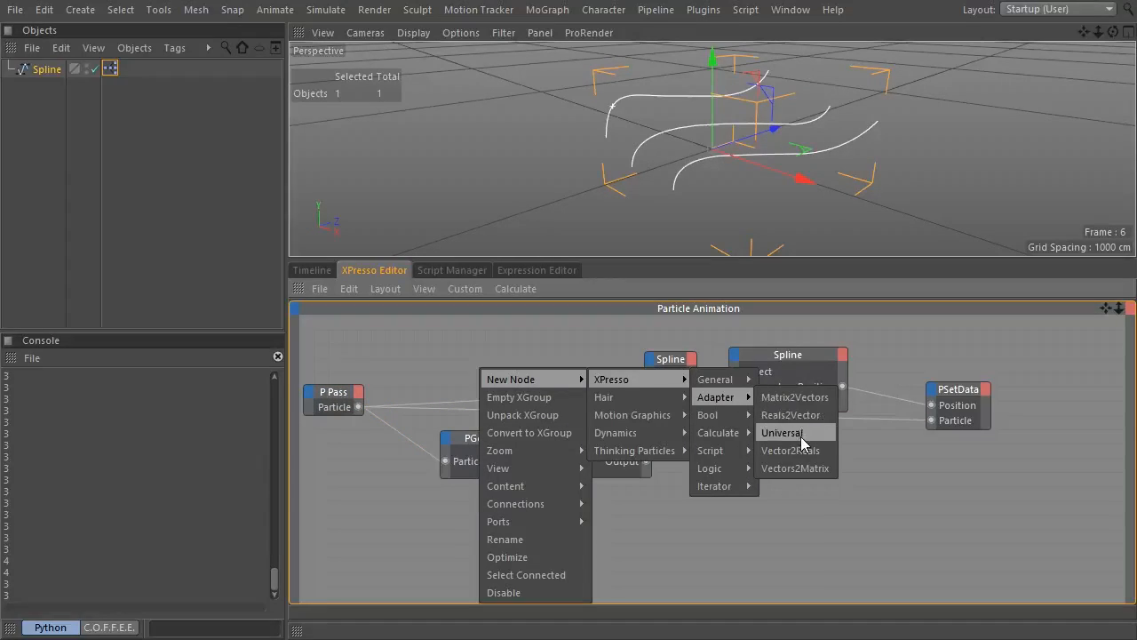
left_click(800, 436)
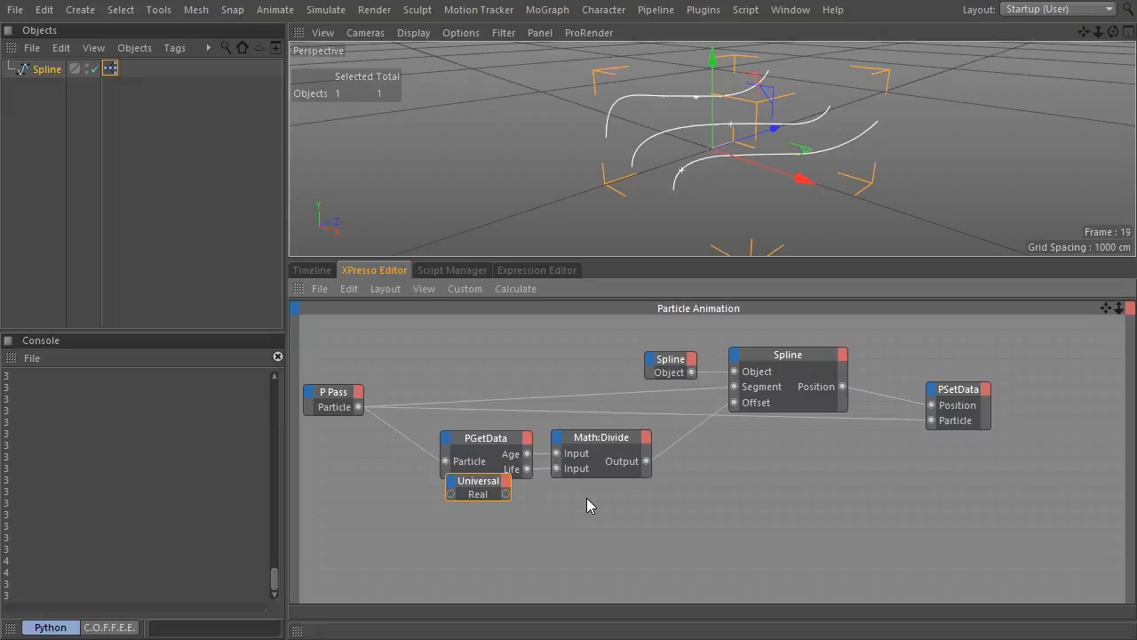
key("shift+F5")
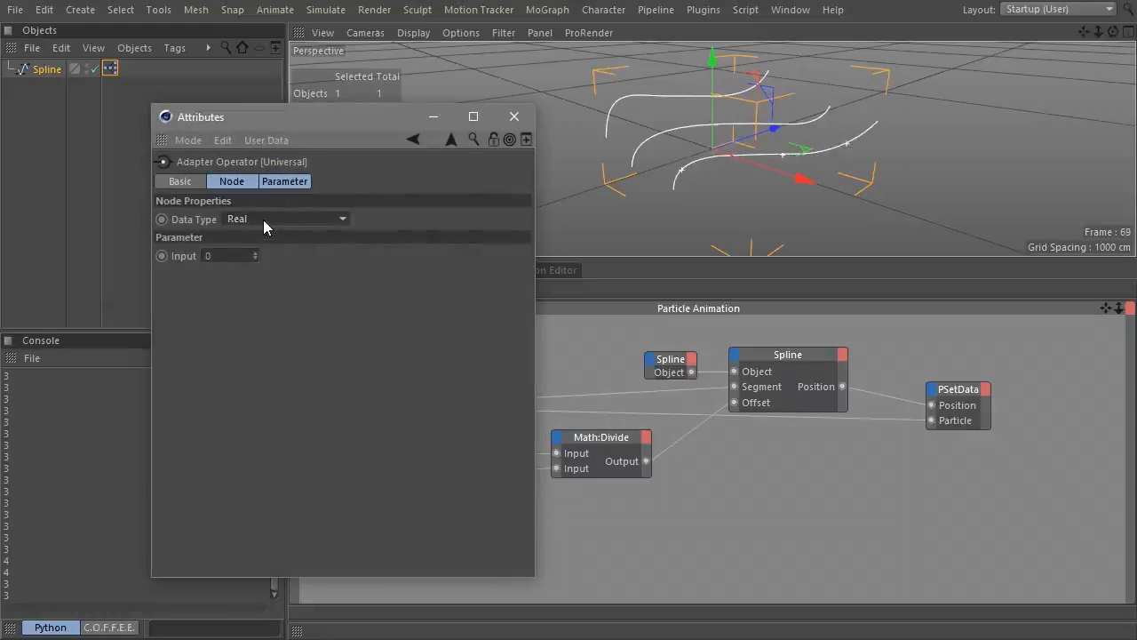
left_click(263, 220)
left_click(264, 201)
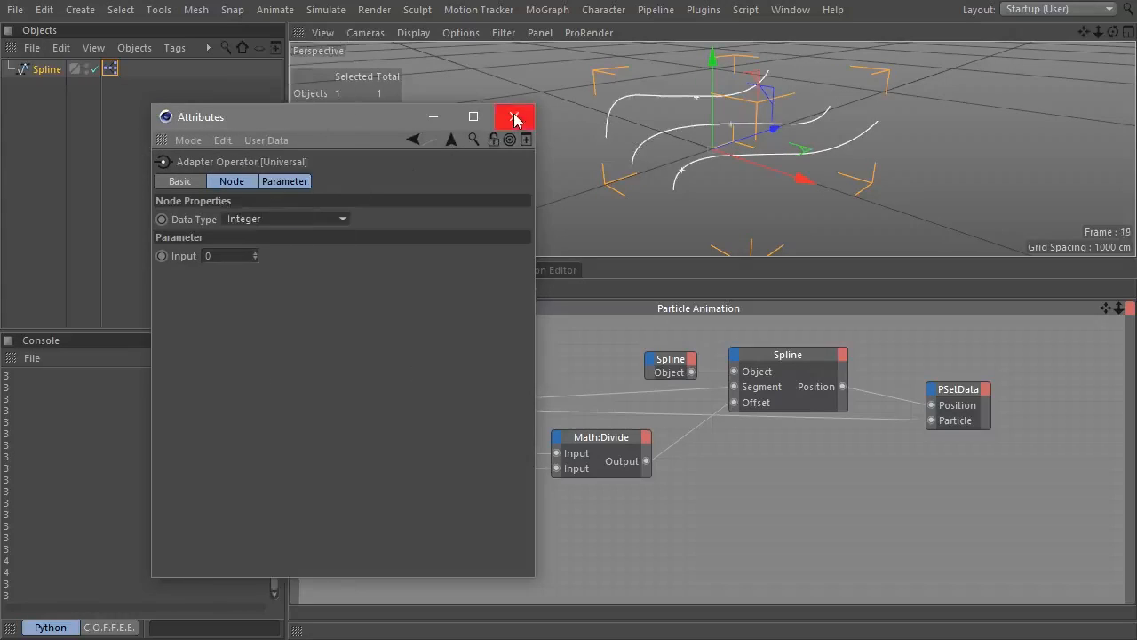
left_click(513, 117)
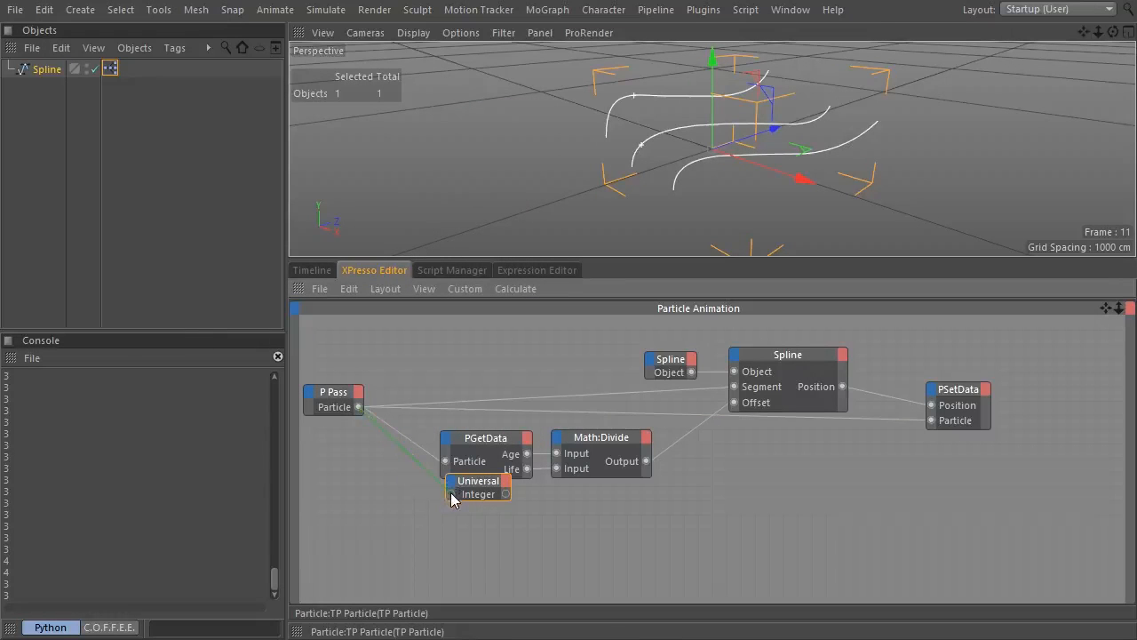
left_click_drag(458, 485, 429, 336)
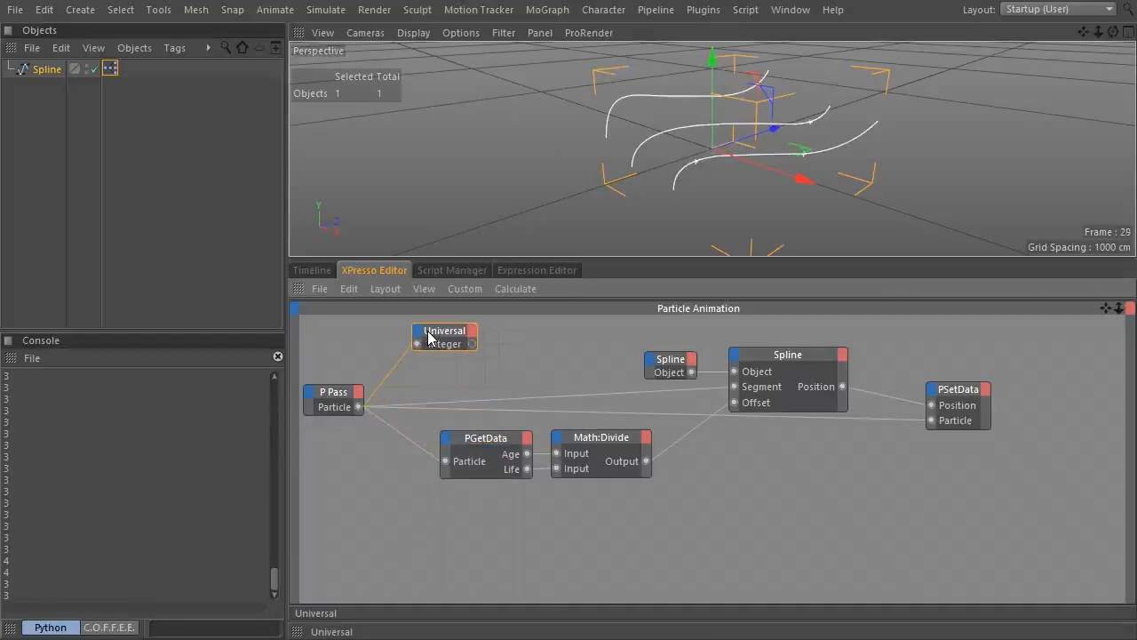
left_click_drag(335, 399, 327, 396)
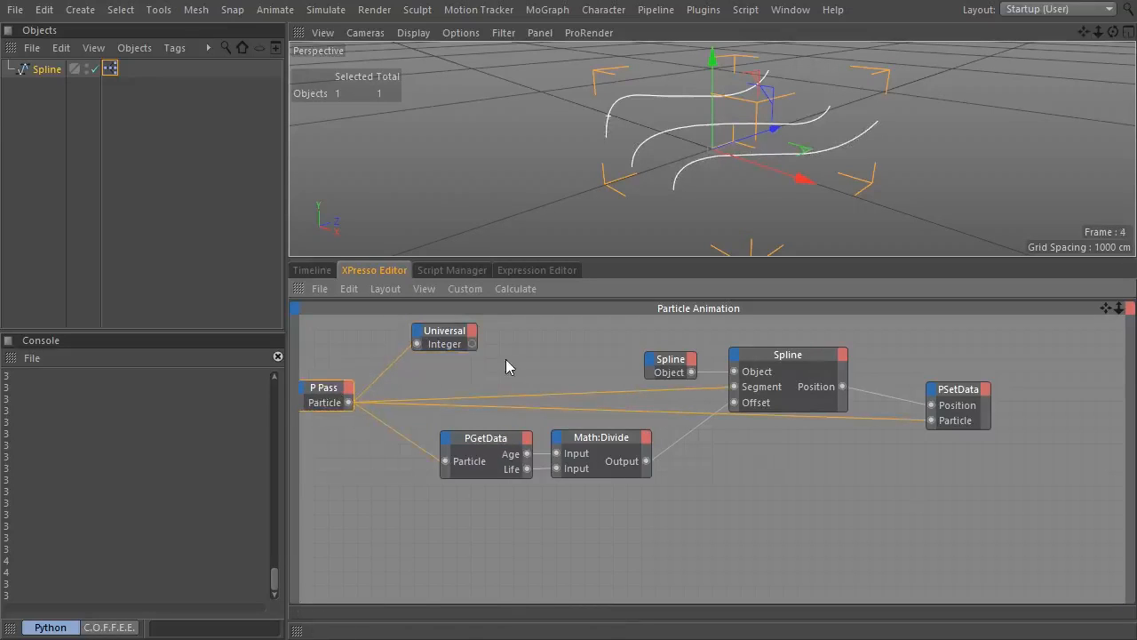
Add a Math node beside the Universal node, set its function to Modulo, and connect Universal's Integer output to its first input.
right_click(535, 339)
mouse_move(586, 348)
mouse_move(684, 349)
mouse_move(794, 404)
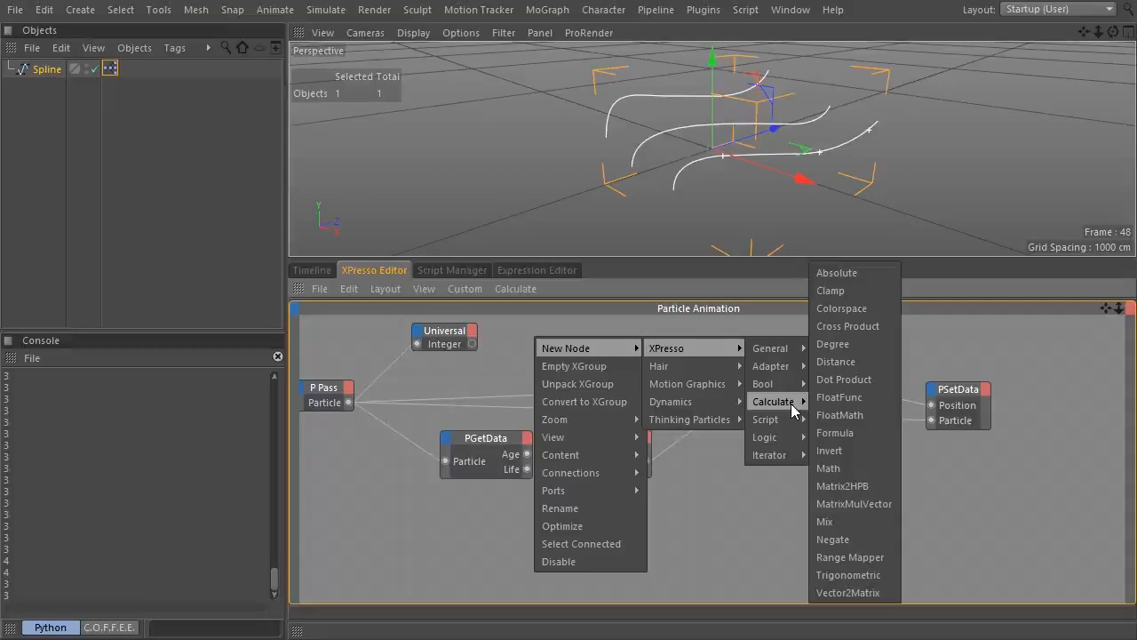
left_click(835, 468)
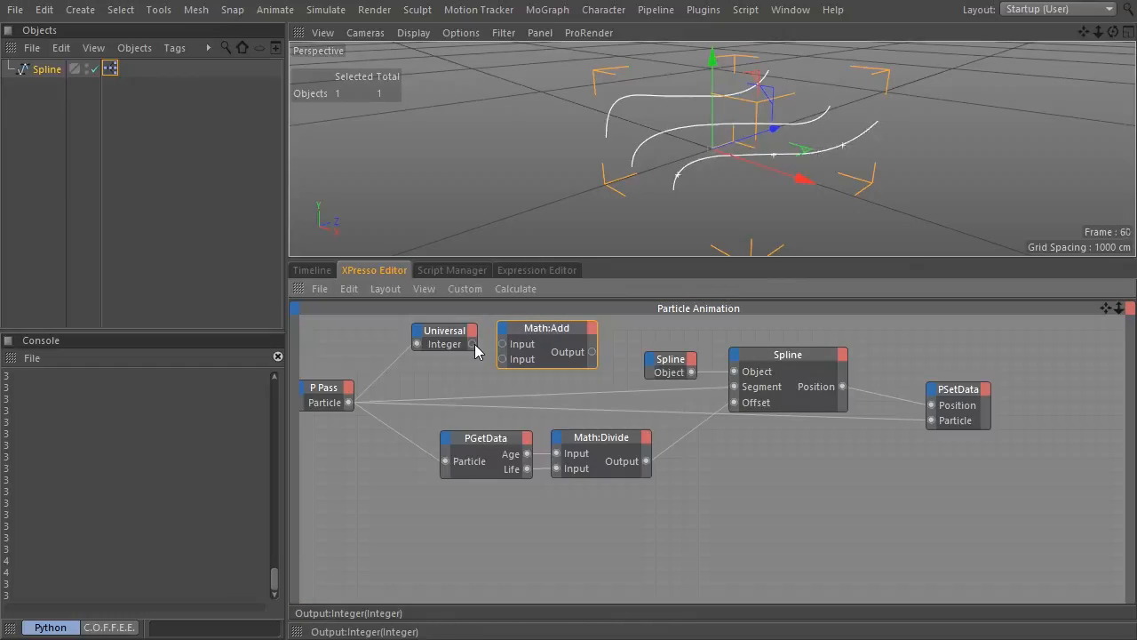
double_click(536, 326)
left_click(298, 236)
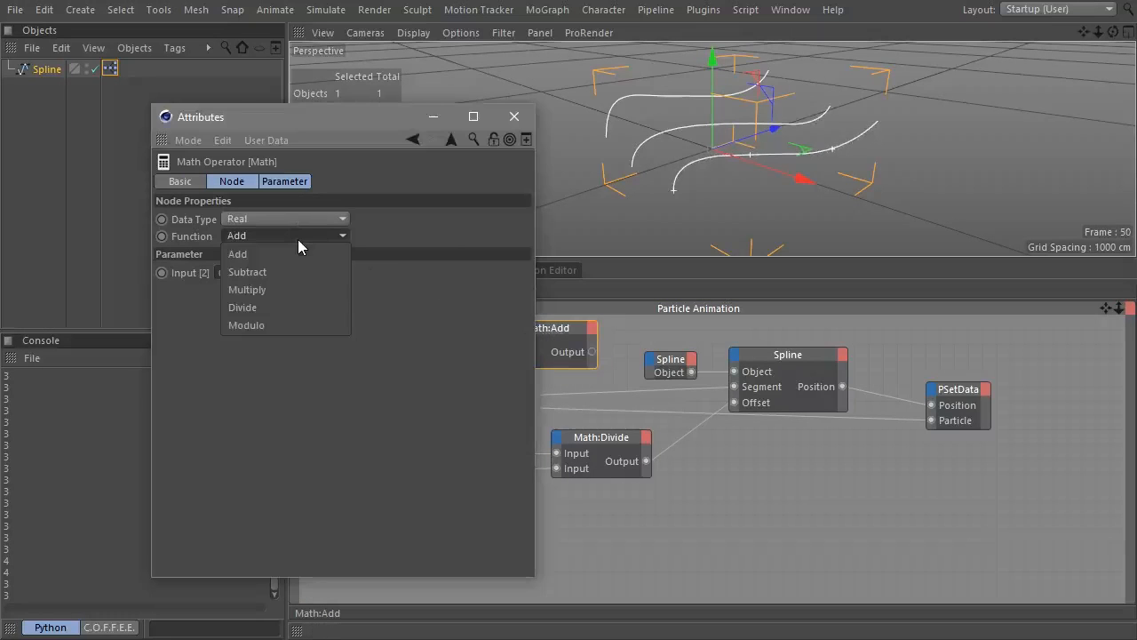
left_click(282, 322)
left_click(514, 117)
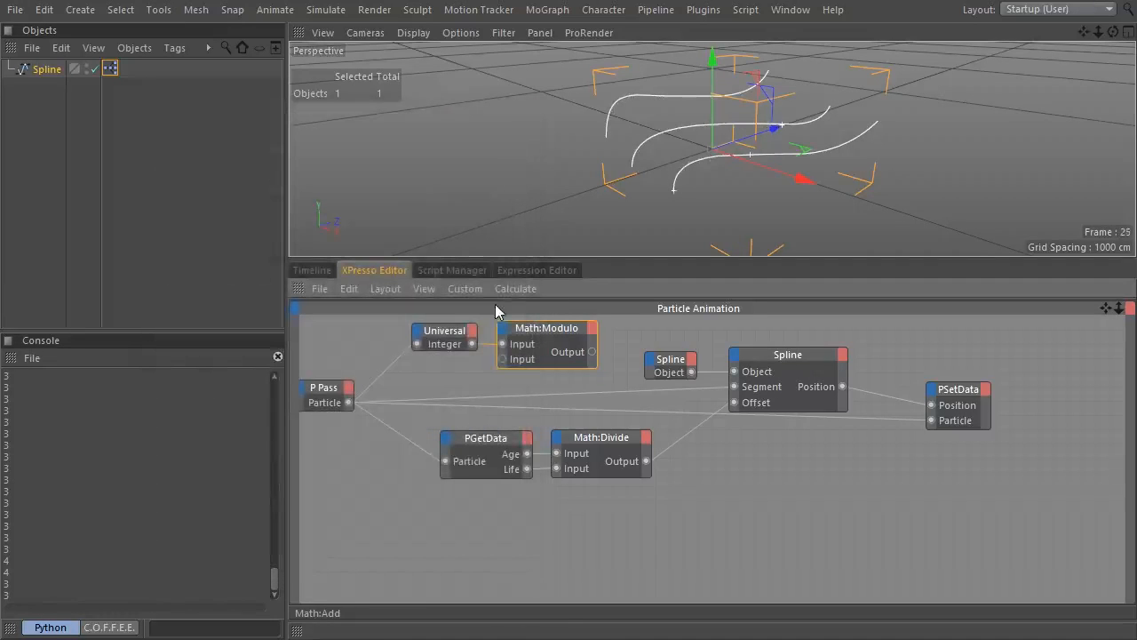
Add a second Spline object node to the Particle Animation group and give it an Object output port.
middle_click_drag(448, 385, 726, 401, "alt")
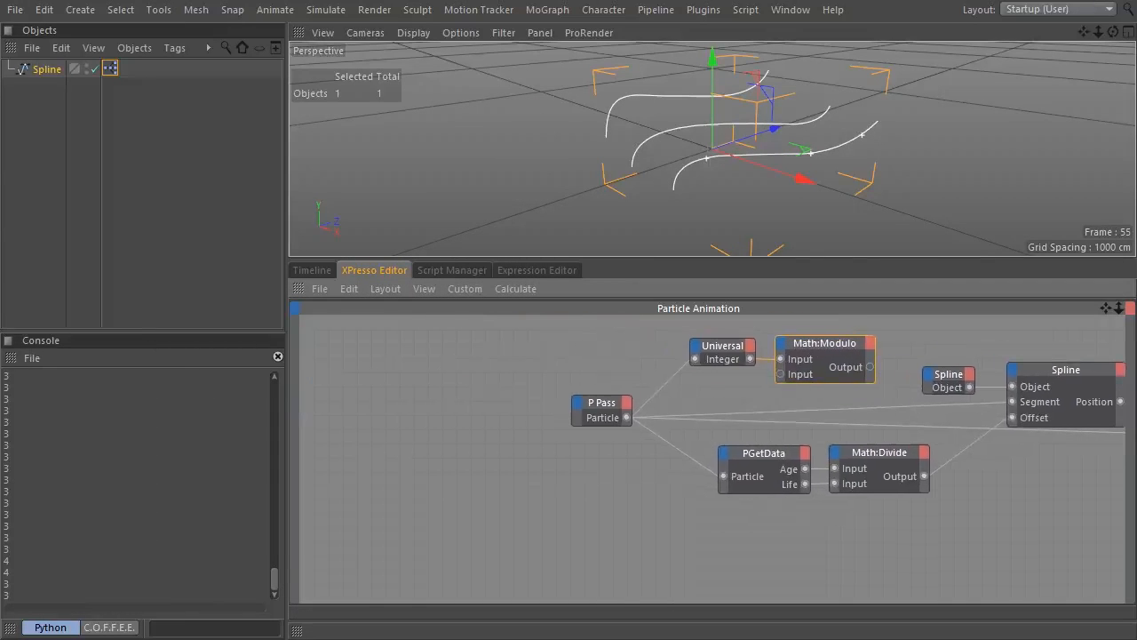
right_click(414, 347)
left_click(770, 360)
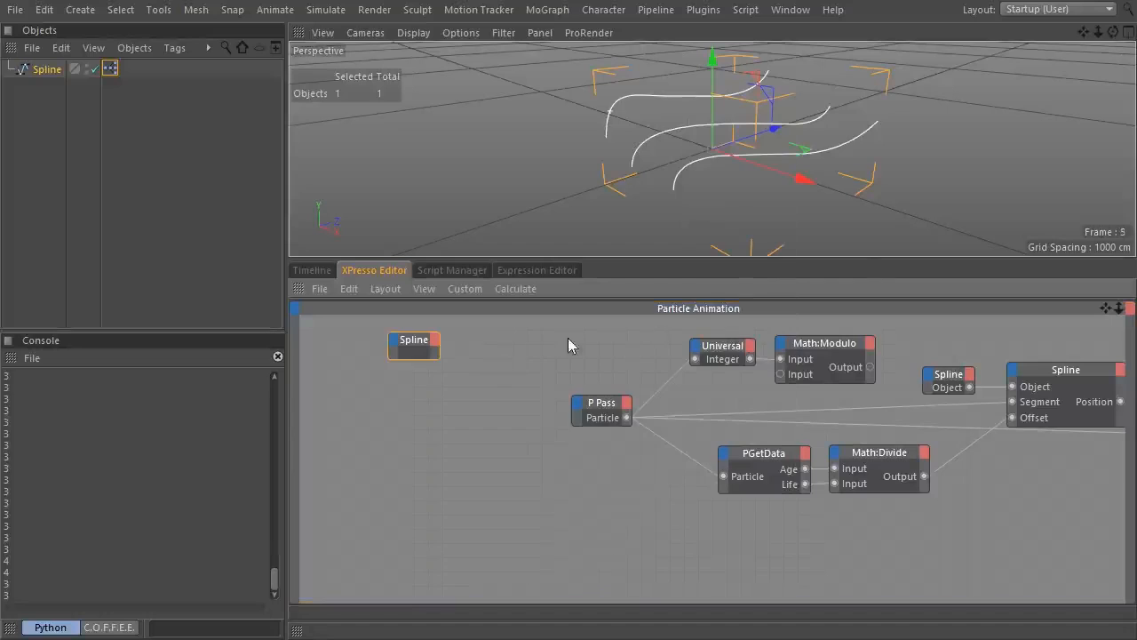
left_click(435, 340)
left_click(460, 423)
Add a Spline operator fed by the new Spline node's Object output and give it a Segments output port.
right_click(502, 347)
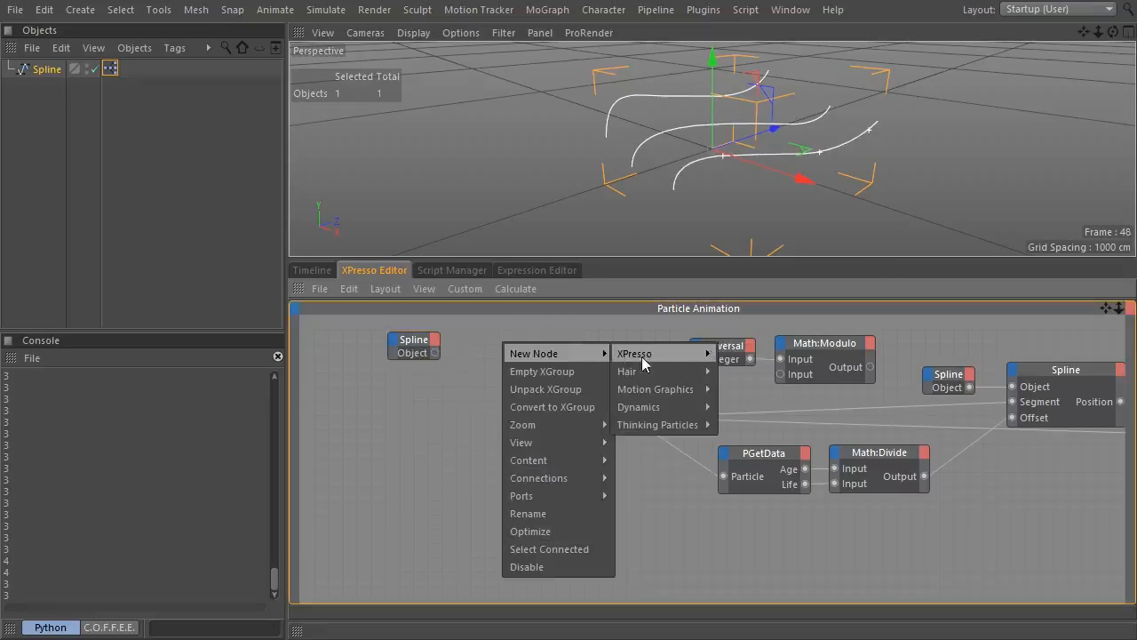
mouse_move(770, 356)
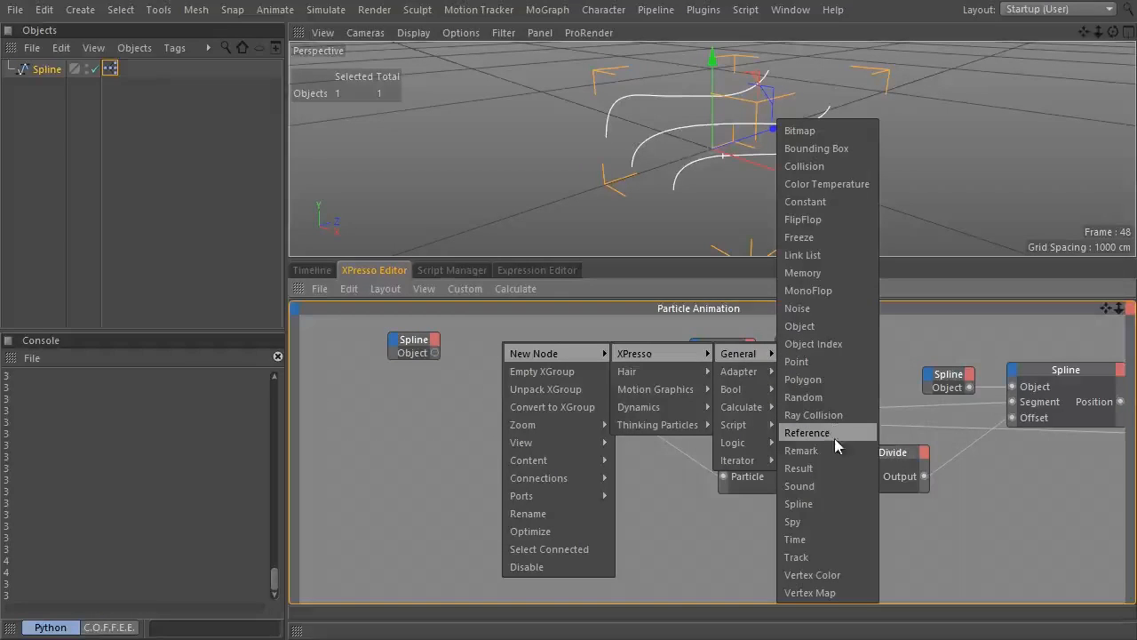
left_click(835, 504)
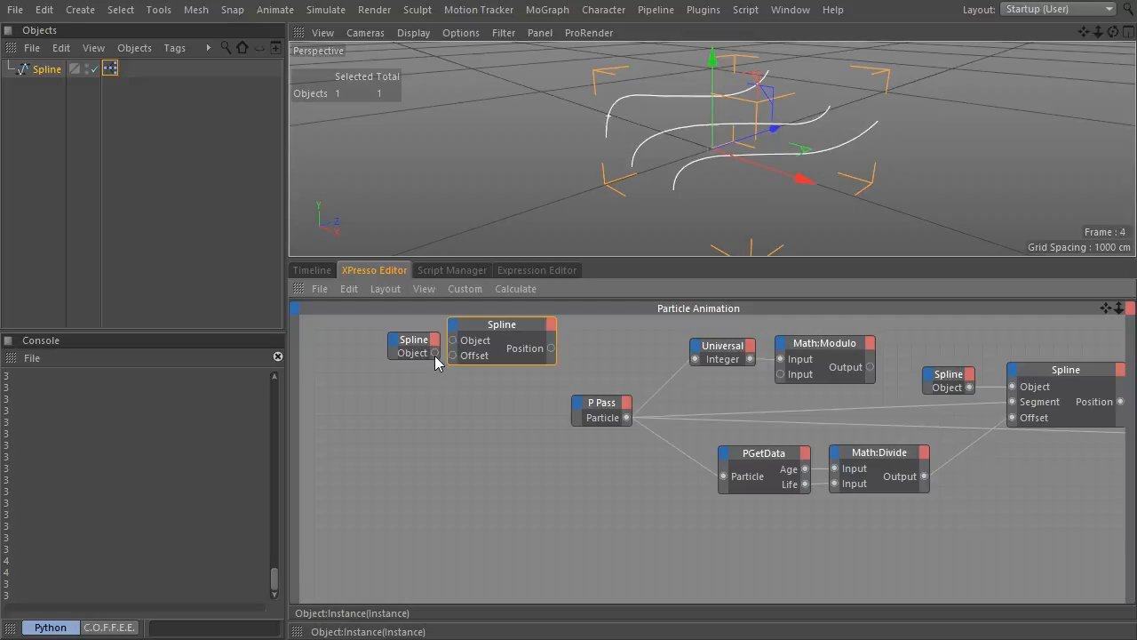
left_click_drag(453, 346, 464, 358)
left_click(561, 336)
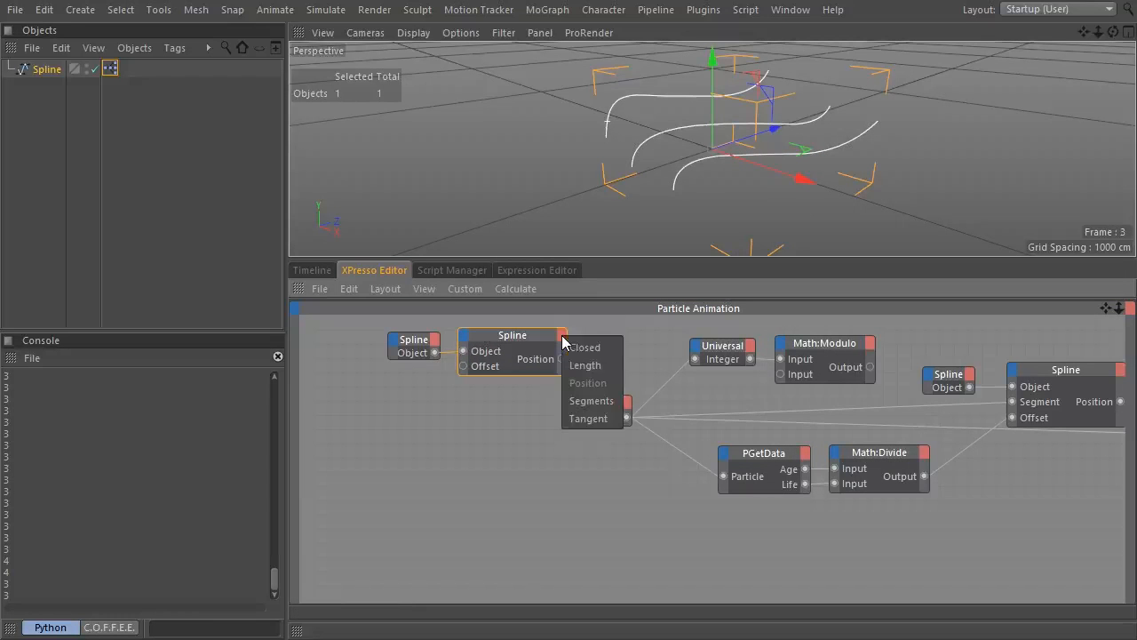
left_click(597, 400)
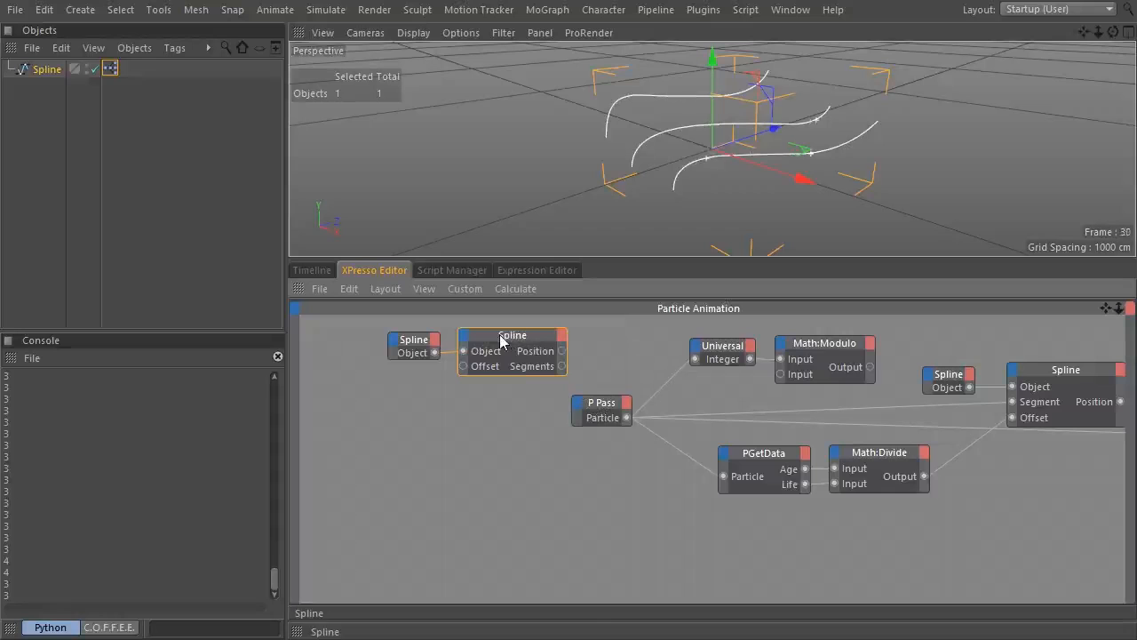
left_click_drag(364, 336, 387, 343)
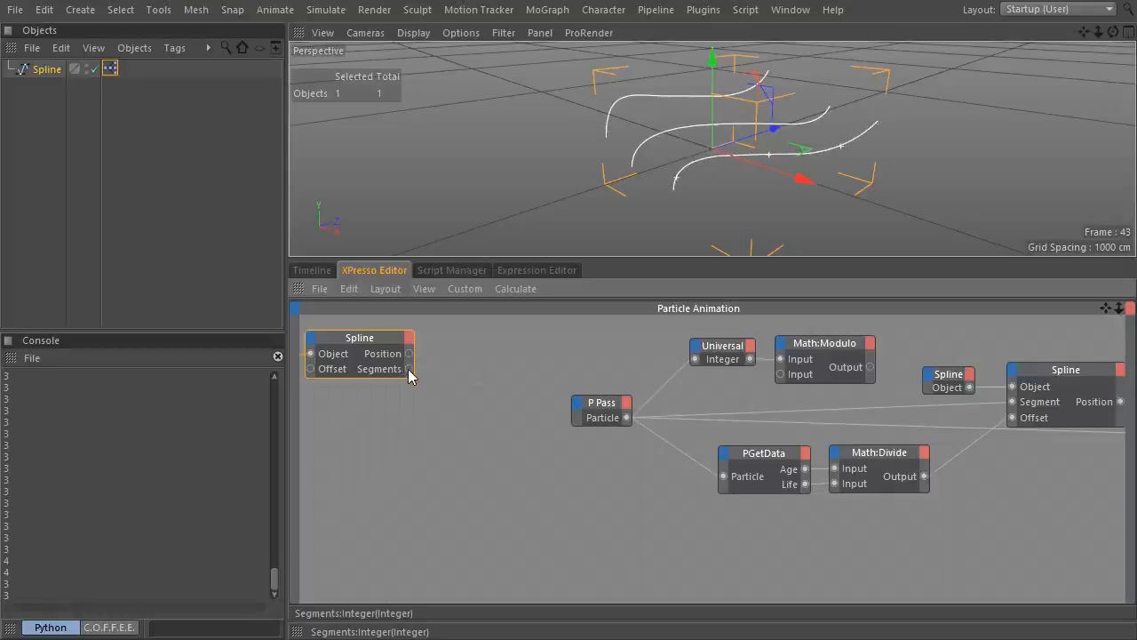
left_click_drag(408, 369, 434, 397)
left_click_drag(481, 367, 481, 368)
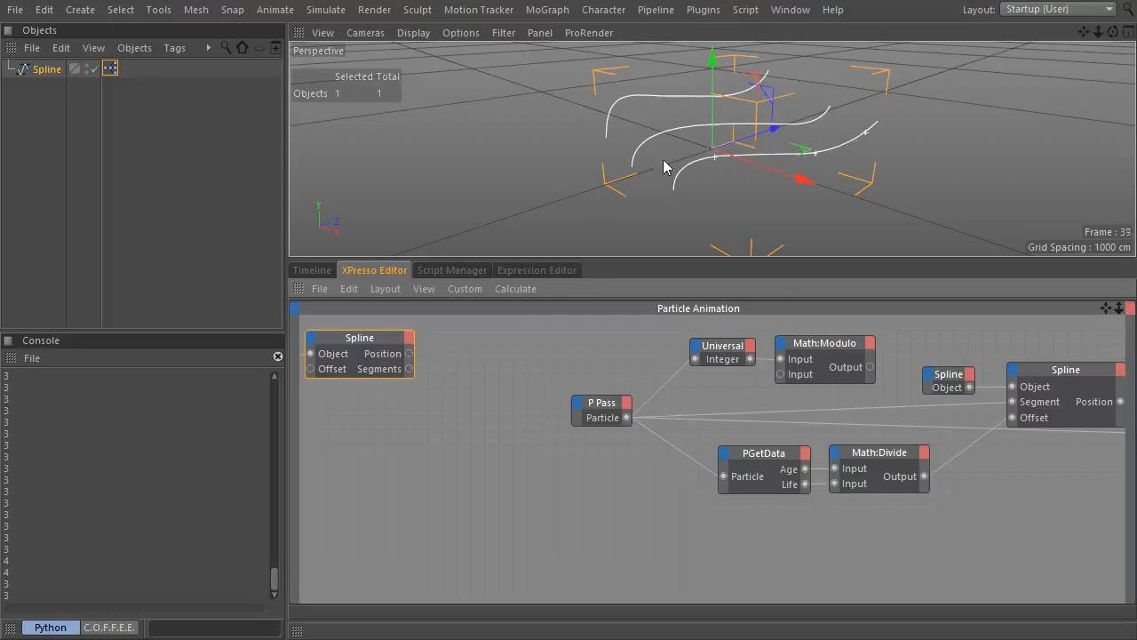
Add an Equal logic node, connect the Spline operator's Segments output to its first input, and rearrange the new nodes.
right_click(448, 336)
mouse_move(522, 352)
mouse_move(631, 347)
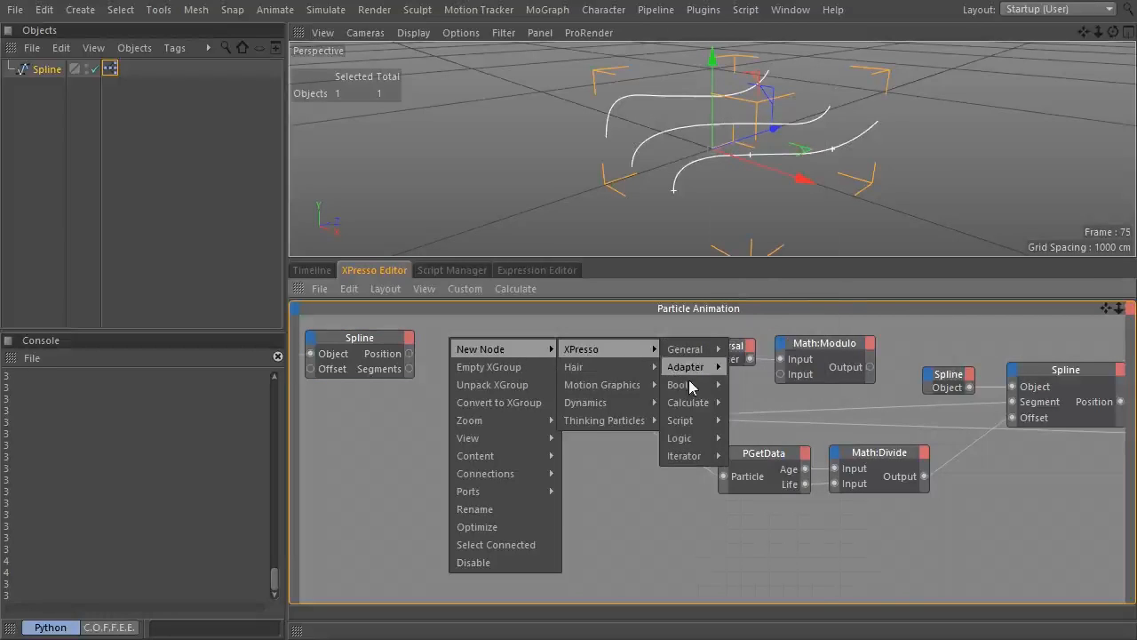
mouse_move(696, 439)
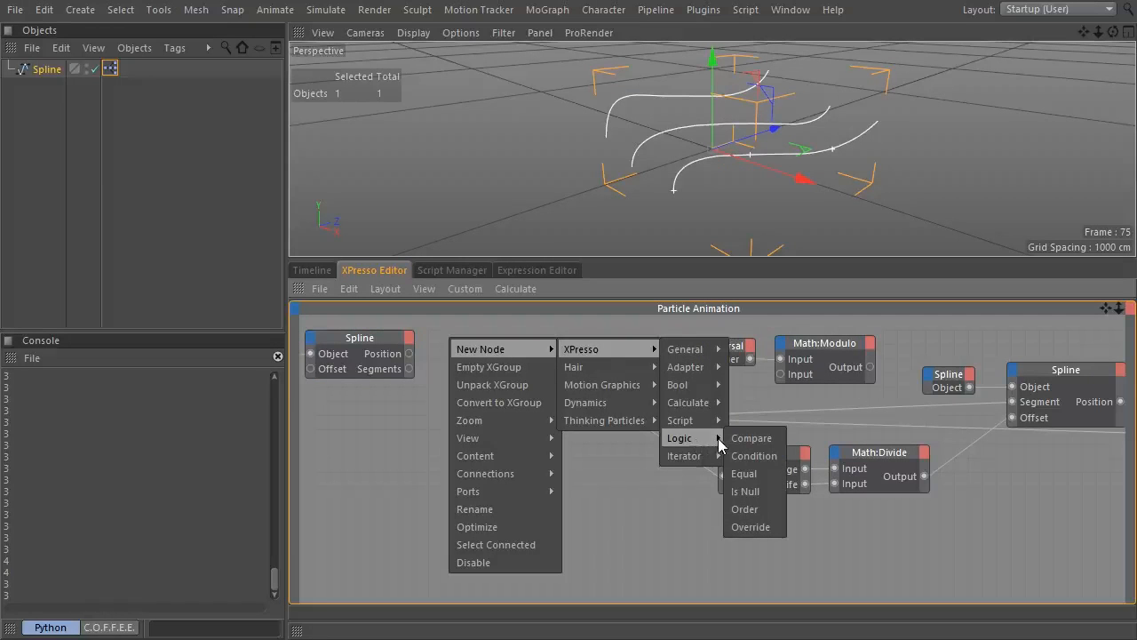
left_click(744, 474)
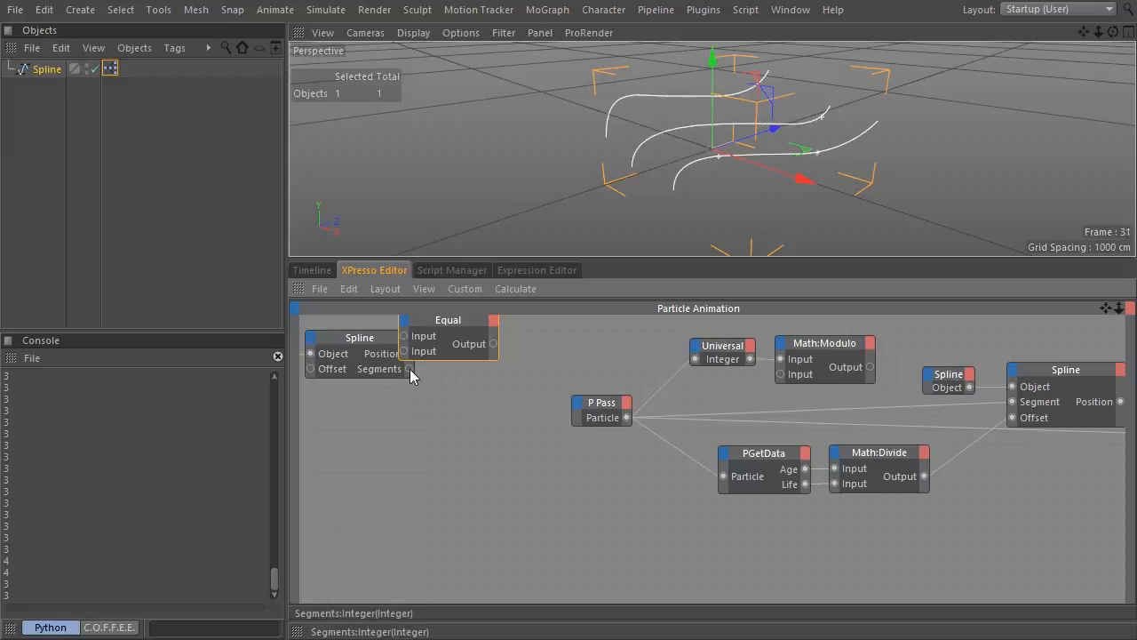
left_click_drag(405, 343, 468, 362)
middle_click_drag(484, 431, 503, 438, "alt")
left_click_drag(709, 433, 419, 348)
left_click_drag(690, 376, 538, 371)
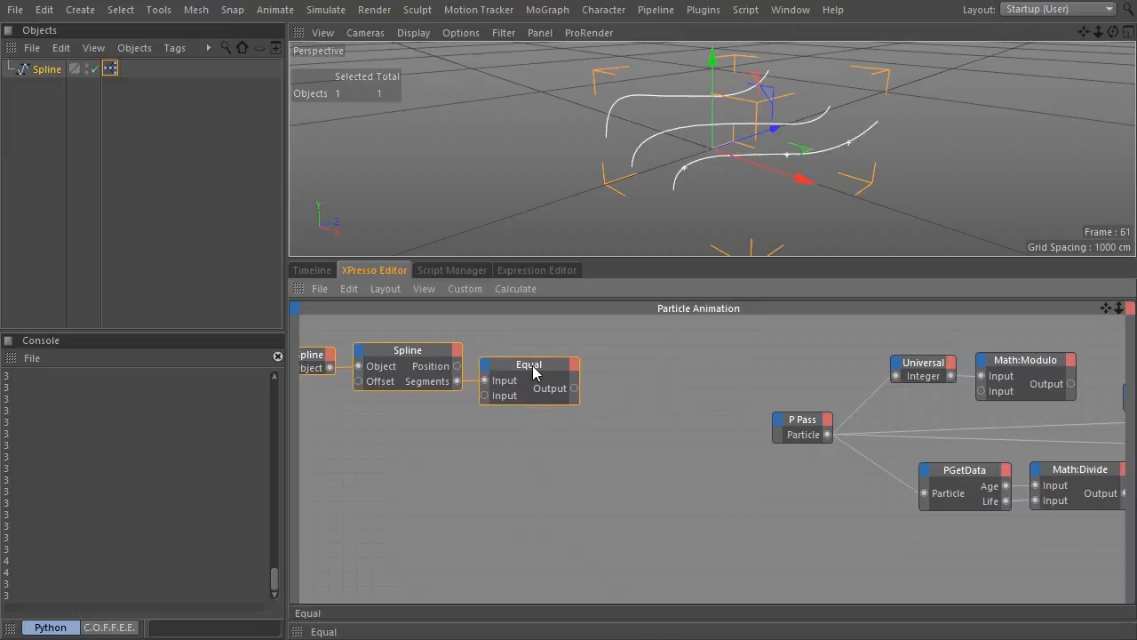
Add a Condition node, connect Equal's Output to its Switch, and set its Input [3] to 1.
right_click(634, 383)
mouse_move(702, 380)
mouse_move(841, 381)
mouse_move(878, 473)
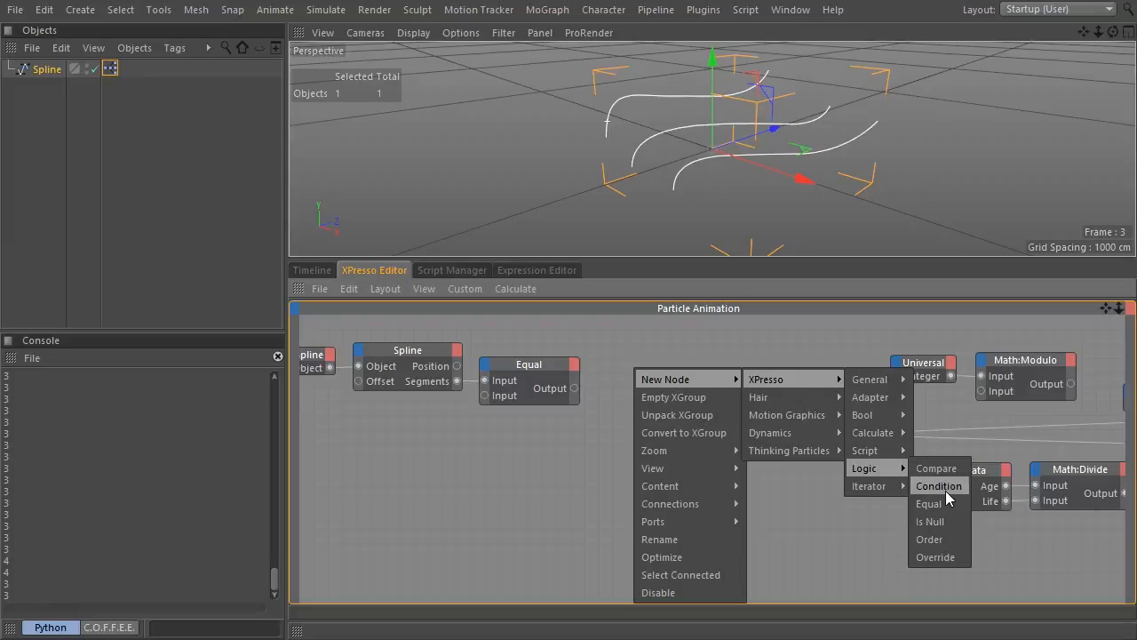
left_click(939, 486)
left_click_drag(592, 354, 609, 384)
left_click_drag(635, 369, 628, 373)
double_click(628, 374)
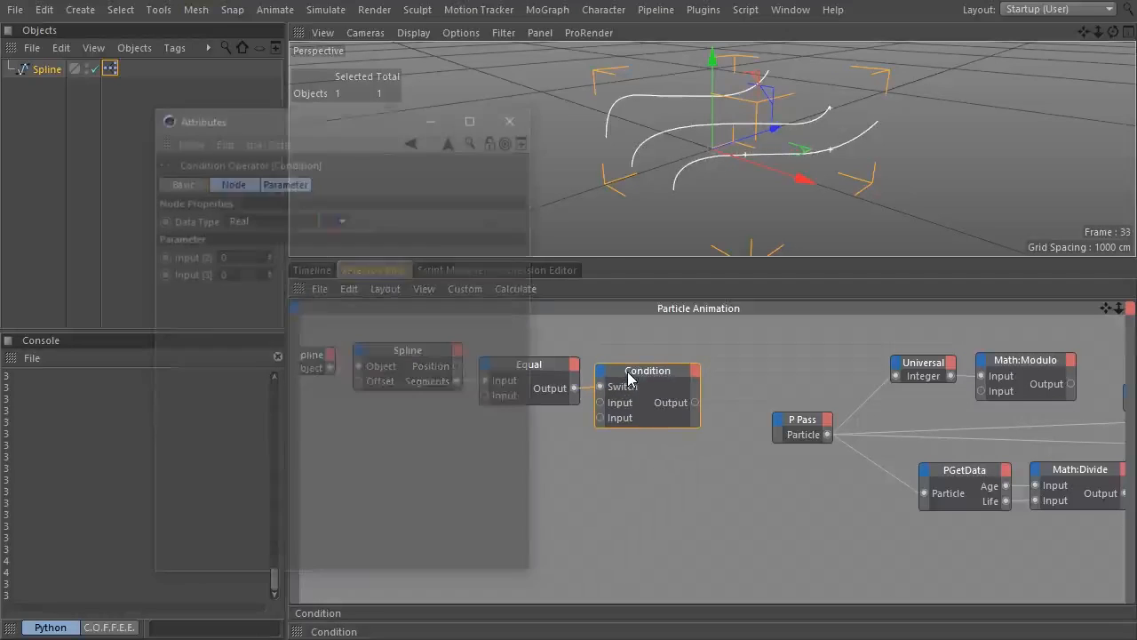
left_click(269, 271)
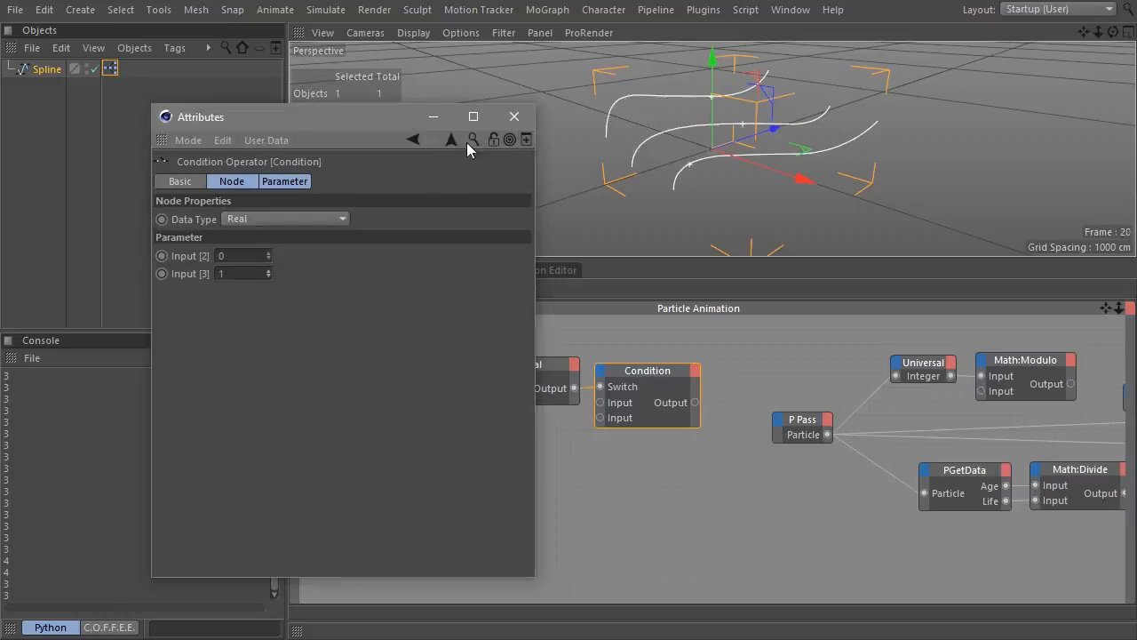
left_click(513, 117)
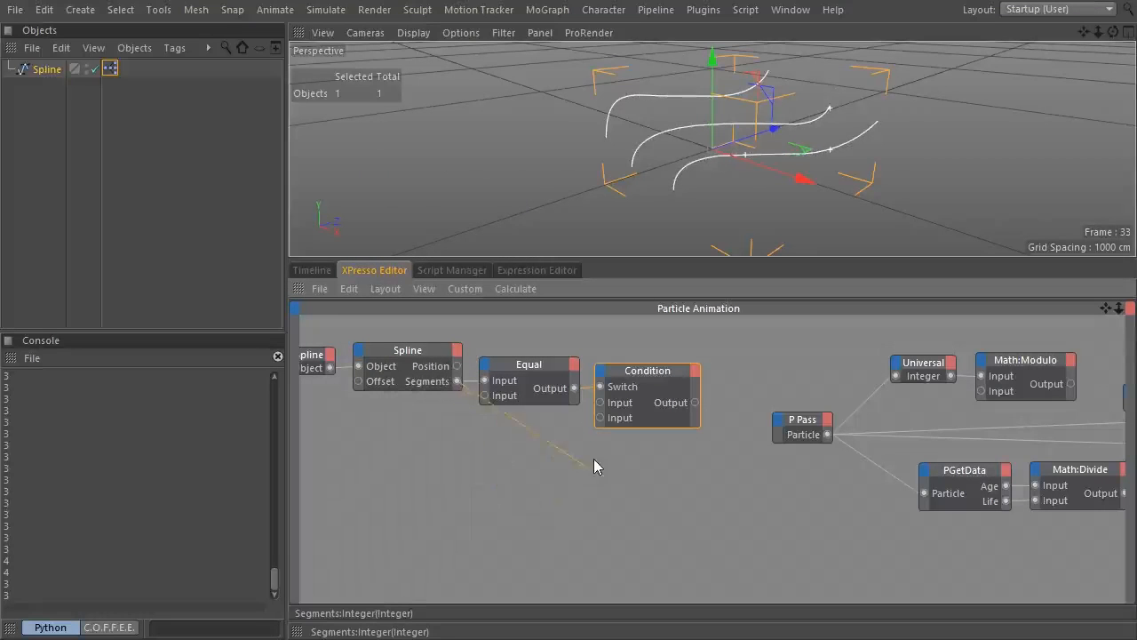
Connect the Spline operator's Segments output to Condition's first Input below Switch, and move the Equal and Condition nodes up.
left_click_drag(601, 405, 603, 408)
left_click_drag(530, 377, 530, 330)
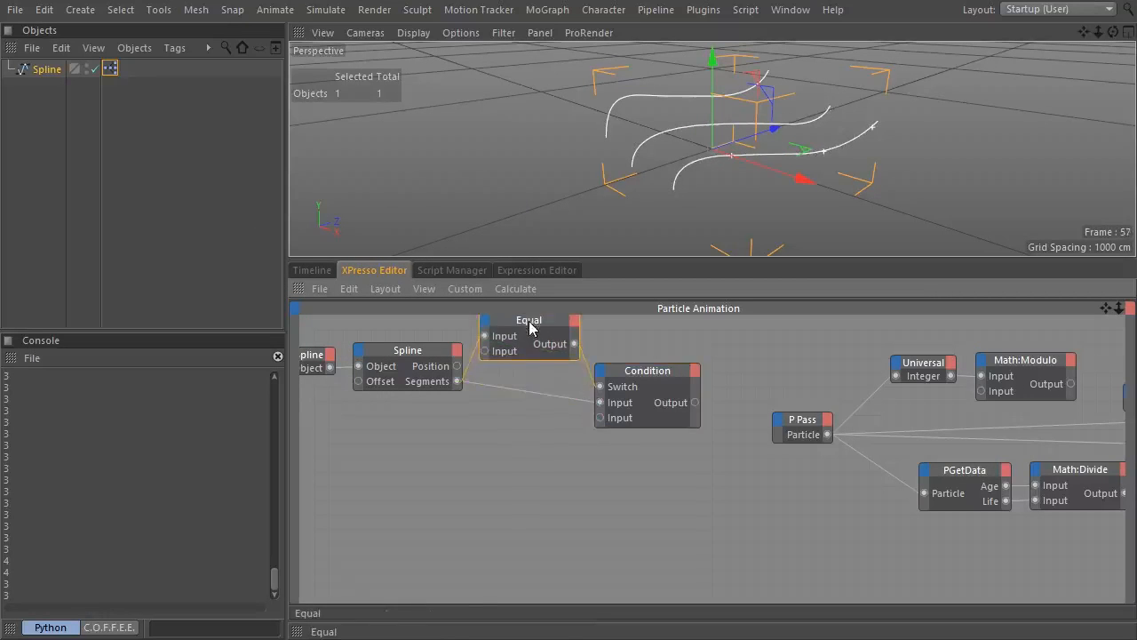
left_click_drag(601, 368, 601, 348)
Connect Condition's Output to Math:Modulo's second input and Modulo's Output to the Spline operator's Segment.
left_click_drag(952, 366, 979, 391)
middle_click_drag(1001, 421, 682, 417, "alt")
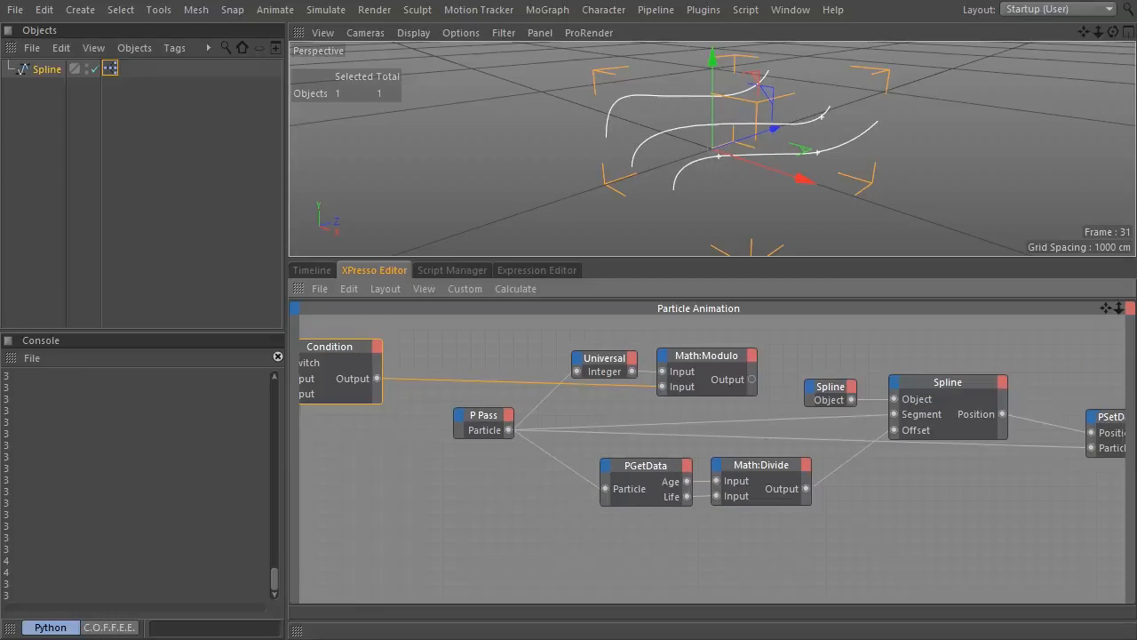
left_click_drag(859, 451, 896, 422)
left_click_drag(827, 398, 826, 365)
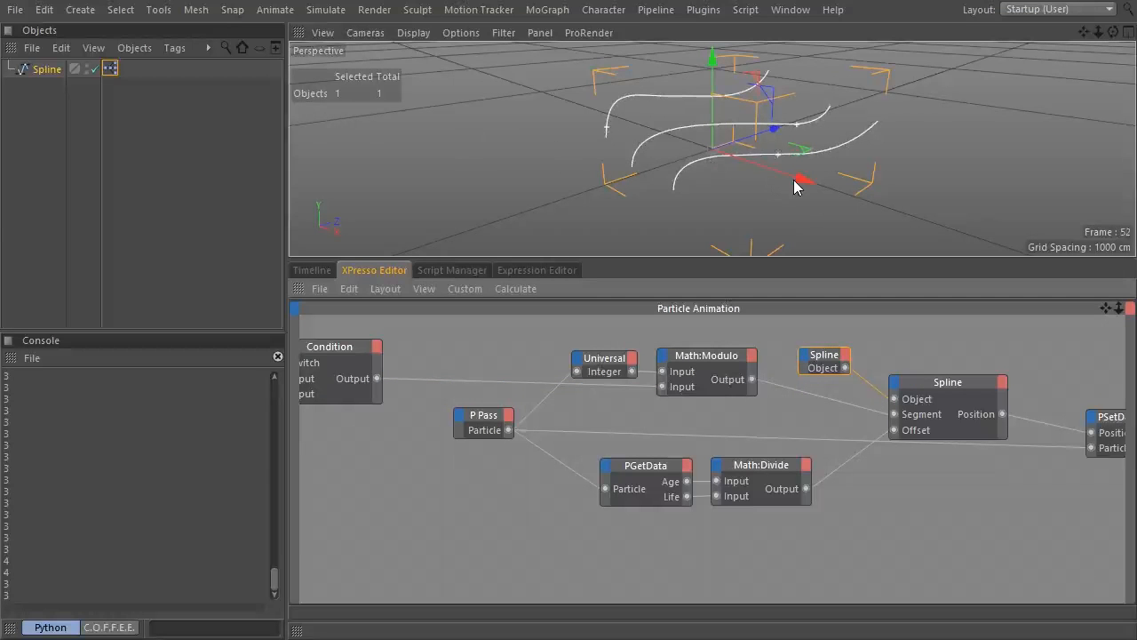
Set the Thinking Particles view type to Box and deselect the spline in the viewport.
key("ctrl+Tab")
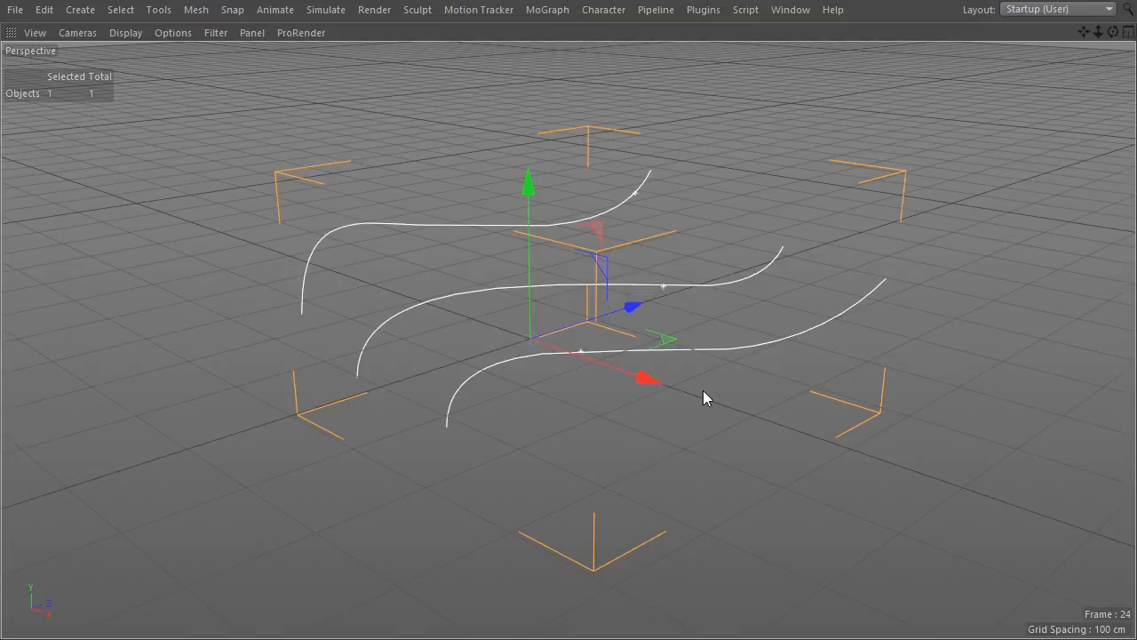
key("ctrl+Tab")
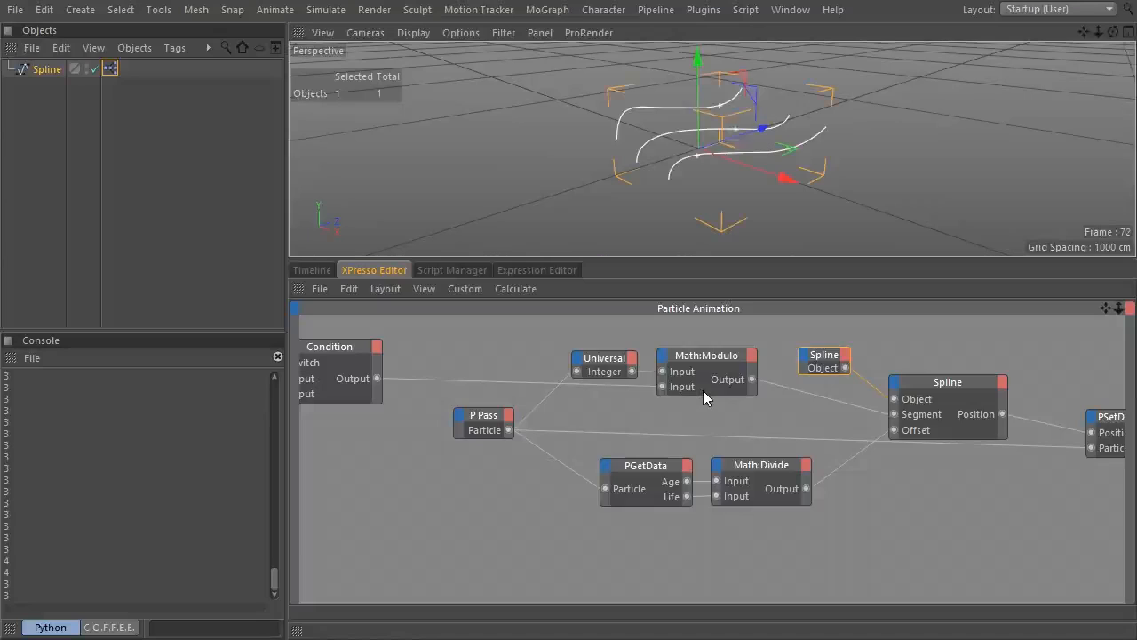
left_click(464, 290)
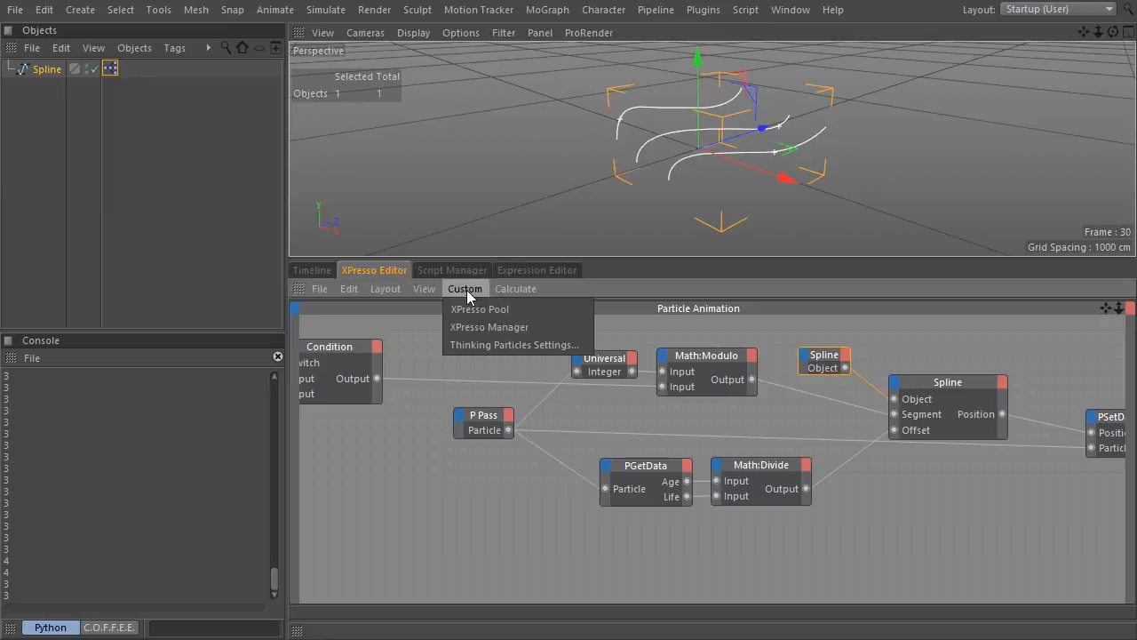
left_click(464, 343)
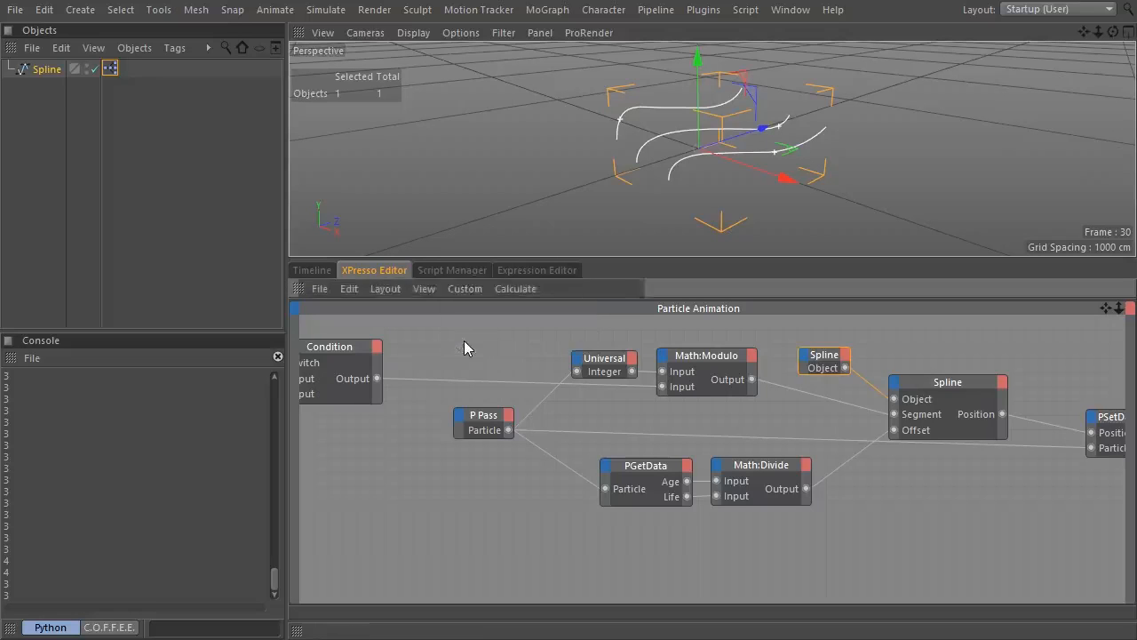
left_click(427, 280)
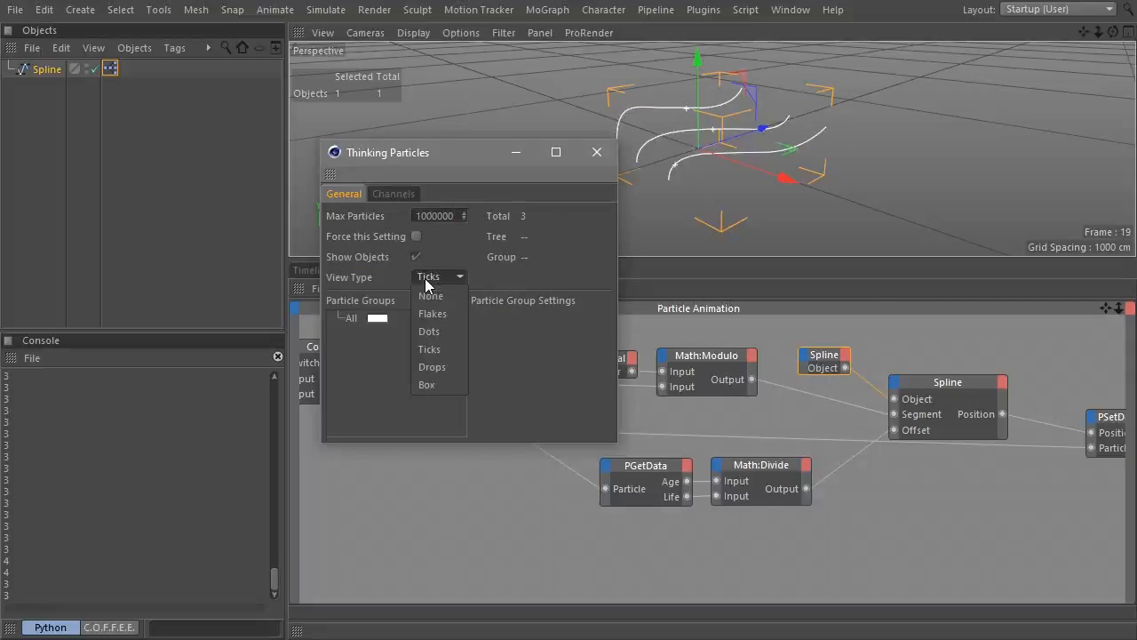
left_click(444, 384)
left_click(597, 152)
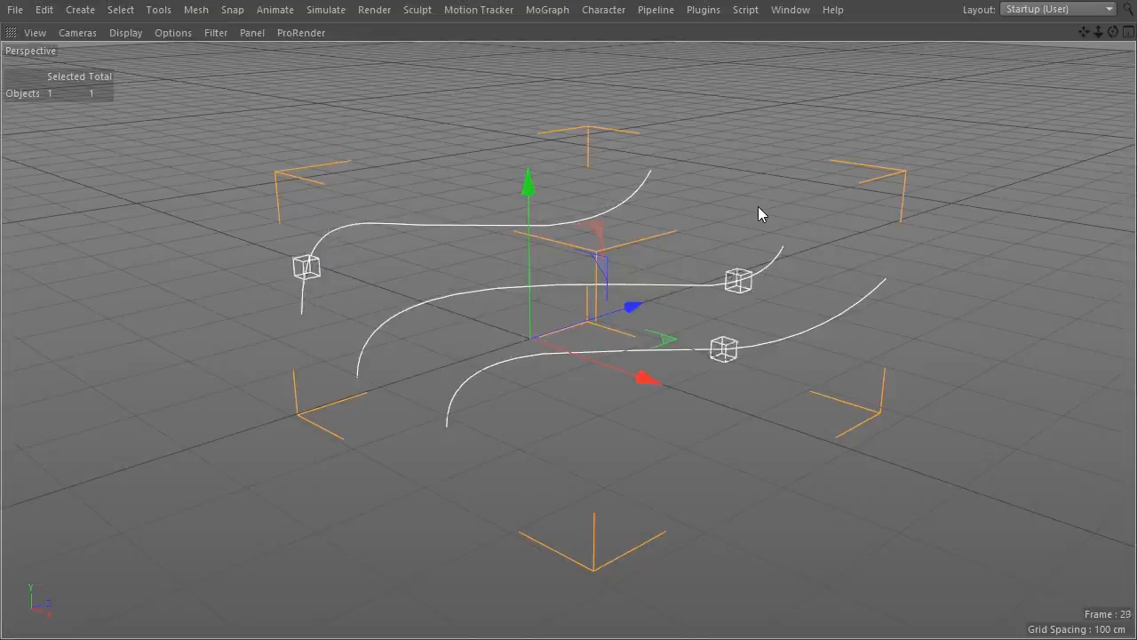
left_click(575, 354)
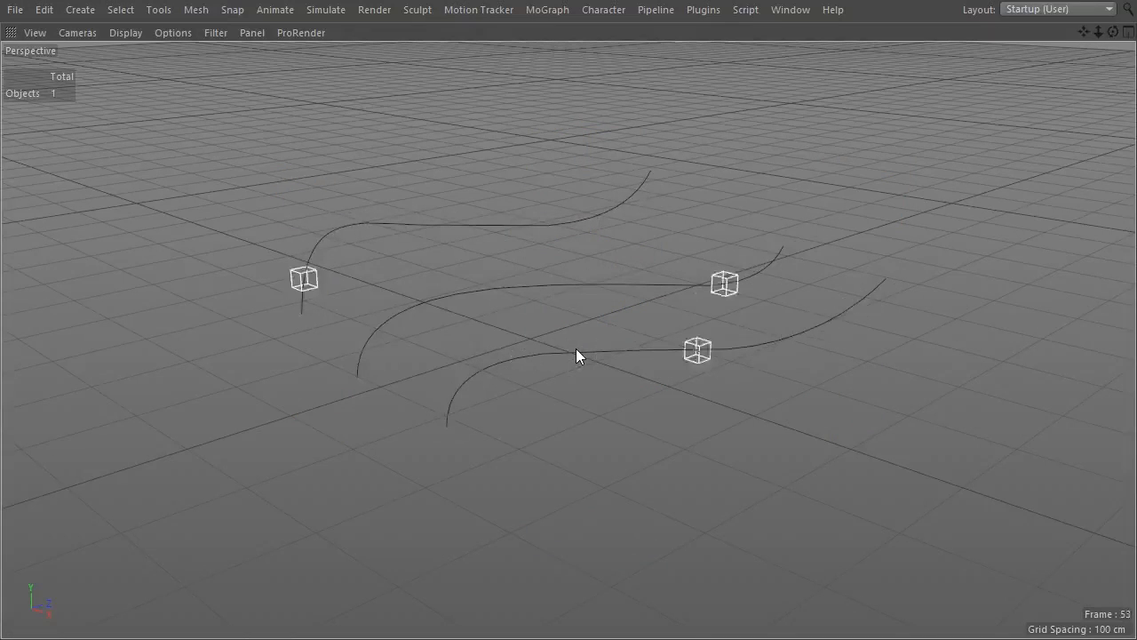
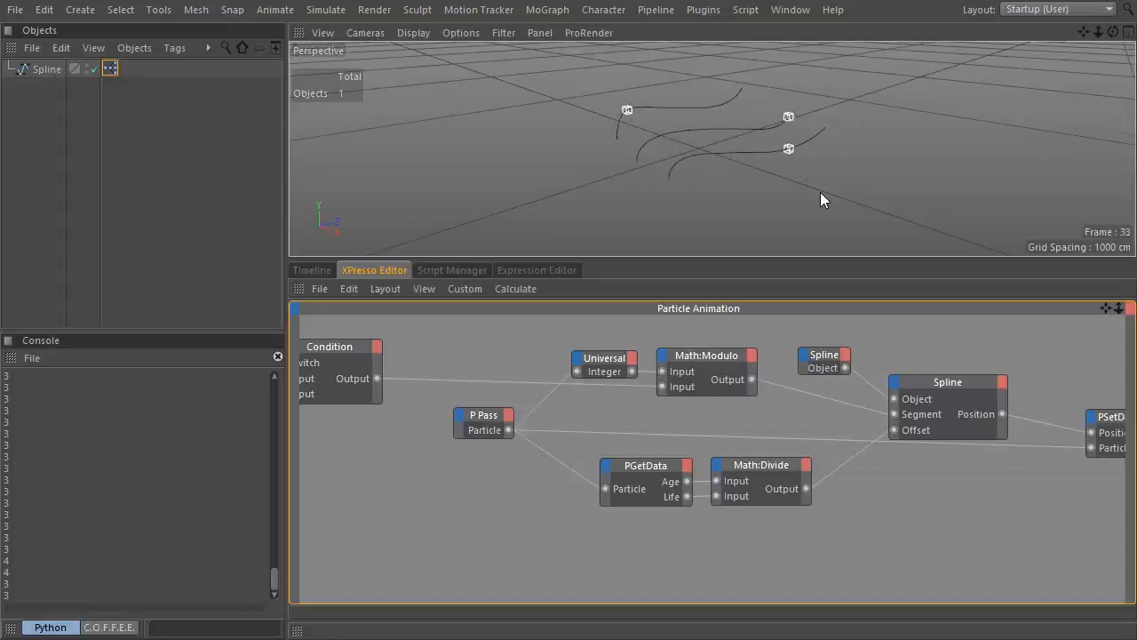
Add a Tracer object to the scene and place it below the Spline in the object list.
key("shift+c")
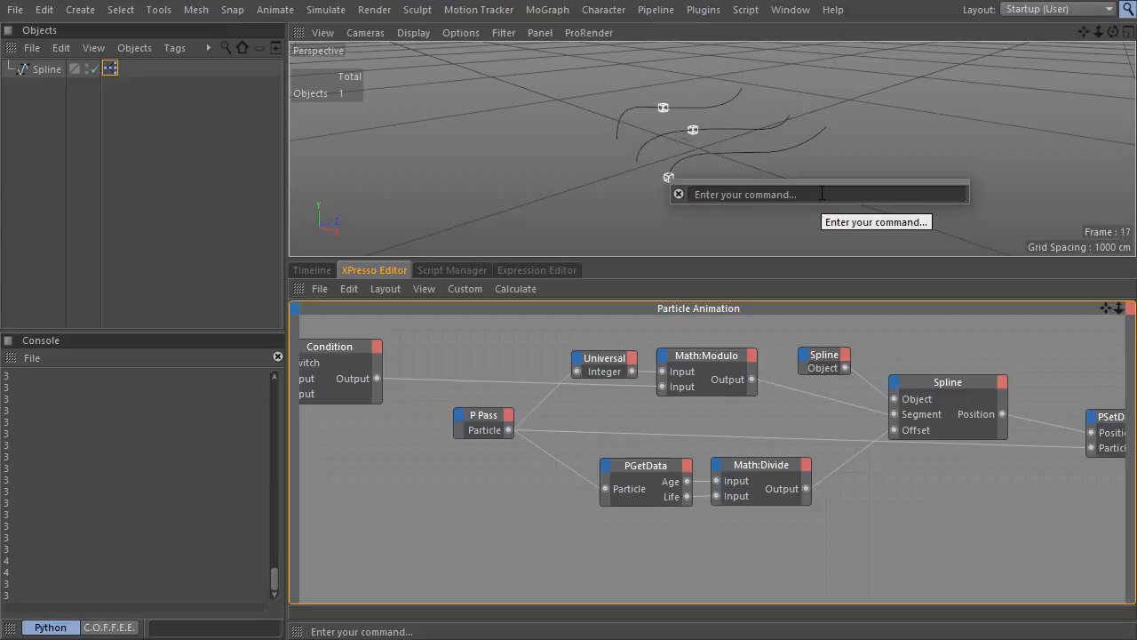
type("Tracer")
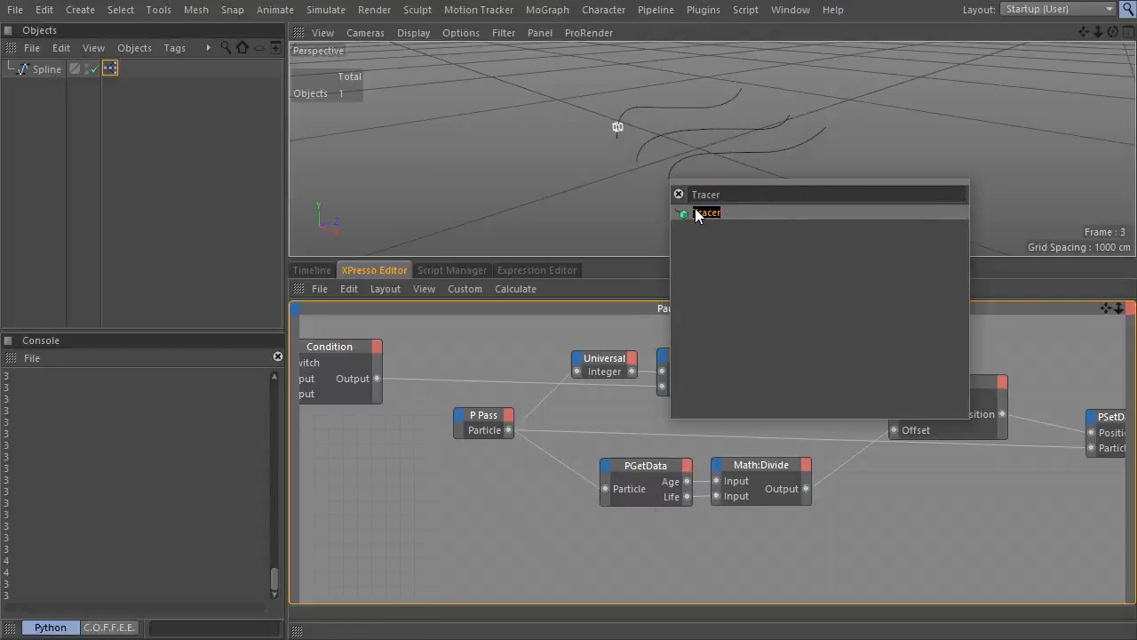
double_click(695, 211)
left_click_drag(59, 71, 38, 161)
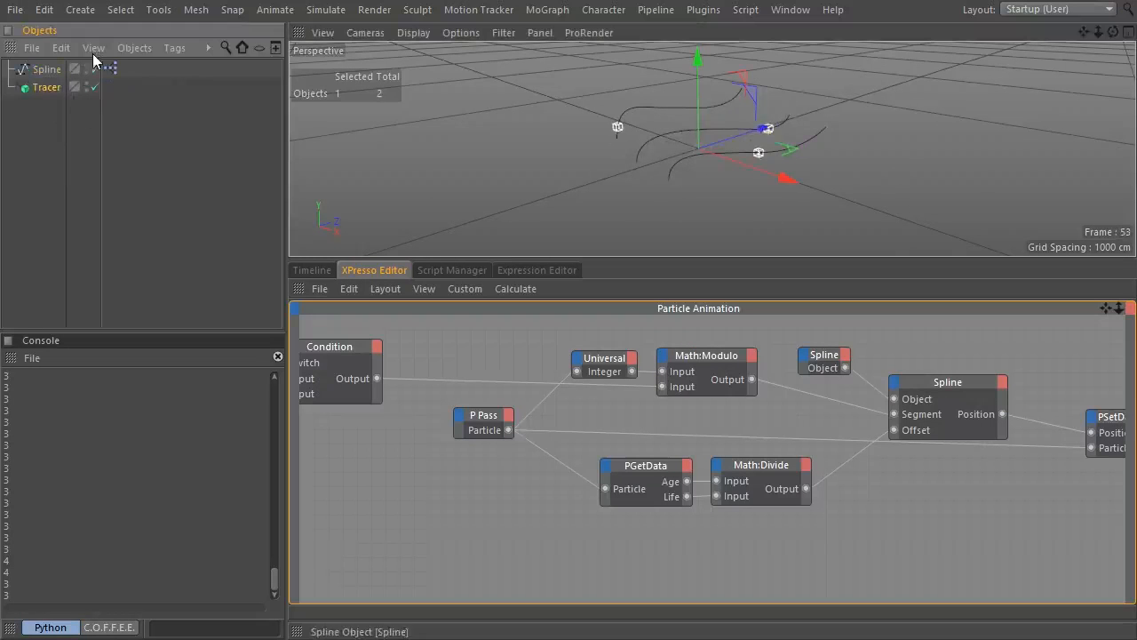
Move the XPresso tag from the Spline to the Tracer and add a user data entry to the tag.
left_click_drag(56, 96, 42, 90)
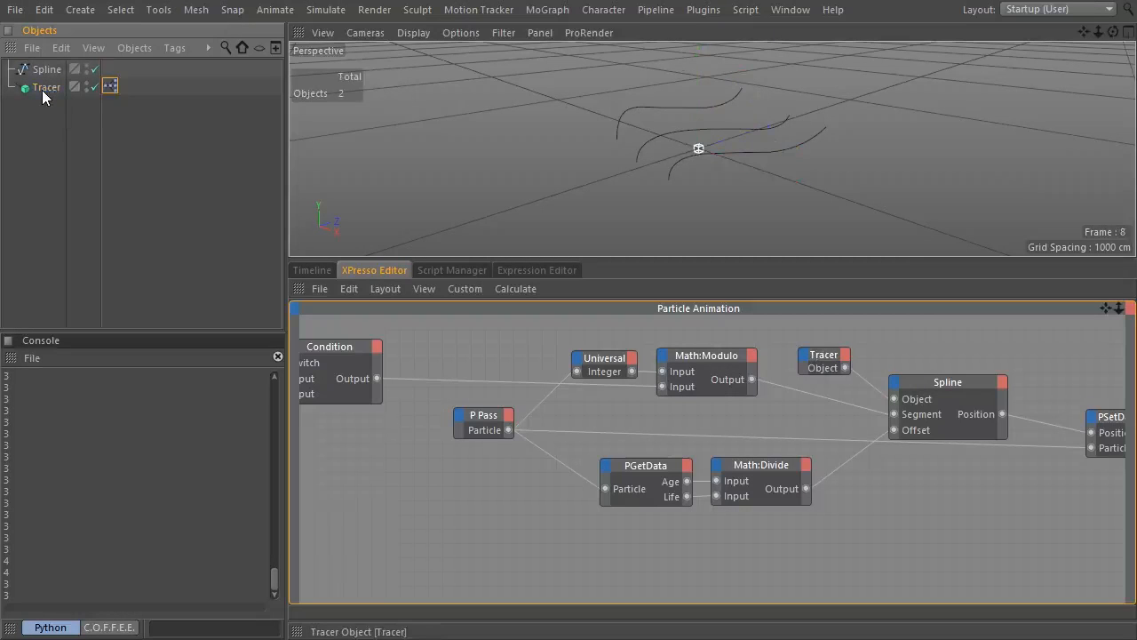
double_click(109, 86)
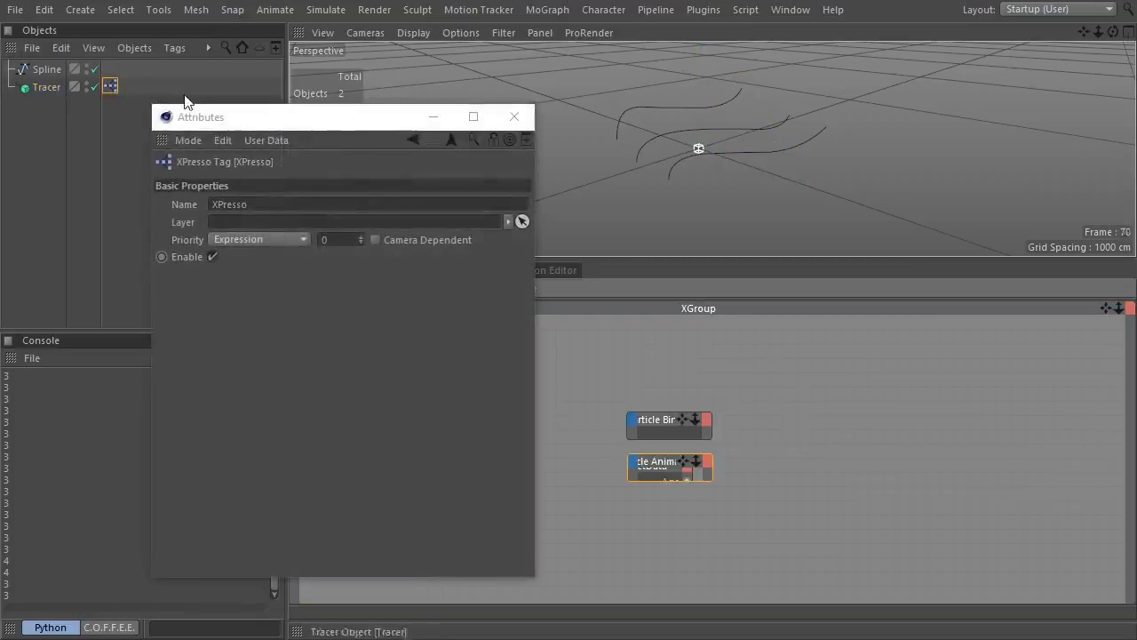
left_click(270, 142)
left_click(273, 161)
Name the new user data entry Spline, set its data type to Link and turn off Animatable.
left_click_drag(249, 19, 512, 93)
left_click(646, 151)
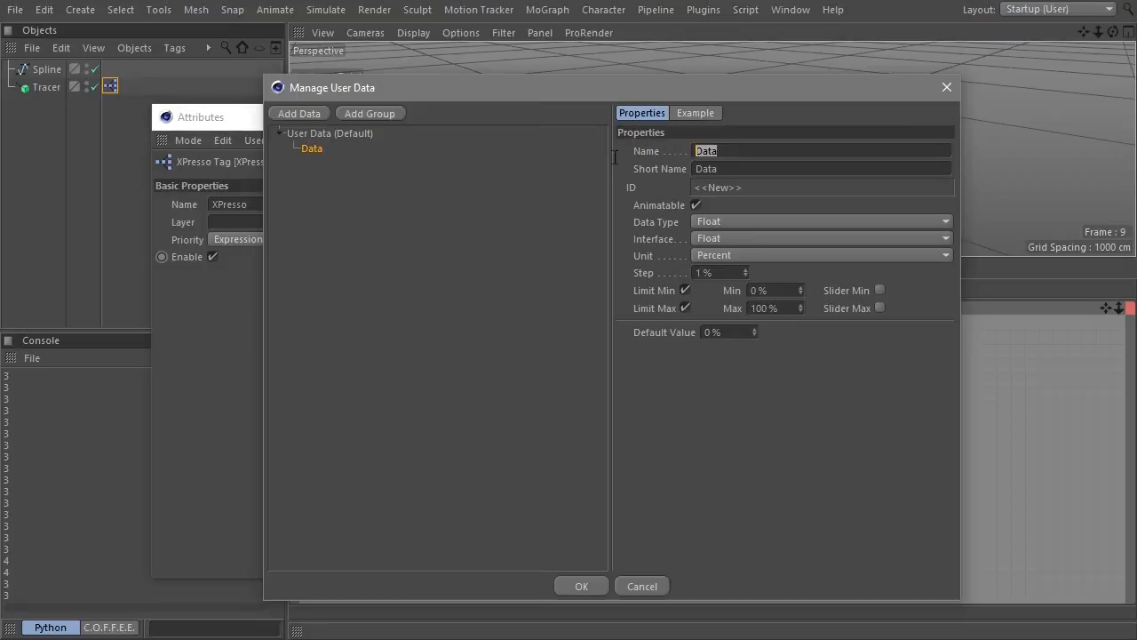
type("Spline")
key("Tab")
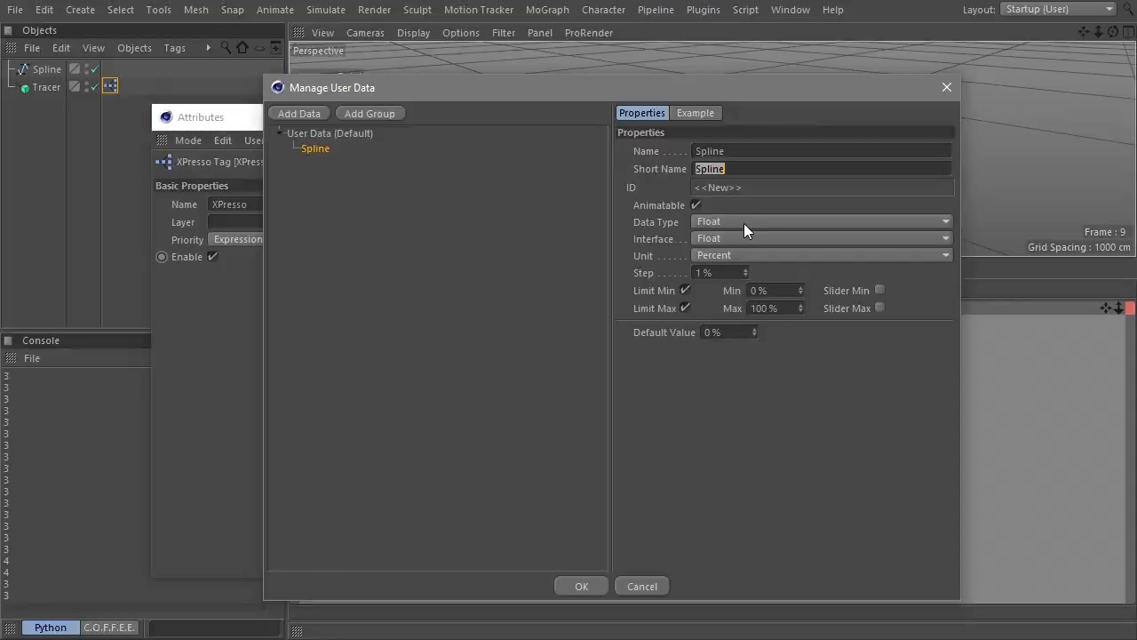
left_click(744, 223)
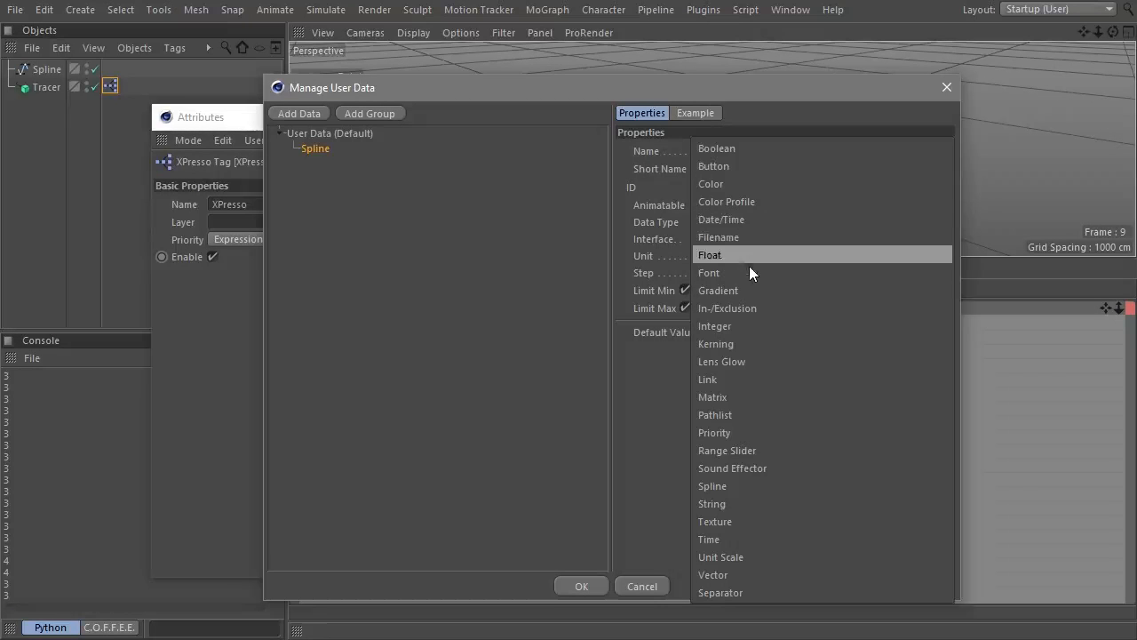
left_click(760, 379)
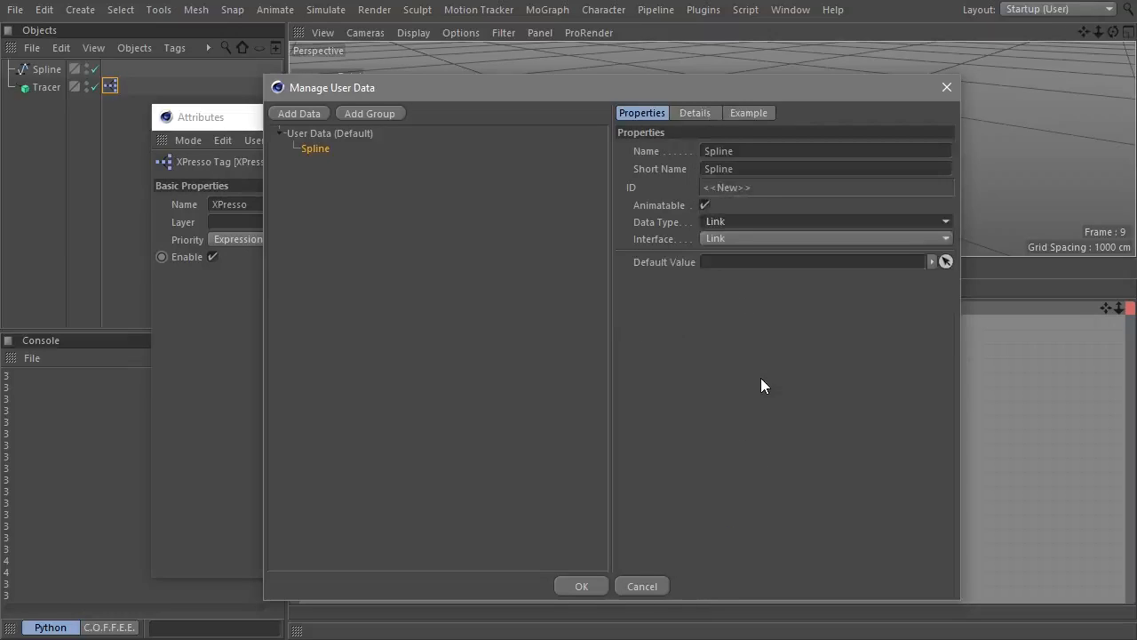
left_click(704, 205)
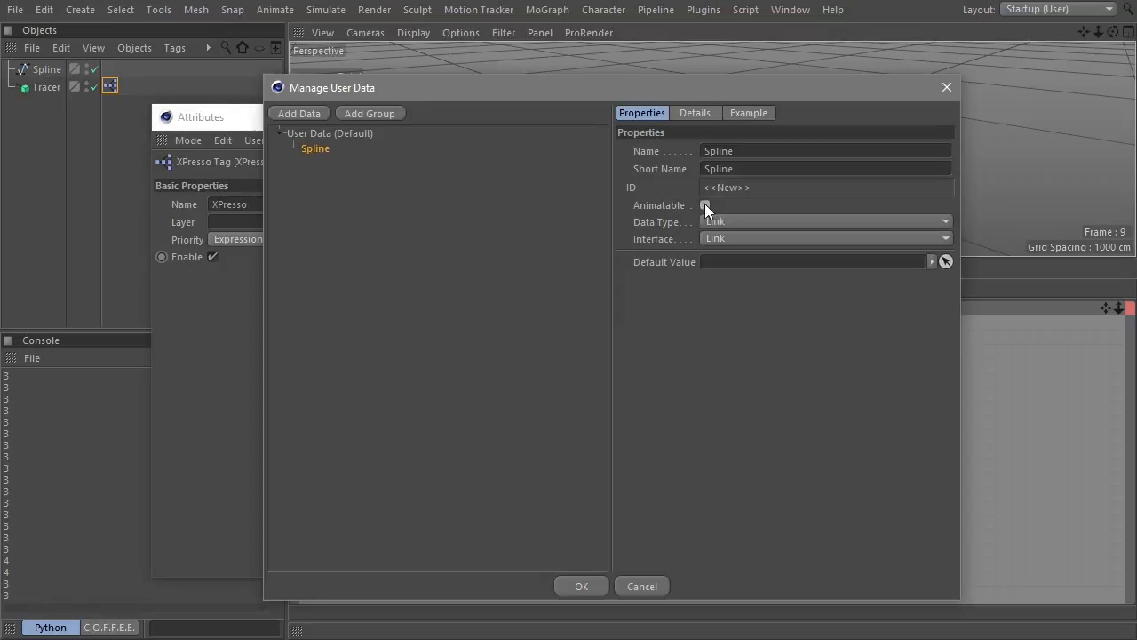
Add an Integer user data entry named Particles/Segment with no minimum or maximum limit and a default value of 1.
left_click(299, 113)
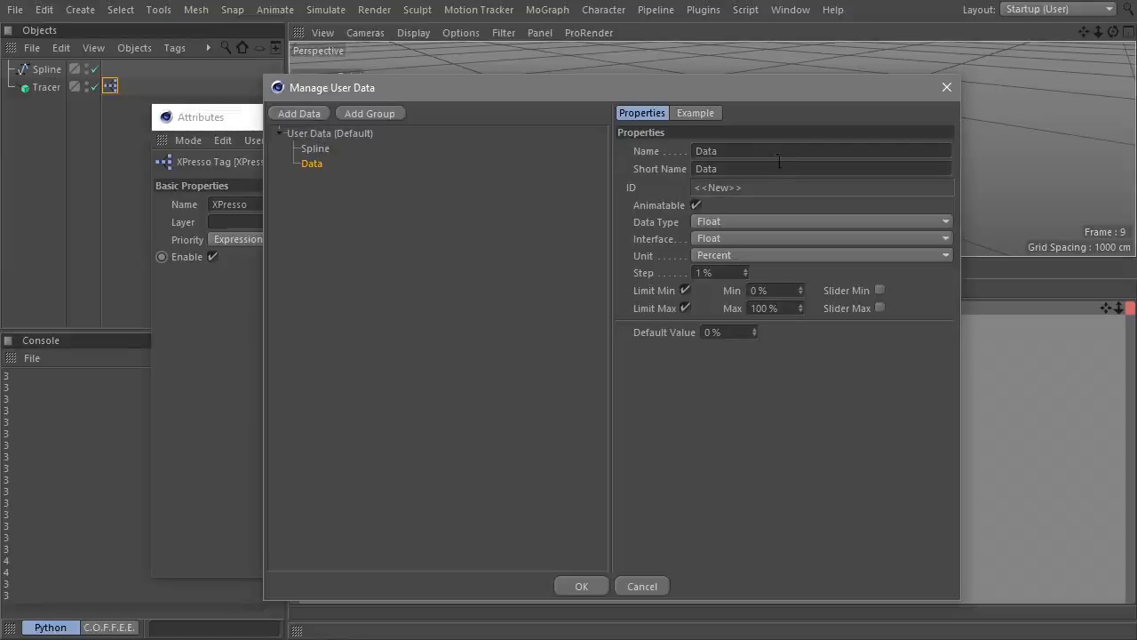
type("Particles/Segment")
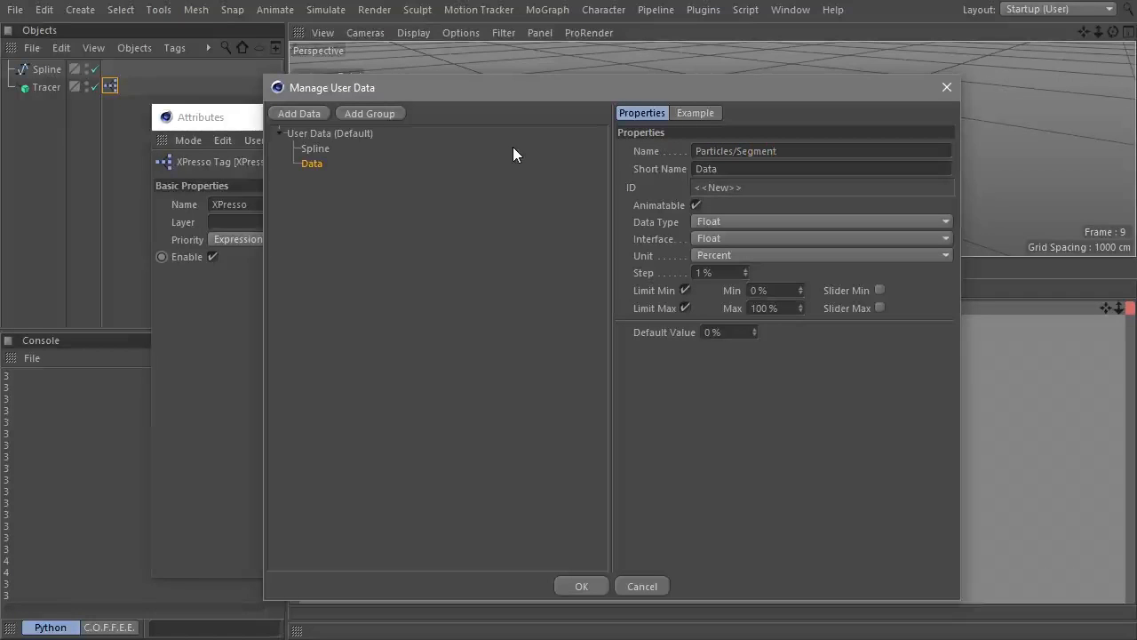
key("Tab")
left_click(725, 221)
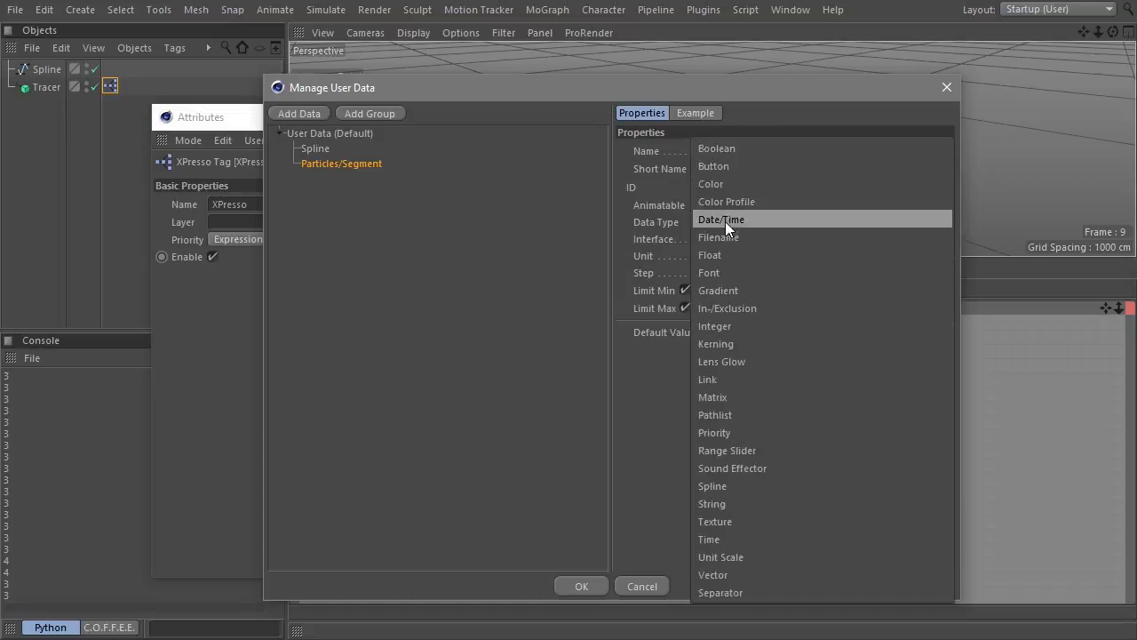
left_click(773, 328)
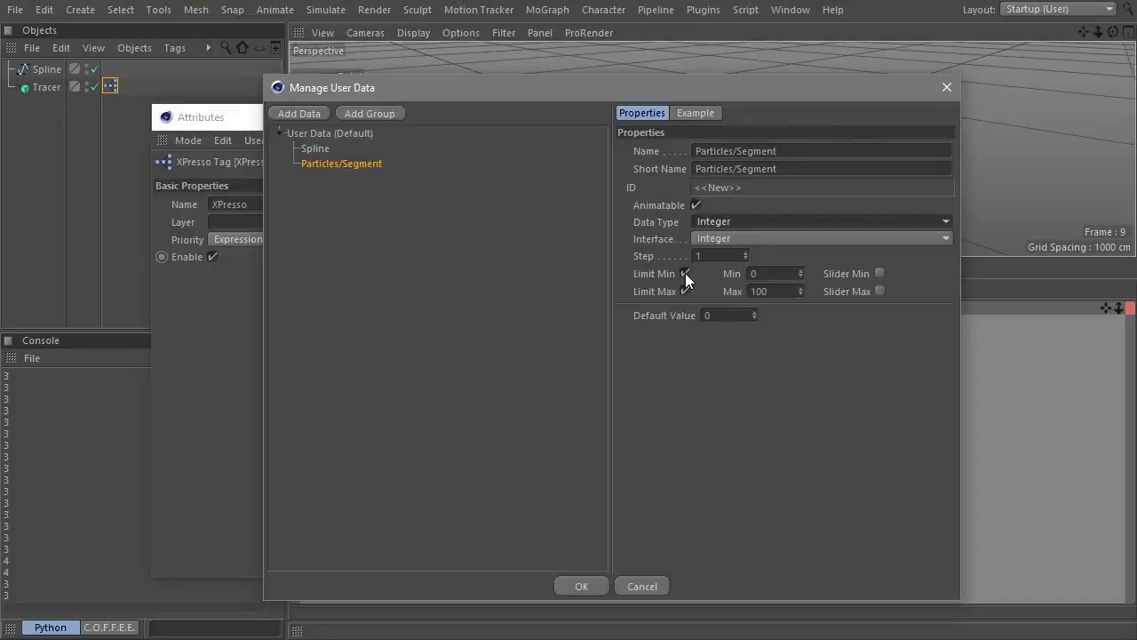
left_click(685, 273)
left_click(685, 290)
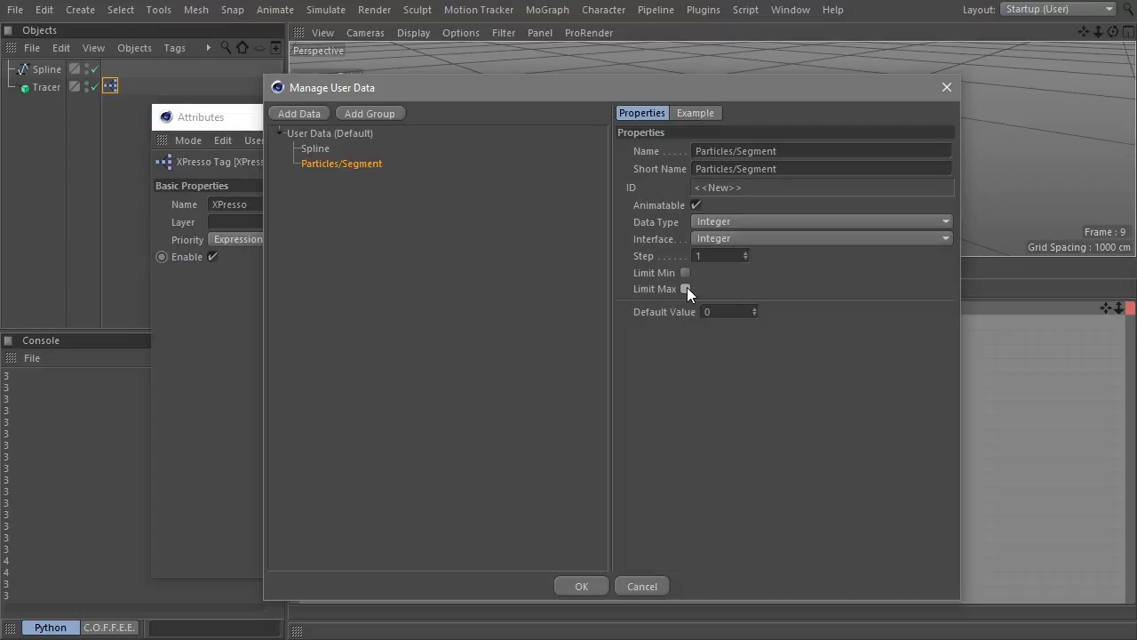
left_click(755, 309)
Add an Integer user data entry named Life with no minimum or maximum limit and a default value of 25.
left_click(292, 112)
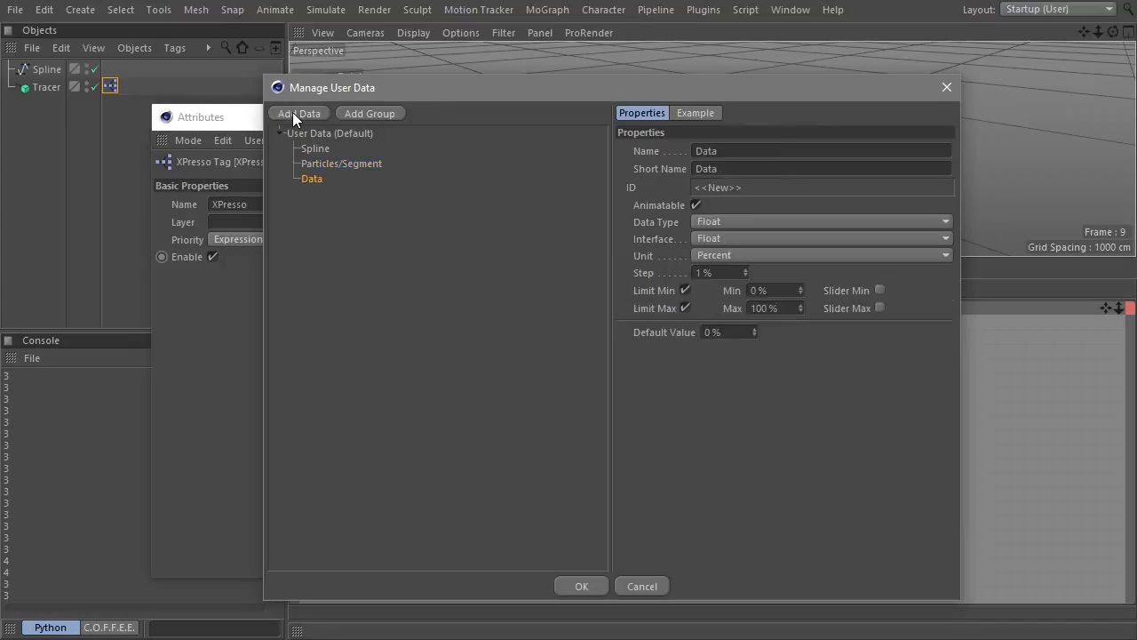
double_click(764, 151)
type("L")
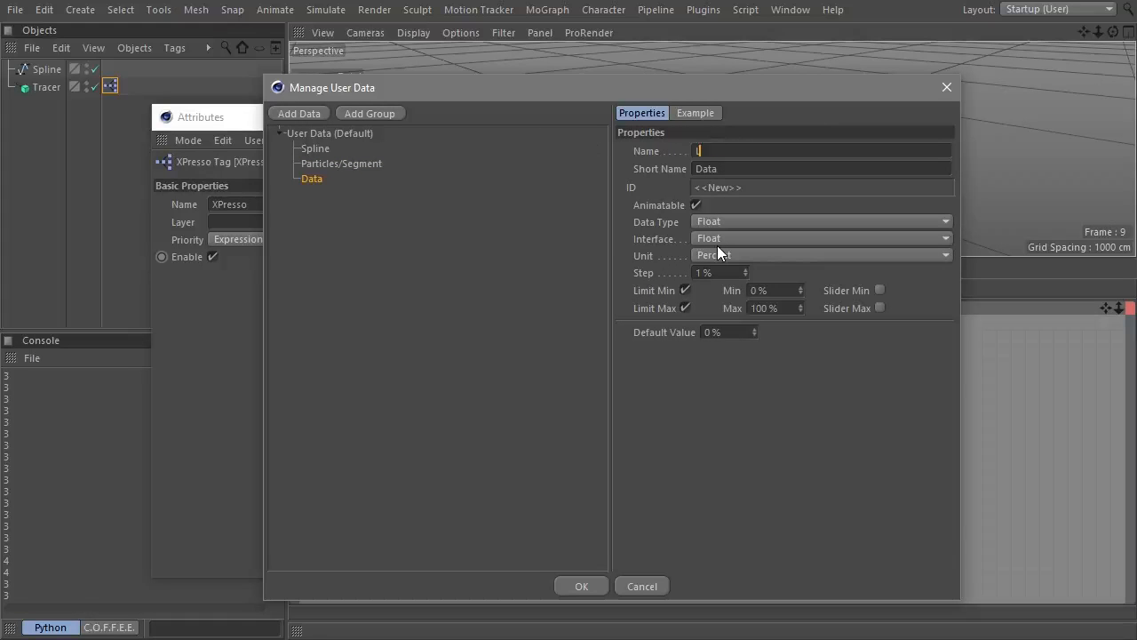
type("ifeq")
key("BackSpace")
key("Tab")
left_click(723, 221)
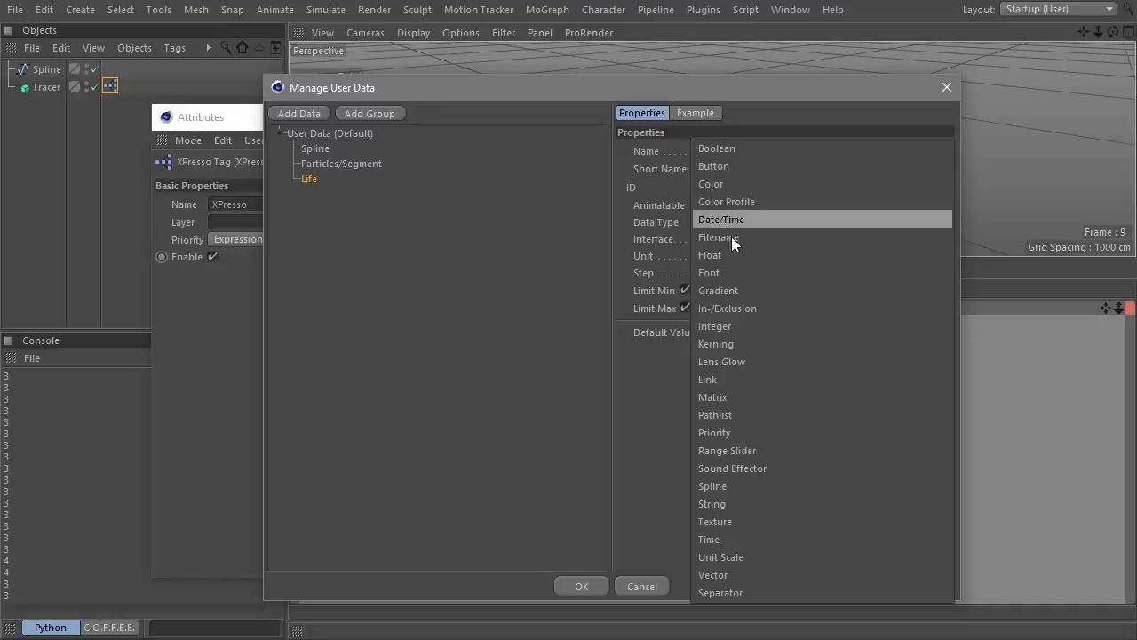
left_click(757, 326)
left_click(686, 273)
left_click(686, 289)
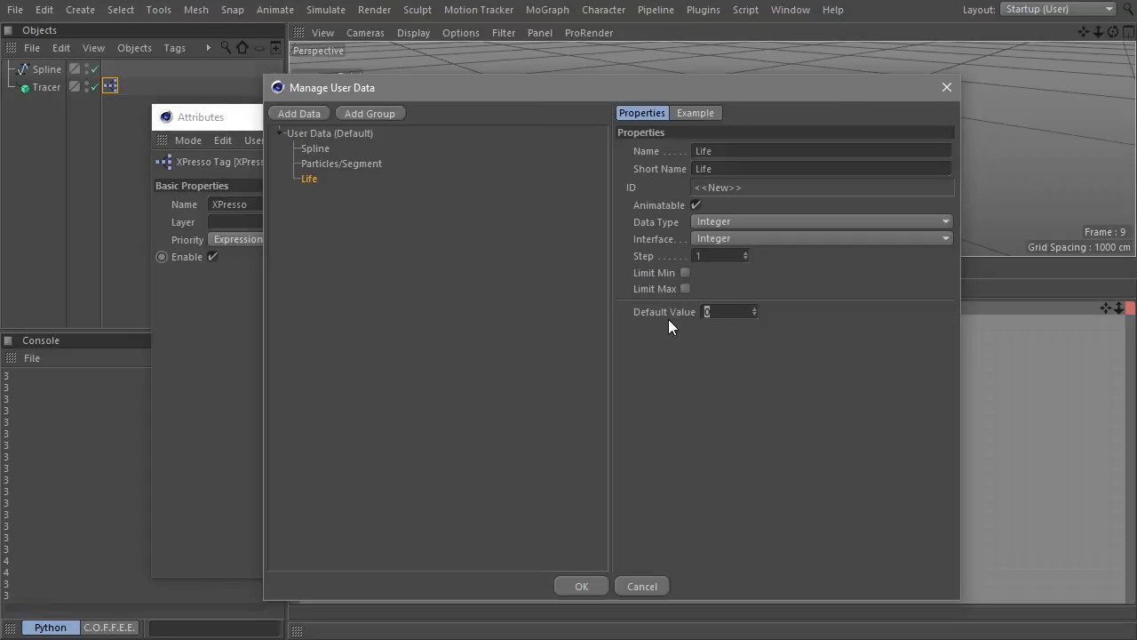
type("25")
Add a Float user data entry named Life Variation with a Float Slider interface and confirm the user data.
left_click(299, 114)
type("Life Variation")
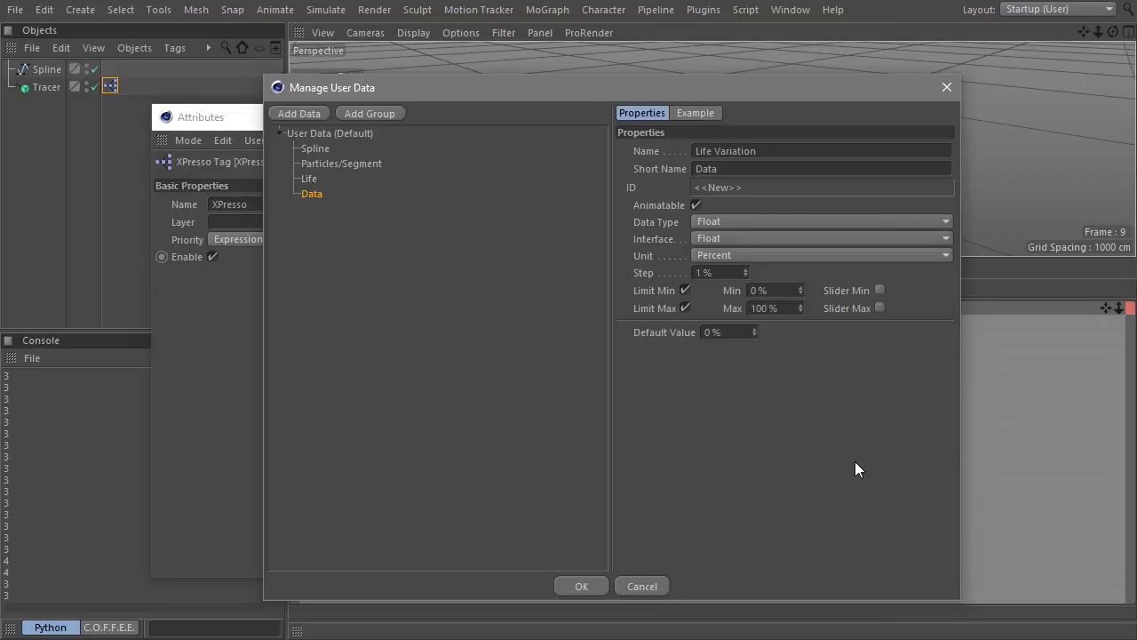
key("Tab")
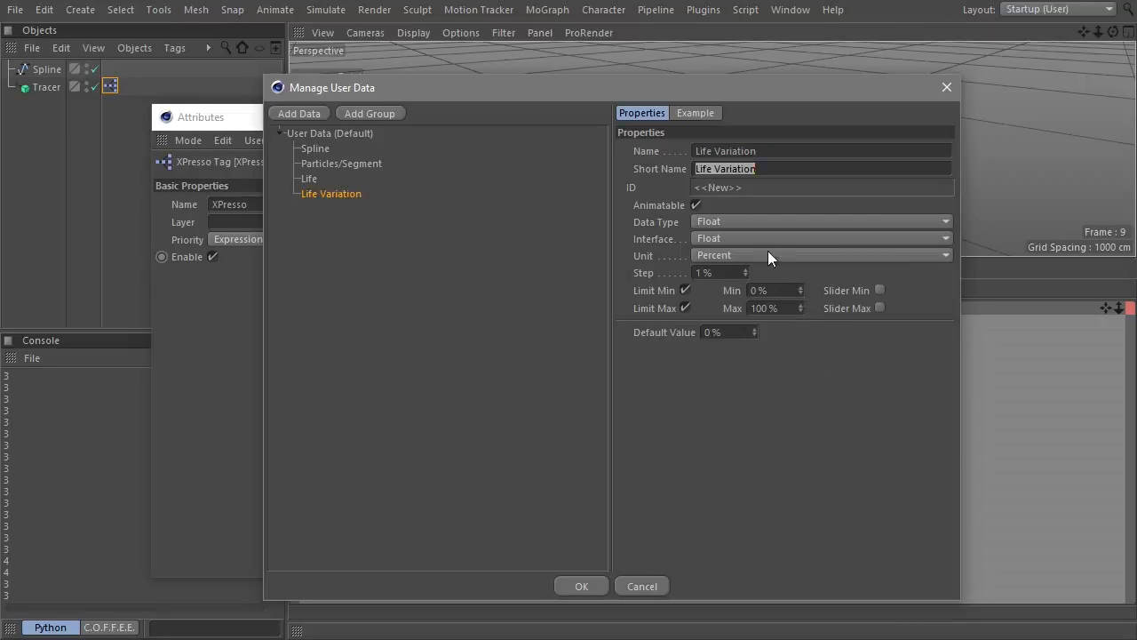
left_click(725, 236)
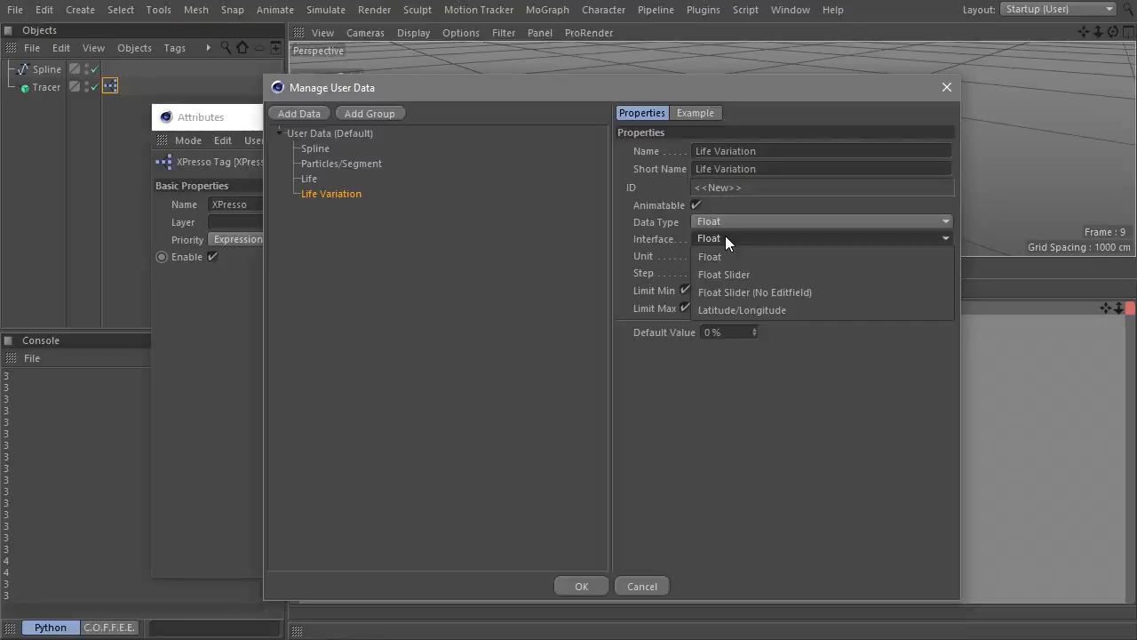
left_click(733, 271)
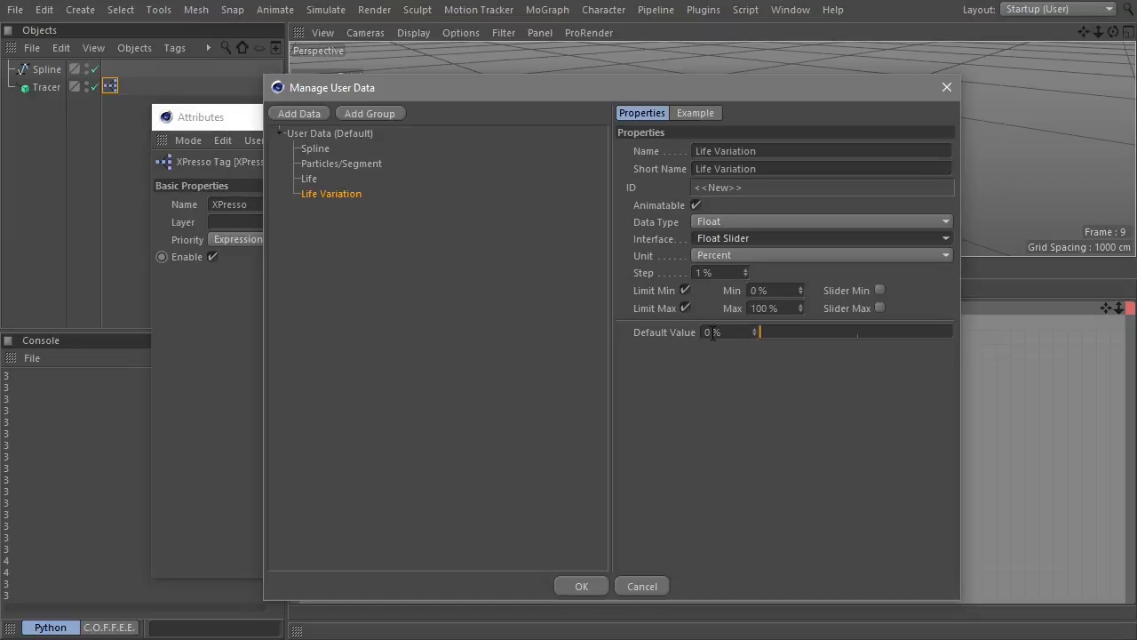
left_click(573, 586)
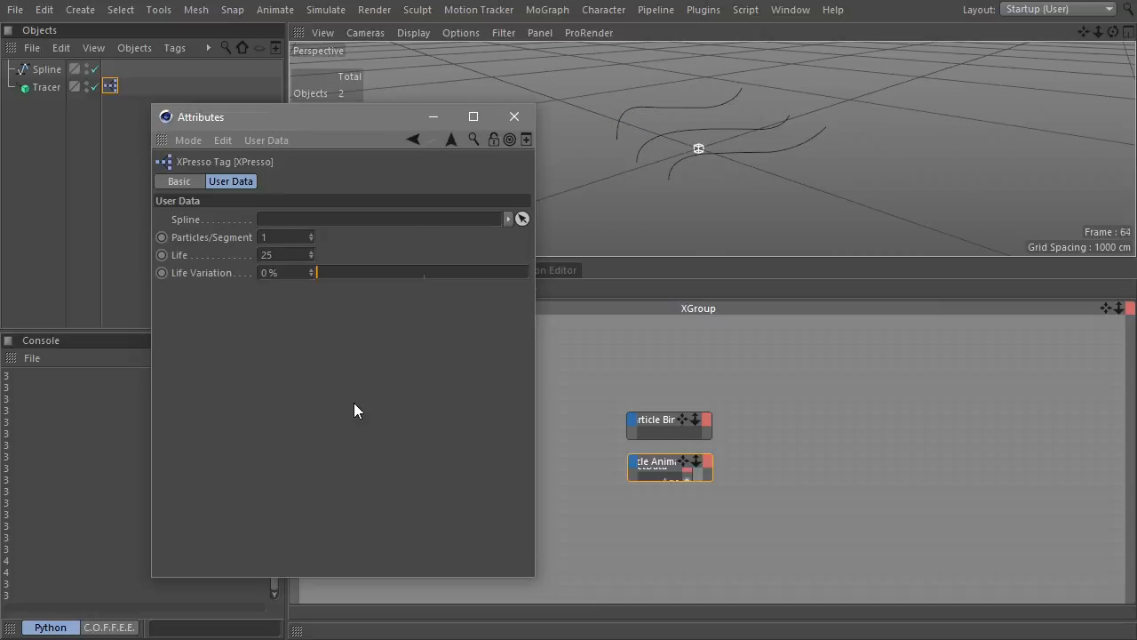
Maximize the Particle Birth group in the XPresso editor and close the attributes window.
left_click(654, 420)
right_click(655, 420)
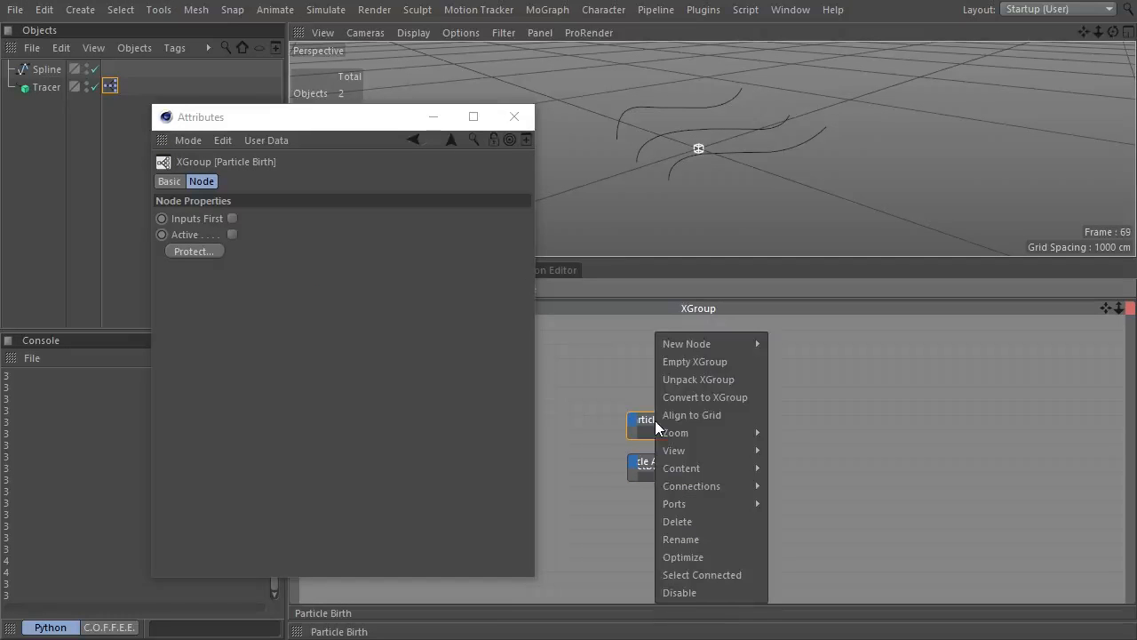
mouse_move(722, 451)
left_click(820, 494)
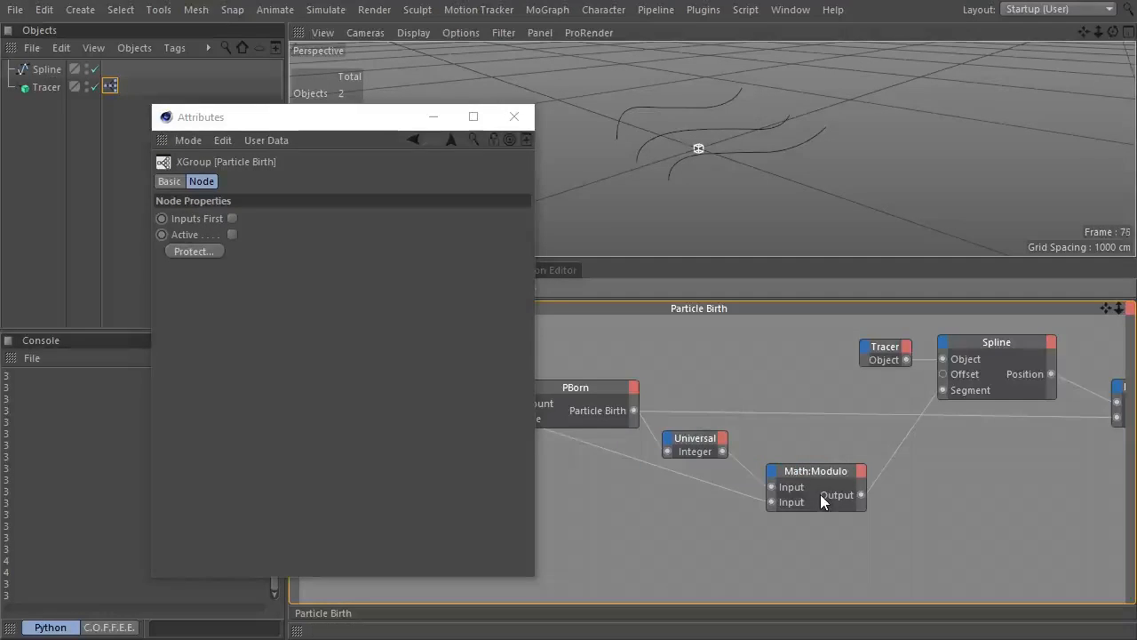
left_click(516, 118)
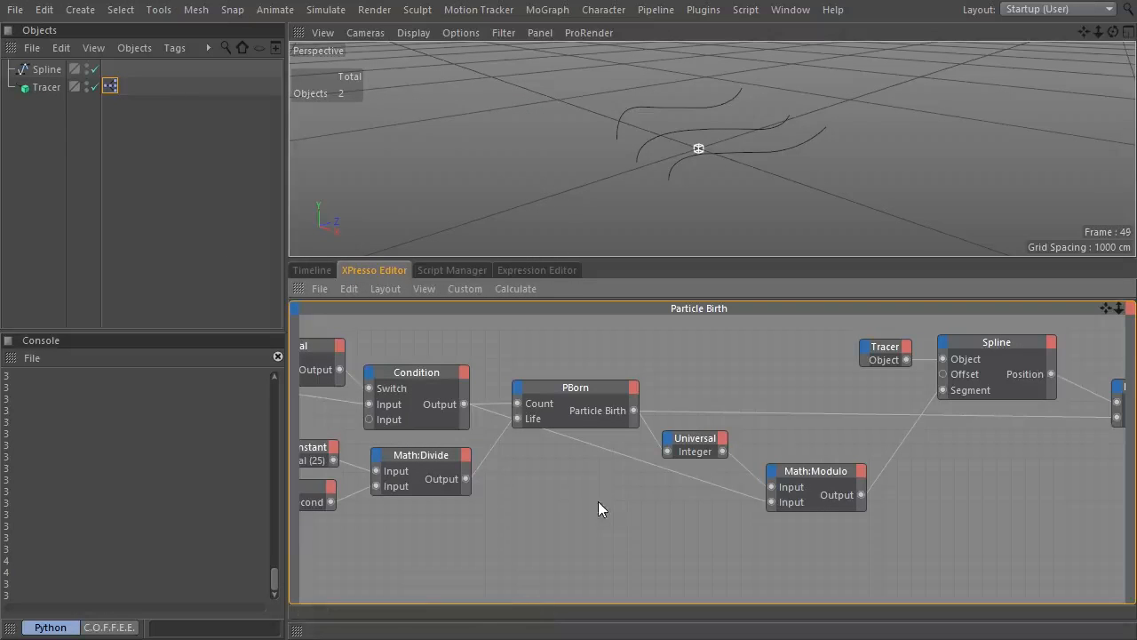
Replace the Tracer node before Equal with an XPresso tag node, connecting its Spline user data output to the Spline operator's Object.
middle_click_drag(557, 491, 1013, 518, "alt")
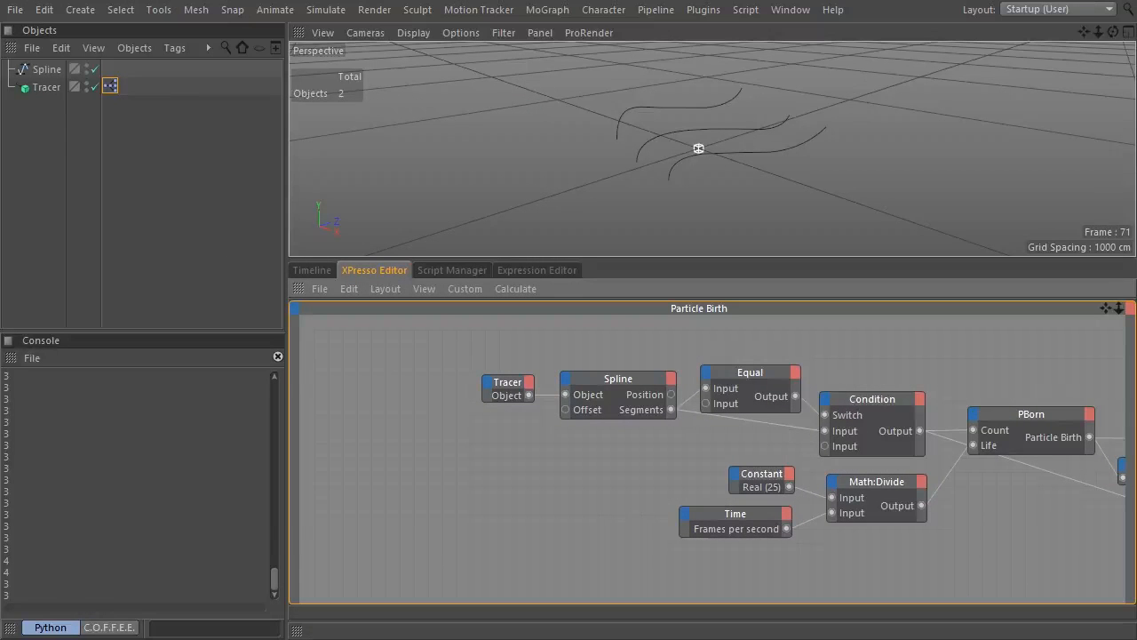
left_click_drag(452, 345, 542, 427)
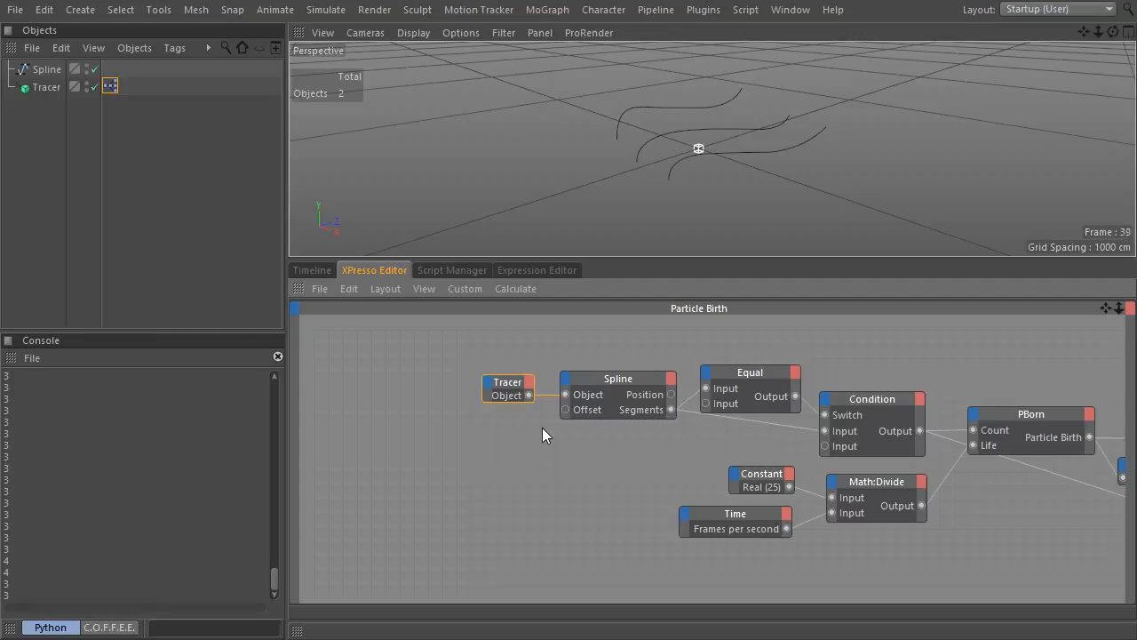
key("Delete")
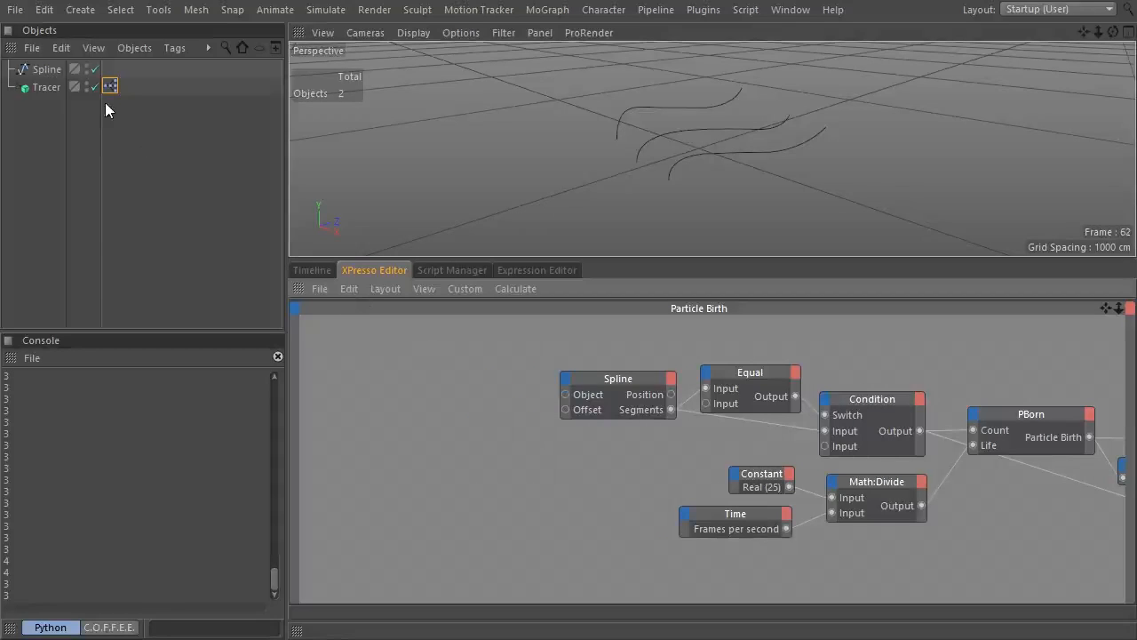
left_click_drag(111, 88, 477, 394)
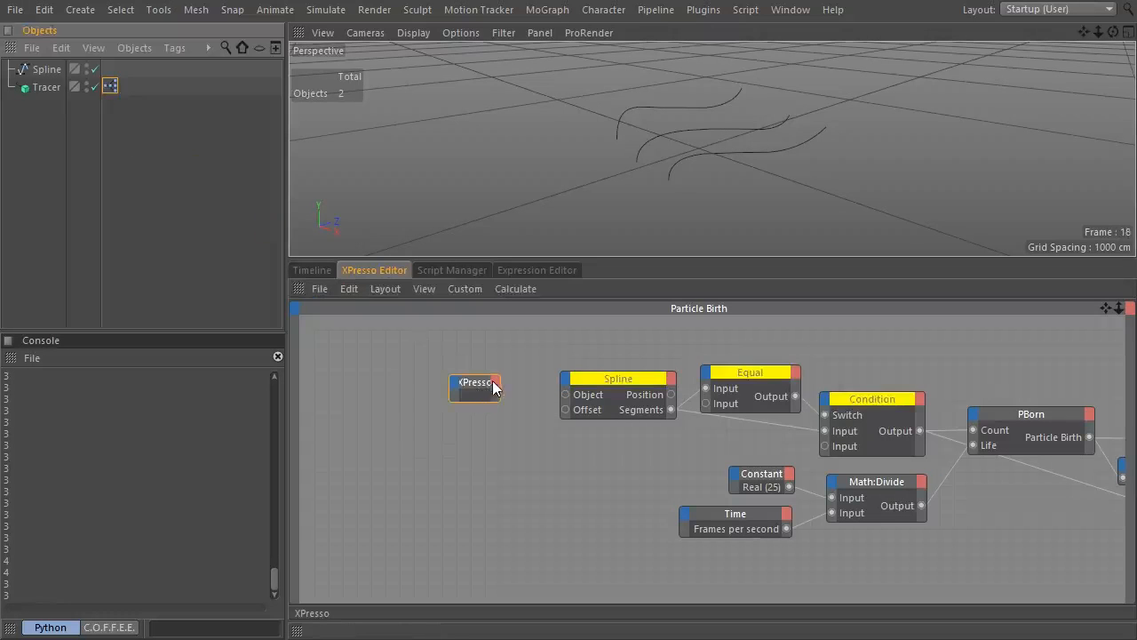
left_click(495, 382)
mouse_move(514, 427)
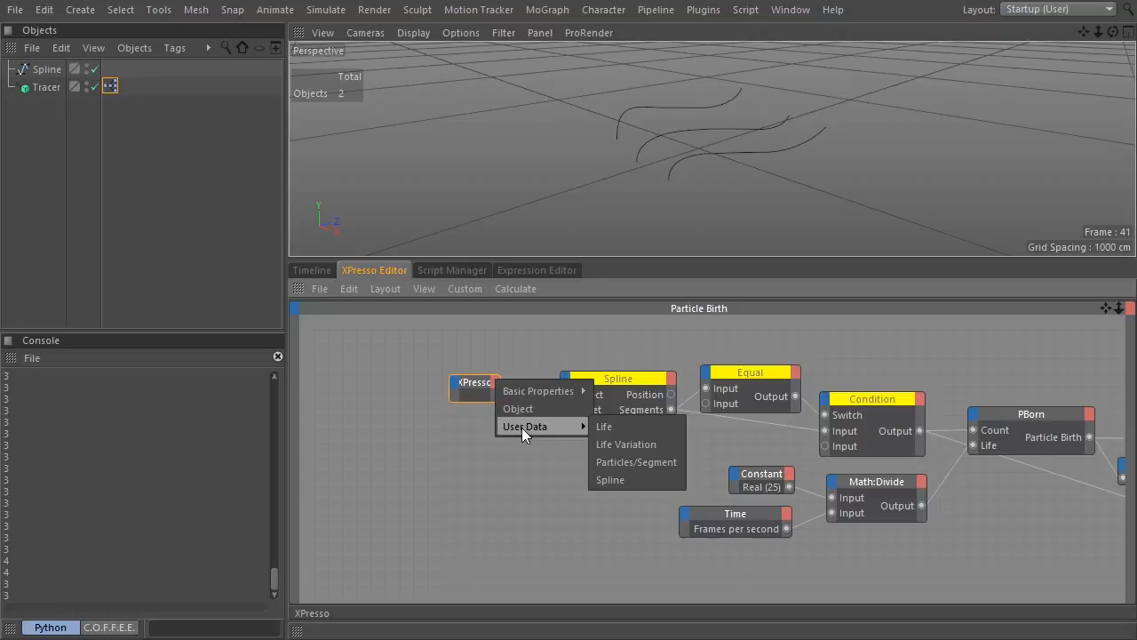
left_click(612, 479)
left_click_drag(559, 396, 561, 394)
left_click_drag(475, 388, 513, 388)
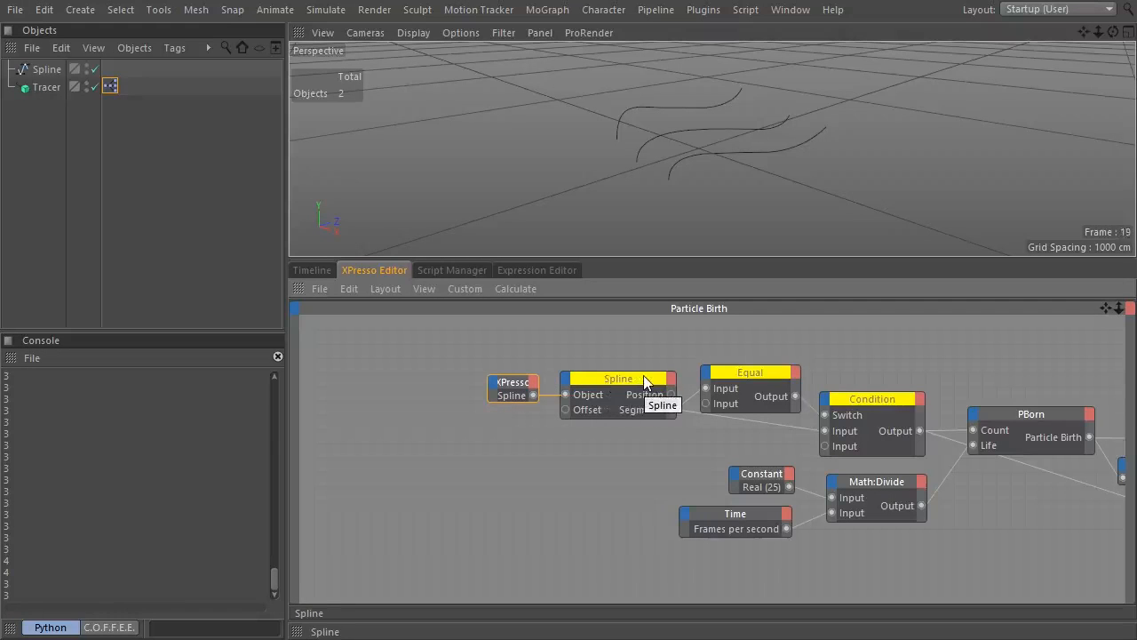
Replace the Tracer node before PSetData's Spline operator with an XPresso tag node, connecting its Spline user data output to Object.
middle_click_drag(1043, 359, 401, 355, "alt")
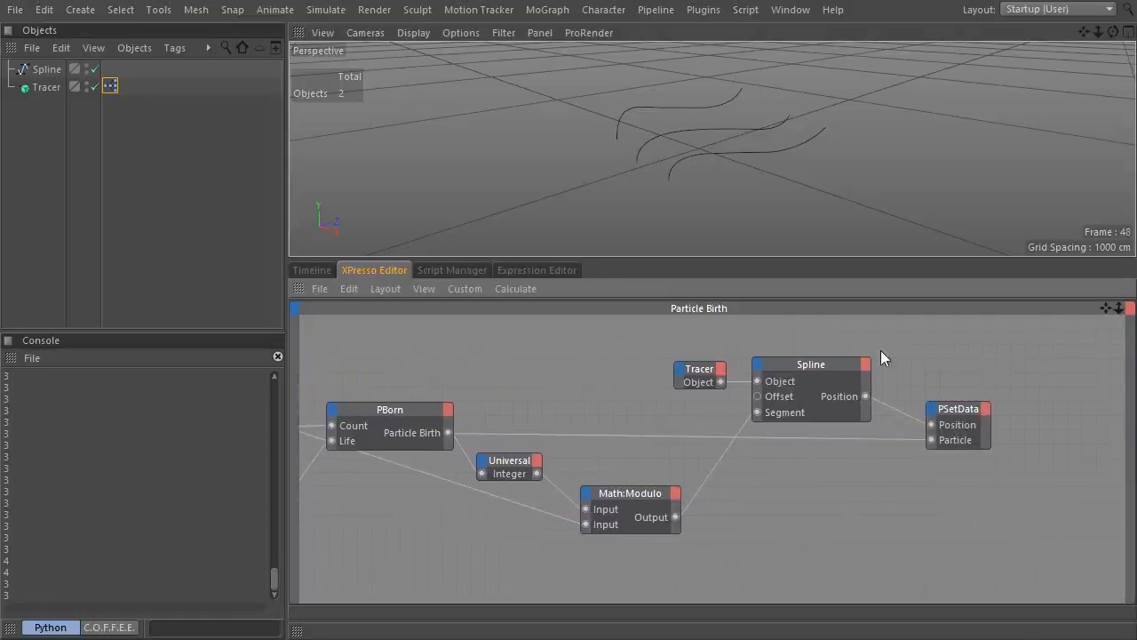
left_click(700, 370)
key("Delete")
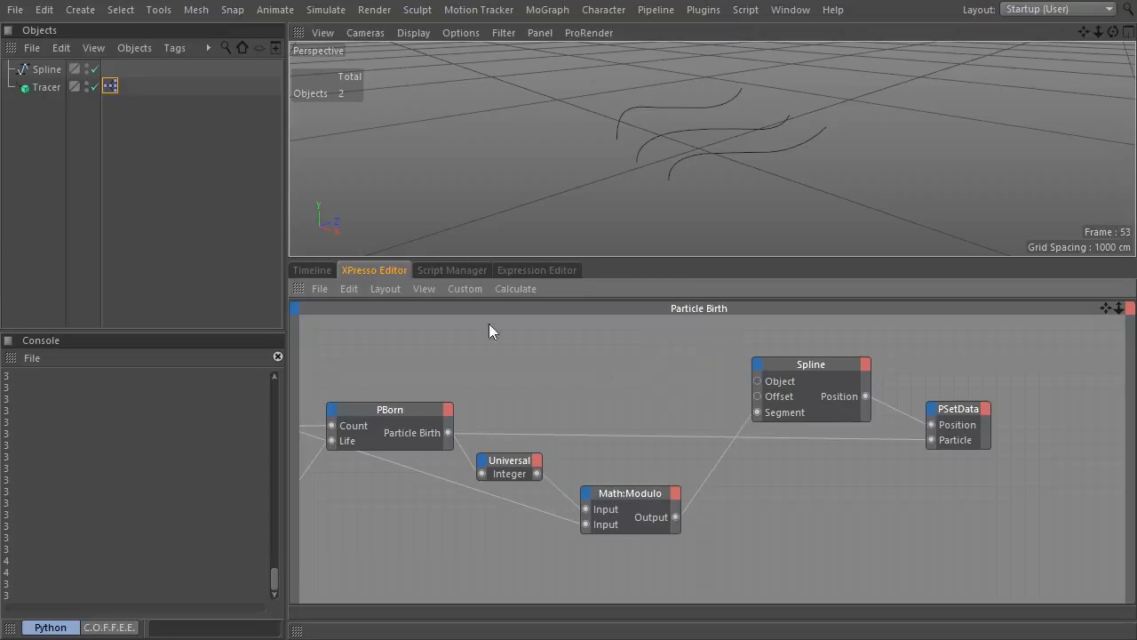
left_click_drag(111, 87, 758, 382)
left_click(678, 365)
mouse_move(744, 405)
left_click(824, 463)
left_click_drag(657, 371, 697, 375)
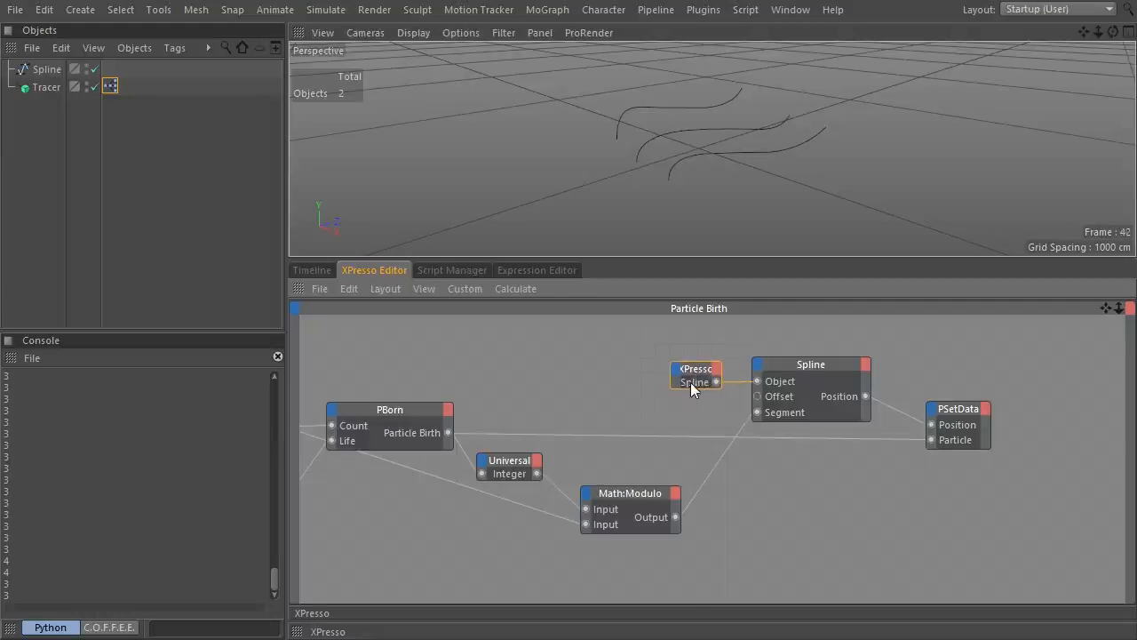
Replace the Constant node before Math:Divide with an XPresso tag node, connecting its Life user data output to the first input.
middle_click_drag(675, 436, 754, 433, "alt")
middle_click_drag(561, 465, 977, 436, "alt")
left_click(624, 444)
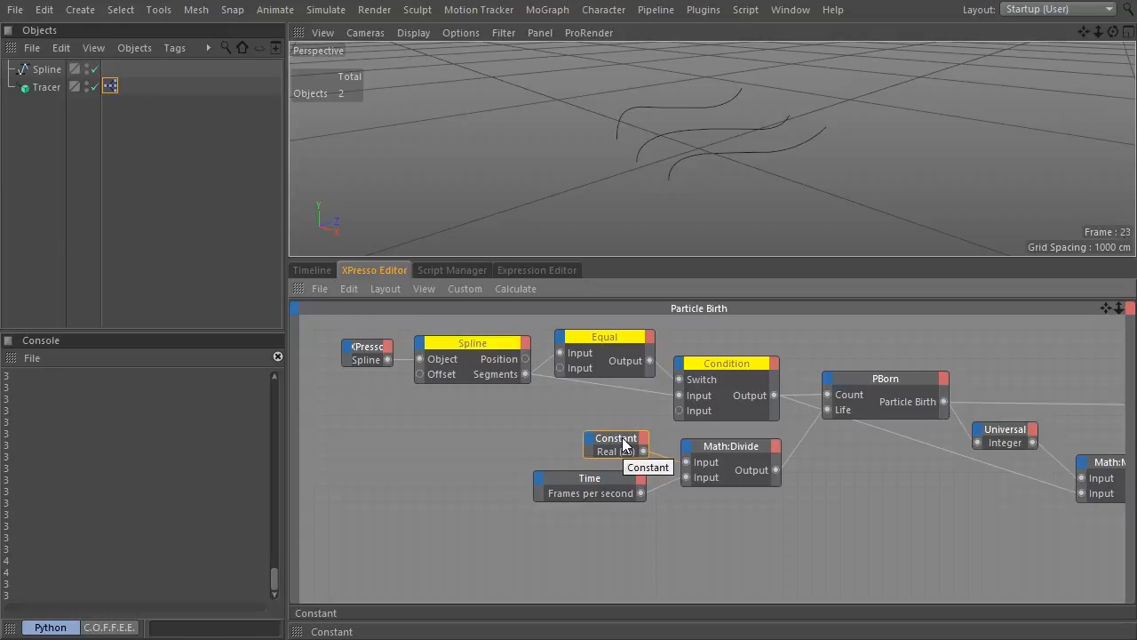
key("Delete")
left_click_drag(116, 89, 629, 437)
left_click(640, 428)
mouse_move(682, 469)
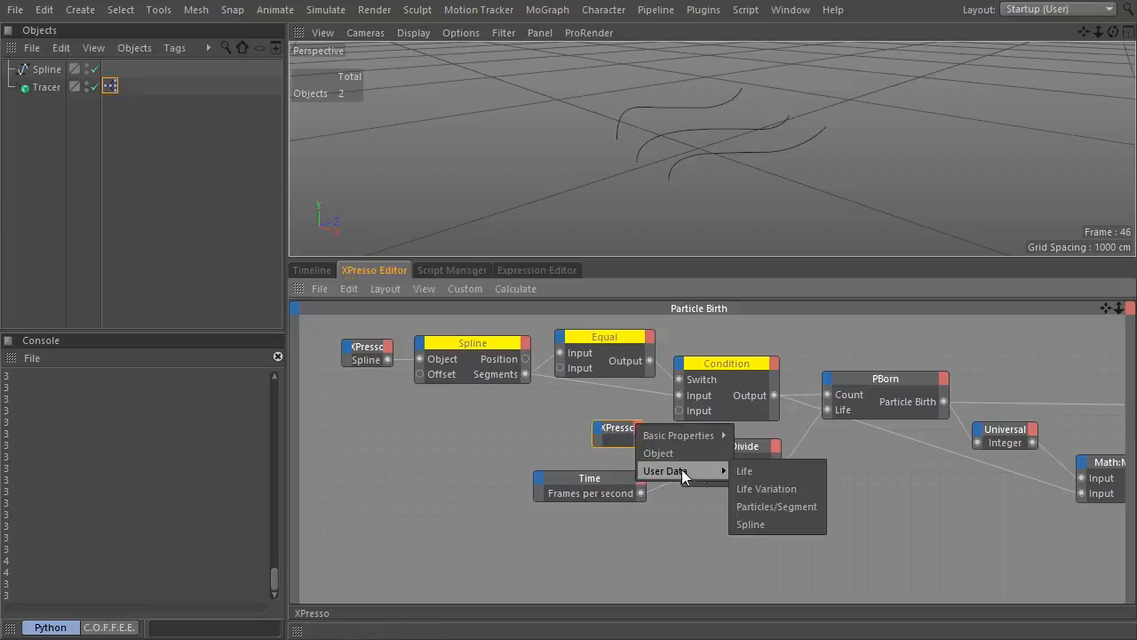
left_click(778, 469)
mouse_move(637, 439)
left_mouse_down()
mouse_move(689, 469)
mouse_move(629, 443)
left_mouse_up()
Add another XPresso tag node and connect its Life Variation user data output to a Life Variation input on PBorn.
key("ctrl+v")
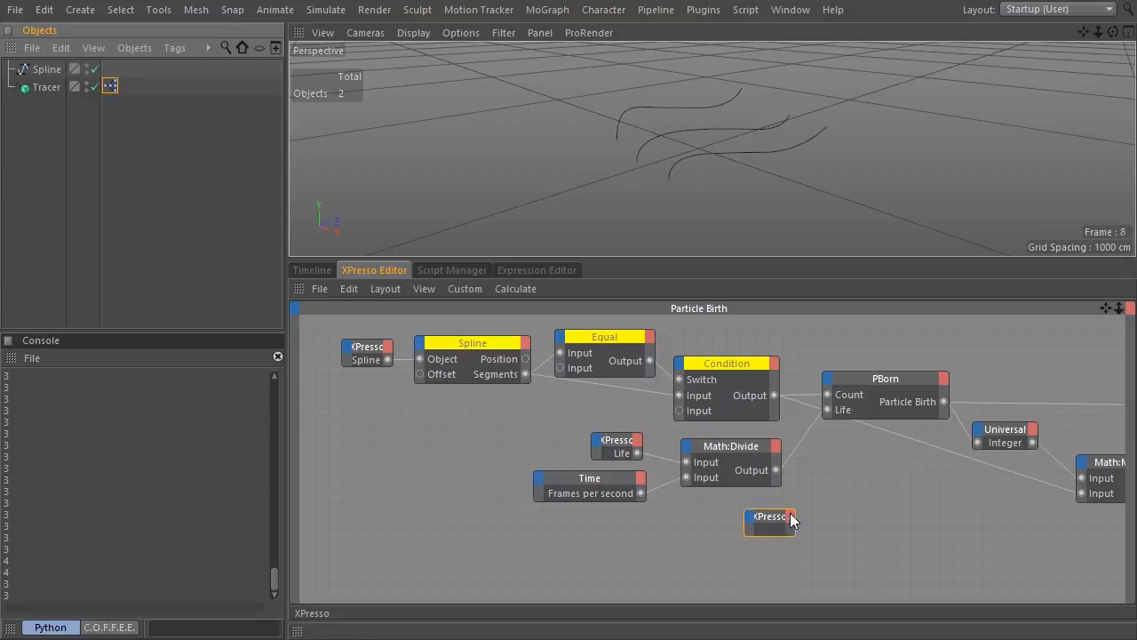
left_click(790, 515)
mouse_move(876, 562)
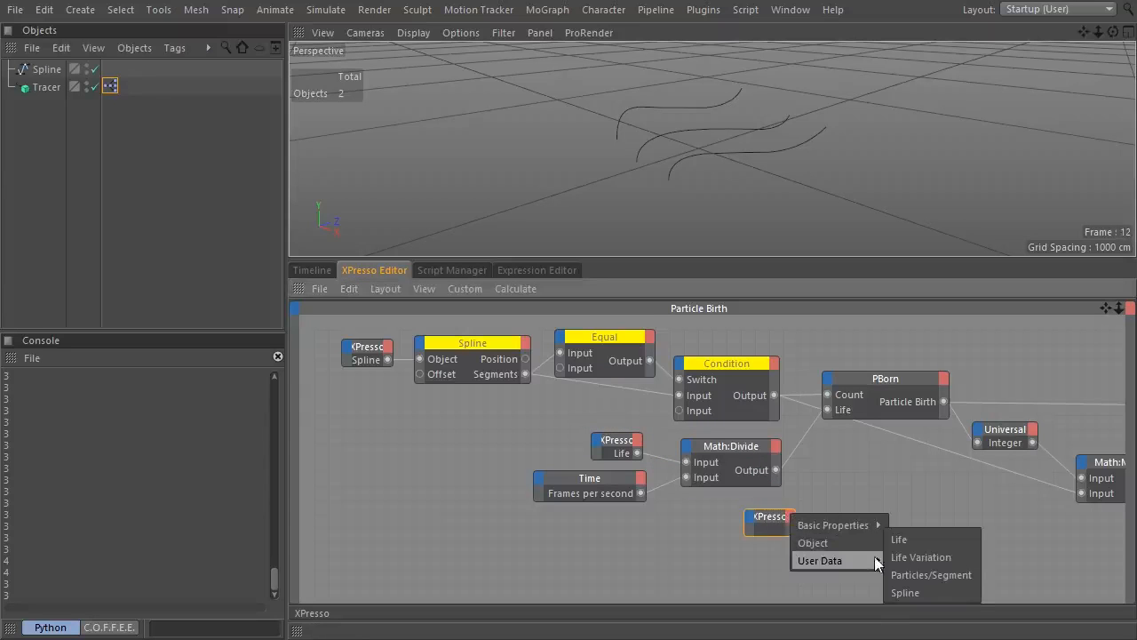
left_click(937, 560)
left_click_drag(834, 373, 826, 380)
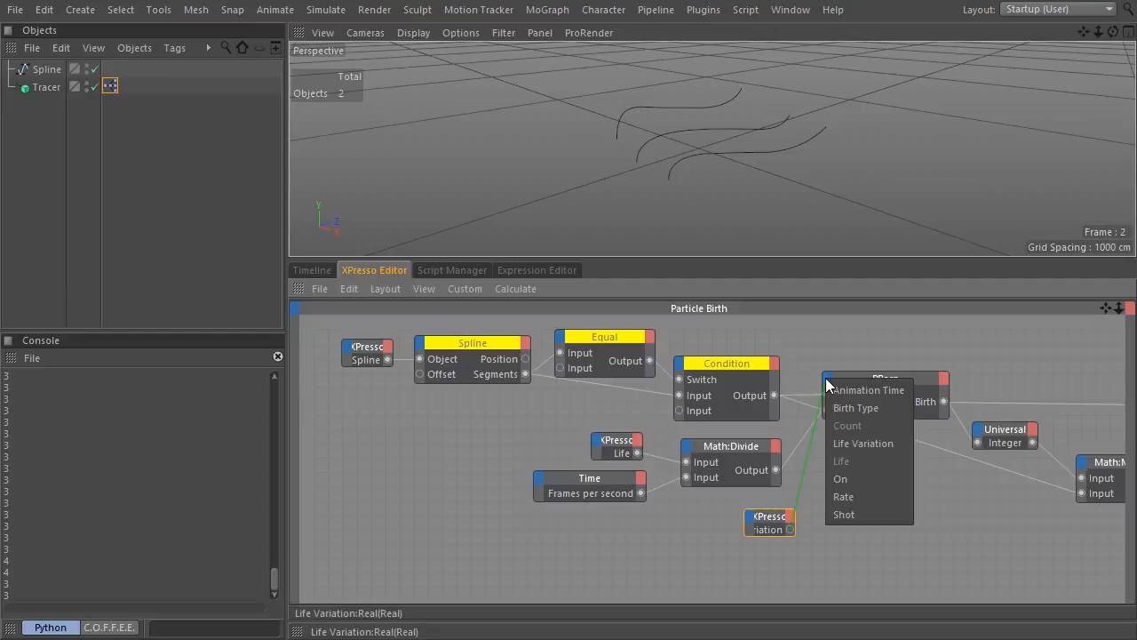
left_click(874, 442)
Move all the nodes feeding PBorn away from it to make room for more nodes in between.
left_click_drag(779, 559, 329, 333)
left_click_drag(742, 367, 604, 368)
left_click(719, 525)
middle_click_drag(720, 524, 557, 512, "alt")
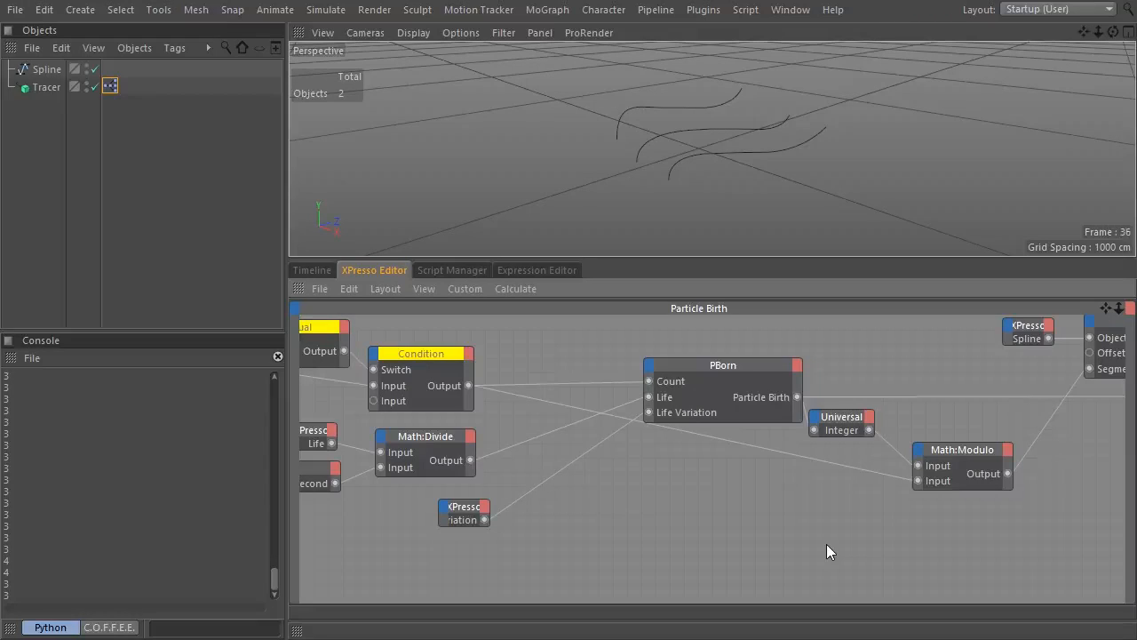
middle_click_drag(826, 543, 1136, 556, "alt")
left_click_drag(354, 325, 640, 517)
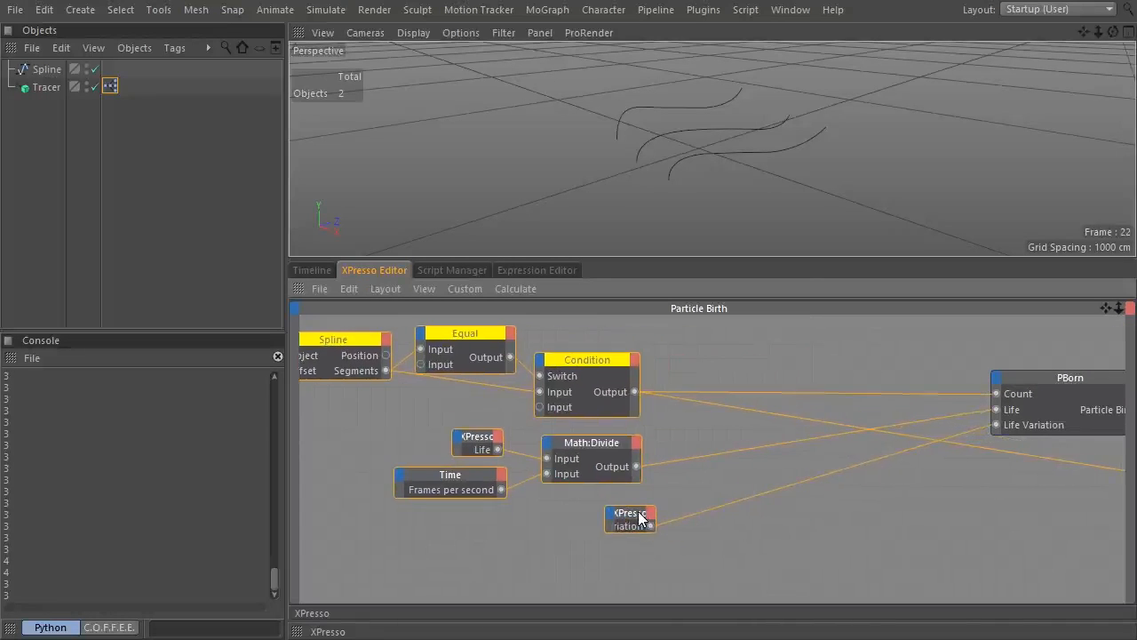
Add a Math:Add node between Condition and PBorn and connect Condition's output to its first input.
right_click(784, 343)
mouse_move(854, 354)
mouse_move(916, 355)
mouse_move(1022, 409)
left_click(946, 468)
left_click_drag(633, 391, 738, 343)
Add an XPresso tag node with a Particles/Segment user data output and connect it to Math:Add's second input.
left_click_drag(109, 85, 701, 326)
right_click(708, 326)
mouse_move(773, 370)
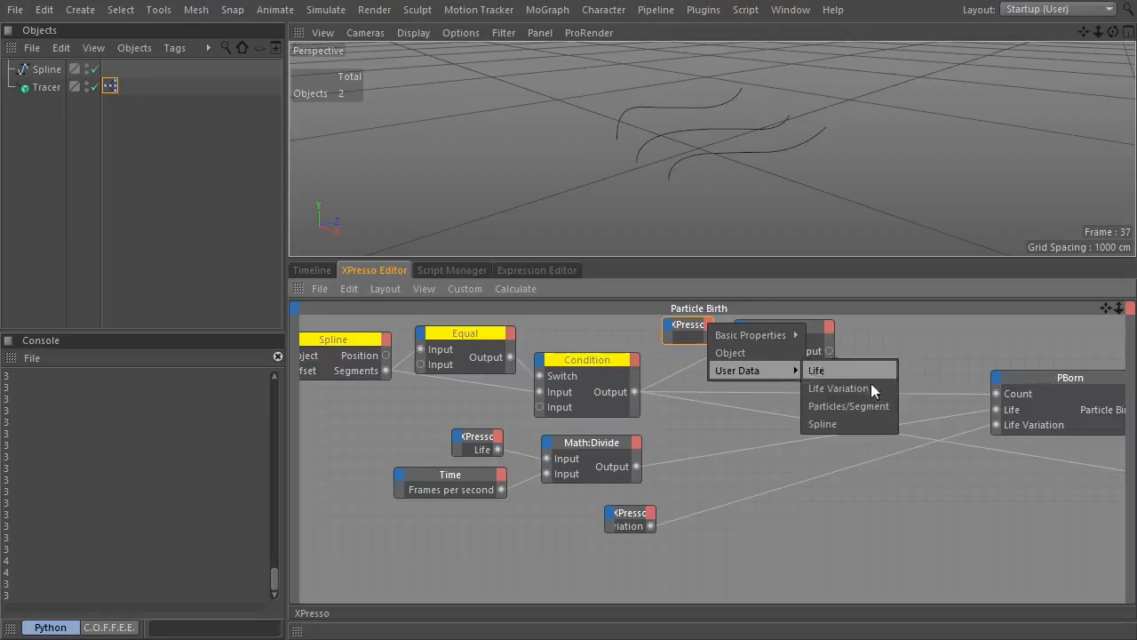
left_click(848, 406)
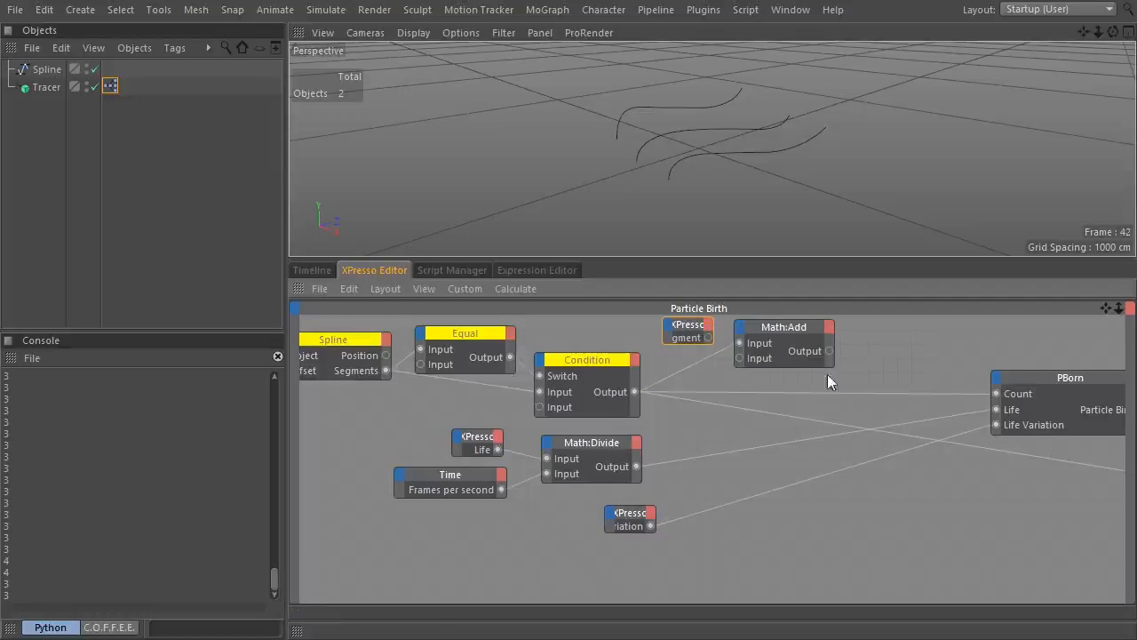
left_click_drag(740, 357, 739, 358)
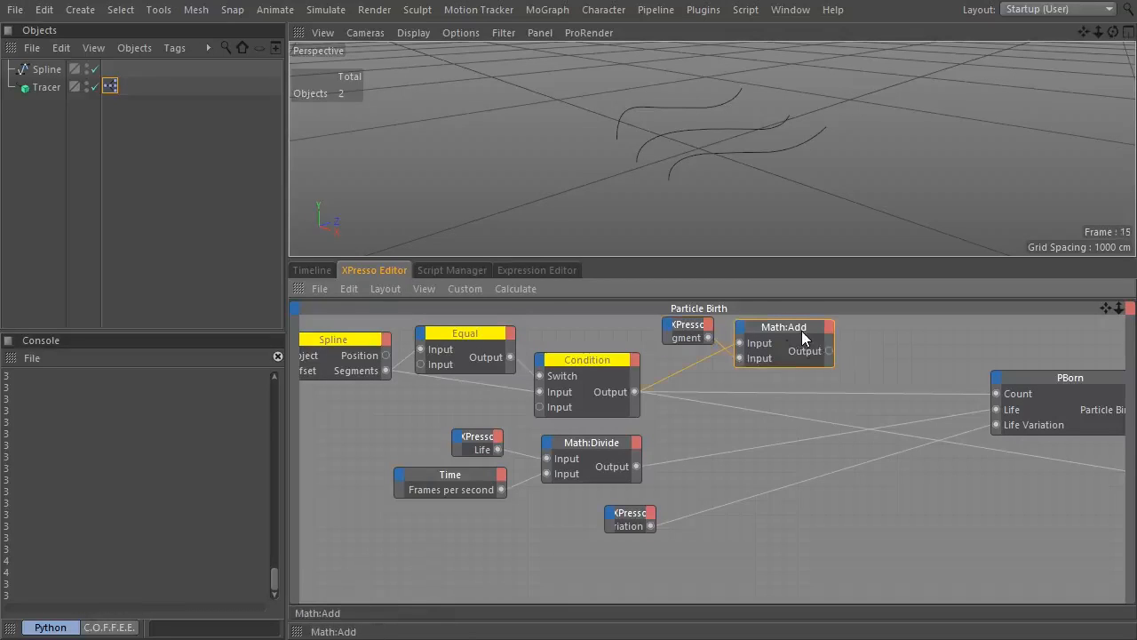
Set the new math node's function to Multiply and close its attributes.
double_click(801, 330)
left_click(280, 237)
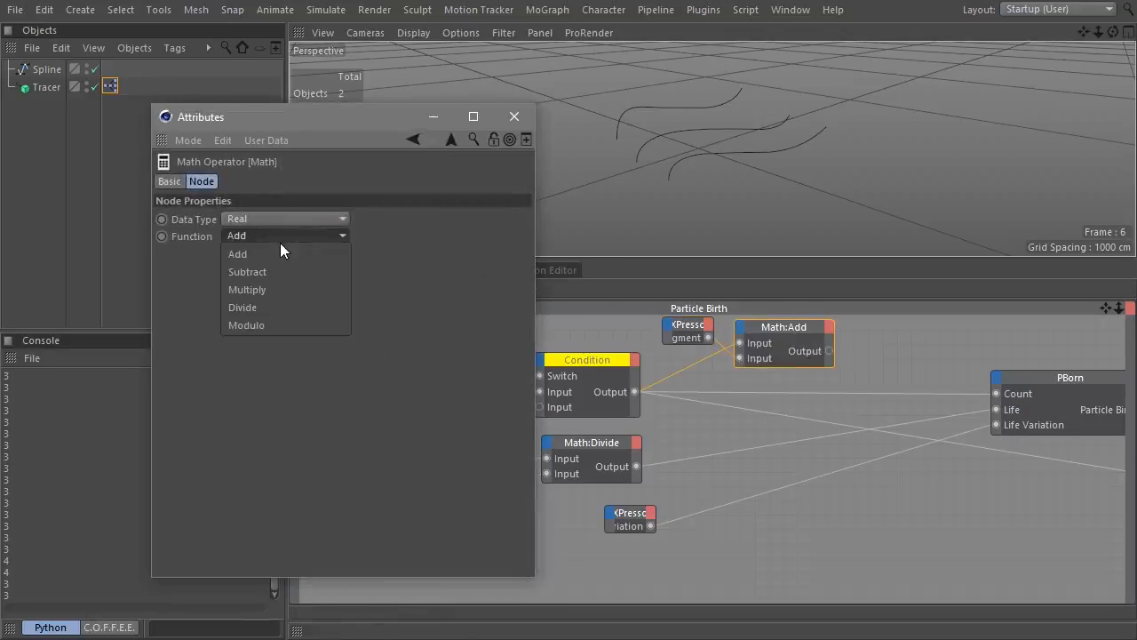
left_click(280, 289)
left_click(523, 127)
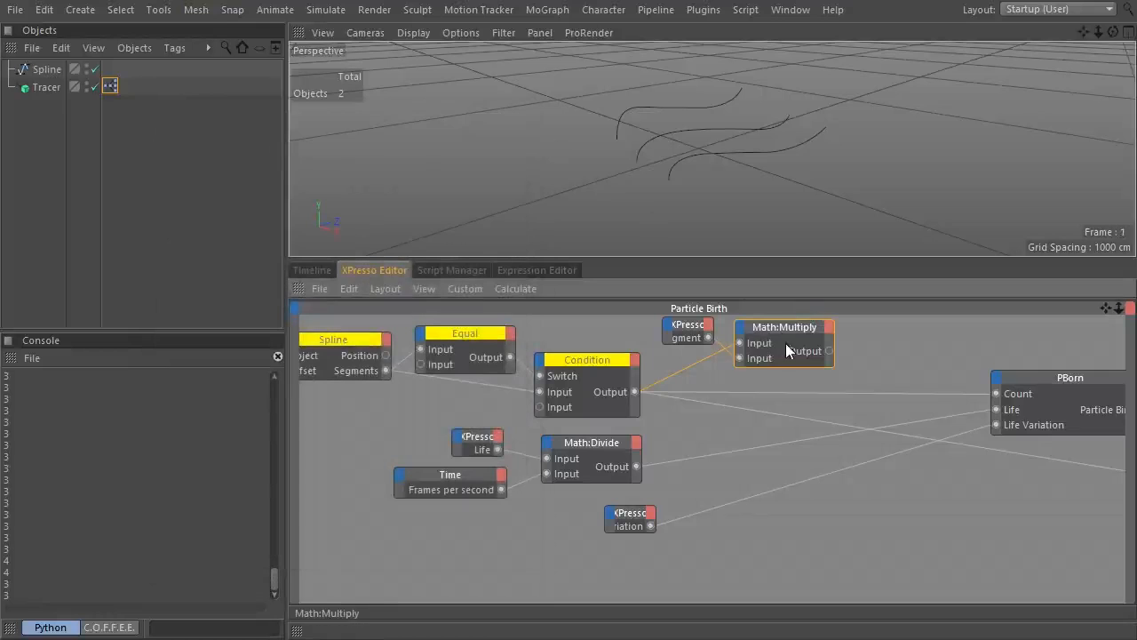
Swap Math:Multiply's two inputs, connect its output to PBorn's Count, and reposition it with its Particles/Segment node.
left_click_drag(753, 352, 753, 342)
left_click_drag(830, 351, 996, 394)
left_click_drag(791, 329, 841, 351)
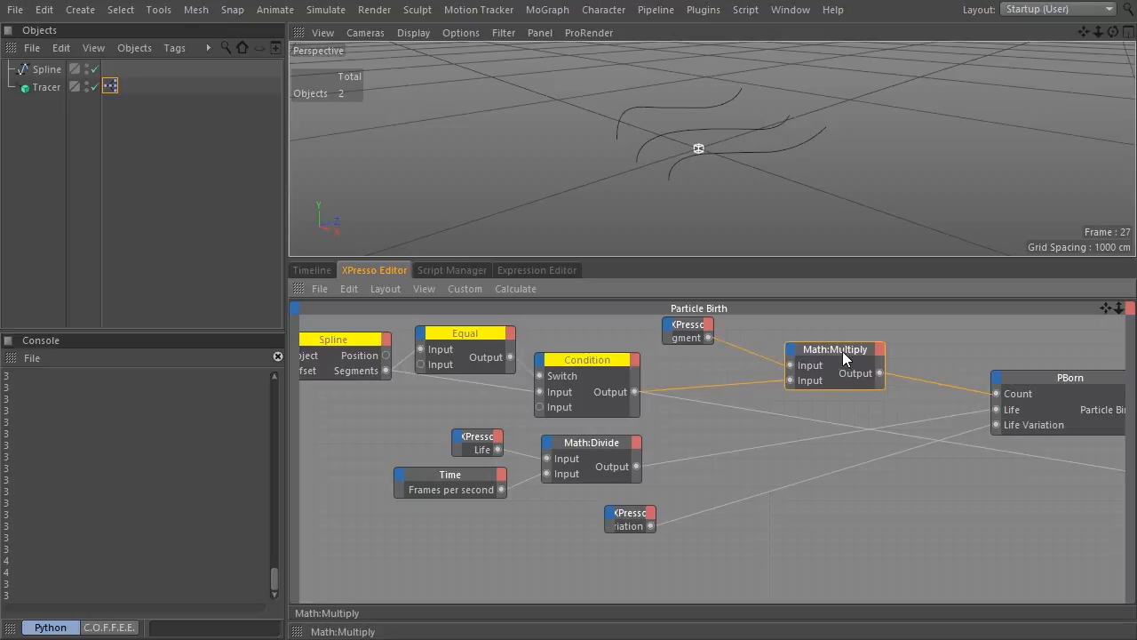
left_click_drag(688, 329, 730, 349)
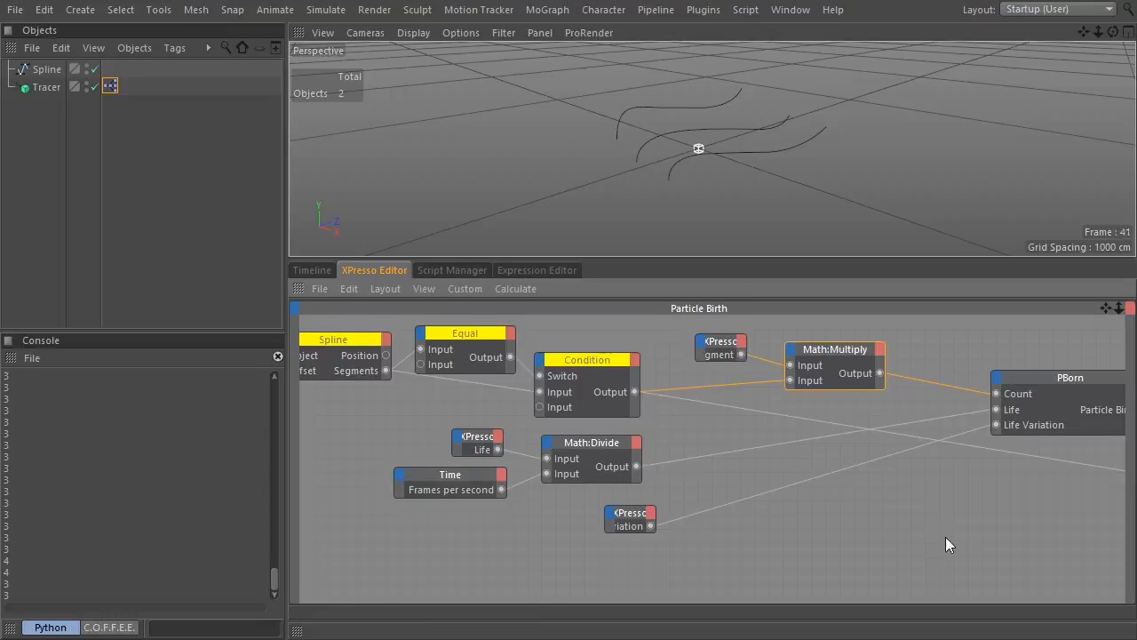
Center the nodes in the Particle Birth group and return the group to Standard view.
key("h")
right_click(684, 304)
mouse_move(763, 424)
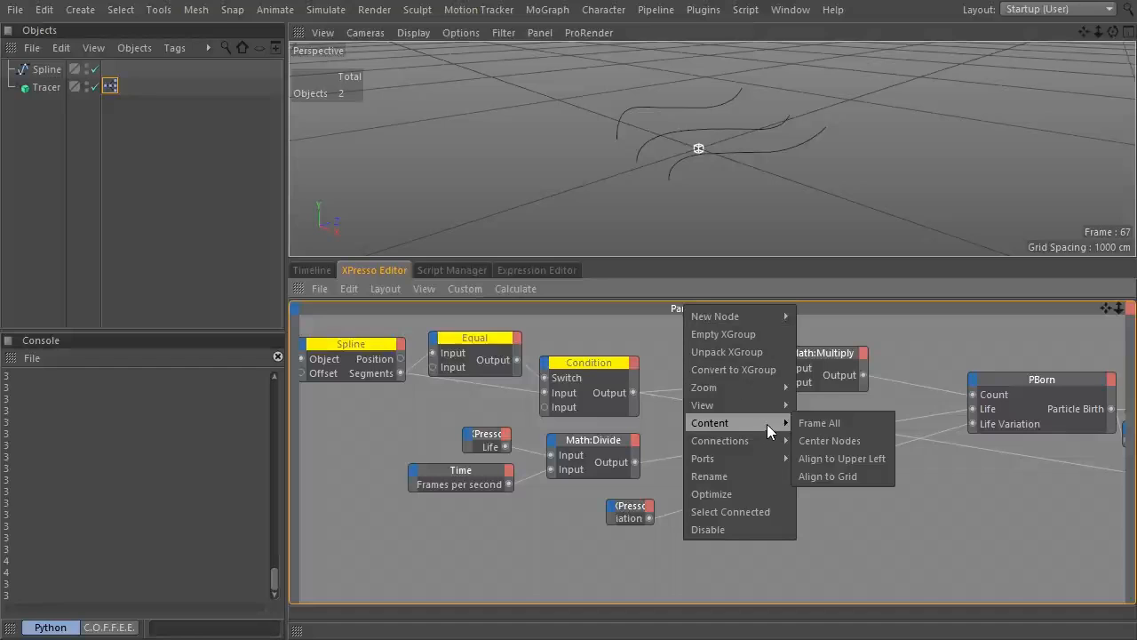
left_click(860, 441)
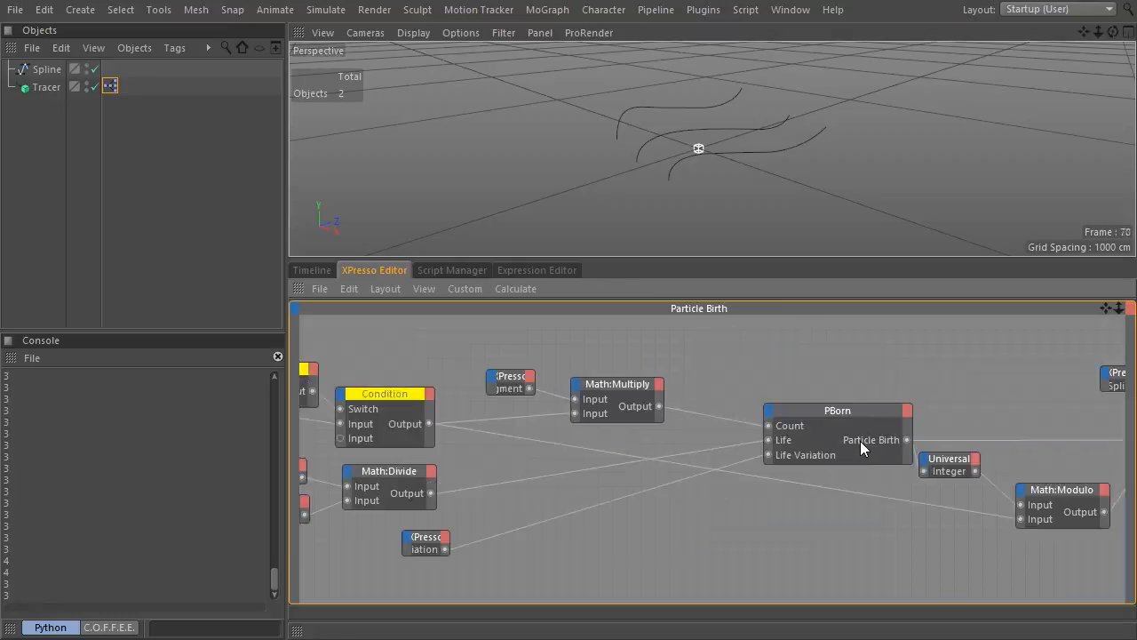
right_click(764, 359)
mouse_move(829, 461)
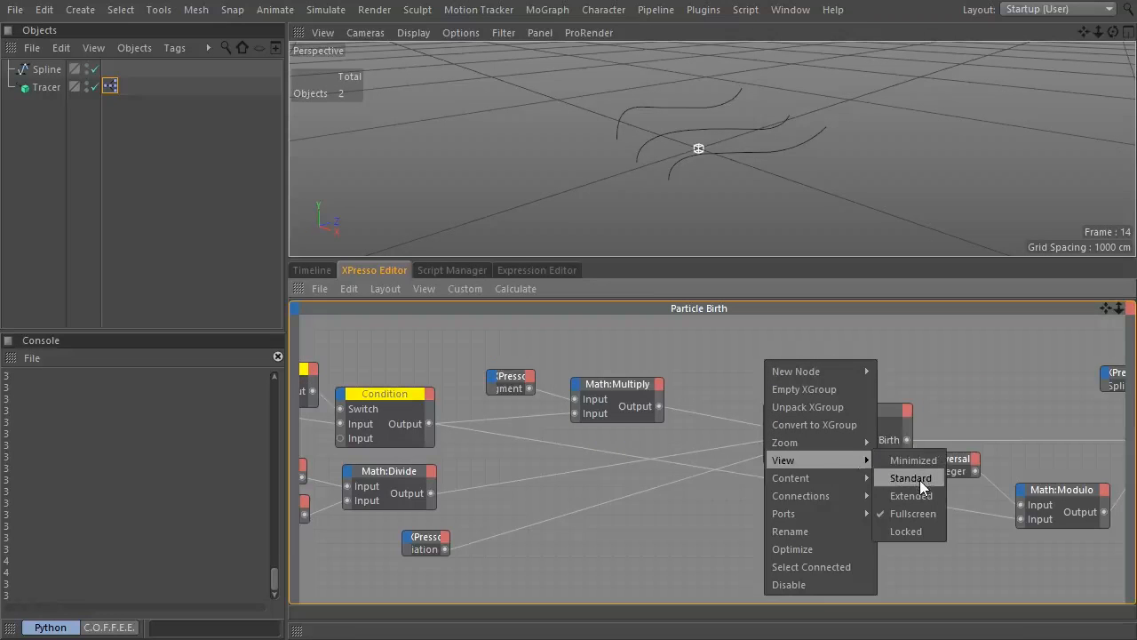
left_click(919, 480)
Show the Particle Animation group in Fullscreen view in the XPresso editor.
left_click(659, 460)
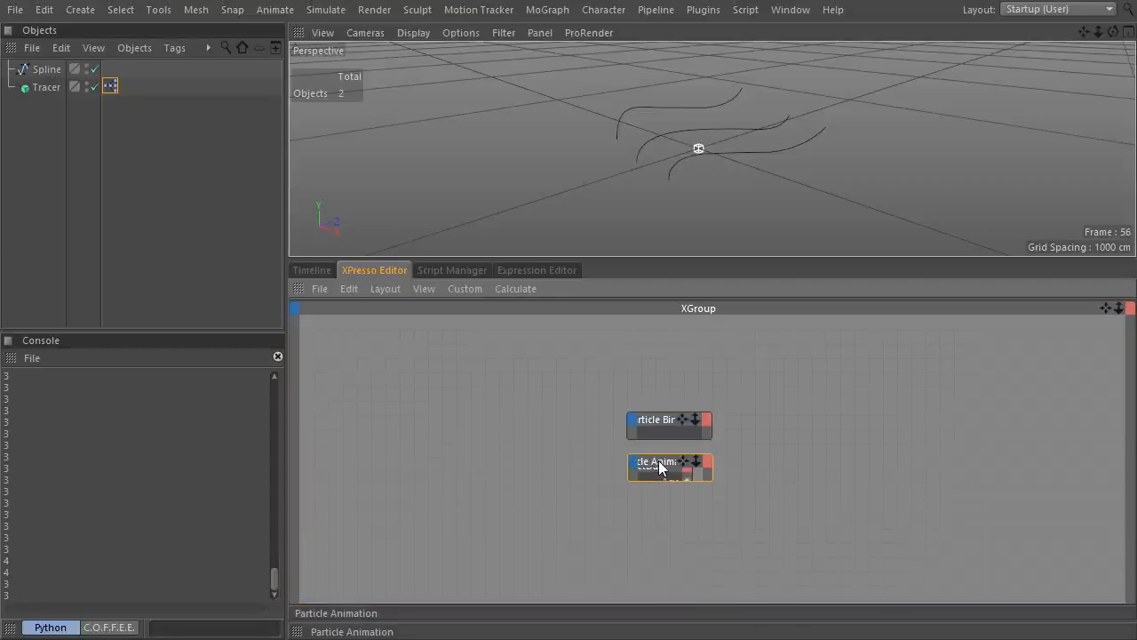
right_click(659, 460)
mouse_move(748, 450)
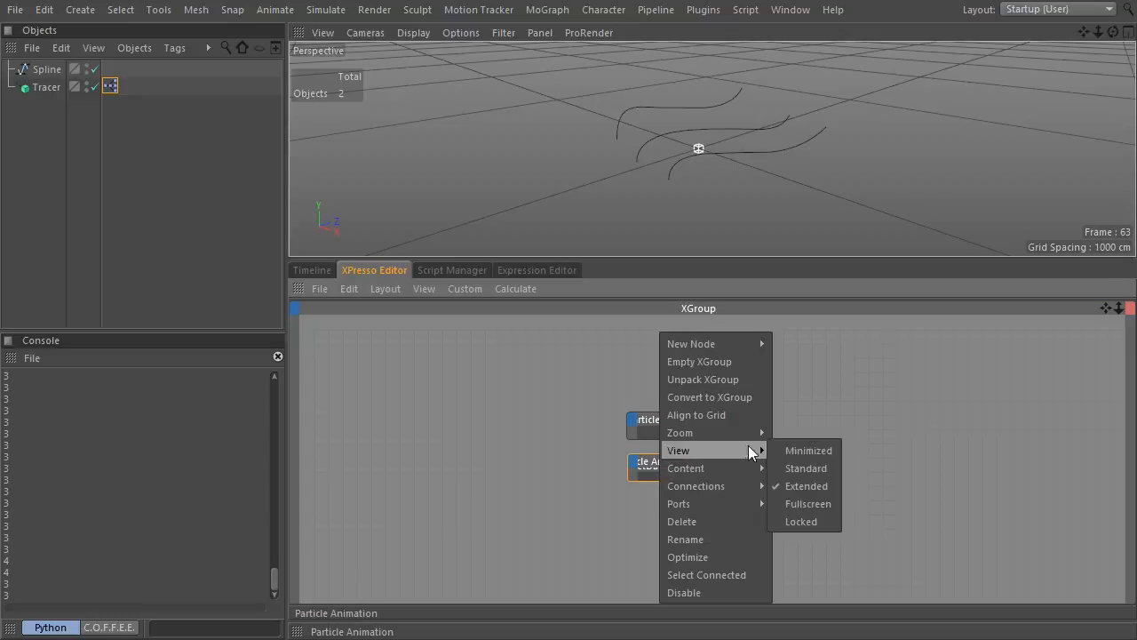
left_click(805, 503)
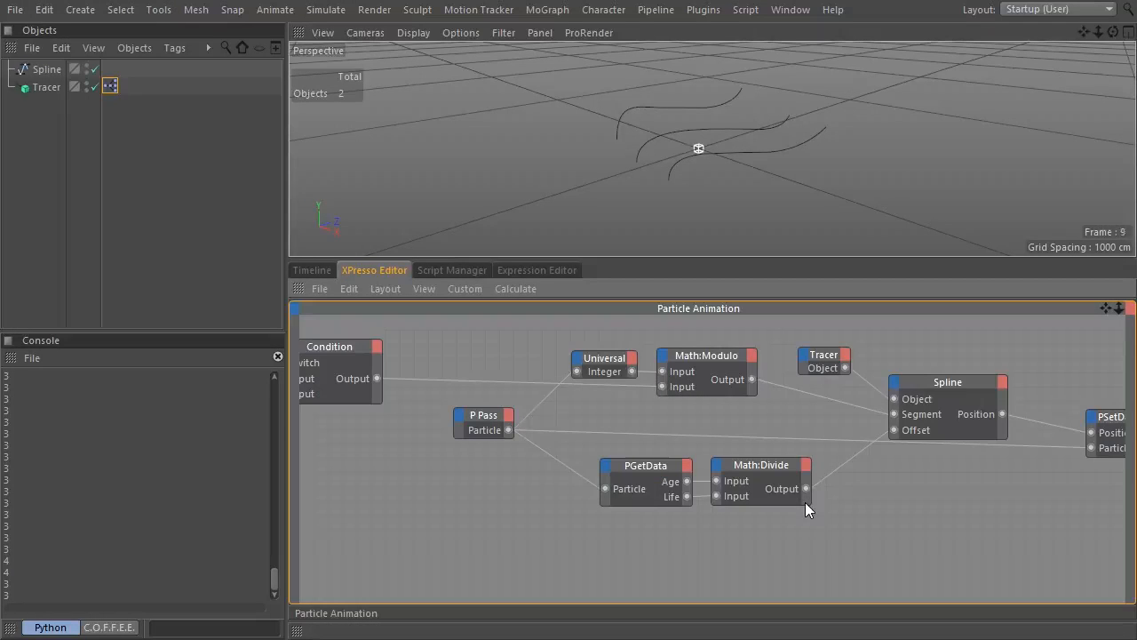
Rearrange the nodes leading up to Math:Modulo in the Particle Animation group.
key("ctrl+Tab")
left_click_drag(279, 287, 628, 426)
left_click_drag(615, 350, 612, 366)
left_click(650, 516)
middle_click_drag(326, 441, 729, 442, "alt")
left_click_drag(172, 167, 573, 317)
left_click_drag(594, 224, 630, 235)
key("ctrl+Tab")
Replace the Tracer node at the start of Particle Animation with an XPresso tag node, connecting its Spline user data to Spline's Object.
left_click_drag(446, 426, 390, 319)
key("Delete")
left_click_drag(109, 86, 391, 362)
left_click(410, 356)
mouse_move(444, 401)
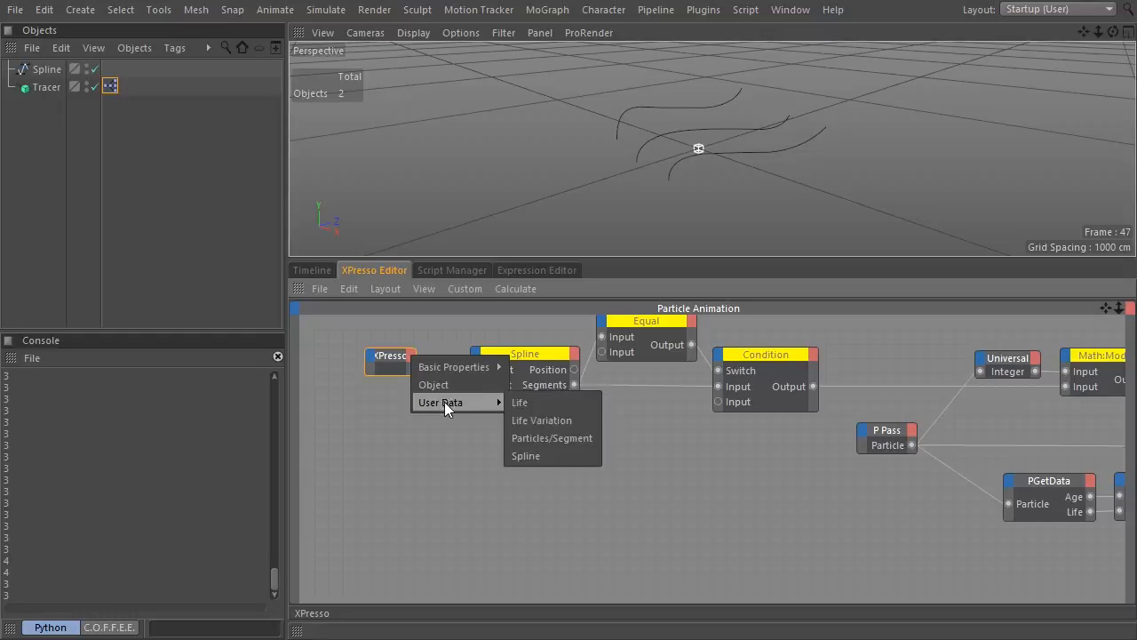
left_click(537, 457)
left_click_drag(411, 369, 472, 368)
left_click_drag(383, 362, 421, 367)
Move the nodes up to Condition away from P Pass and add an XPresso tag node with a Particles/Segment output.
left_click_drag(741, 437, 351, 335)
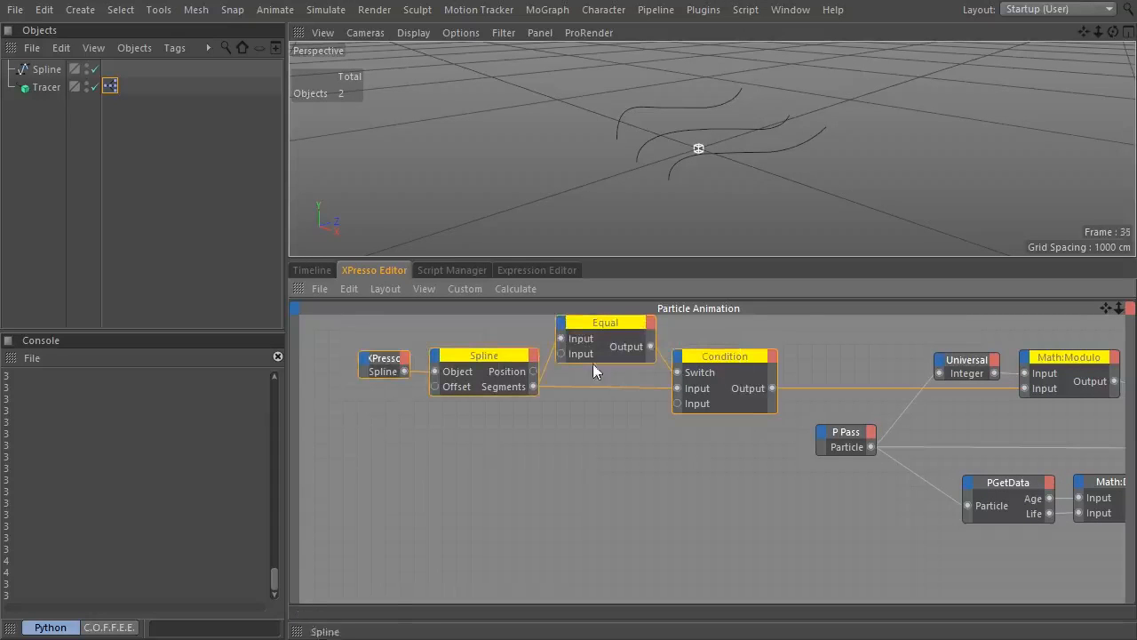
left_click_drag(733, 360, 497, 356)
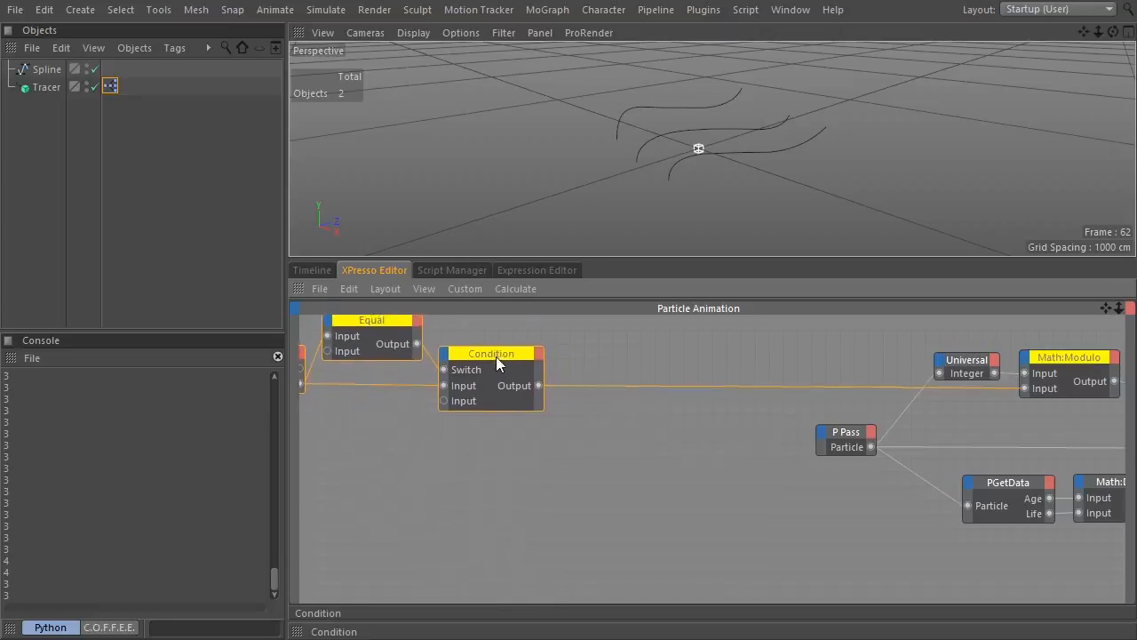
left_click_drag(116, 87, 375, 287)
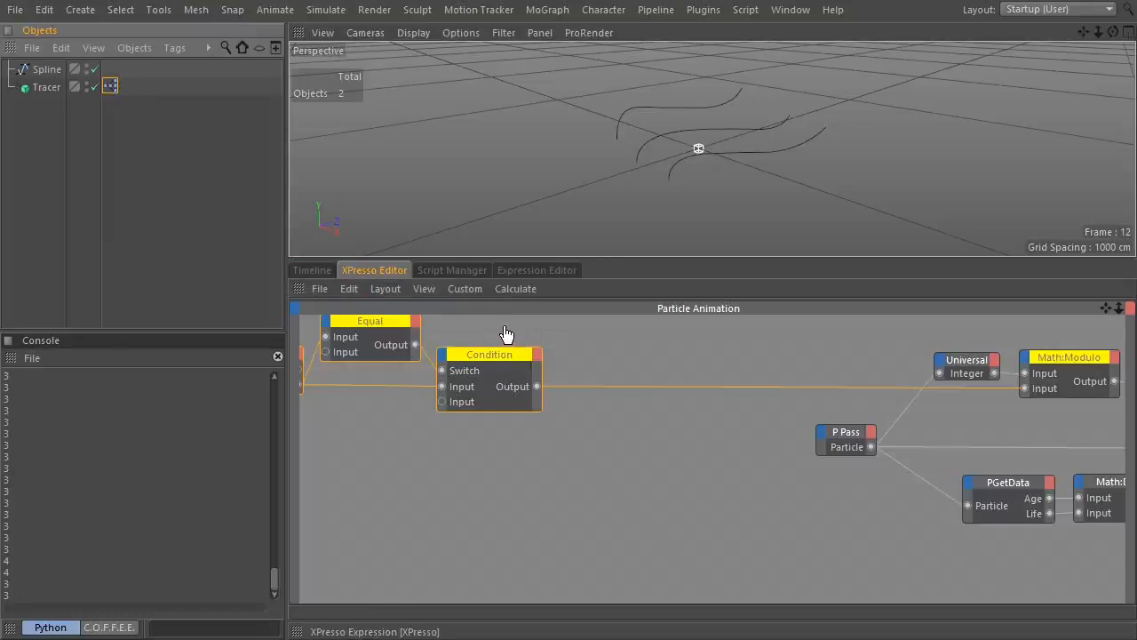
left_click_drag(506, 333, 504, 330)
left_click(526, 320)
mouse_move(574, 373)
left_click(677, 402)
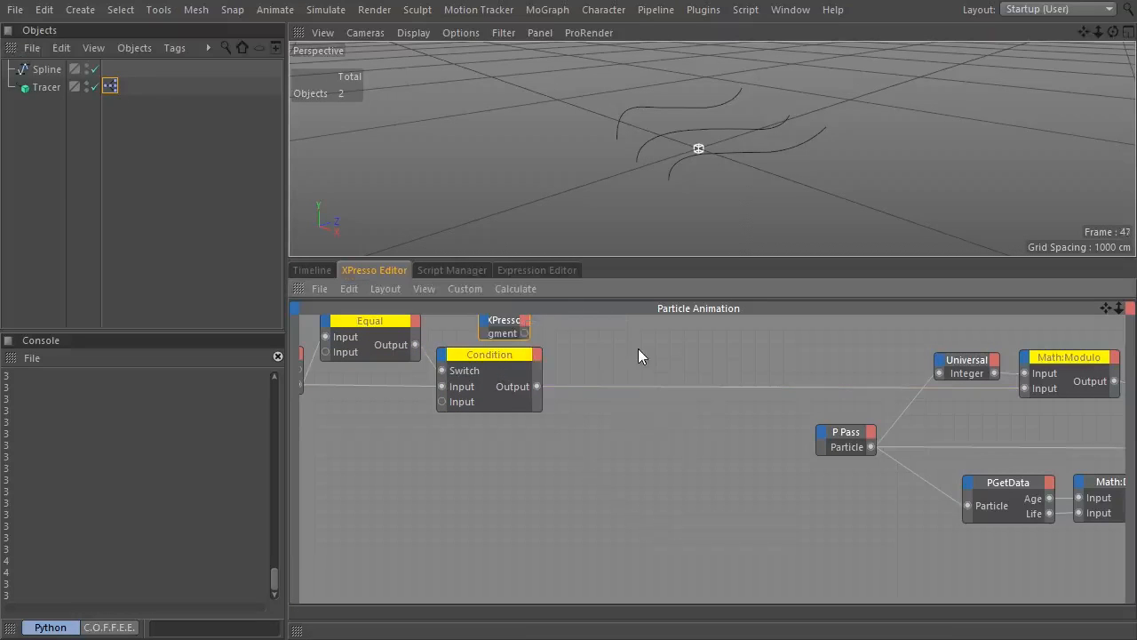
Add a Math:Add node after Condition and connect Particles/Segment to its first input and Condition's output to its second.
right_click(639, 353)
mouse_move(885, 414)
left_click(962, 469)
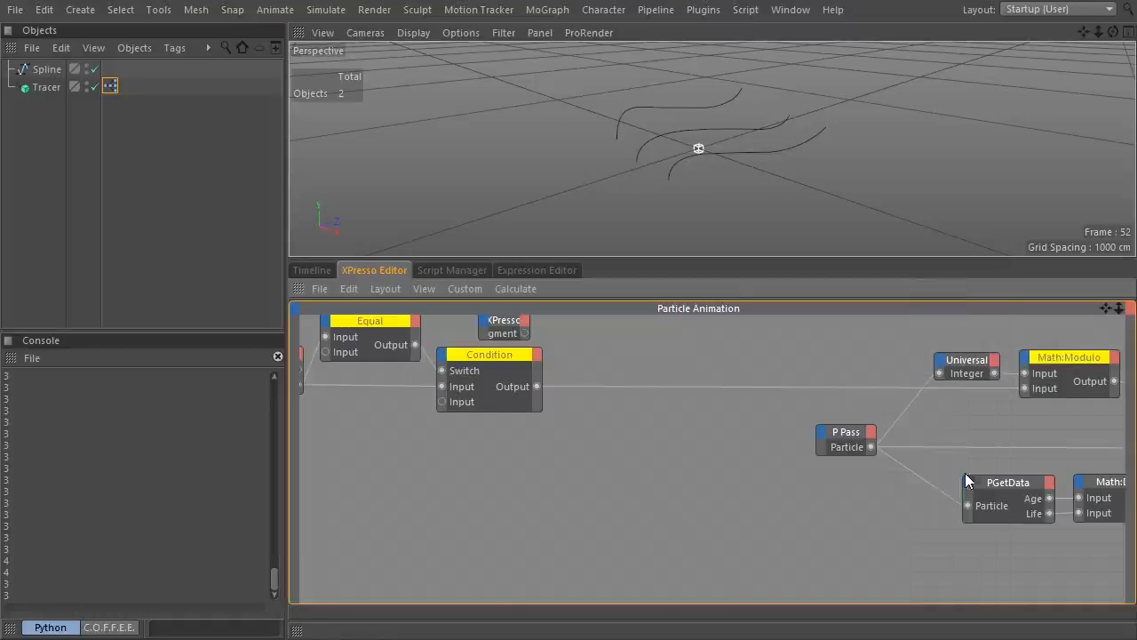
left_click_drag(525, 333, 591, 351)
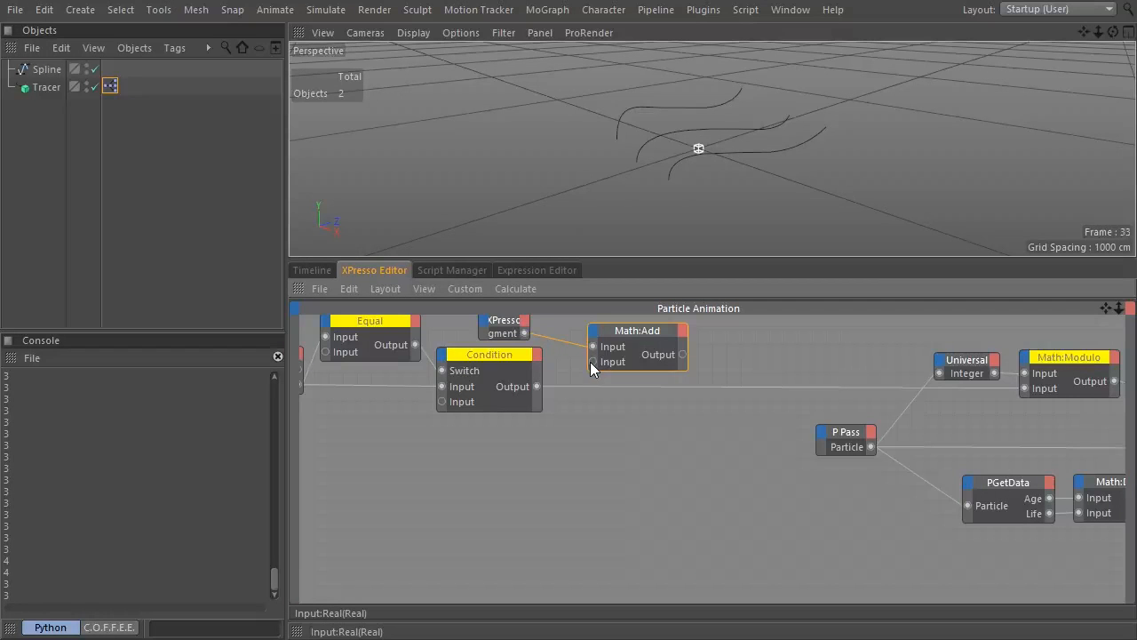
left_click_drag(536, 387, 536, 387)
Change the added math node's function to Multiply and connect its output to Math:Modulo's second input.
key("shift+F5")
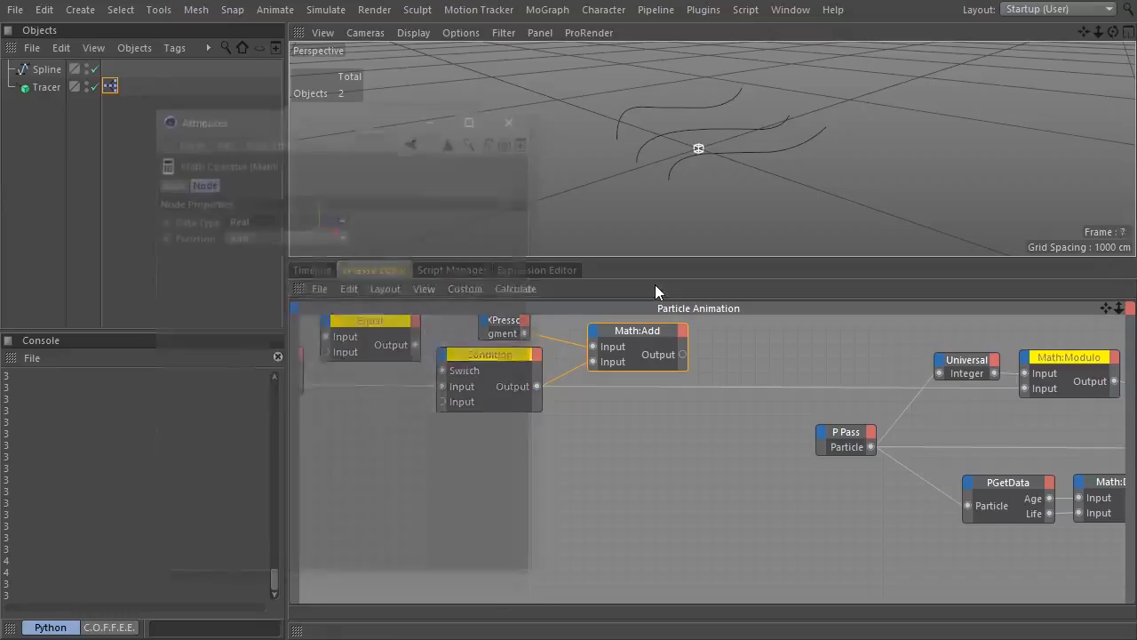
left_click(311, 236)
left_click(307, 290)
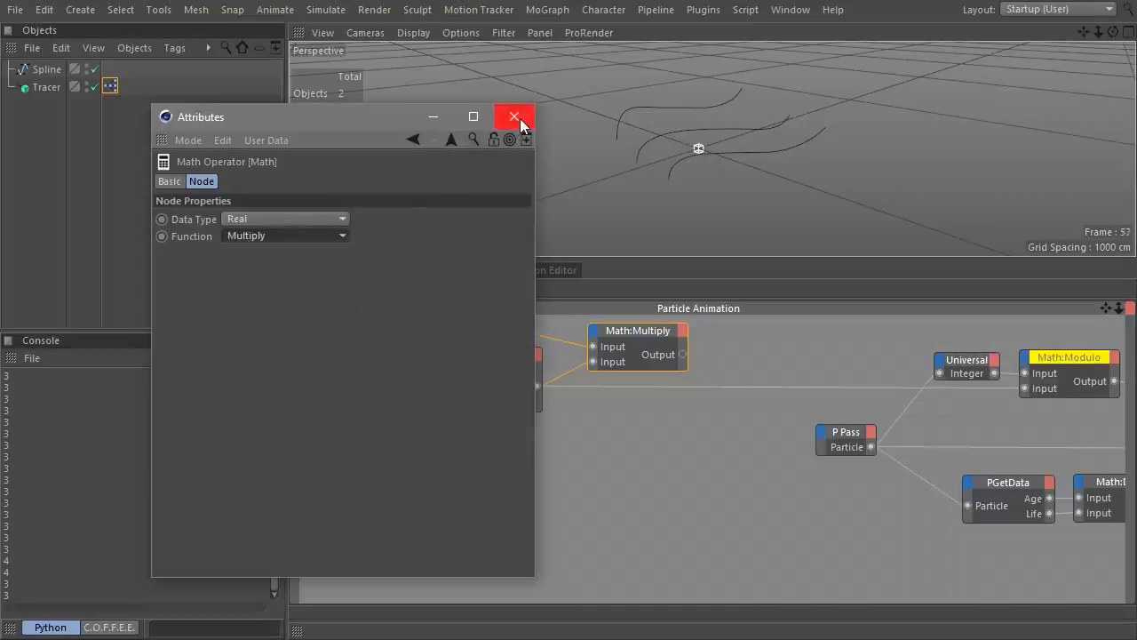
left_click(514, 117)
left_click_drag(683, 354, 935, 391)
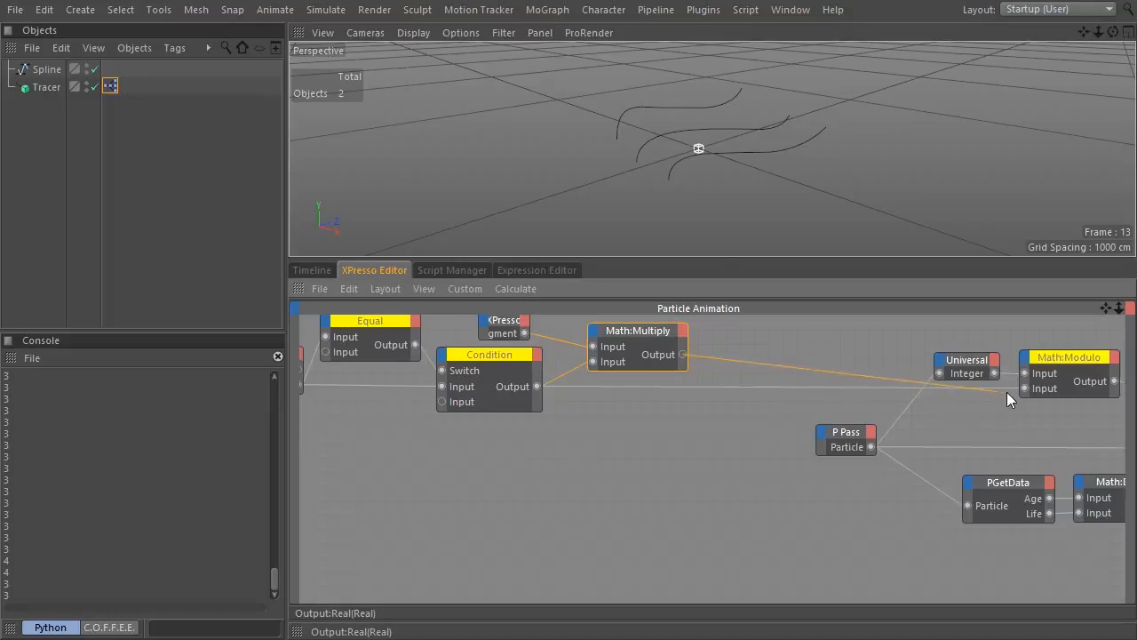
left_click_drag(1024, 390, 1025, 388)
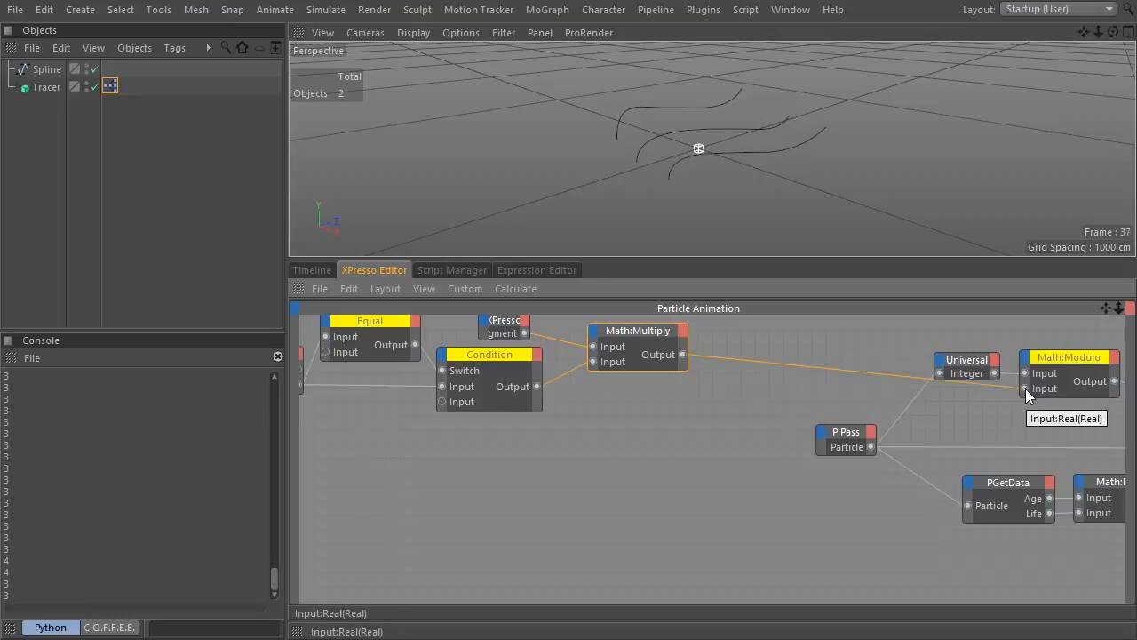
Replace the remaining Tracer node beside the Spline node with an XPresso tag node, connecting its Spline user data to the Object input.
middle_click_drag(1040, 433, 695, 434)
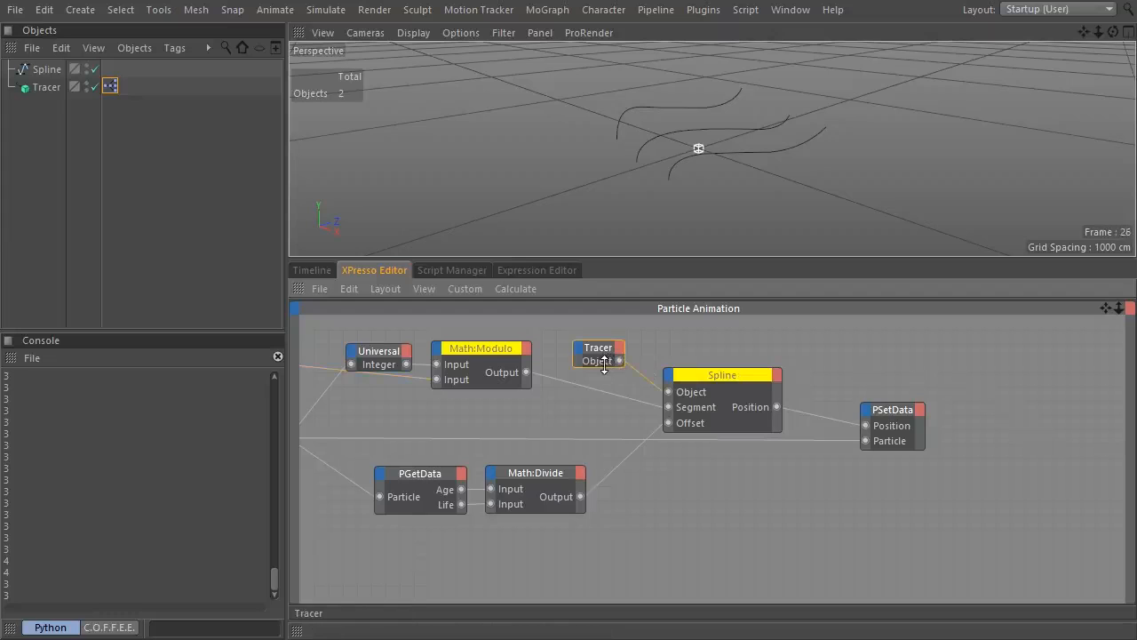
key("Delete")
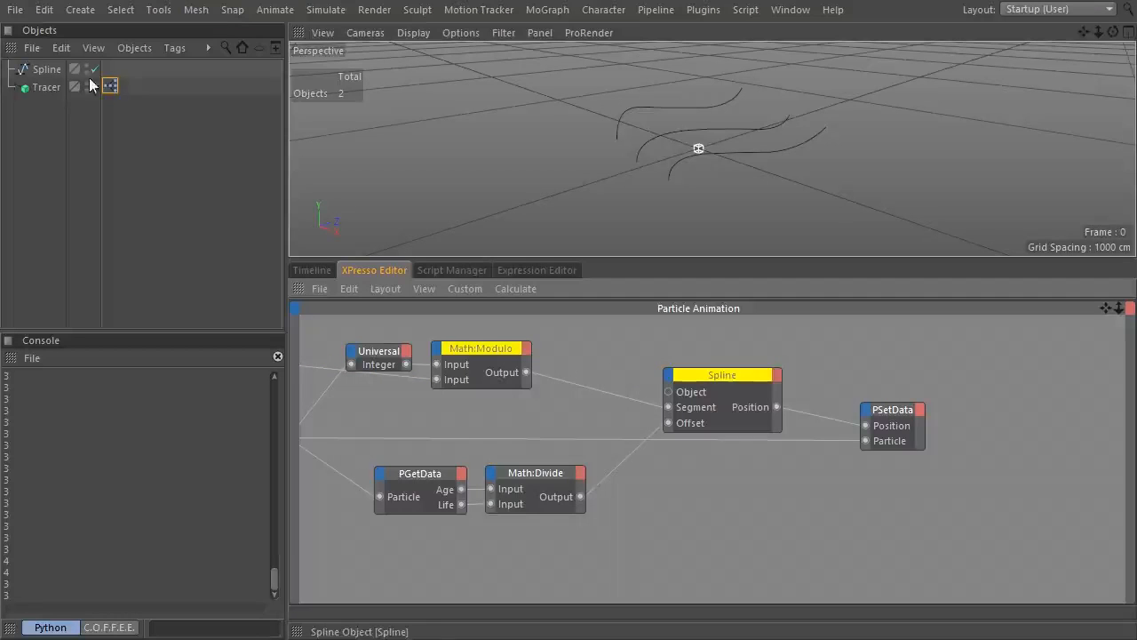
left_click_drag(113, 86, 590, 345)
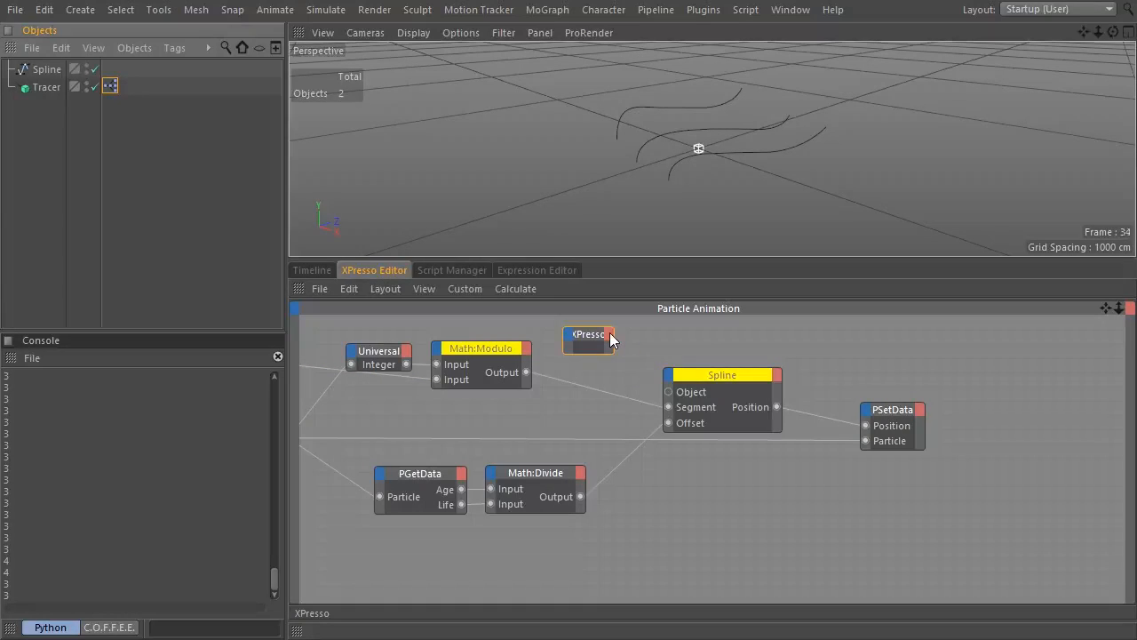
left_click(610, 335)
mouse_move(643, 380)
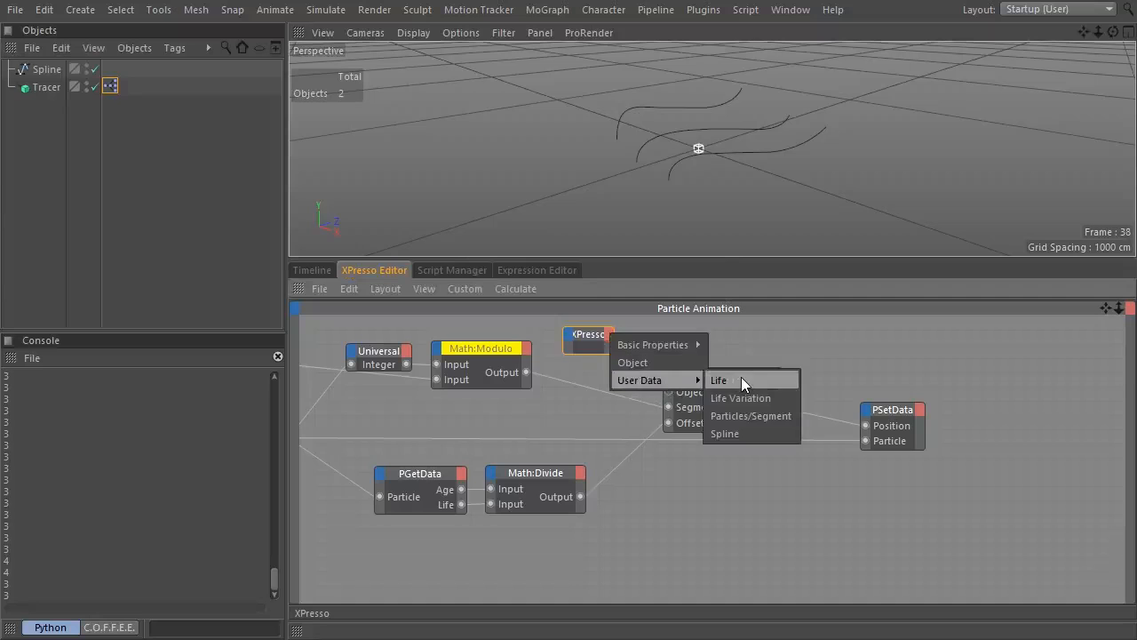
left_click(739, 433)
left_click_drag(608, 348, 668, 396)
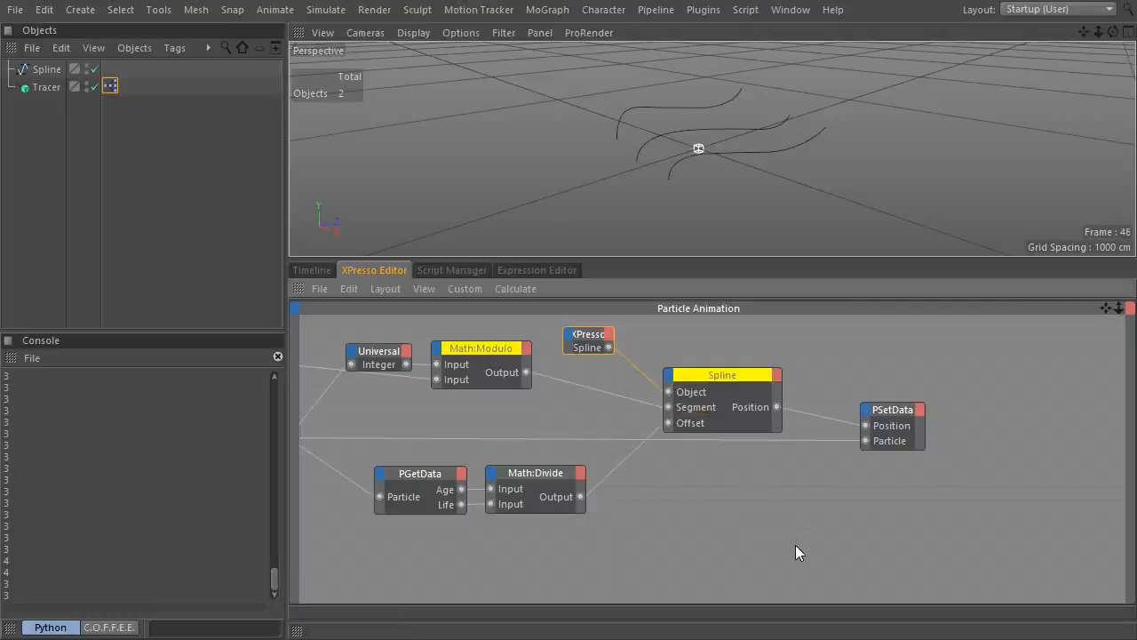
Return from the maximized Particle Animation group to the XGroup overview containing both particle groups.
right_click(690, 307)
mouse_move(716, 401)
left_click(832, 404)
left_click(849, 431)
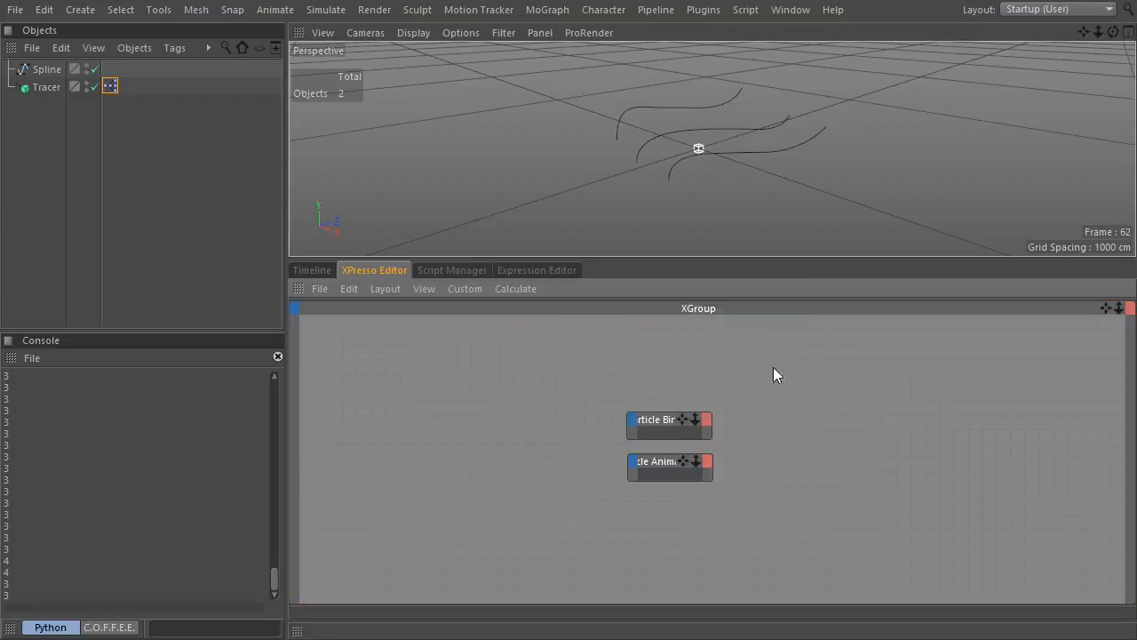
Link the Spline object to the XPresso tag's Spline user data and play the animation.
left_click(110, 85)
left_click_drag(40, 76, 320, 210)
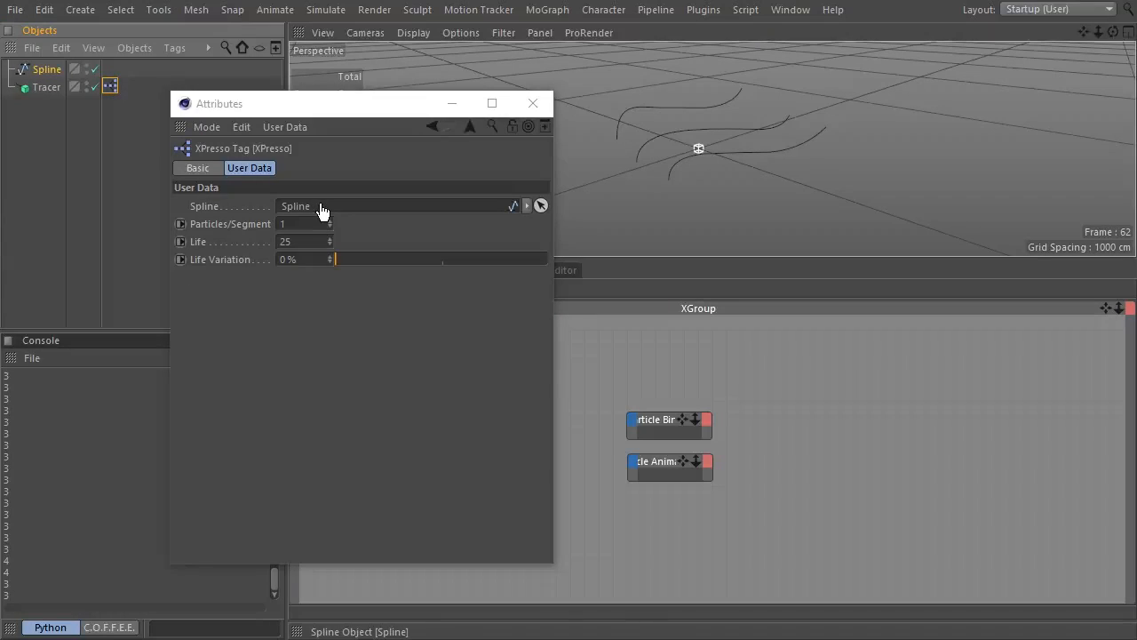
left_click(743, 230)
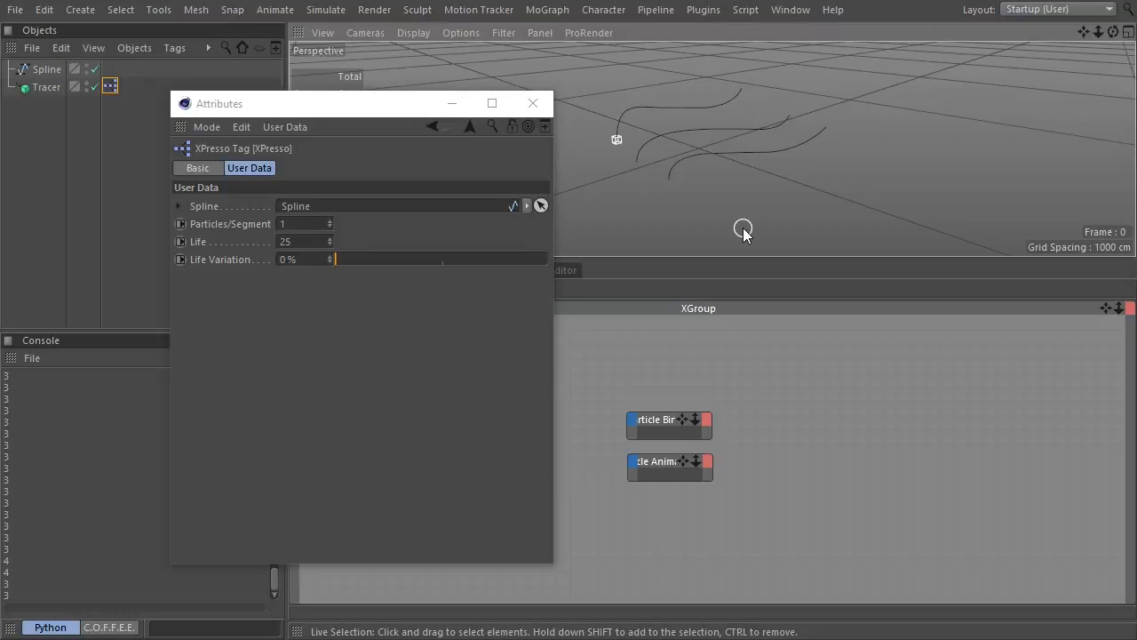
key("F8")
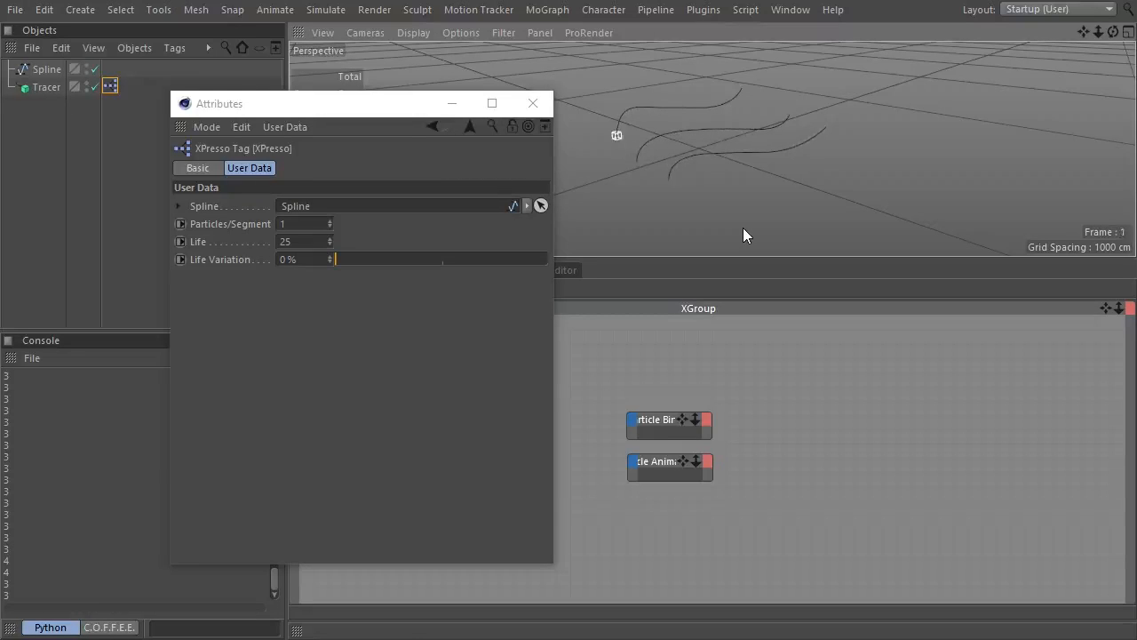
Disable the Spline object and assign the Thinking Particles group All to the Tracer's Trace Link.
left_click(96, 67)
left_click(36, 88)
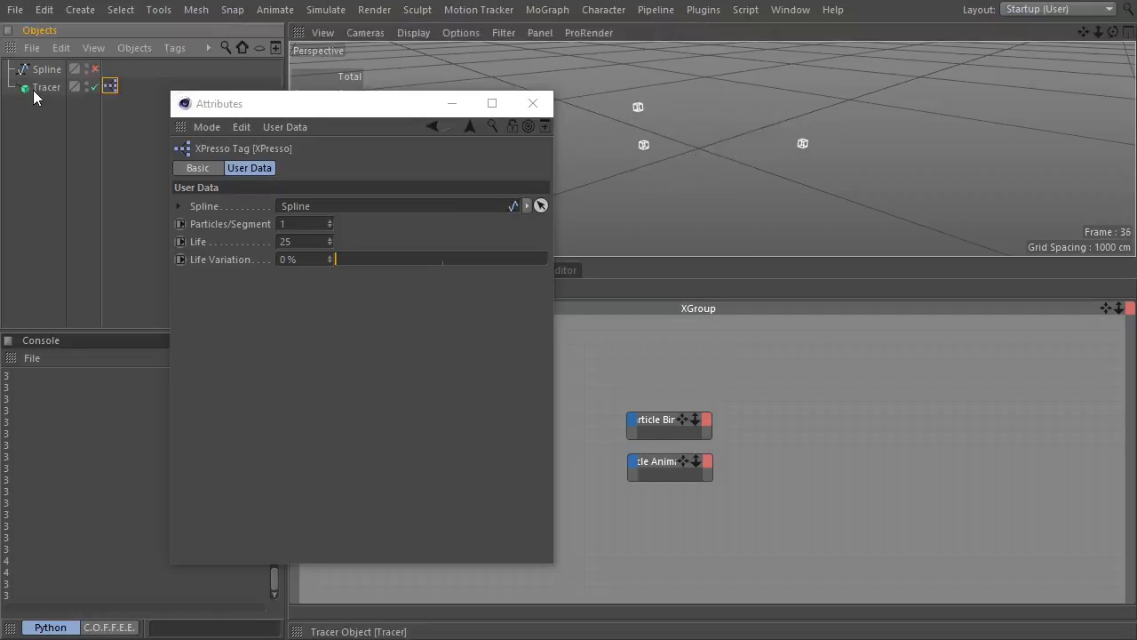
left_click(530, 104)
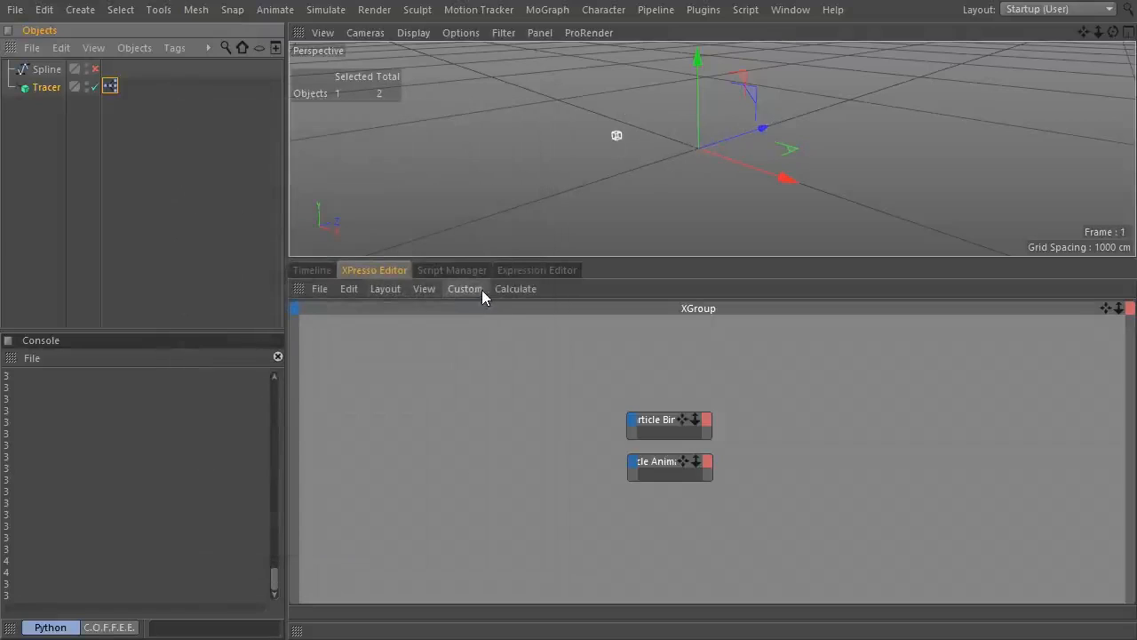
left_click(464, 289)
left_click(464, 348)
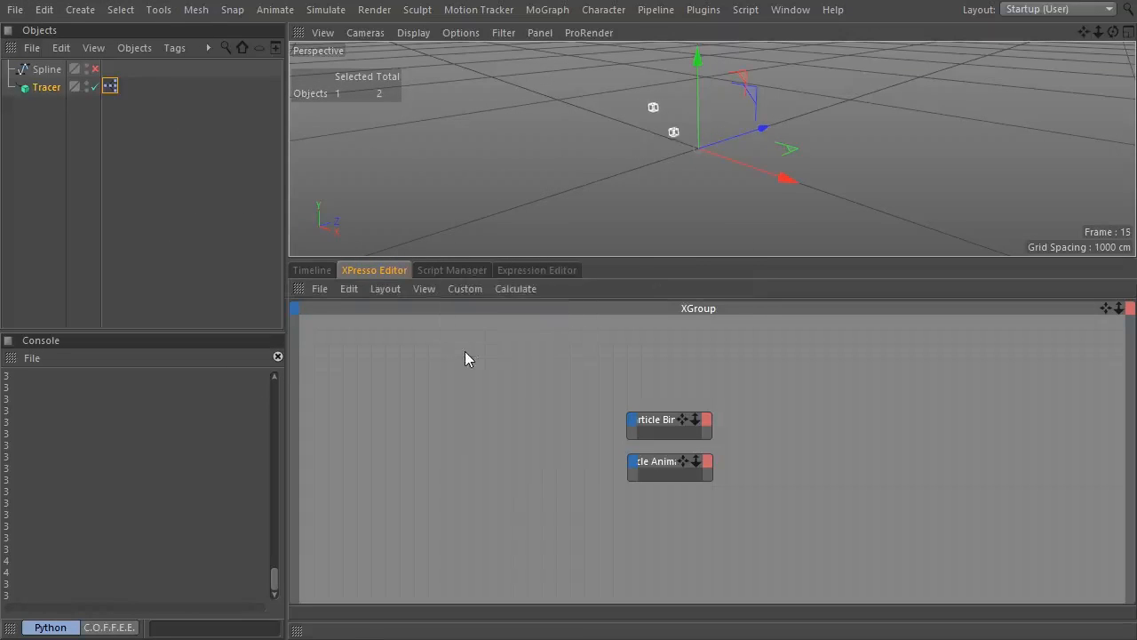
double_click(25, 88)
left_click(610, 183)
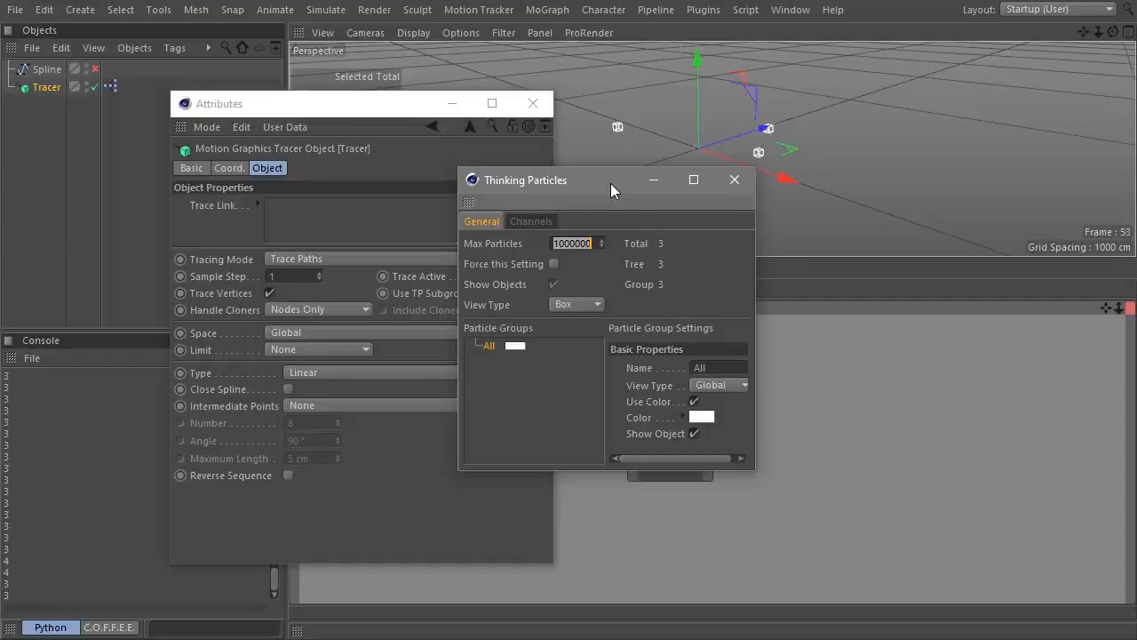
left_click_drag(492, 346, 354, 266)
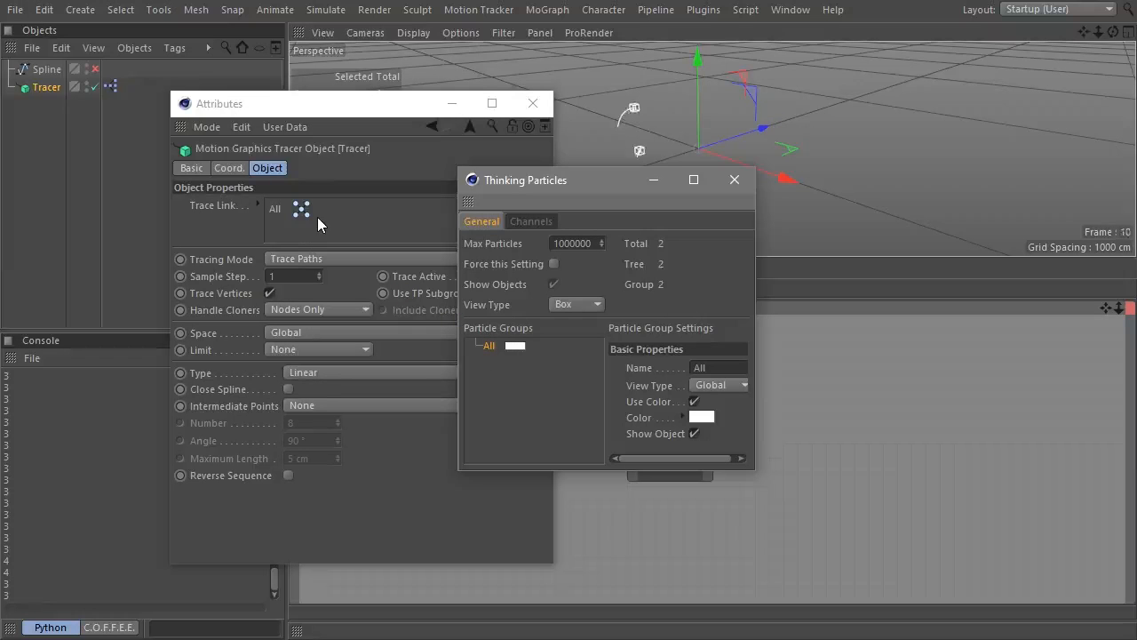
left_click(734, 179)
Set the Tracer's Limit to From End with an Amount of 25.
left_click(352, 349)
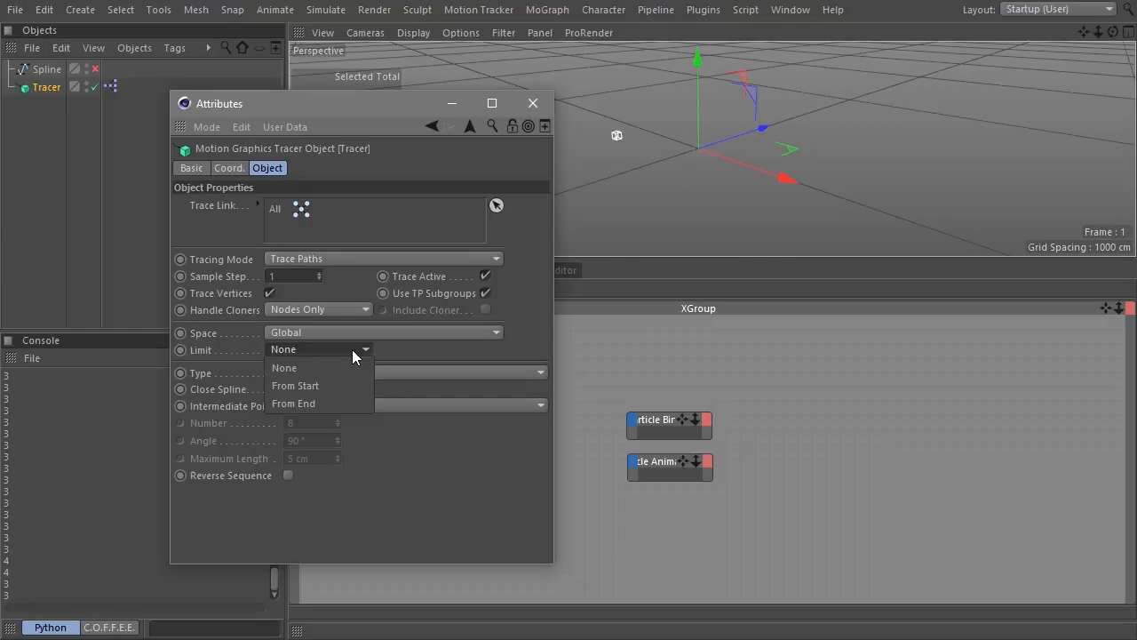
left_click(337, 403)
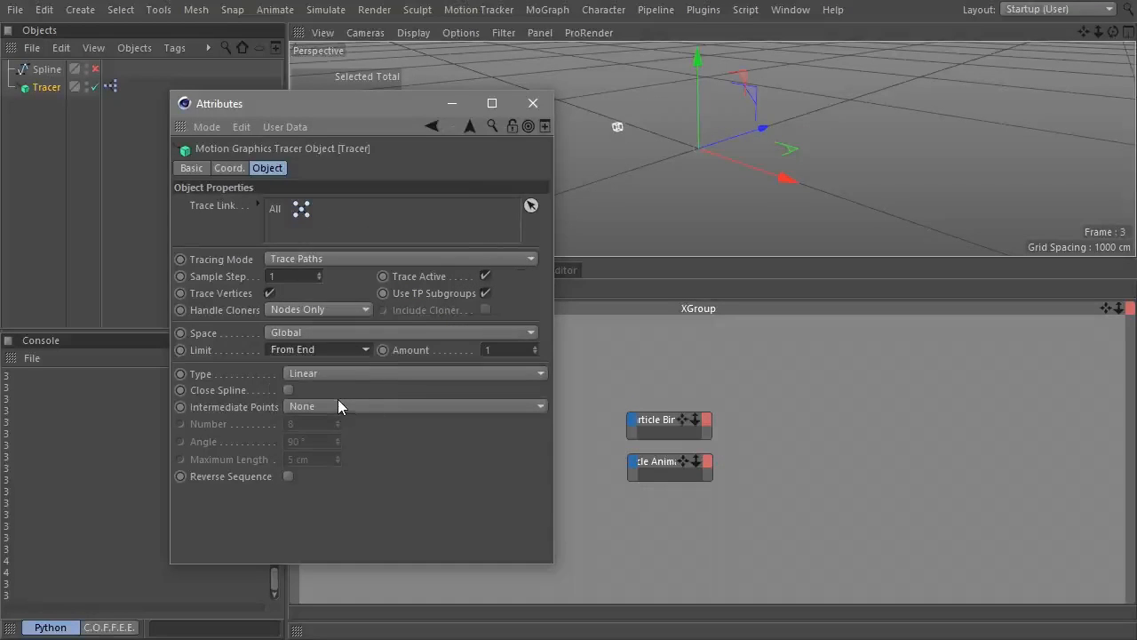
left_click(490, 350)
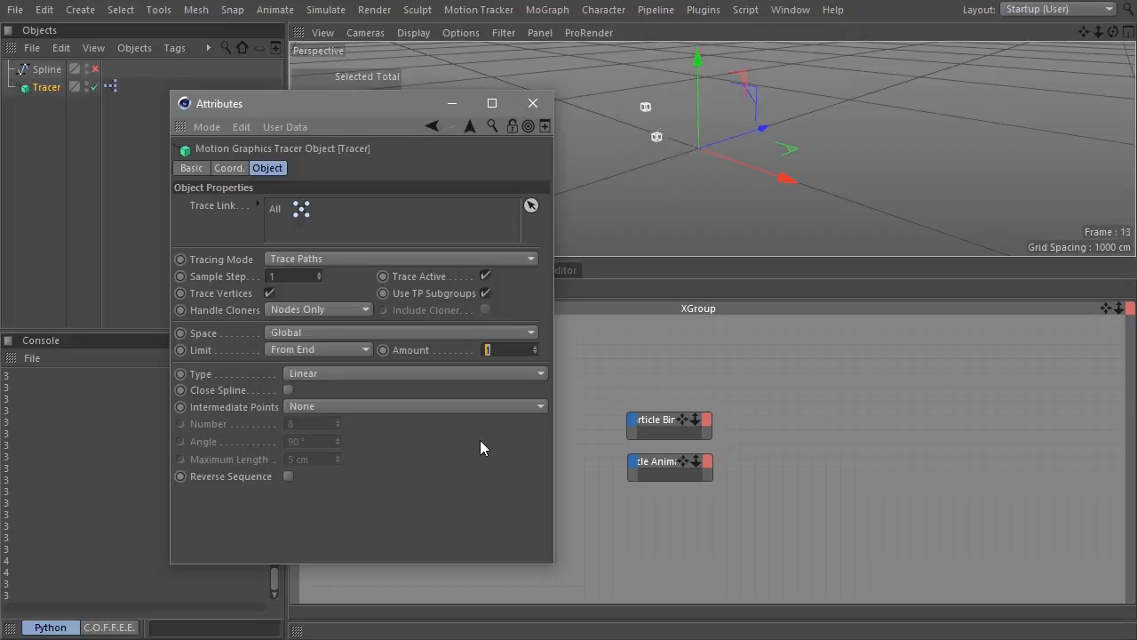
type("25")
key("Return")
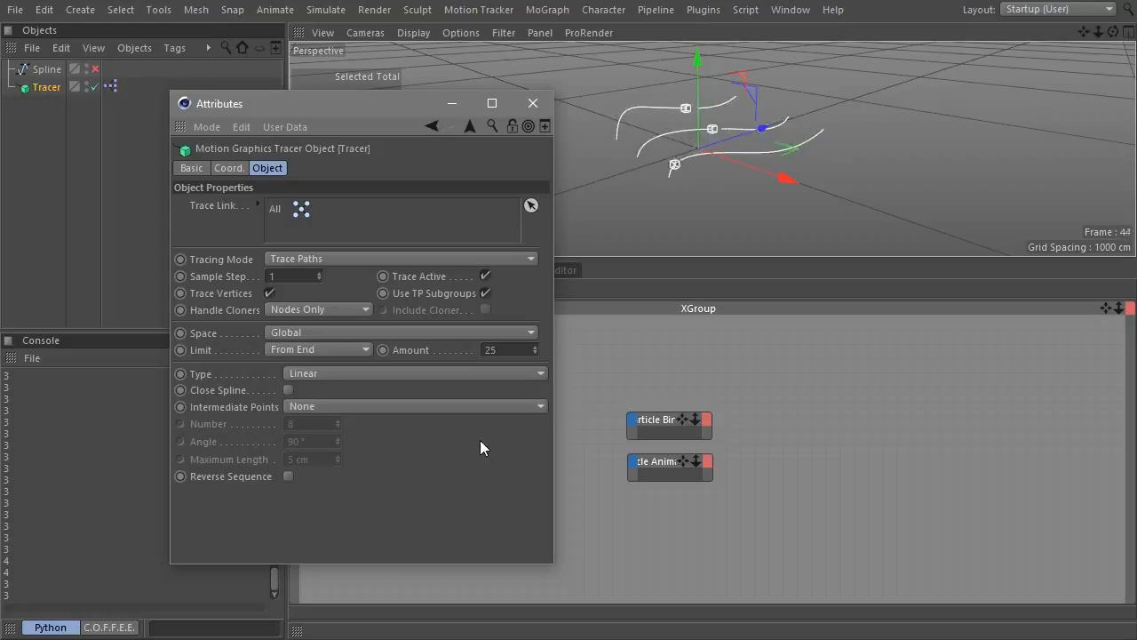
Set the Tracer's limit Amount to 10 and inspect the trails in an enlarged viewport.
double_click(512, 344)
type("10")
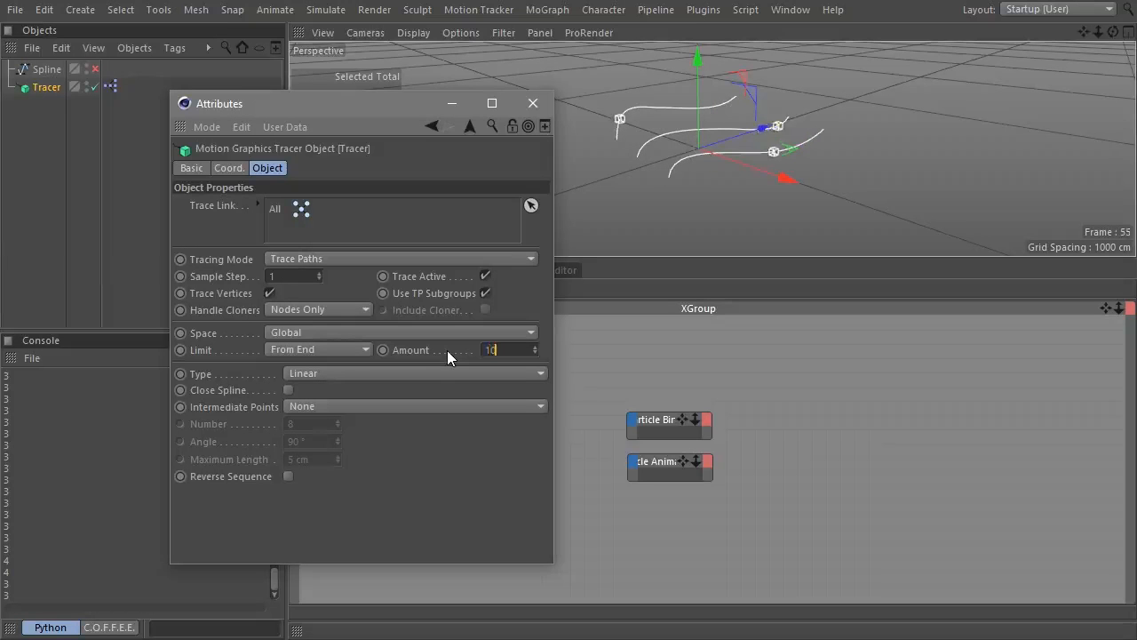
key("Return")
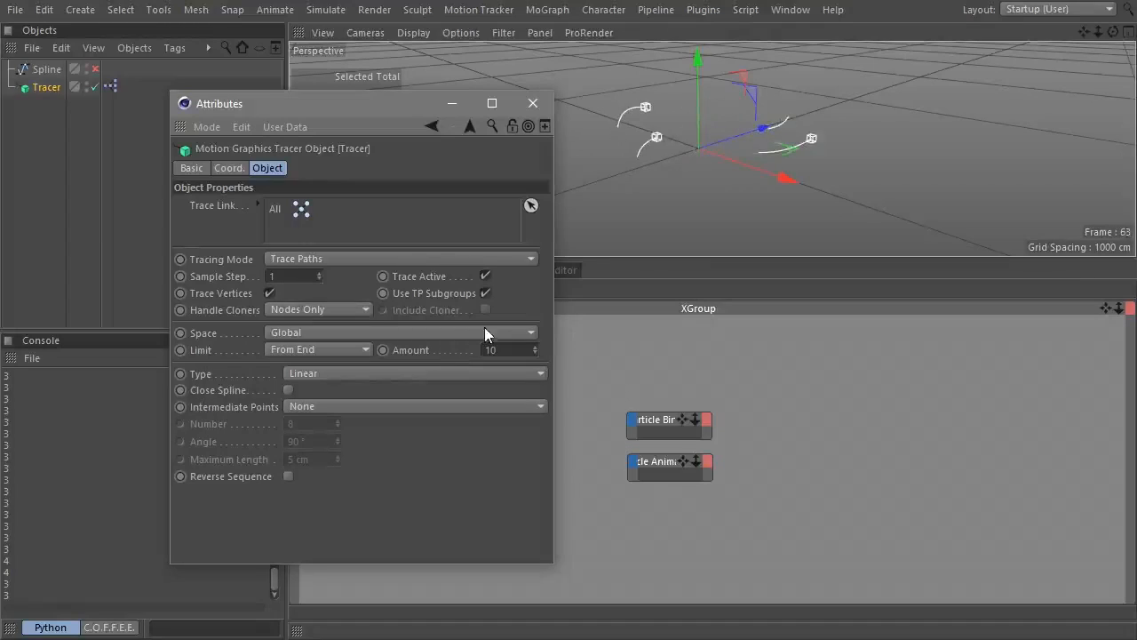
left_click(533, 109)
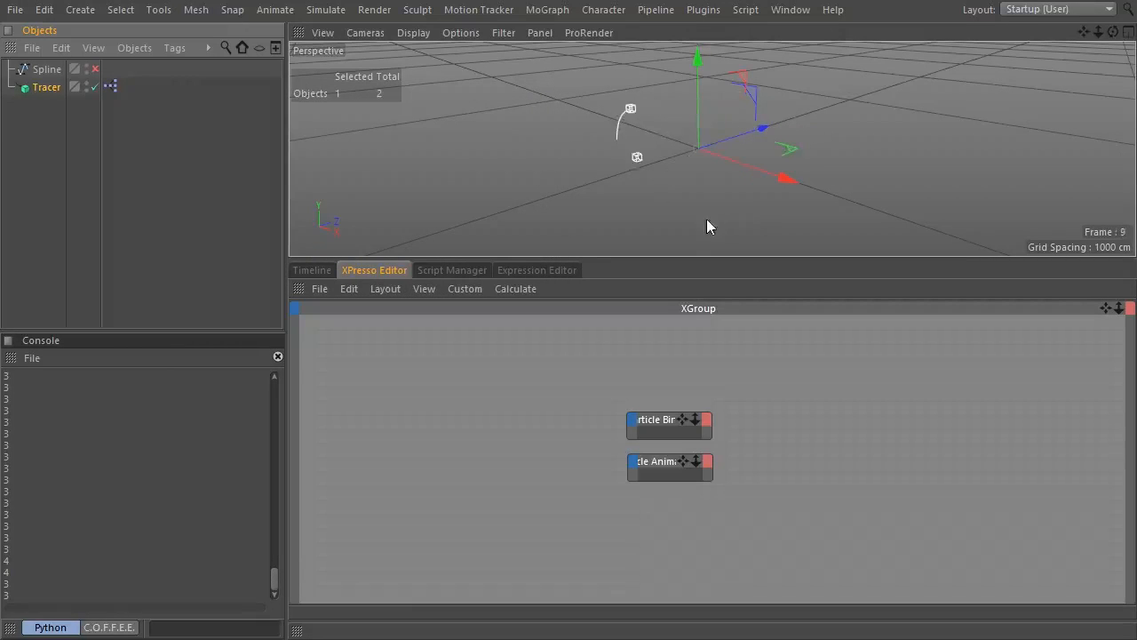
left_click(296, 293, "ctrl")
left_click_drag(681, 373, 678, 304, "alt")
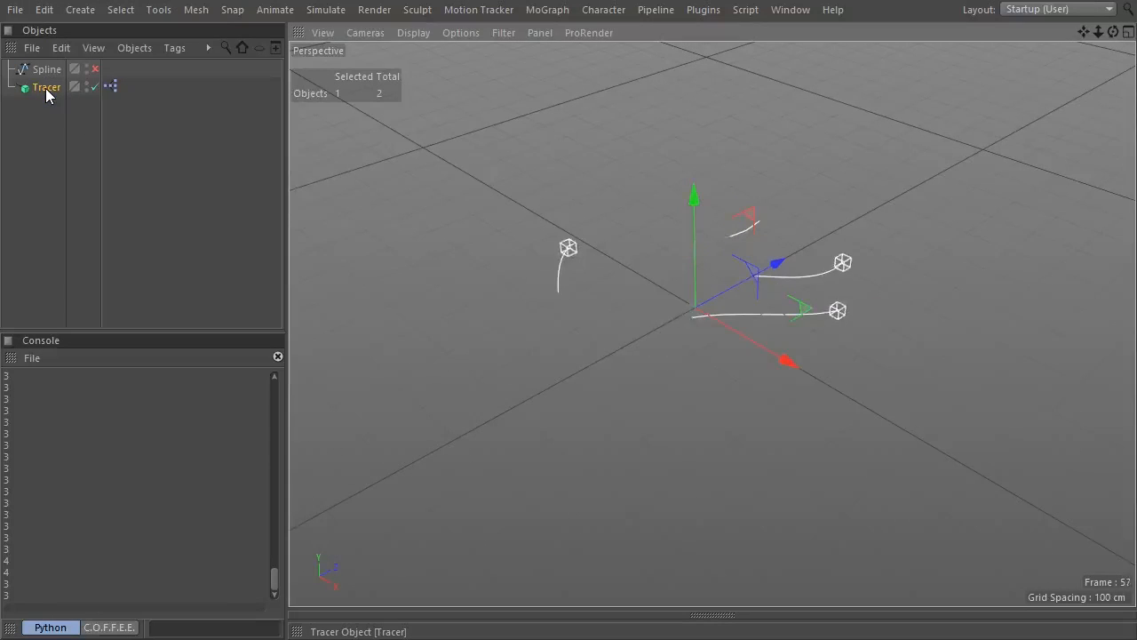
Reopen the XPresso rig and paste the copied Eagle spline into the scene.
double_click(109, 85)
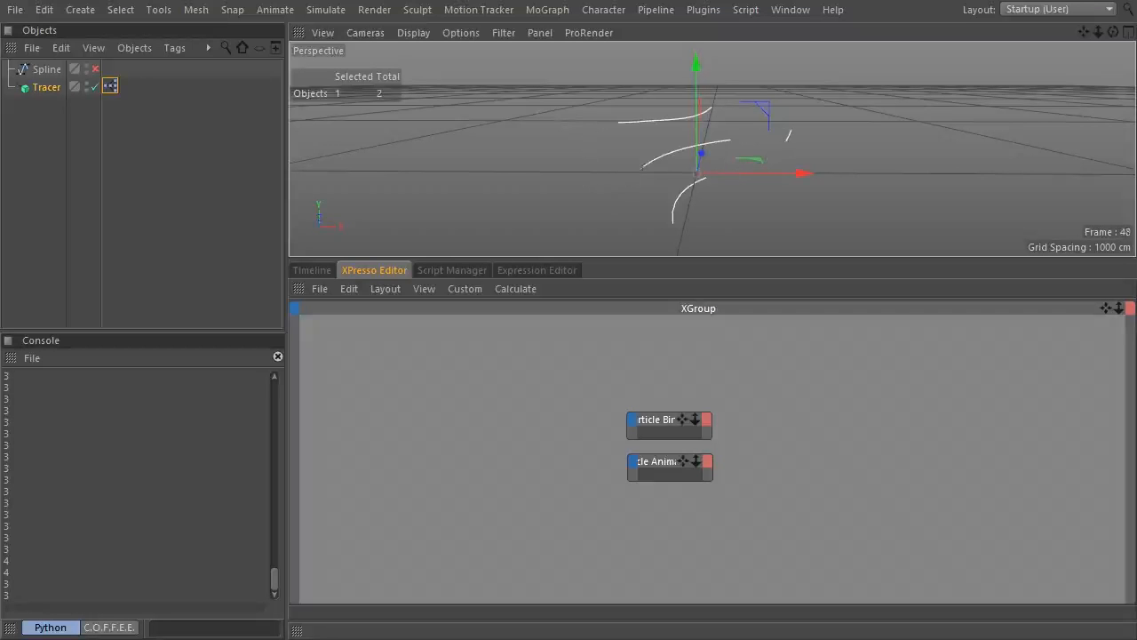
left_click(60, 51)
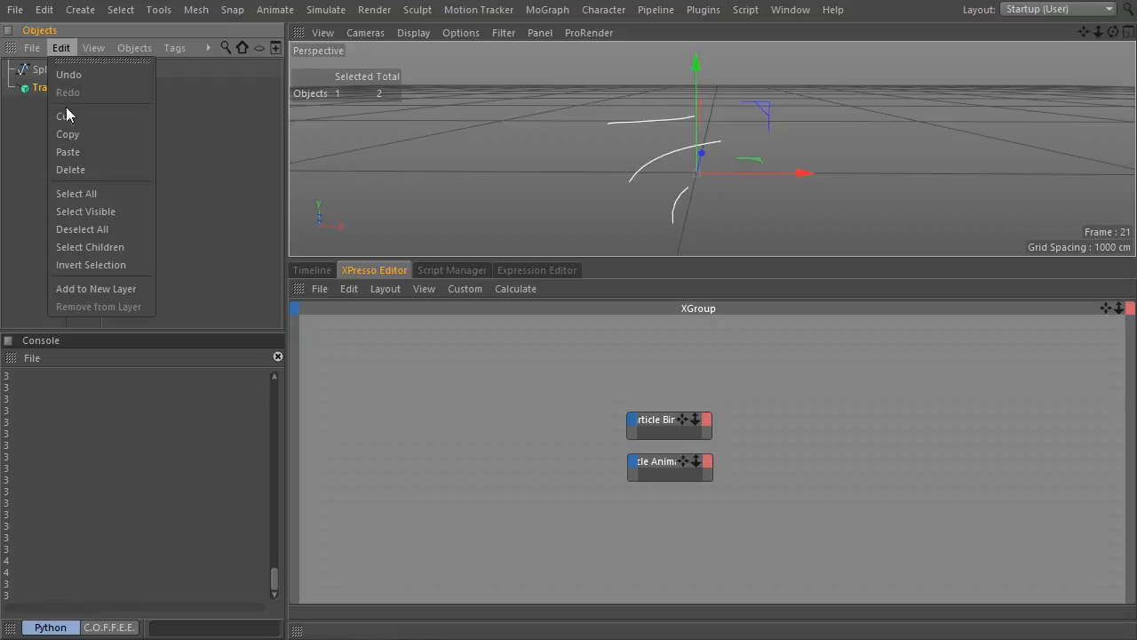
left_click(78, 152)
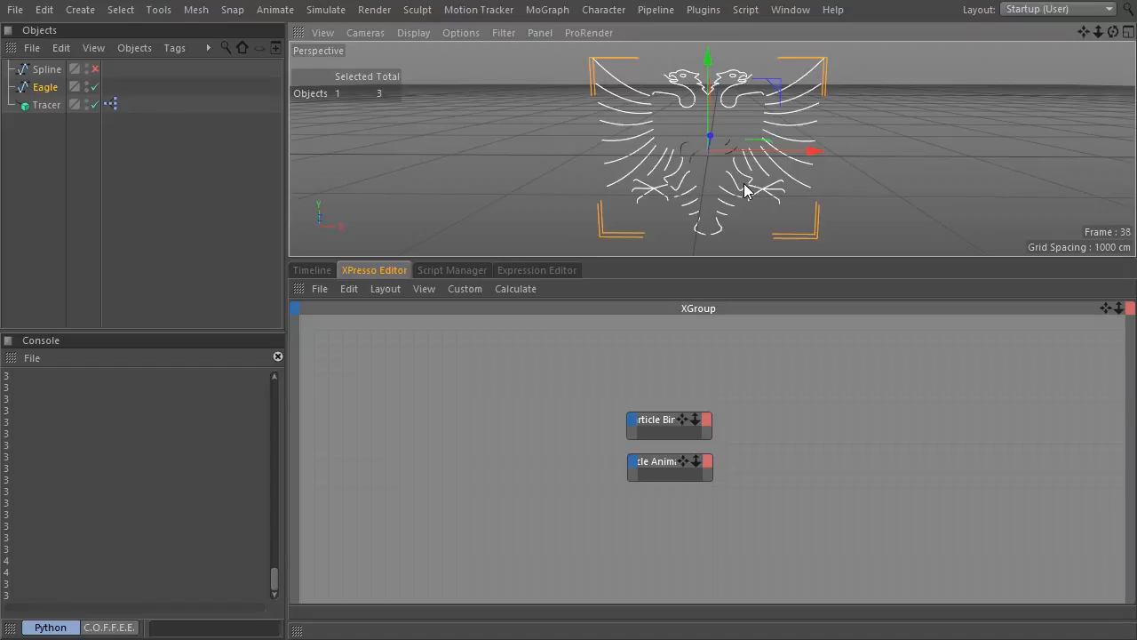
Link the Eagle spline to the XPresso tag's Spline user data in place of the original Spline.
left_click(109, 105)
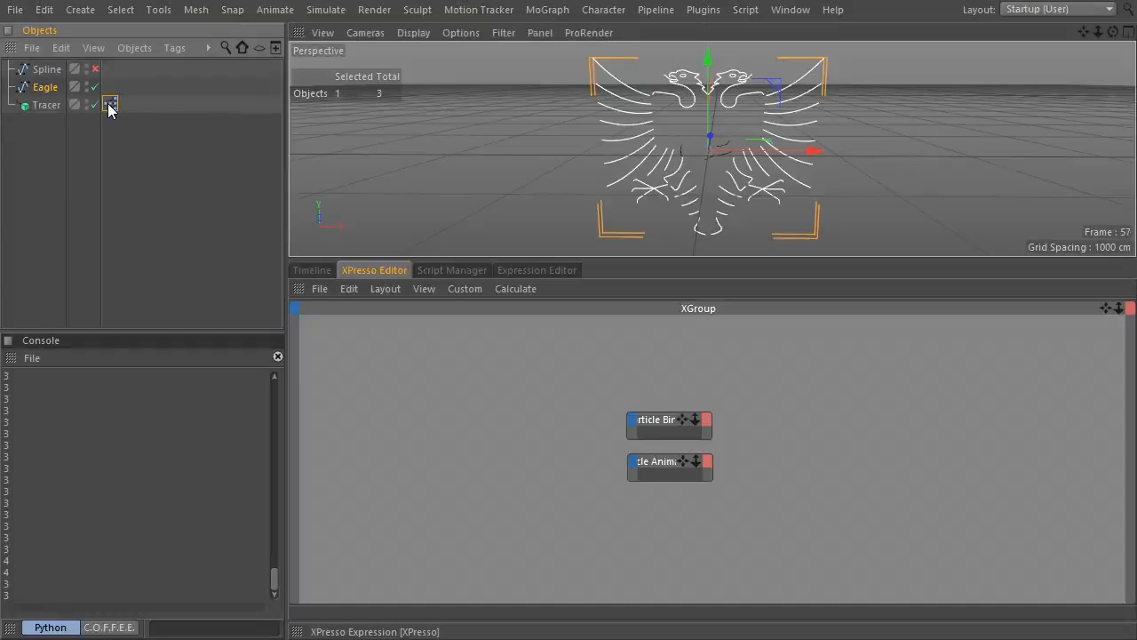
key("shift+F5")
left_click_drag(42, 88, 311, 191)
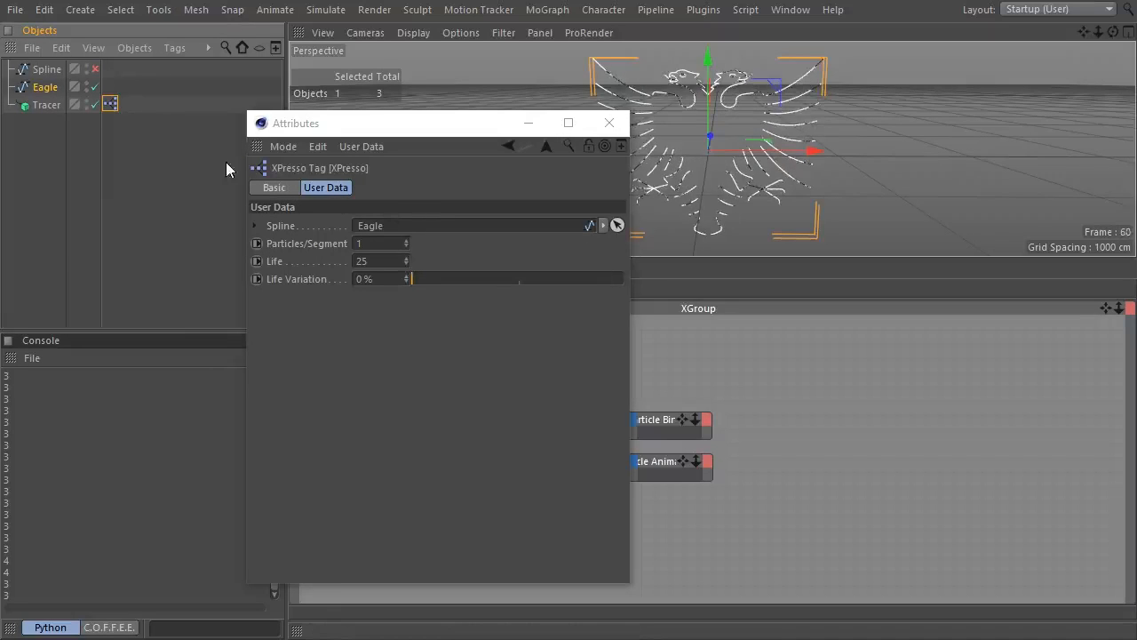
Delete the original Spline object and inspect the Eagle trails in a maximized viewport with the Eagle spline disabled.
left_click(46, 71)
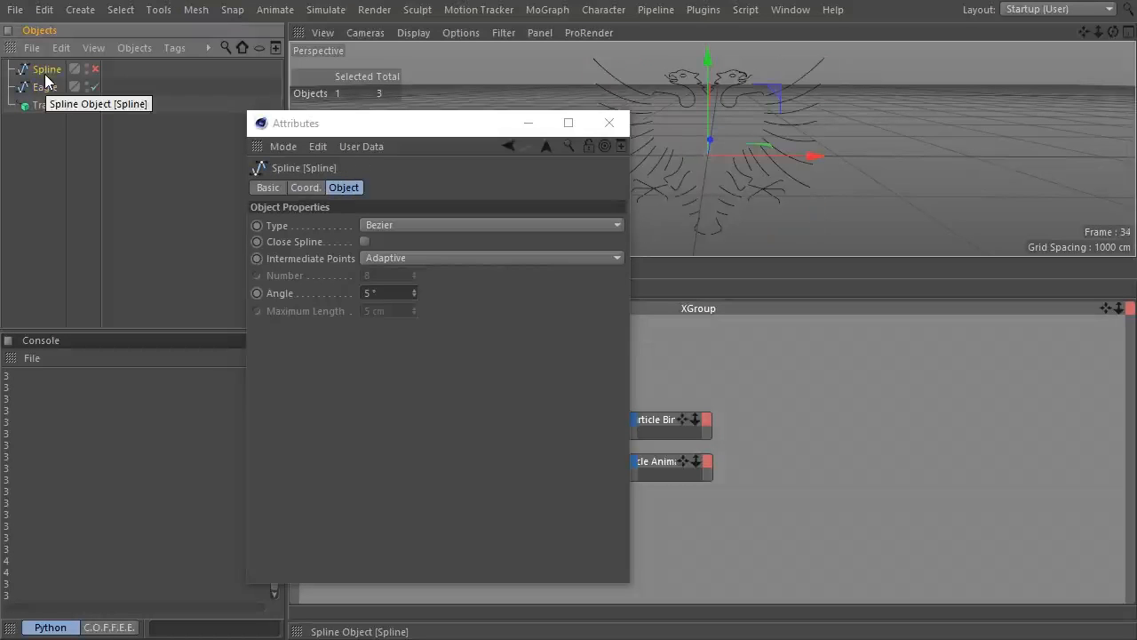
key("Delete")
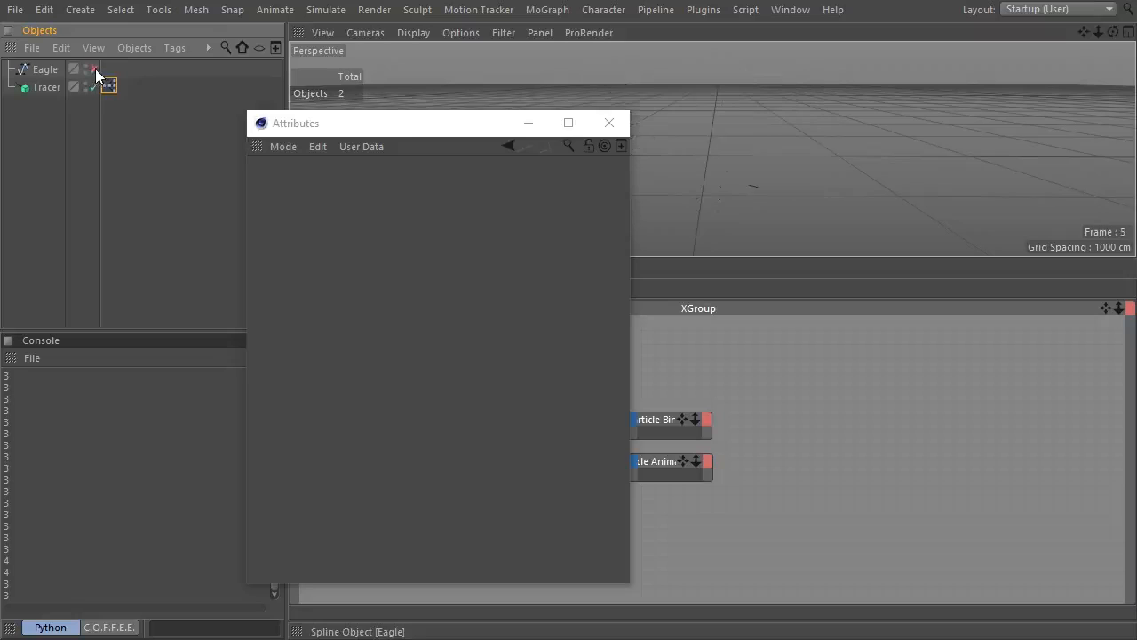
middle_click(756, 153)
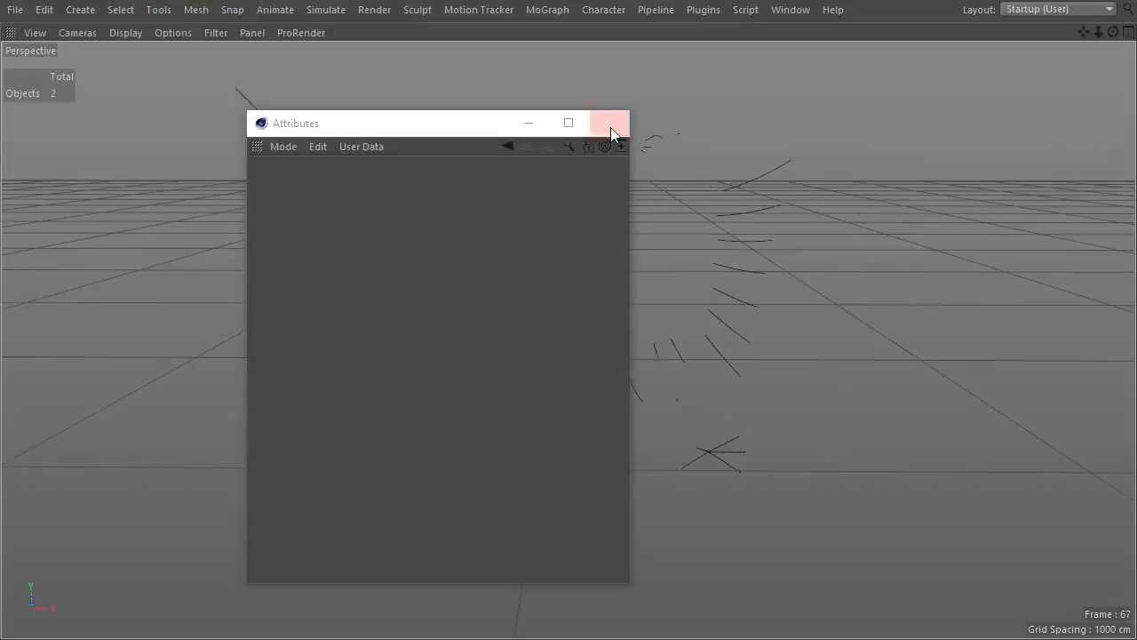
left_click(610, 123)
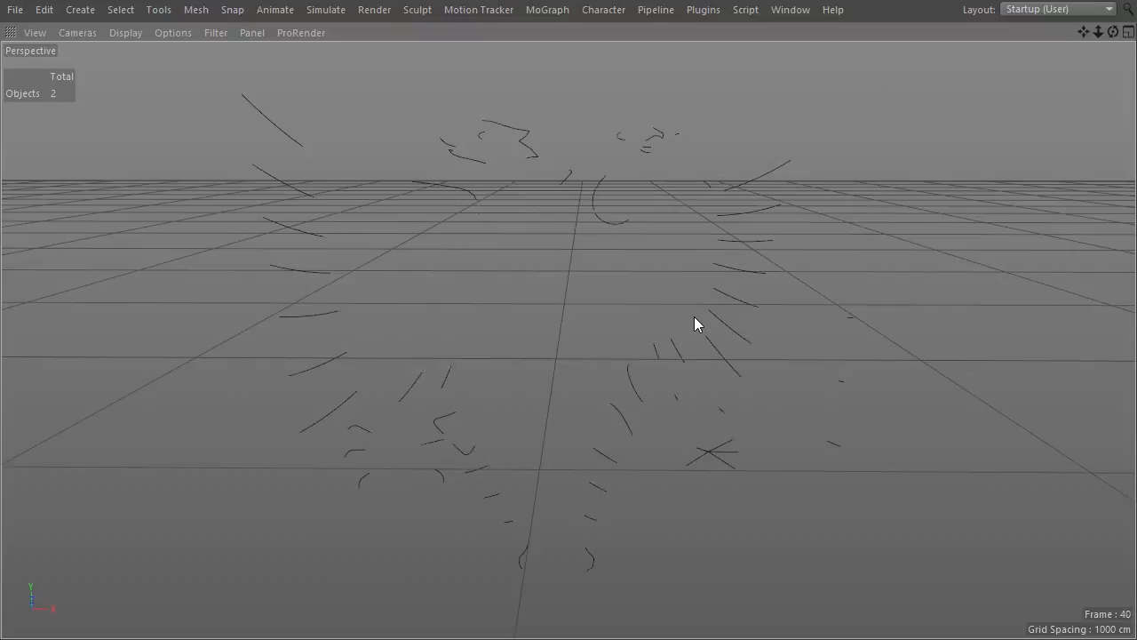
middle_click(693, 325)
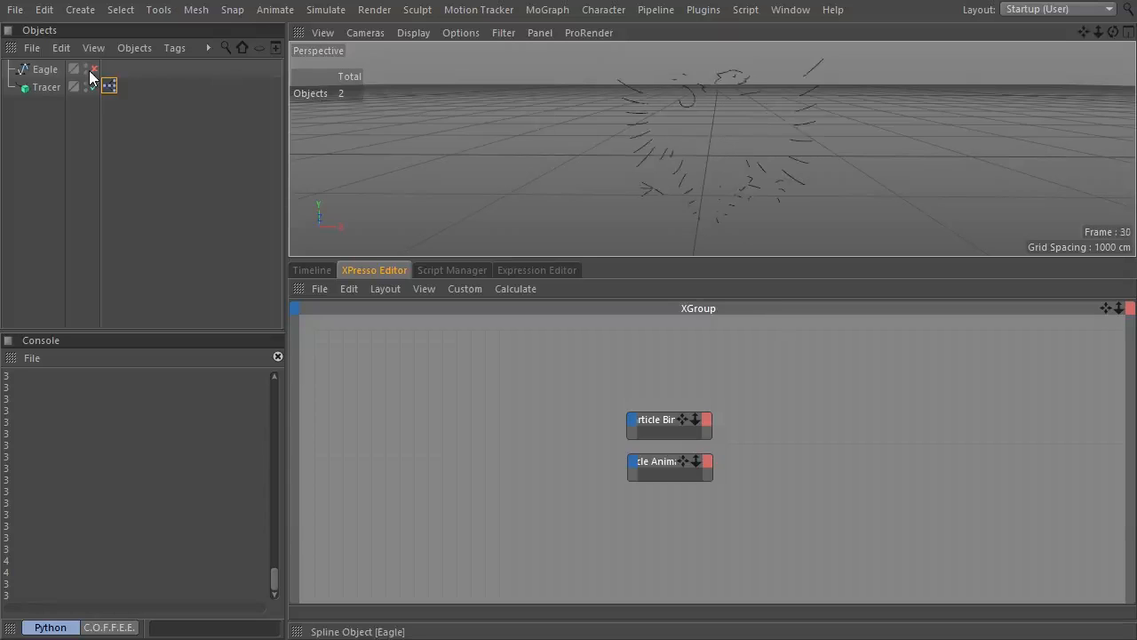
Re-enable the Eagle spline and add a Hair object with Eagle selected.
left_click(45, 70)
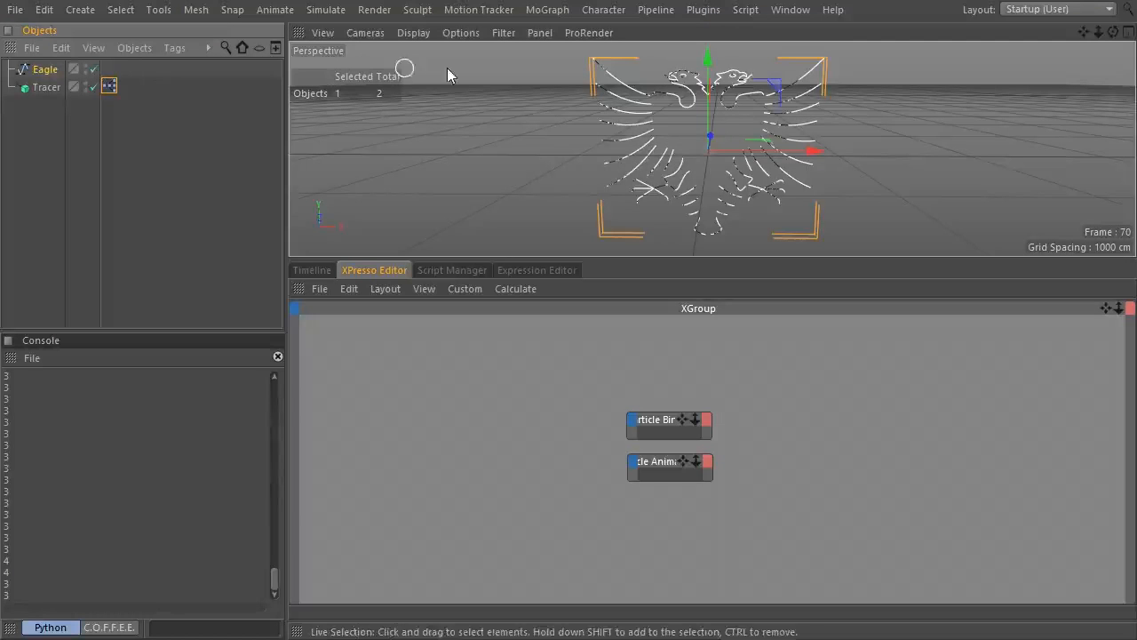
key("shift+c")
type("hair")
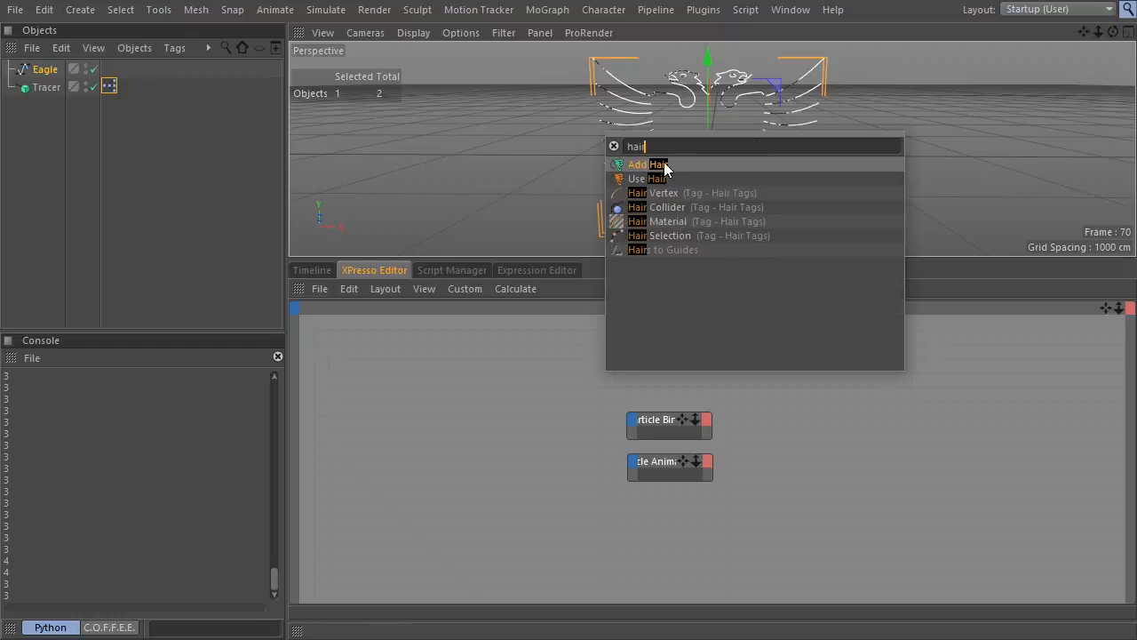
left_click(658, 165)
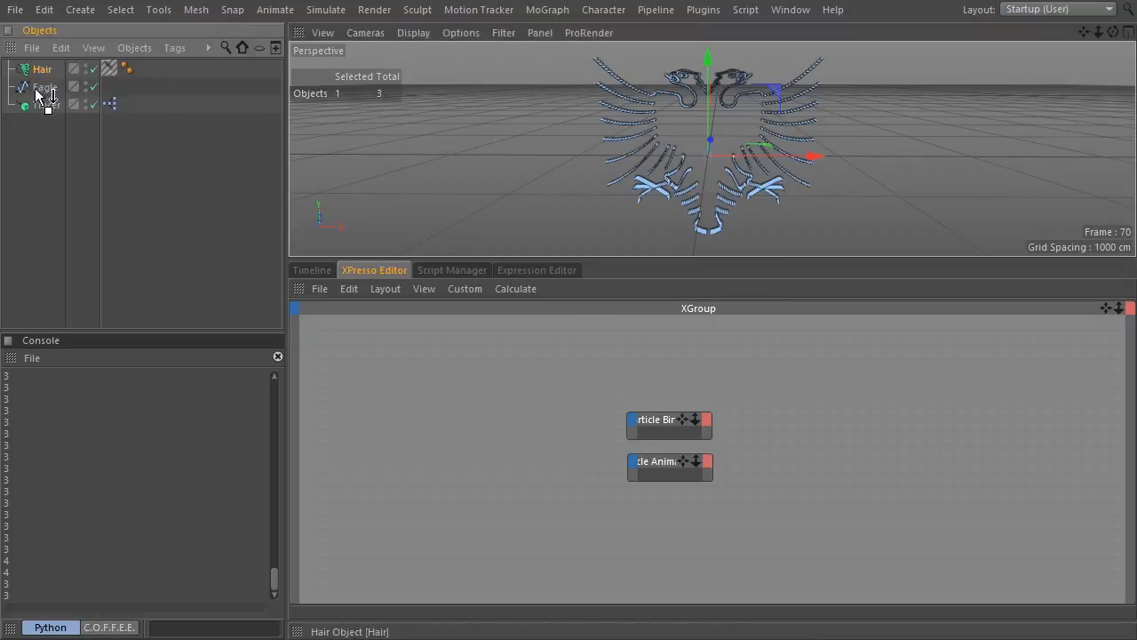
Move the Hair object between Eagle and Tracer in the object hierarchy and examine the hair guides up close.
left_click_drag(40, 96, 45, 96)
scroll(832, 171, "up", 5)
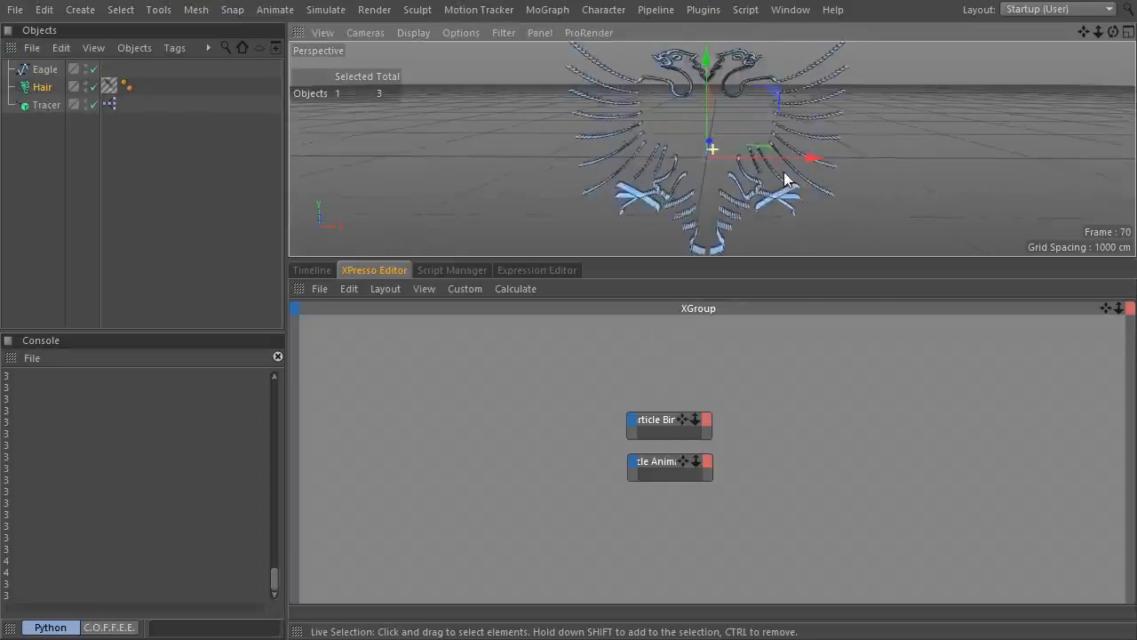
left_click_drag(832, 172, 706, 180, "alt")
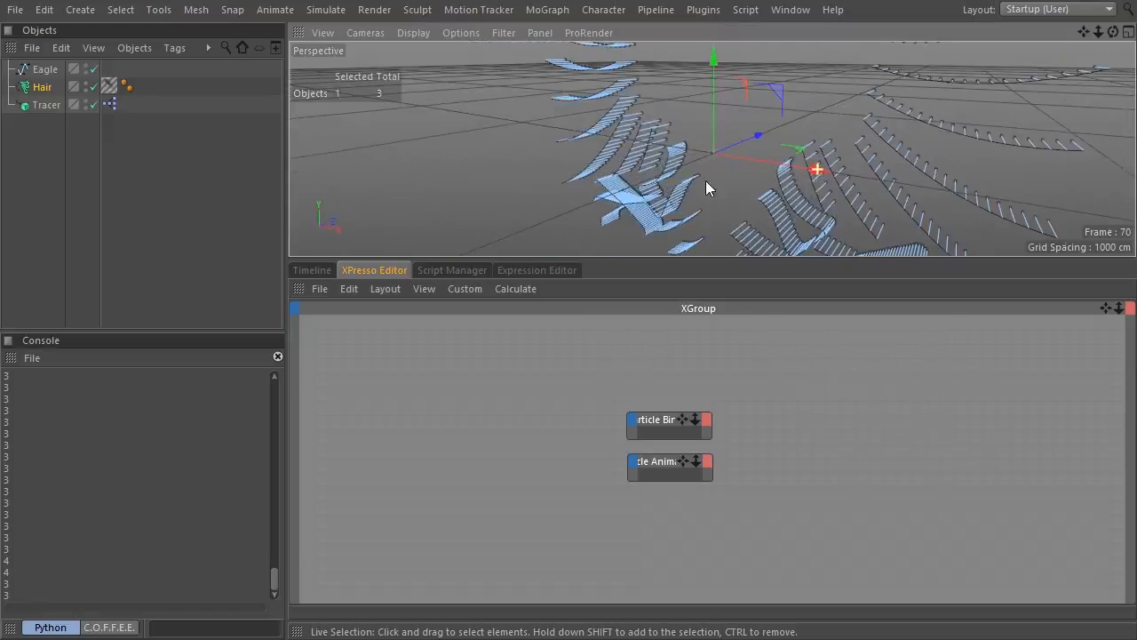
Set the Hair object's guide root to Spline Guides so the guides follow the Eagle spline.
double_click(22, 87)
left_click(376, 187)
left_click(379, 318)
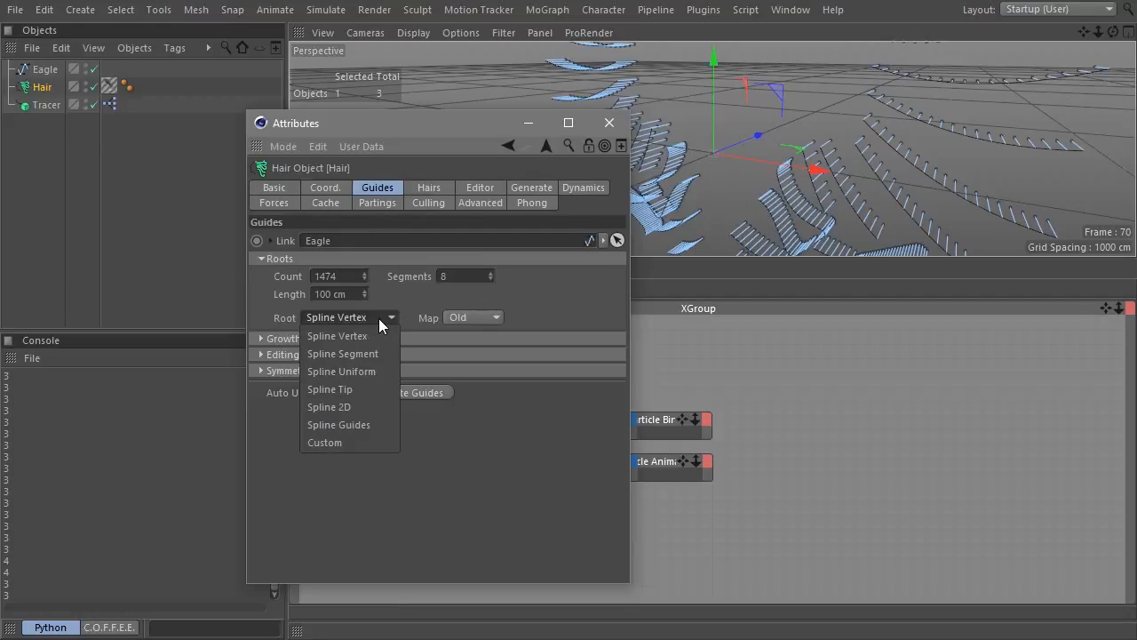
left_click(377, 425)
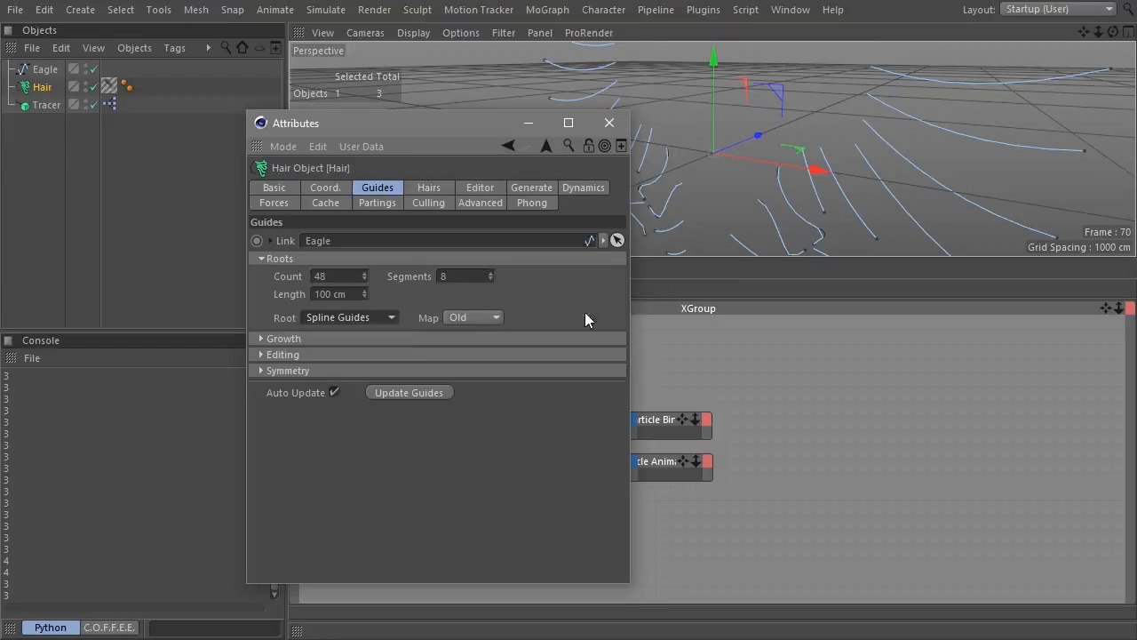
left_click_drag(919, 170, 867, 142, "alt")
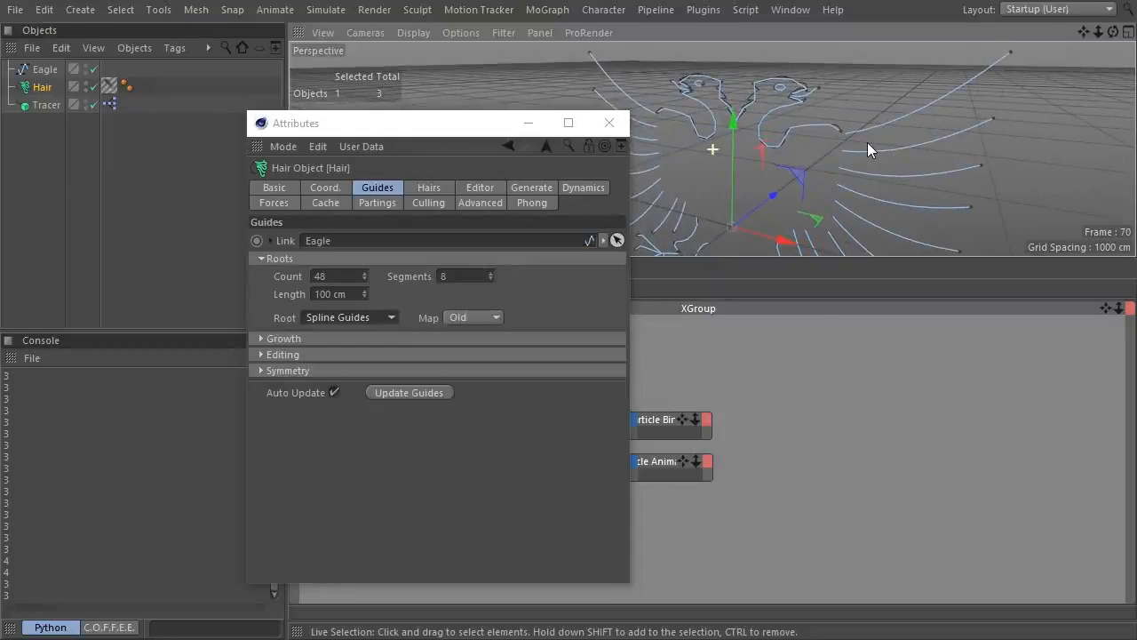
Set the root of the Hair object's hairs to As Guides and the Clone count to 9.
left_click(411, 193)
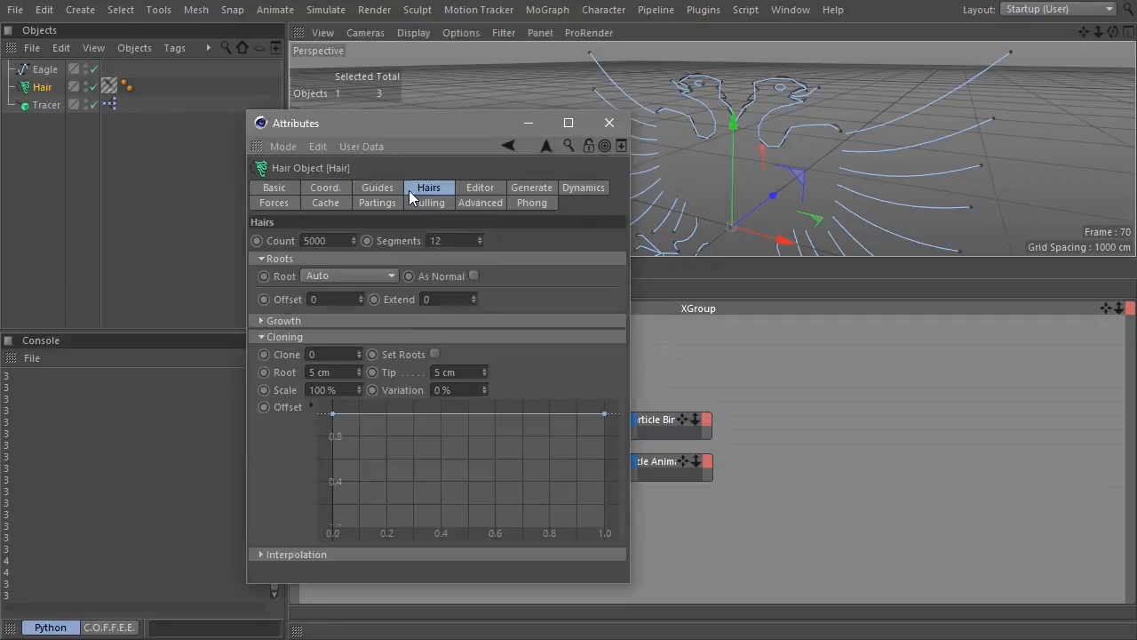
left_click(346, 277)
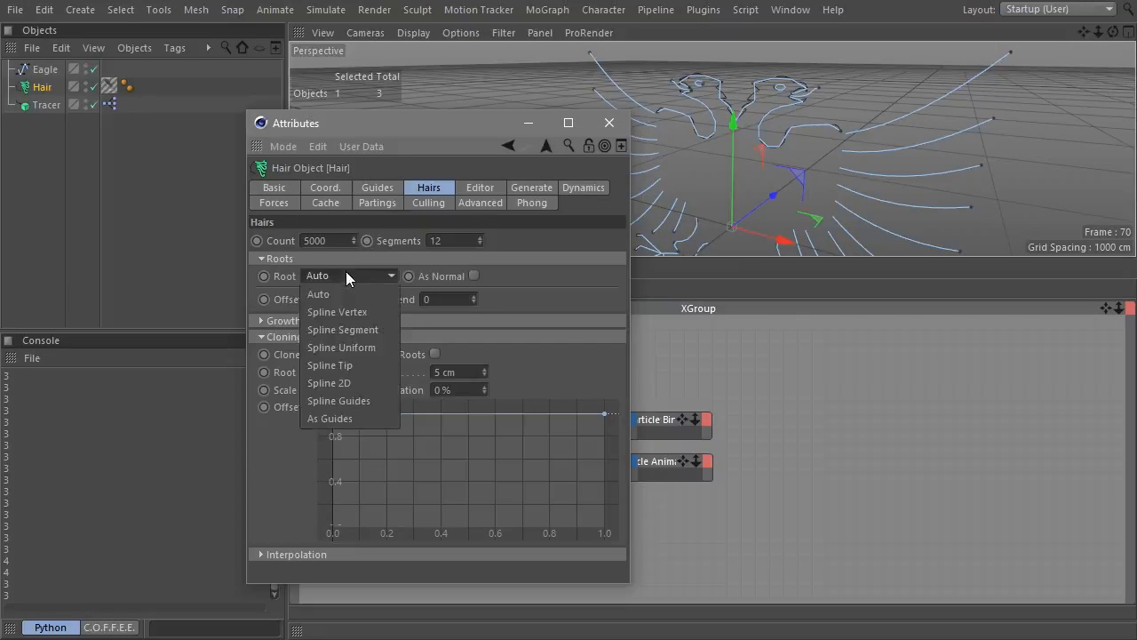
left_click(348, 418)
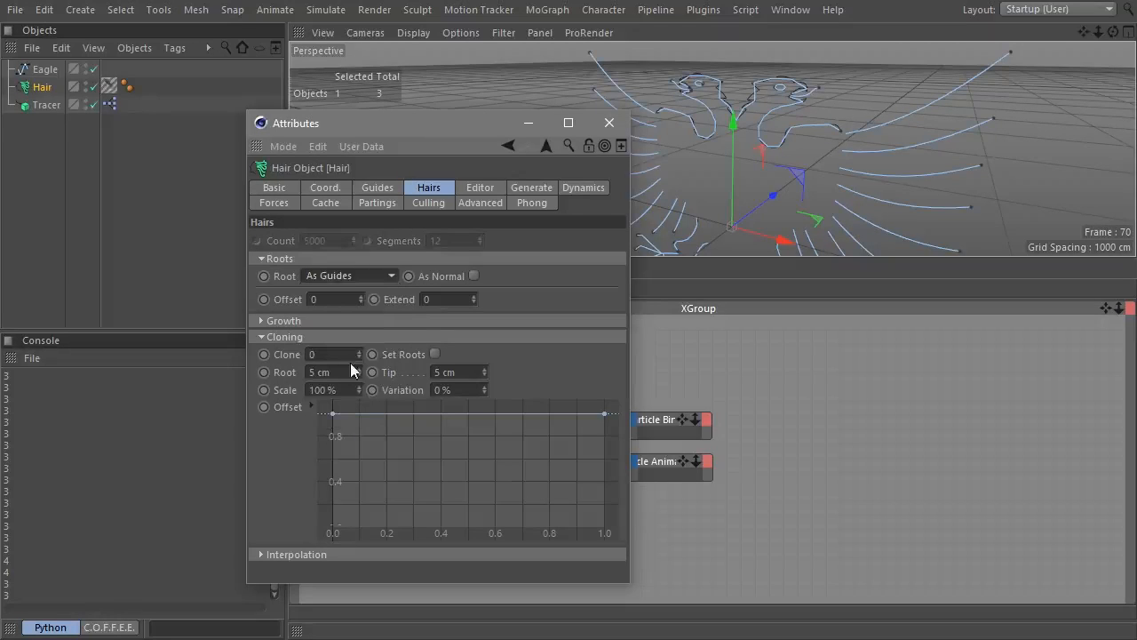
left_click_drag(359, 352, 357, 352)
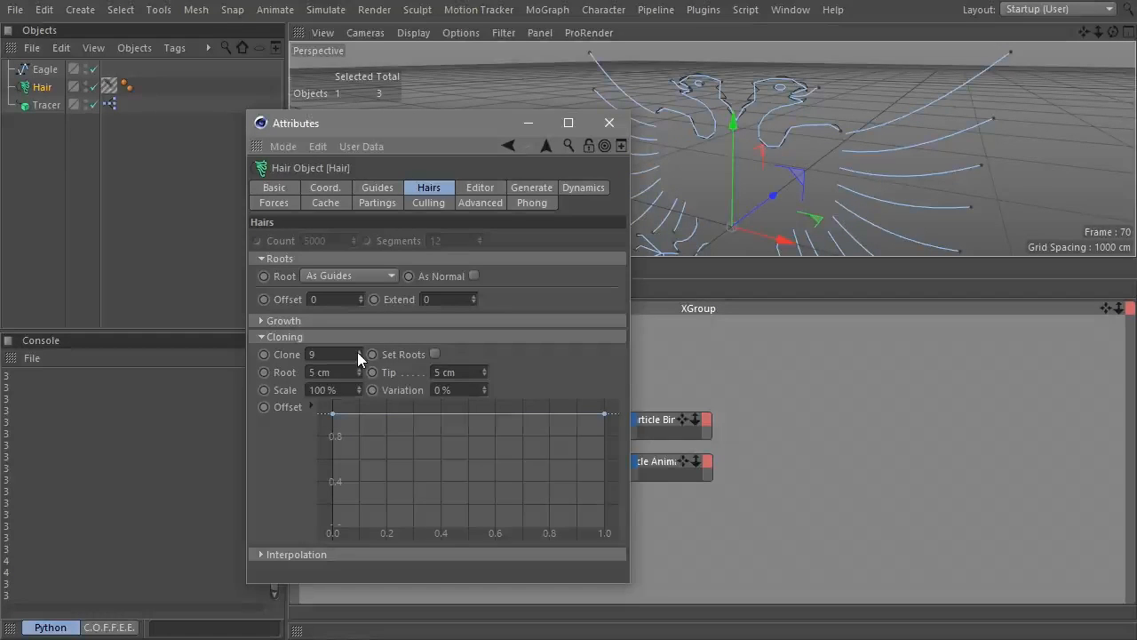
left_click(609, 122)
Assign the other, reddish Hair Mat to the Hair object and delete its original hair material tag.
key("shift+F2")
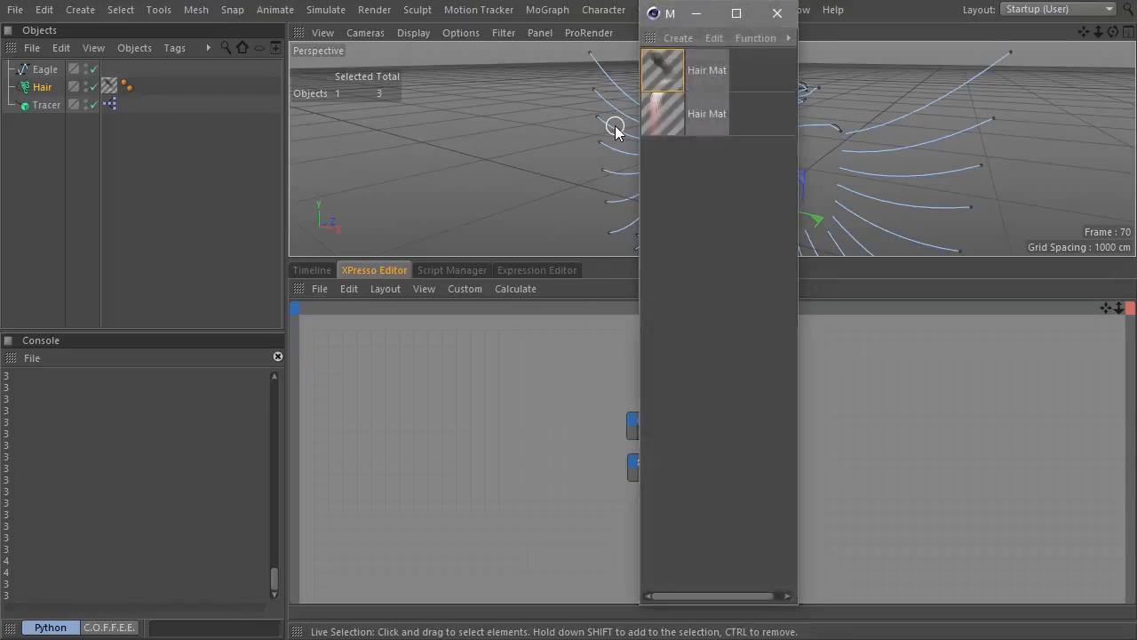
left_click_drag(663, 70, 503, 116)
left_click_drag(43, 88, 43, 89)
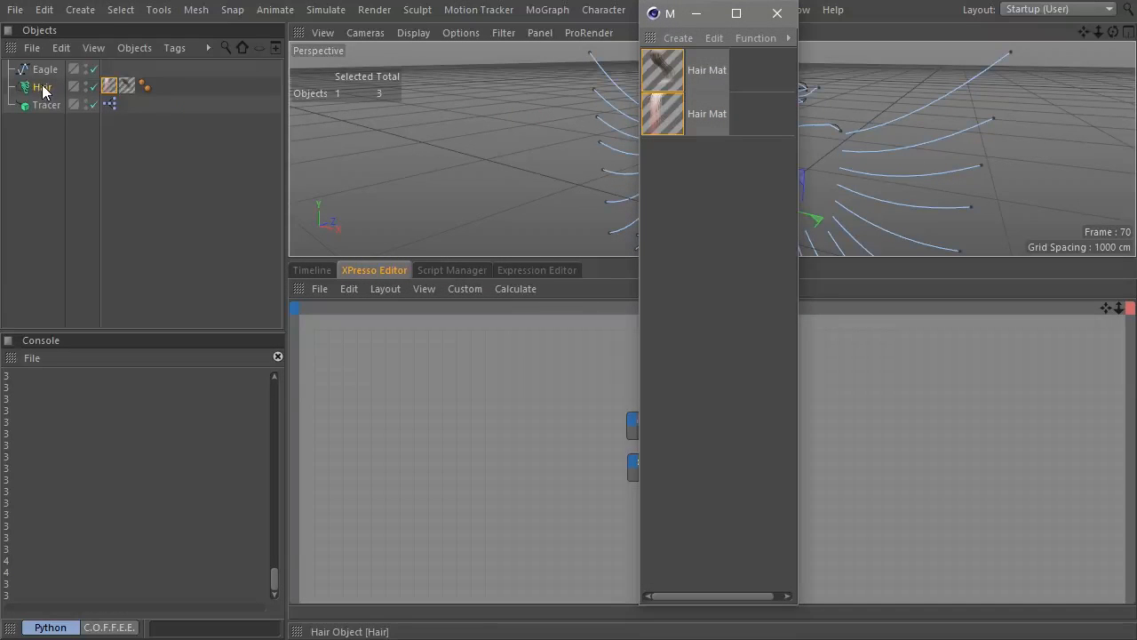
left_click(777, 14)
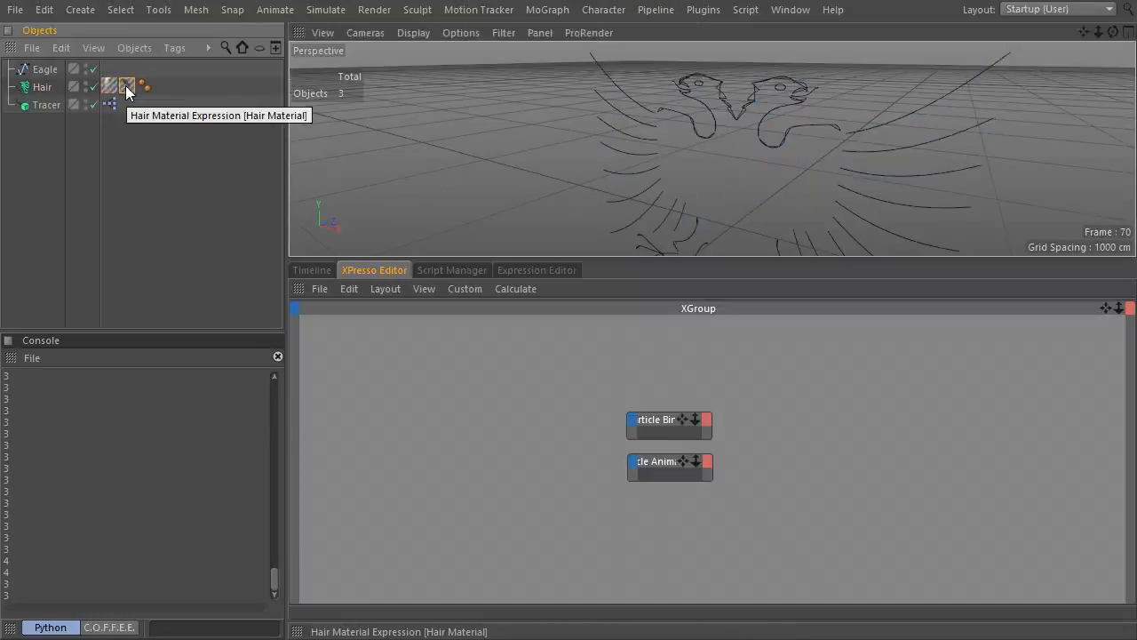
key("Delete")
Reshape the Hair object's cloning Offset curve to rise from 0 at the root to 1 at the tip.
double_click(108, 85)
left_click(42, 87)
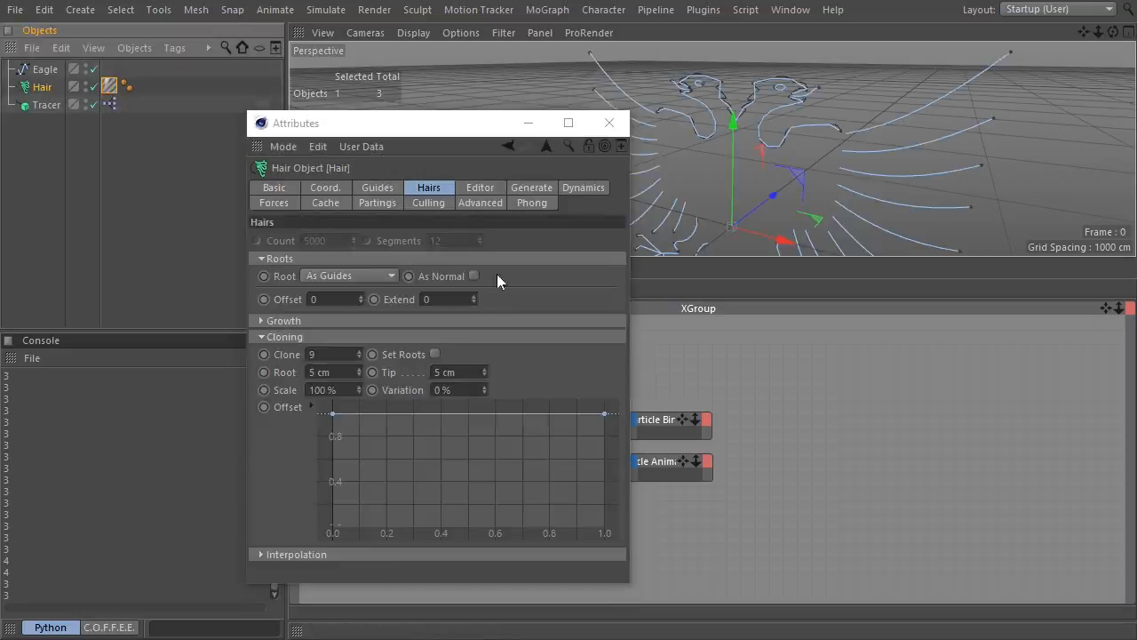
left_click_drag(333, 423, 324, 526)
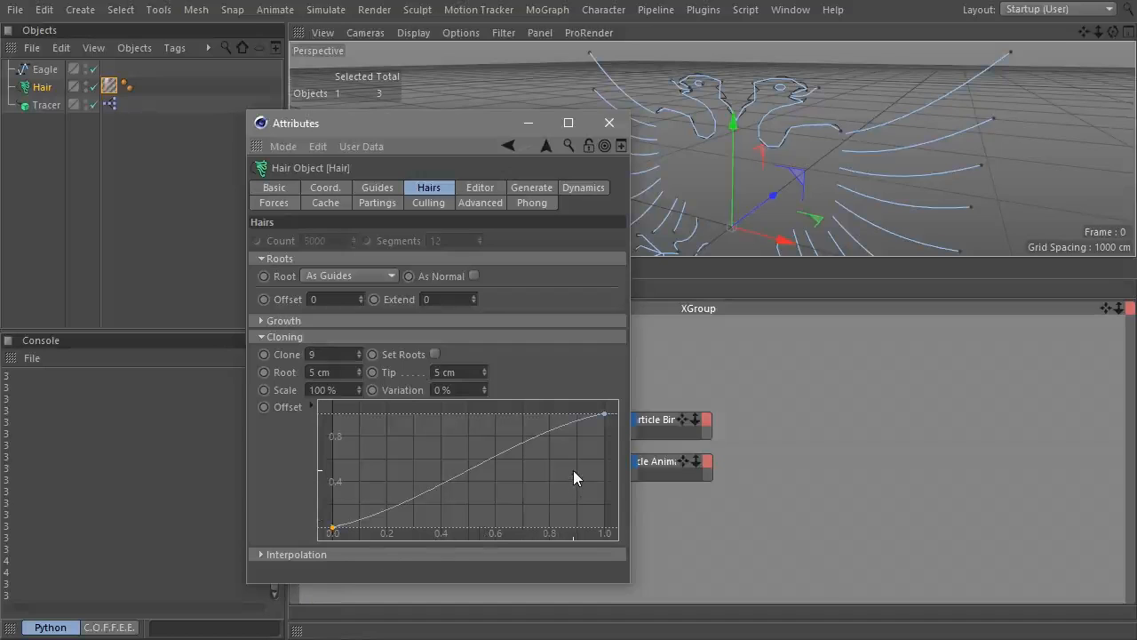
right_click_drag(825, 213, 782, 171, "alt")
left_click_drag(782, 177, 825, 167, "alt")
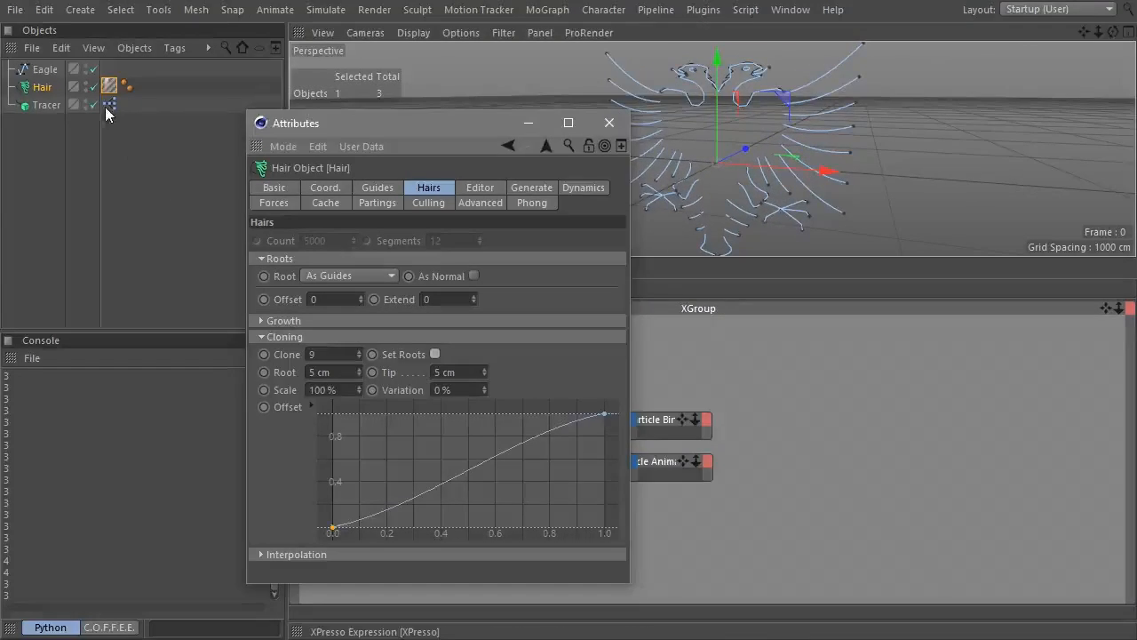
Toggle Thickness off and on in the Hair Mat and render the eagle hairs in the viewport.
left_click(109, 87)
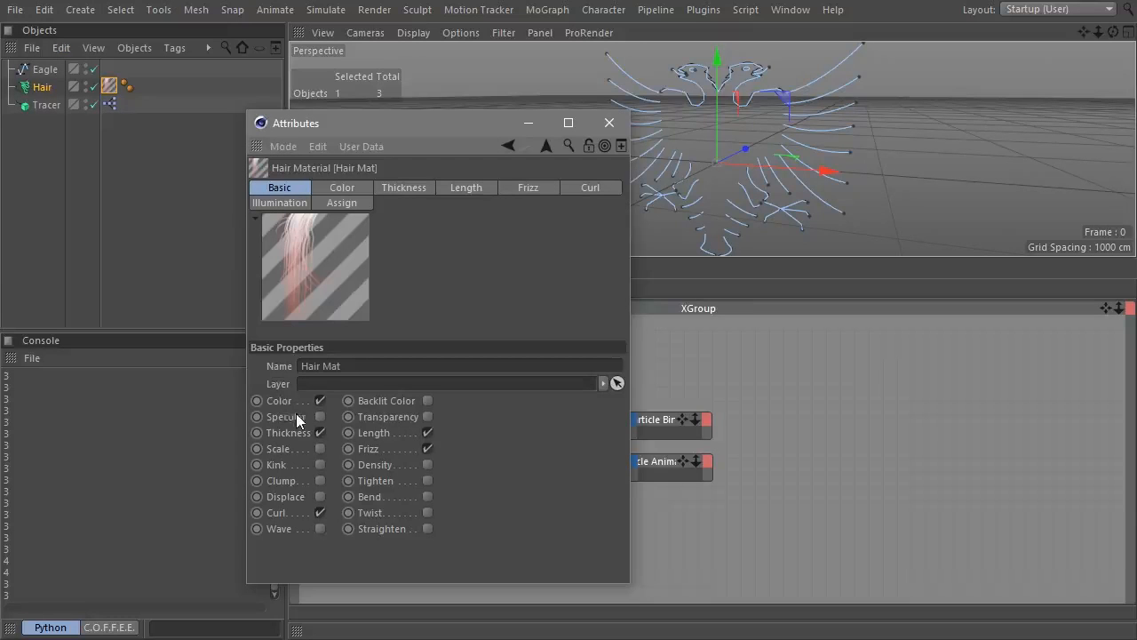
left_click(320, 432)
left_click(320, 433)
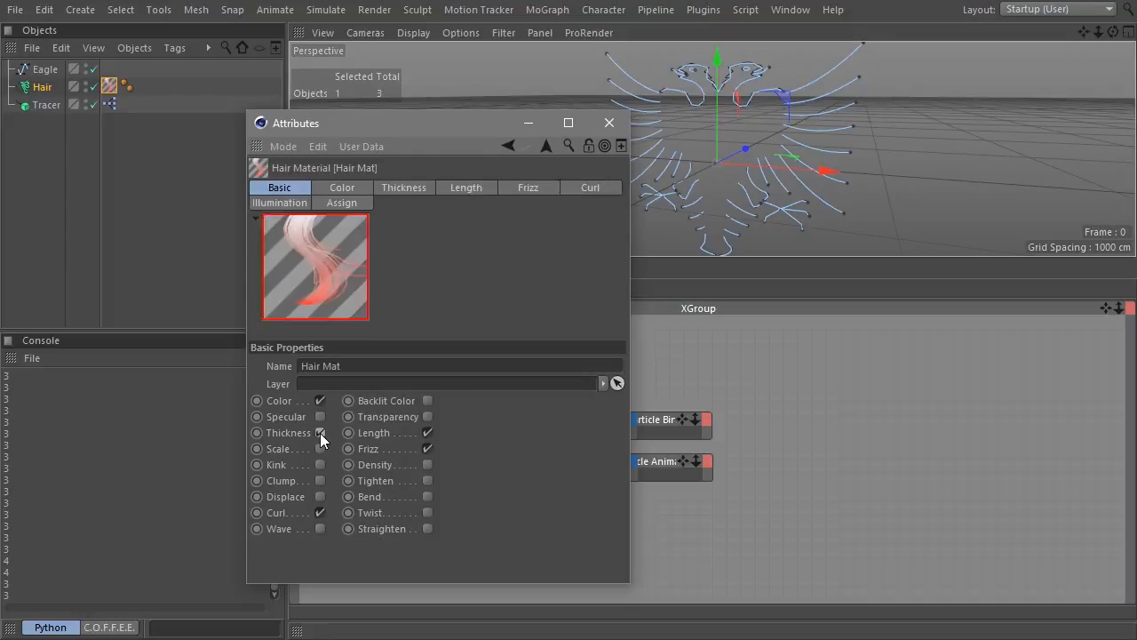
key("ctrl+r")
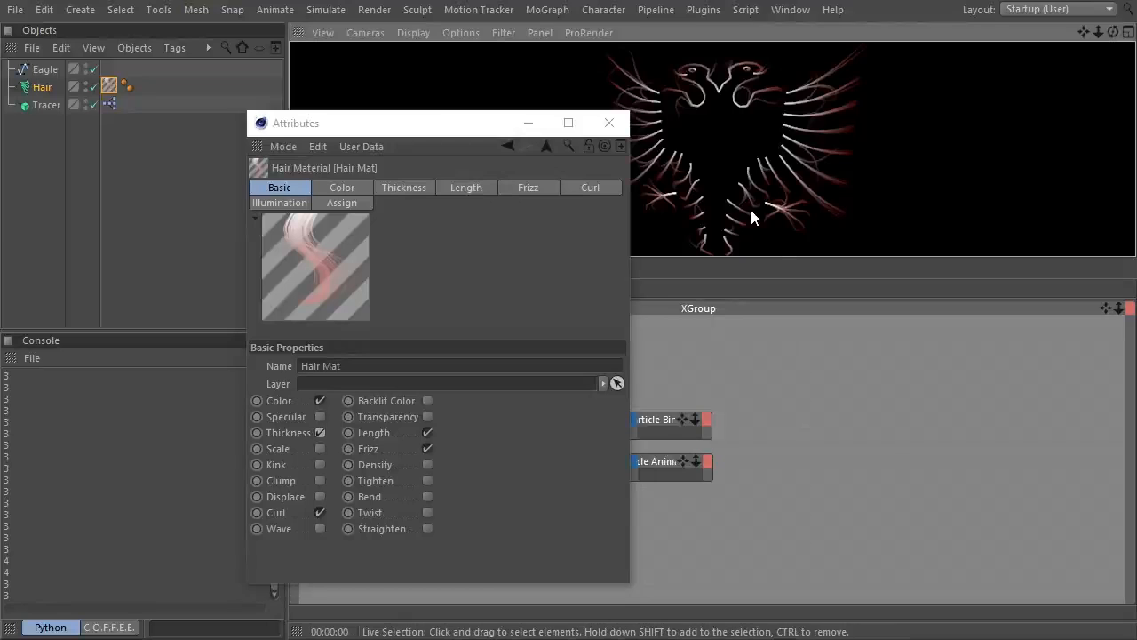
left_click(608, 123)
Set the Hair object's Generate type to Spline and inspect the generated splines in a maximized viewport.
double_click(25, 88)
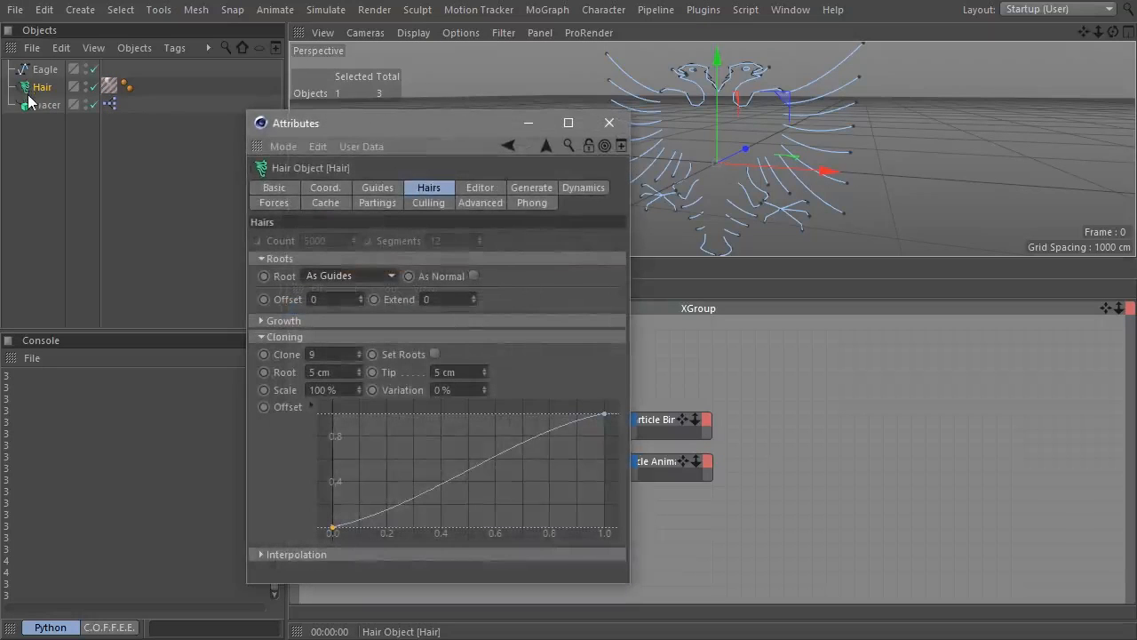
left_click(532, 188)
left_click(336, 261)
left_click(349, 296)
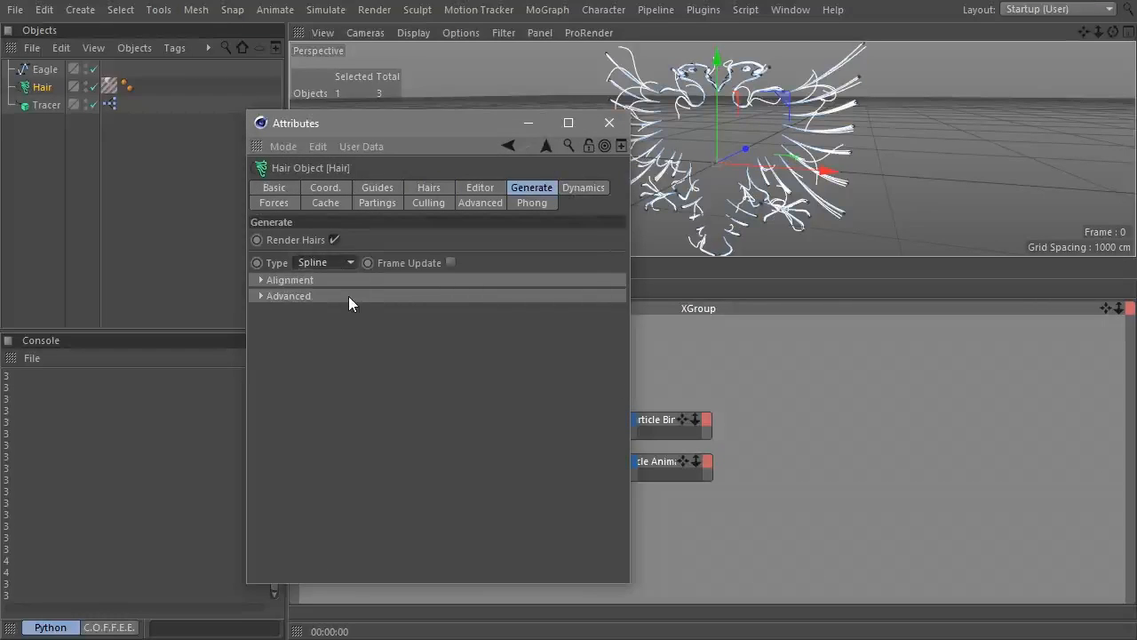
left_click(609, 123)
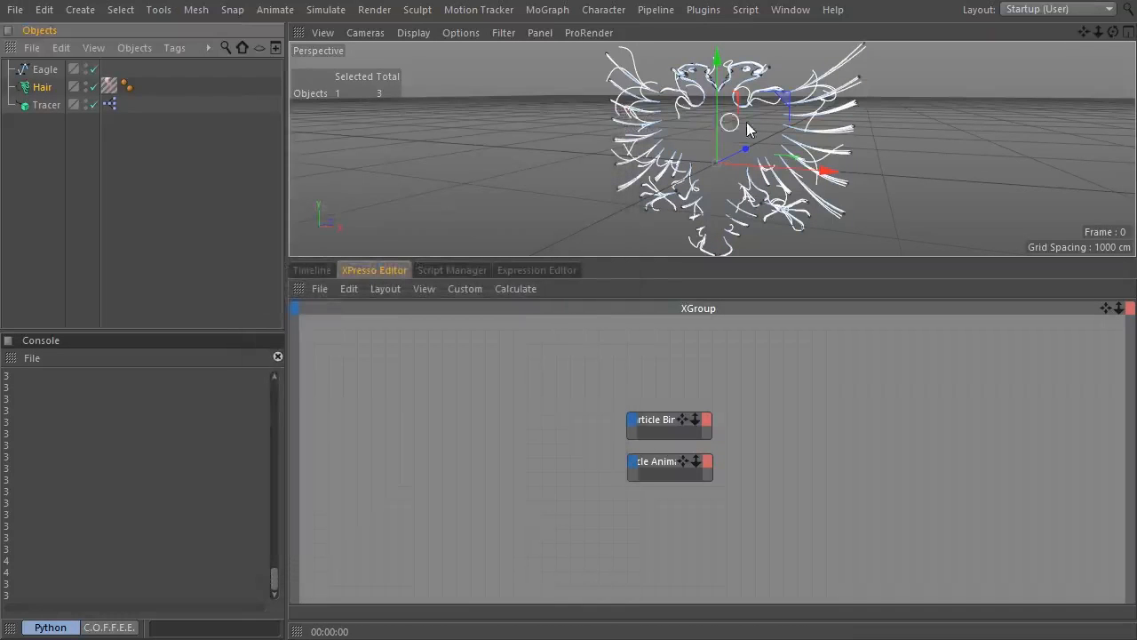
left_click(298, 290, "ctrl")
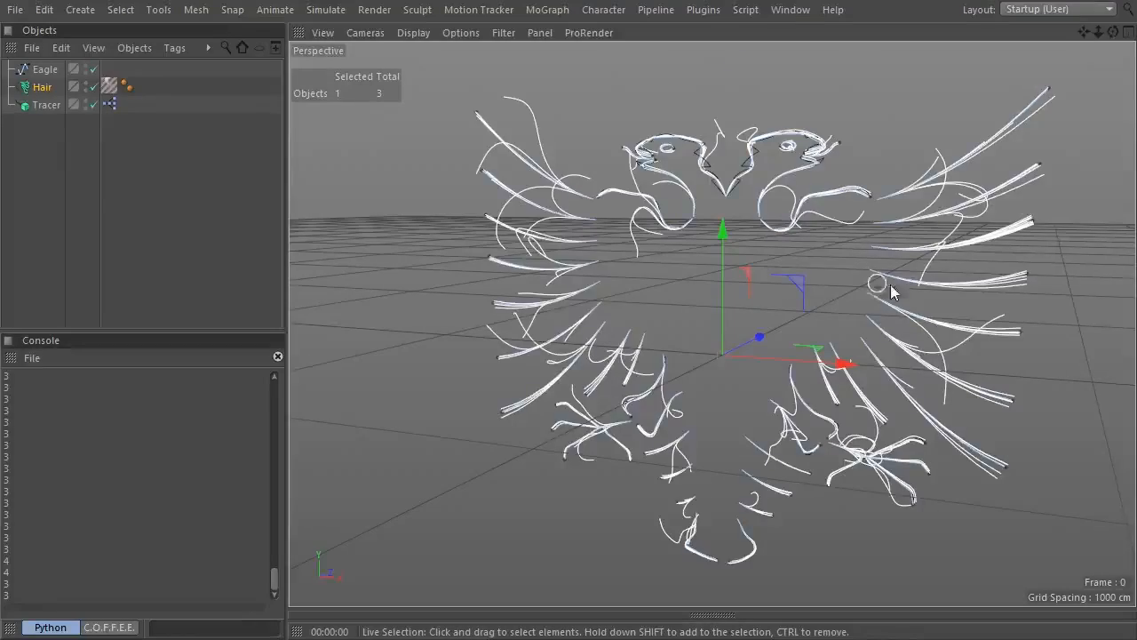
left_click_drag(946, 306, 911, 353, "alt")
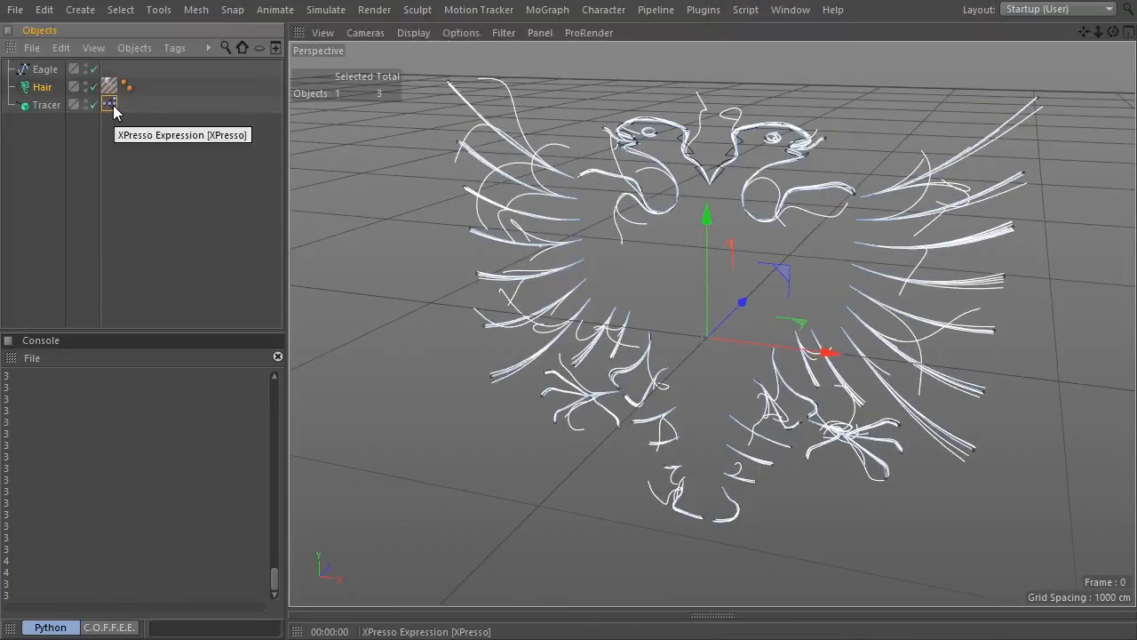
Link the Hair object to the XPresso tag's Spline user data in place of Eagle.
double_click(109, 104)
left_click_drag(42, 87, 329, 210)
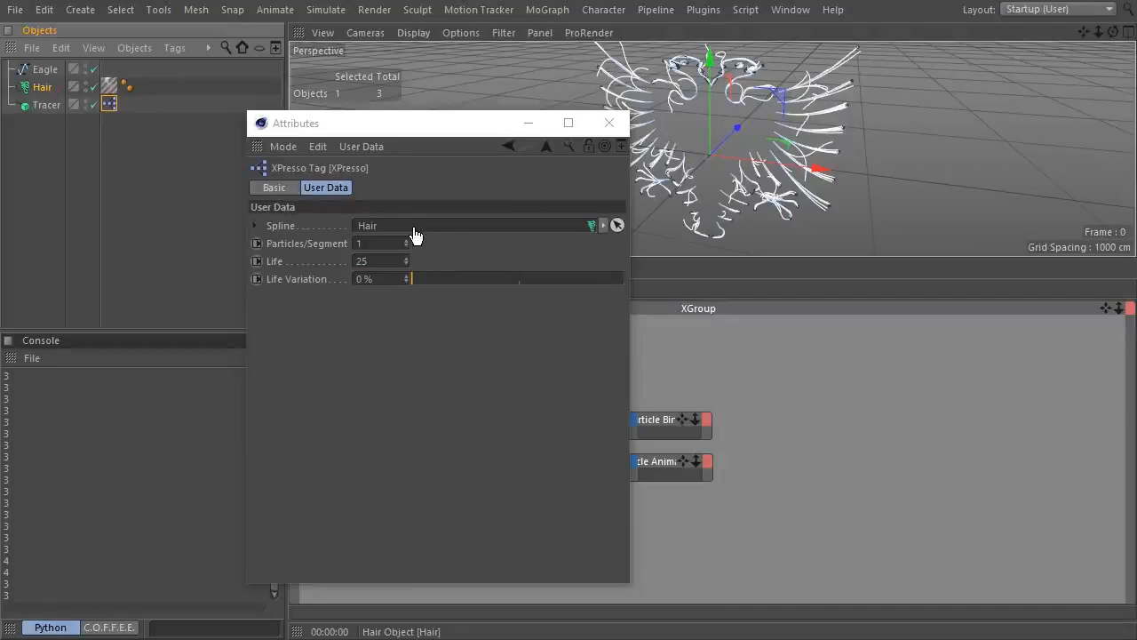
left_click(611, 124)
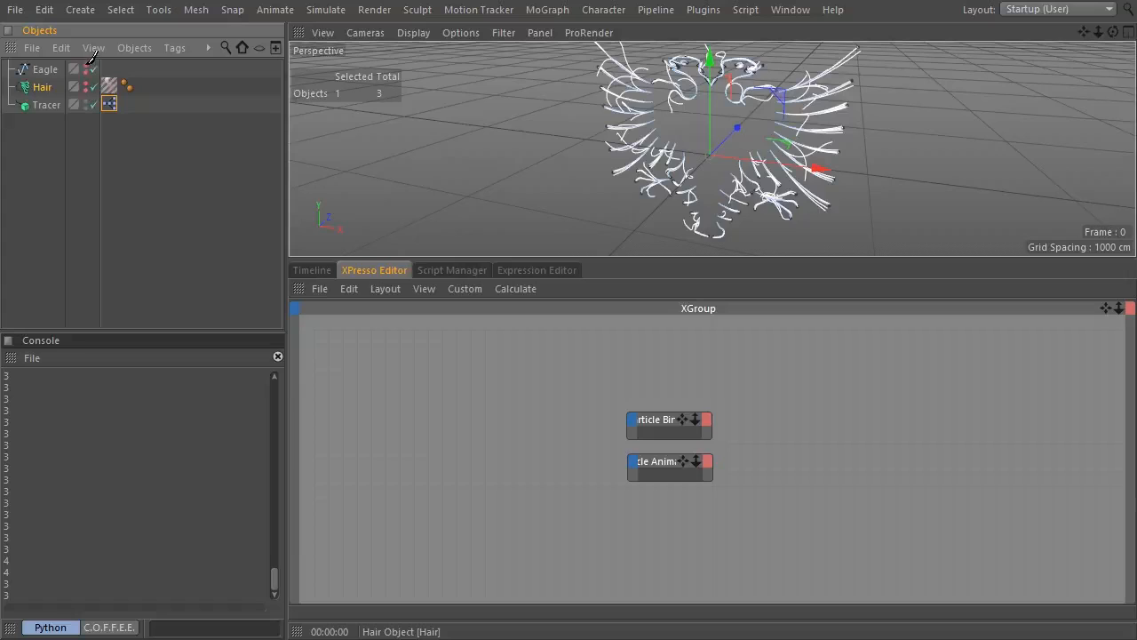
Play the animation and disable dynamics on the Hair object.
key("F8")
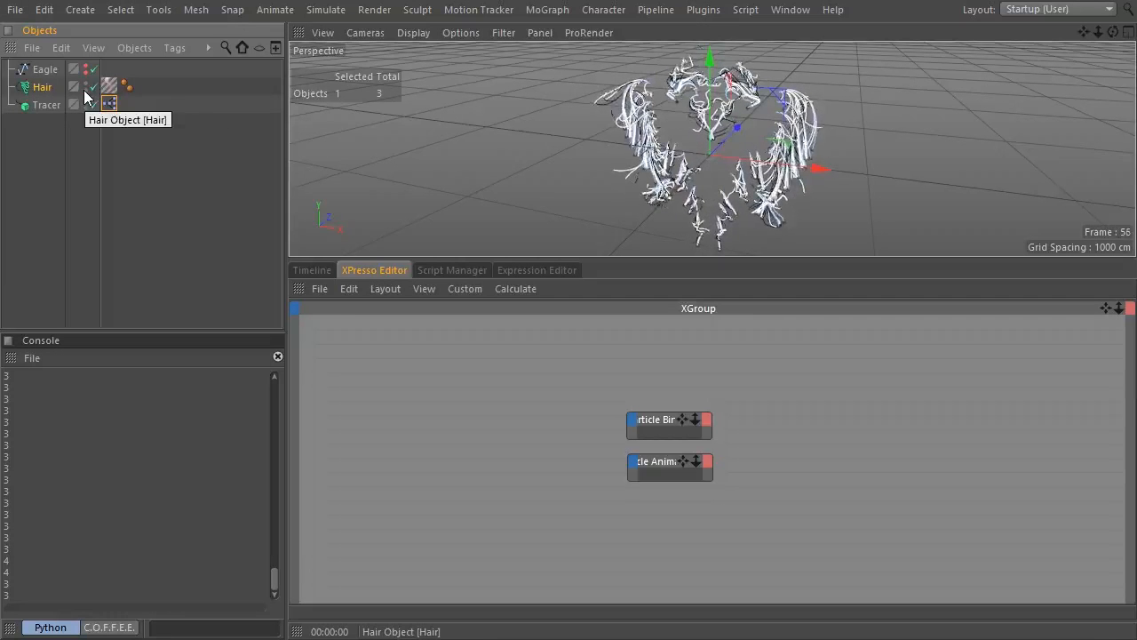
double_click(25, 87)
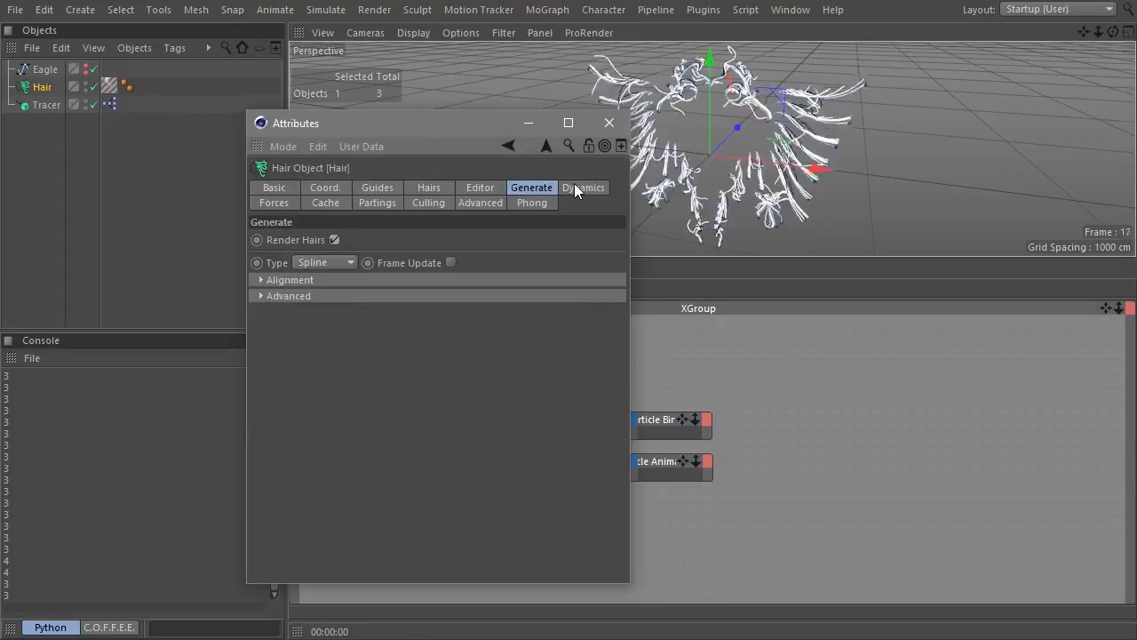
left_click(578, 186)
left_click(306, 240)
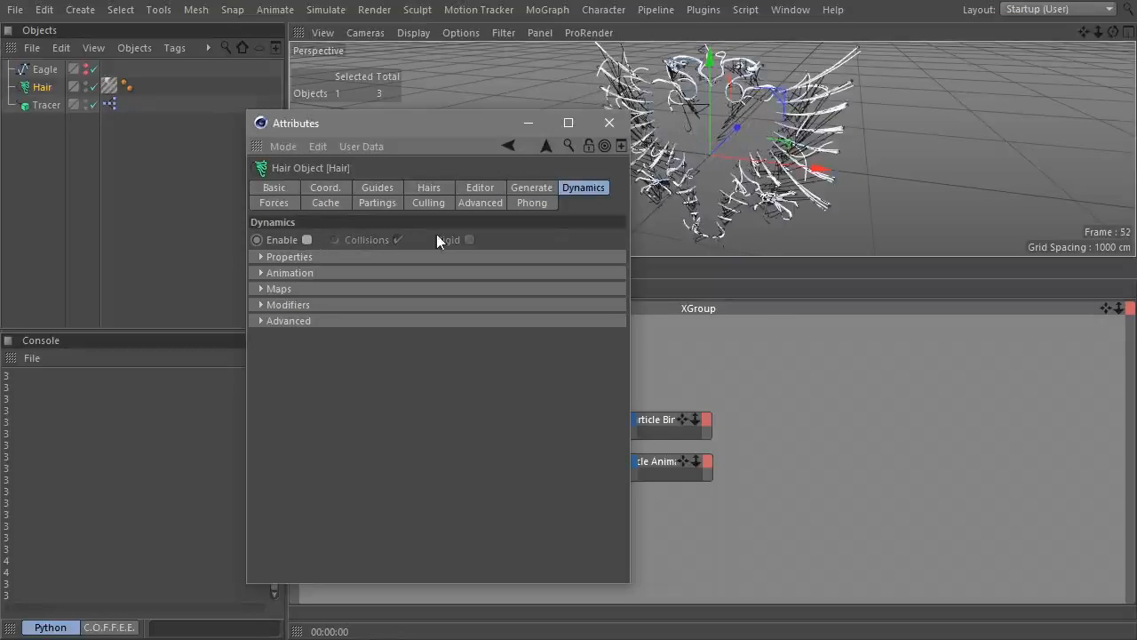
left_click(607, 123)
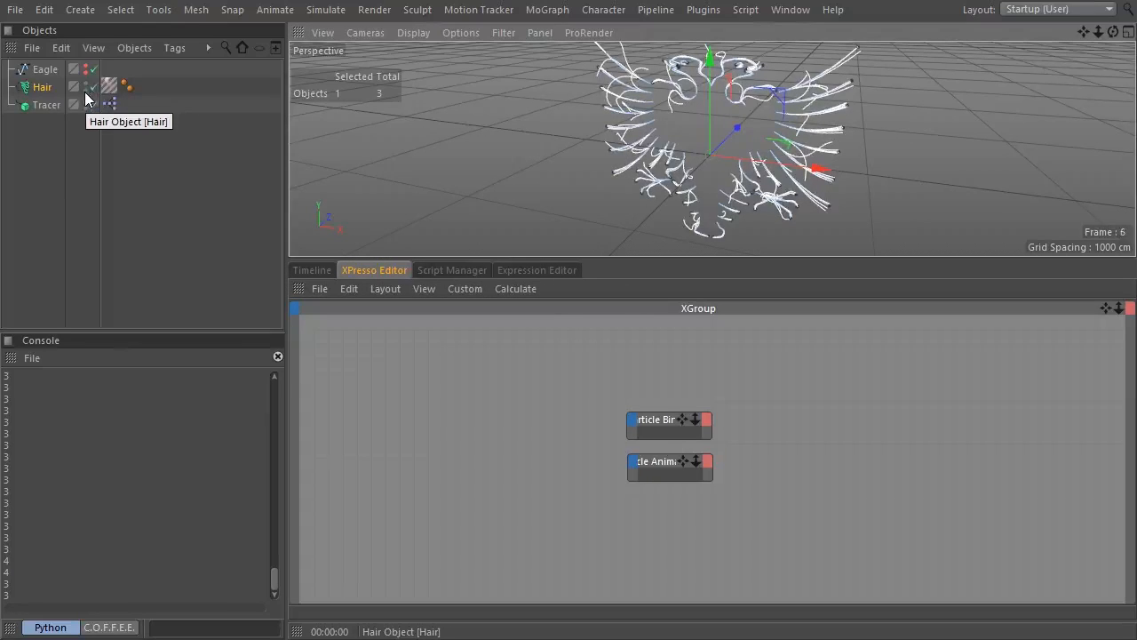
Disable the Hair and Eagle objects, select the Tracer, and inspect its trails in a maximized viewport.
left_click(93, 86)
left_click(93, 70)
left_click(41, 106)
key("ctrl+Tab")
left_click_drag(713, 383, 753, 323, "alt")
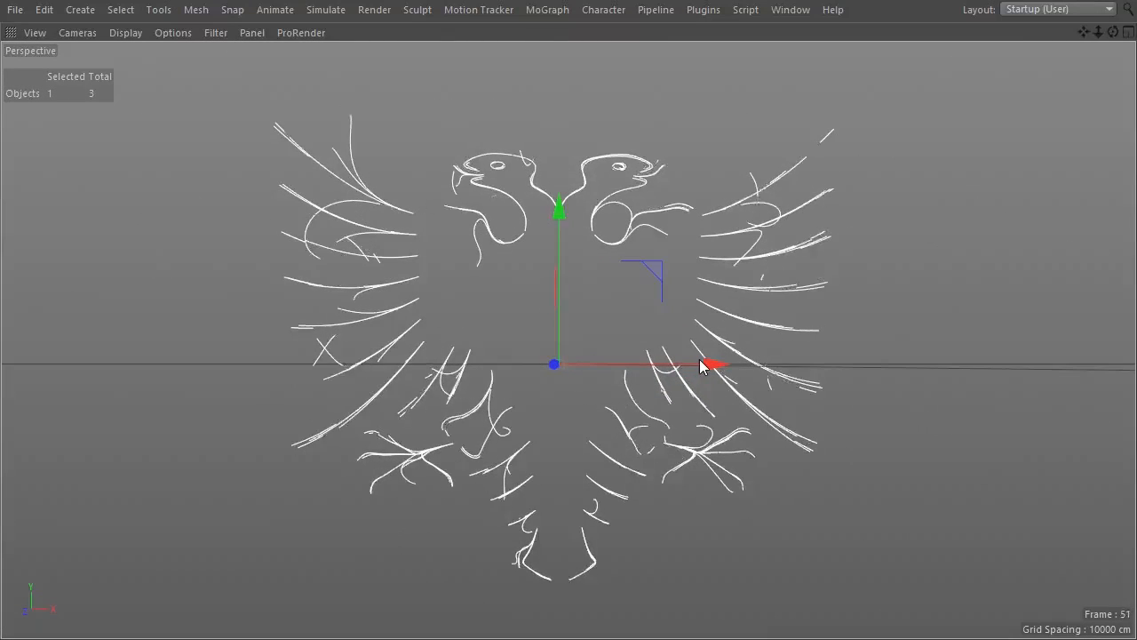
key("ctrl+Tab")
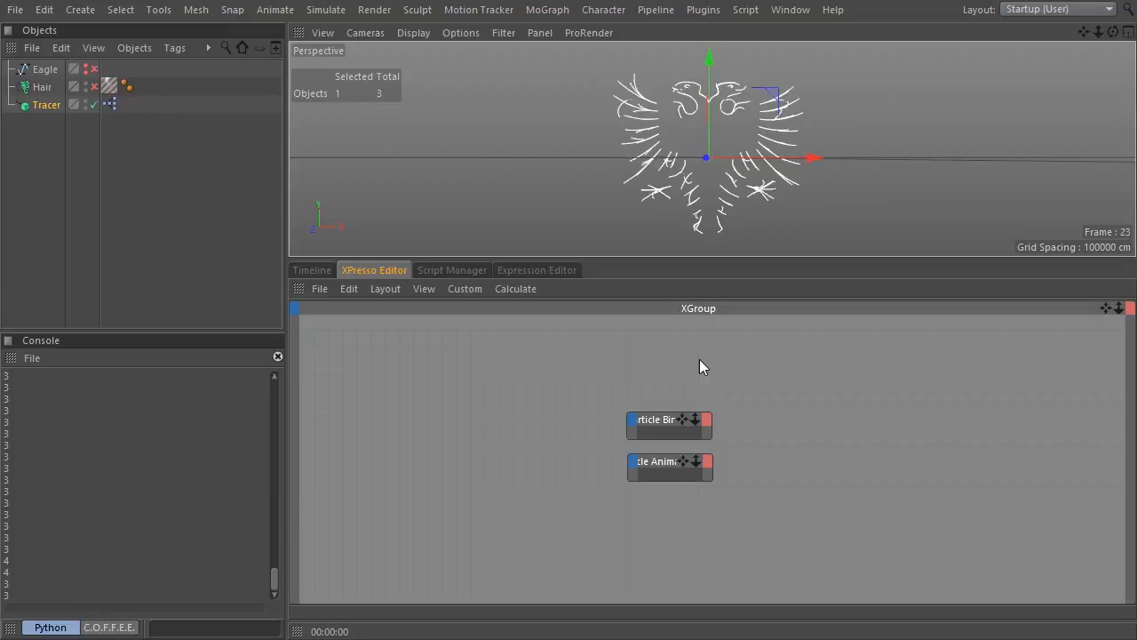